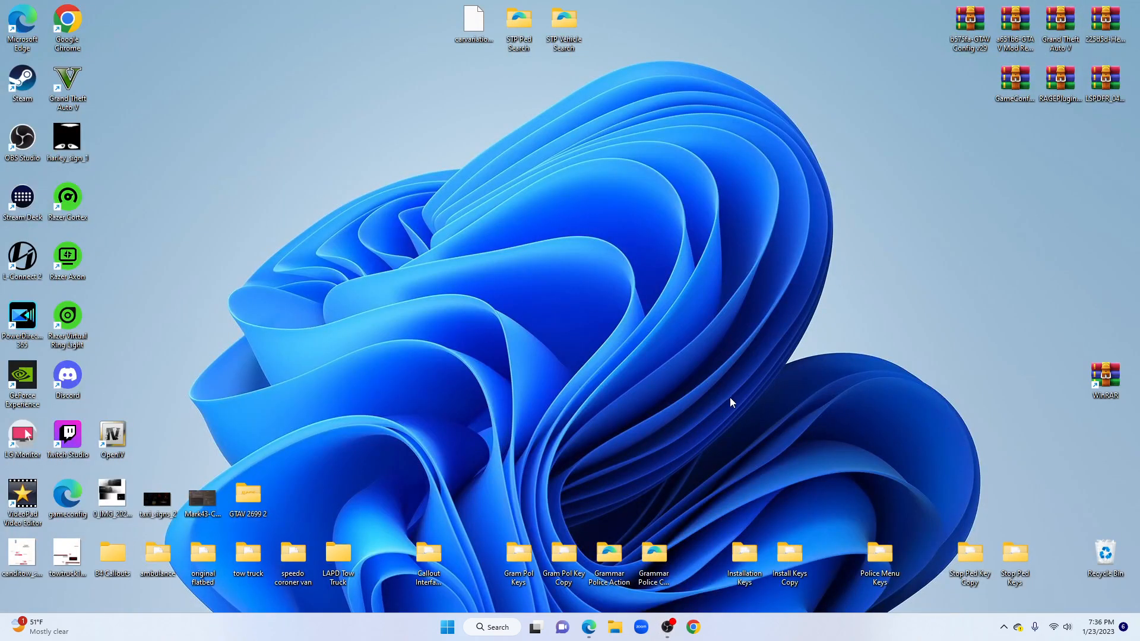
- Open the Grand Theft Auto V install folder in File Explorer, under Program Files (x86) > Steam > steamapps > common on drive C
{"action": "left_click", "coordinate": [615, 628]}
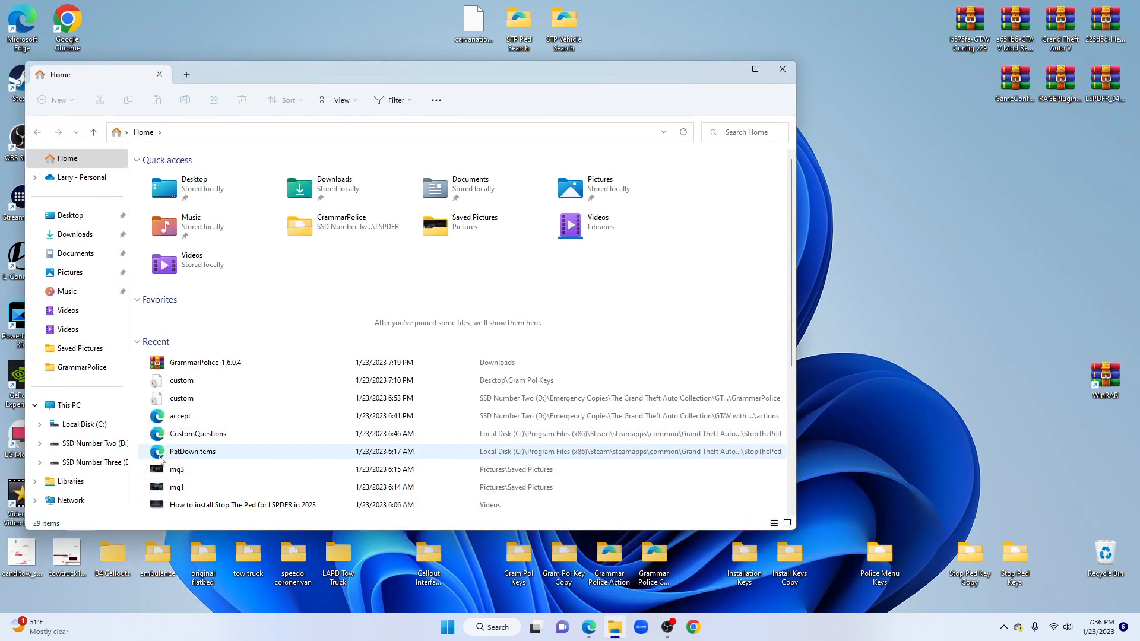
{"action": "left_click", "coordinate": [85, 424]}
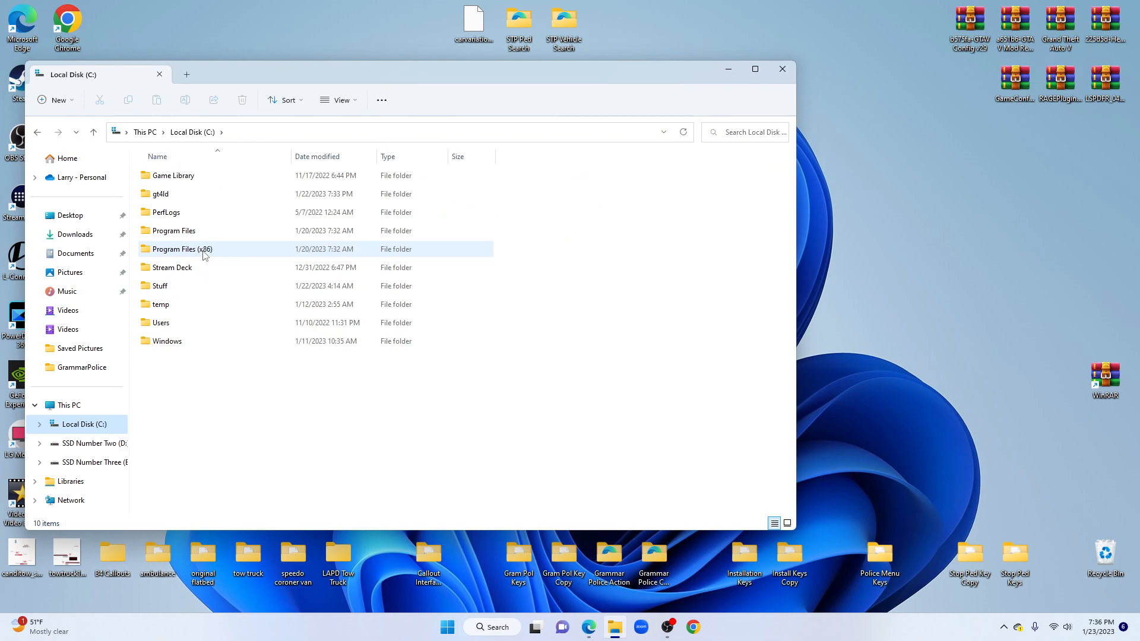
{"action": "double_click", "coordinate": [205, 253]}
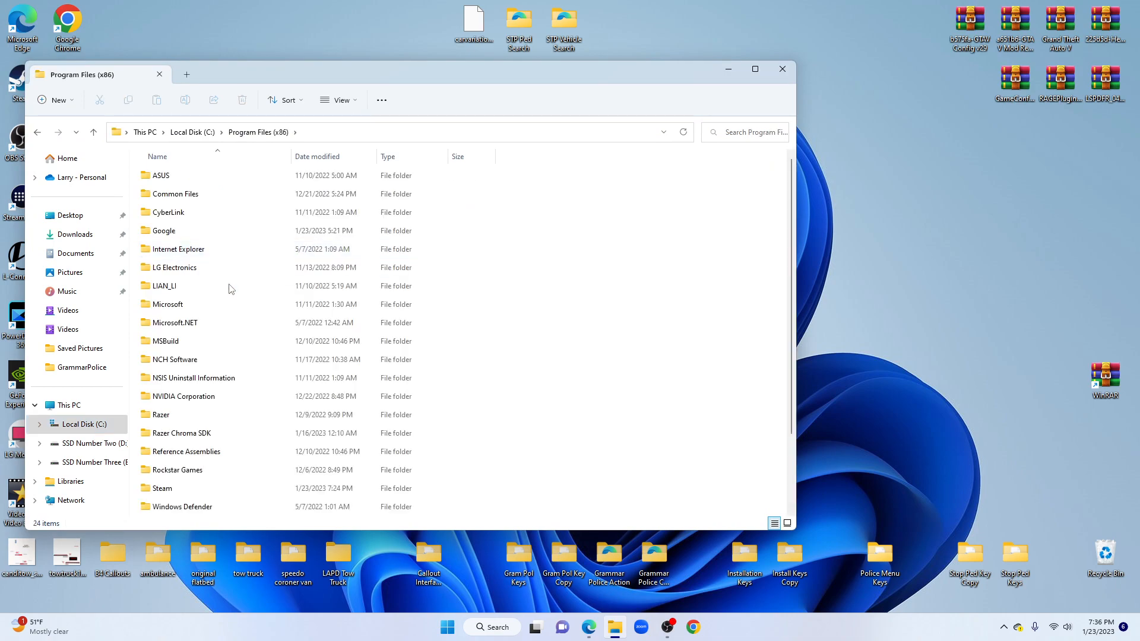
{"action": "double_click", "coordinate": [217, 489]}
{"action": "double_click", "coordinate": [218, 488]}
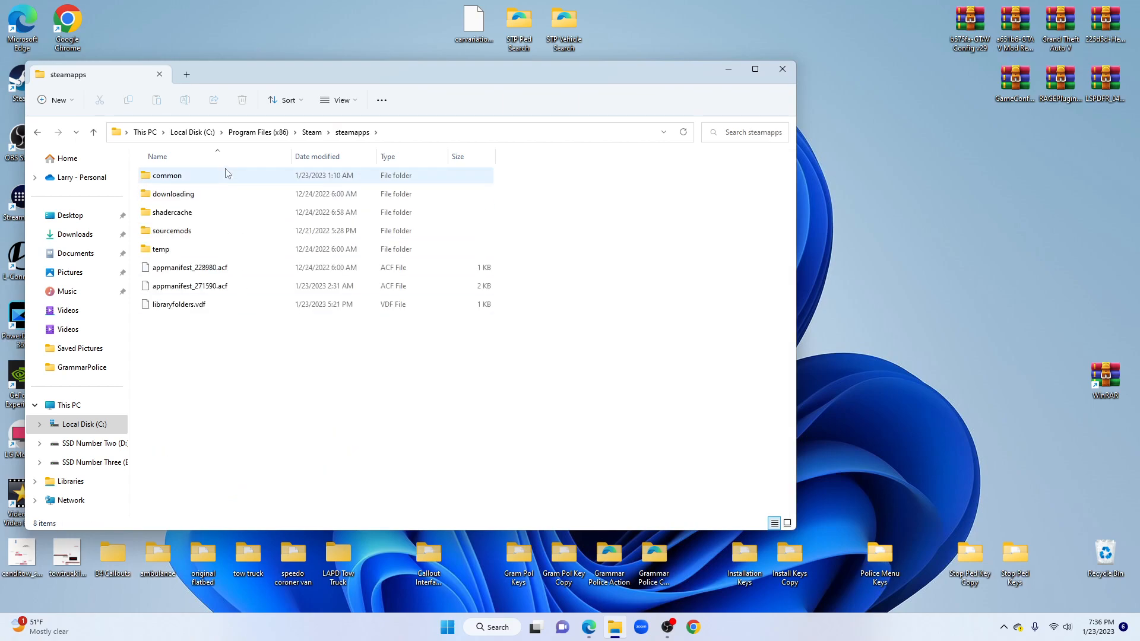
{"action": "double_click", "coordinate": [225, 174]}
{"action": "double_click", "coordinate": [225, 177]}
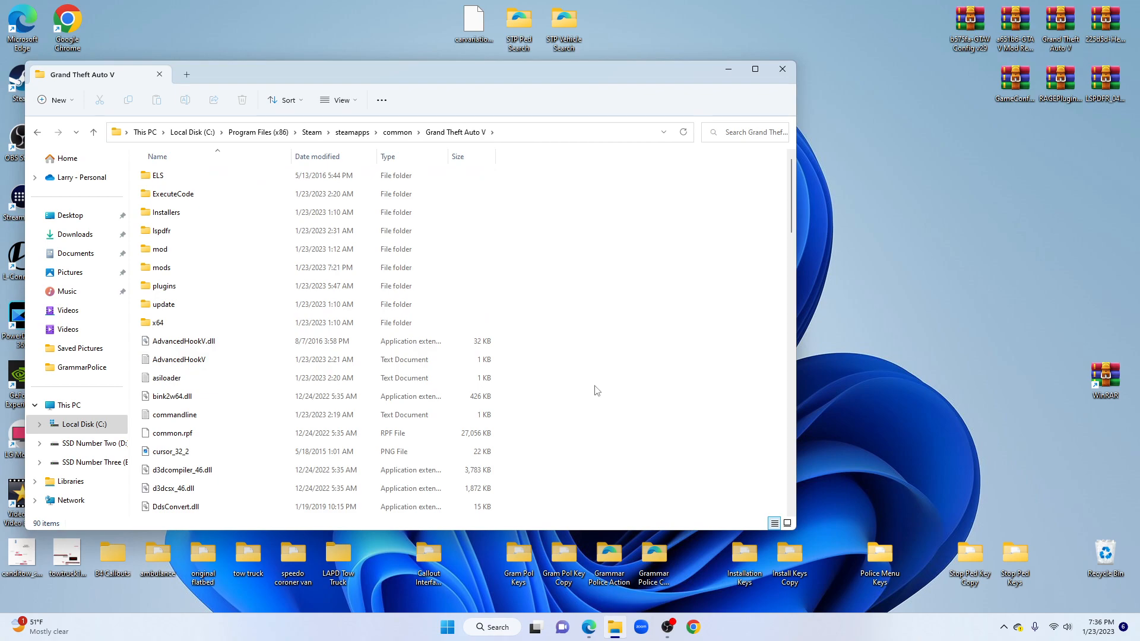
- Switch to Microsoft Edge, look over the GrammarPolice 1.6 download page, and minimize the browser
{"action": "mouse_move", "coordinate": [674, 631]}
{"action": "left_click", "coordinate": [594, 634]}
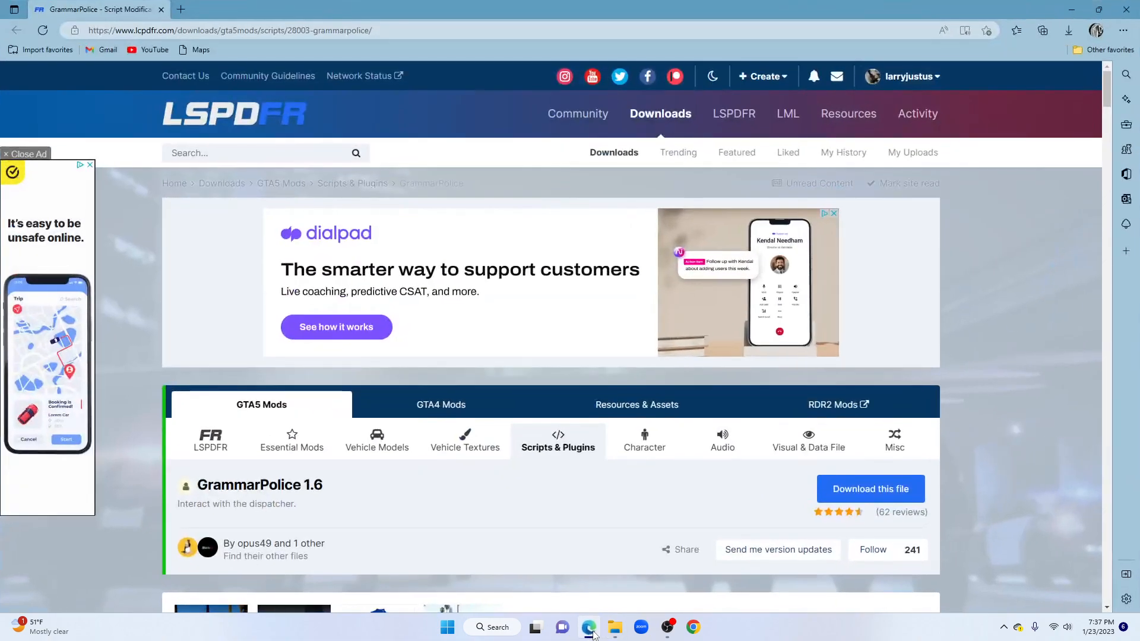
{"action": "scroll", "coordinate": [463, 482], "scroll_direction": "down", "scroll_amount": 1}
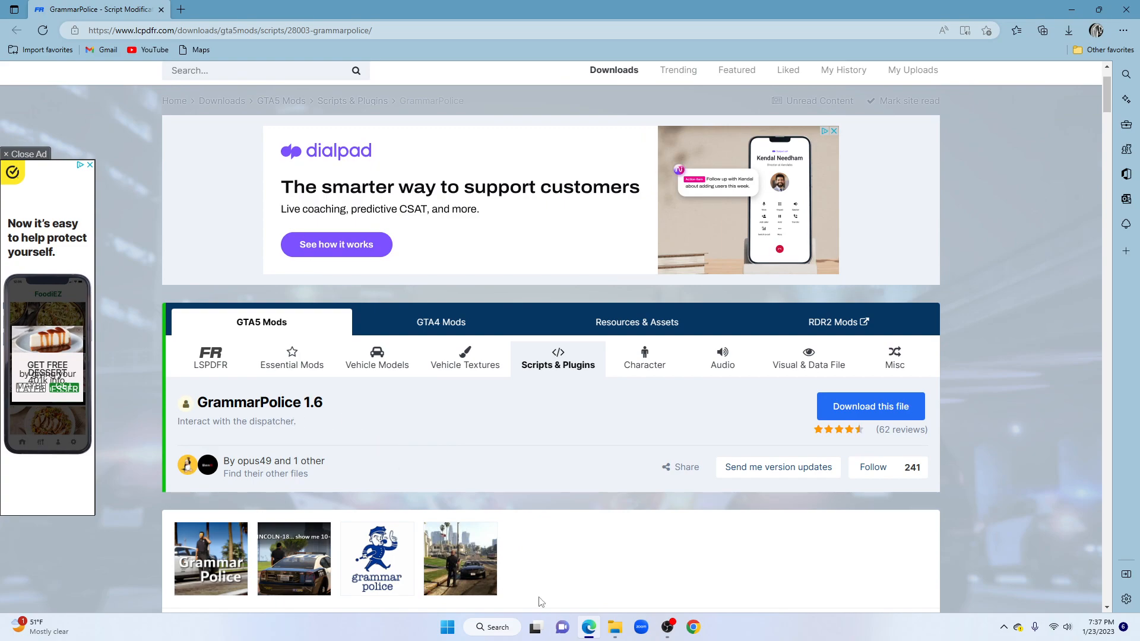
{"action": "scroll", "coordinate": [437, 458], "scroll_direction": "down", "scroll_amount": 4}
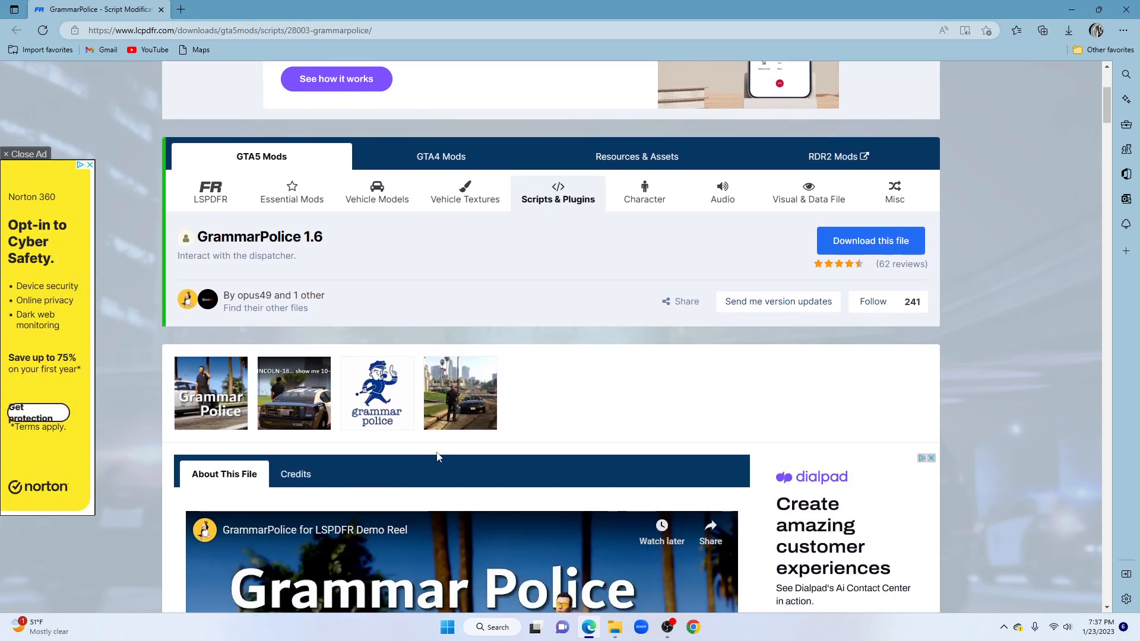
{"action": "scroll", "coordinate": [438, 457], "scroll_direction": "down", "scroll_amount": 6}
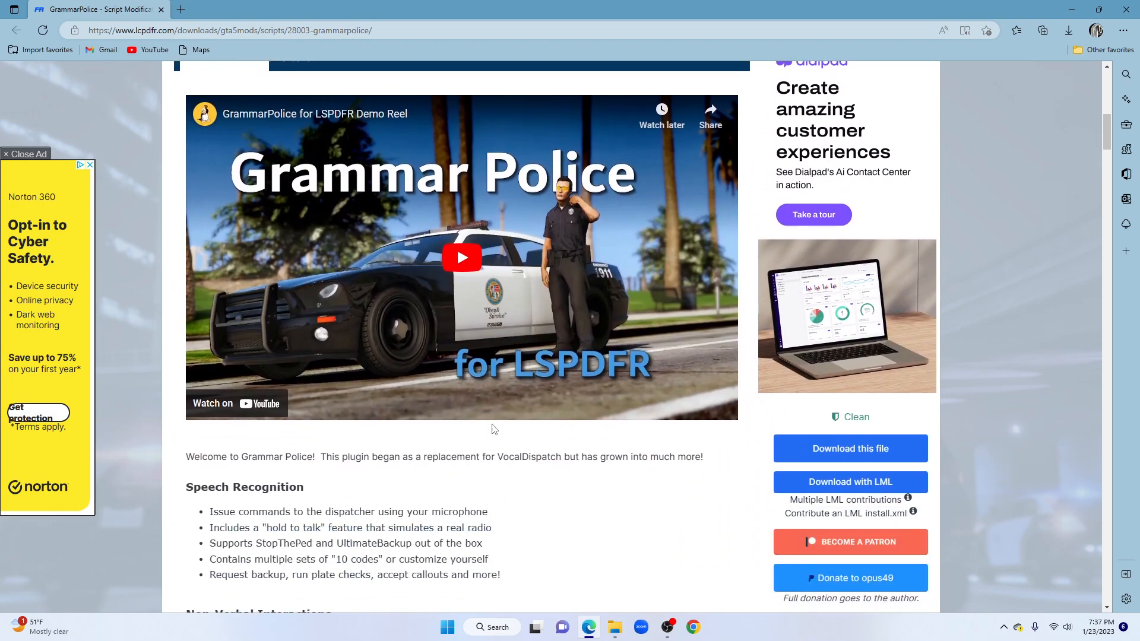
{"action": "scroll", "coordinate": [491, 426], "scroll_direction": "up", "scroll_amount": 7}
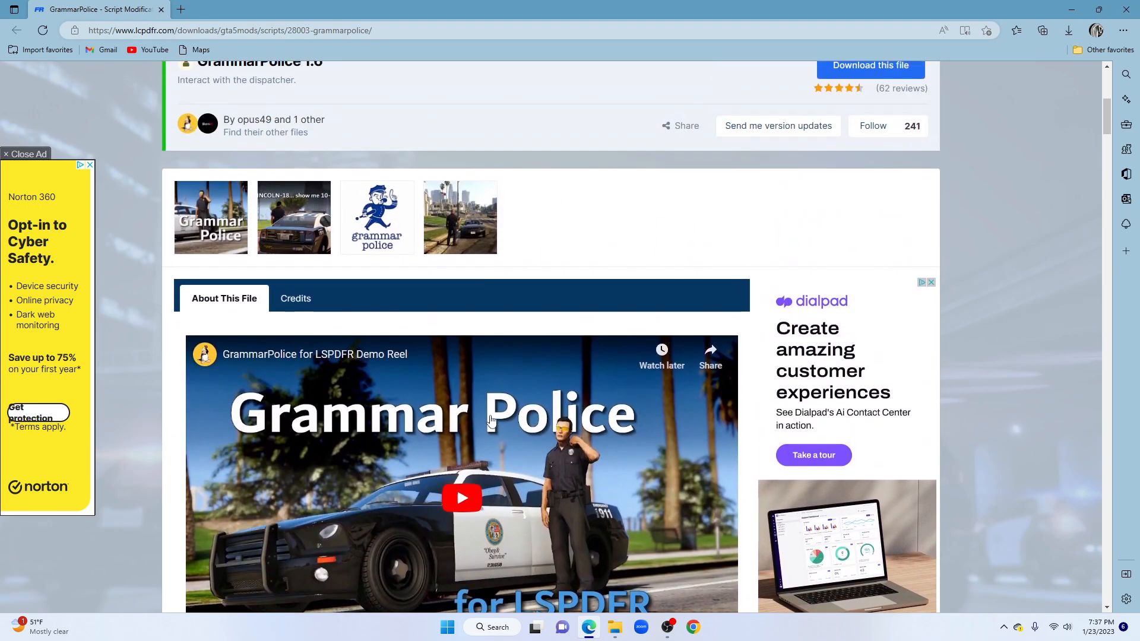
{"action": "scroll", "coordinate": [491, 410], "scroll_direction": "up", "scroll_amount": 2}
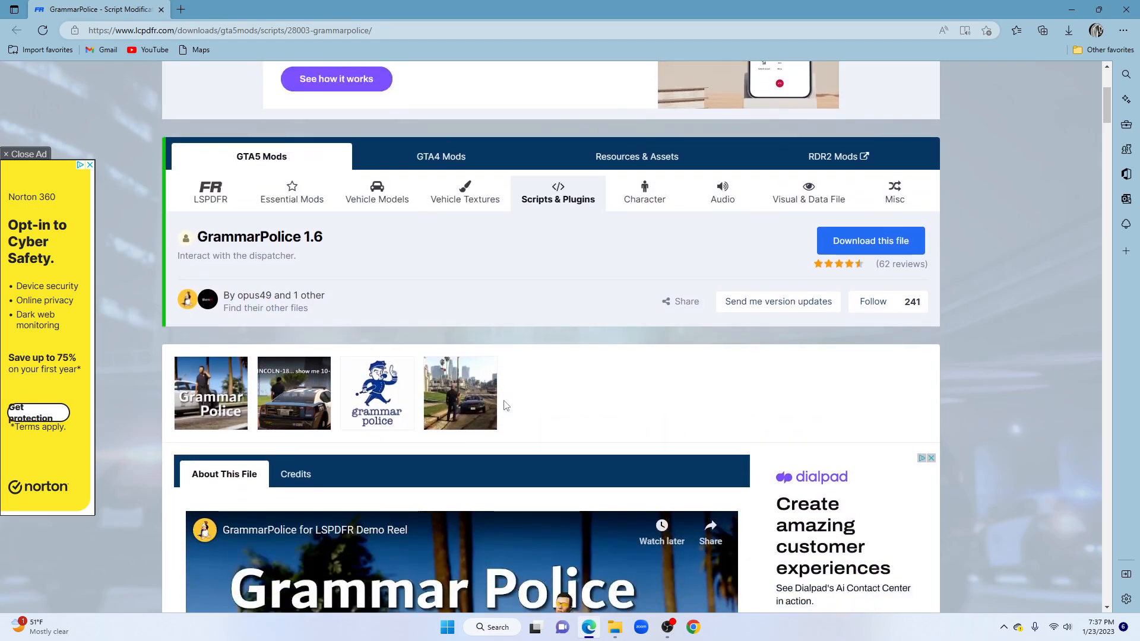
{"action": "scroll", "coordinate": [525, 378], "scroll_direction": "up", "scroll_amount": 2}
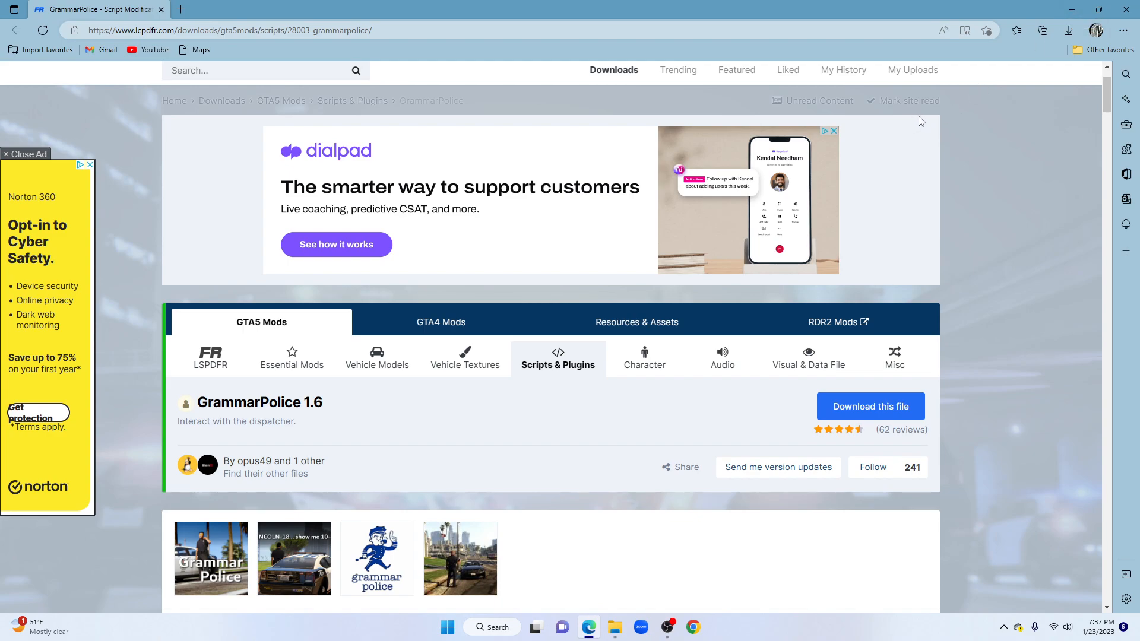
{"action": "left_click", "coordinate": [1072, 10]}
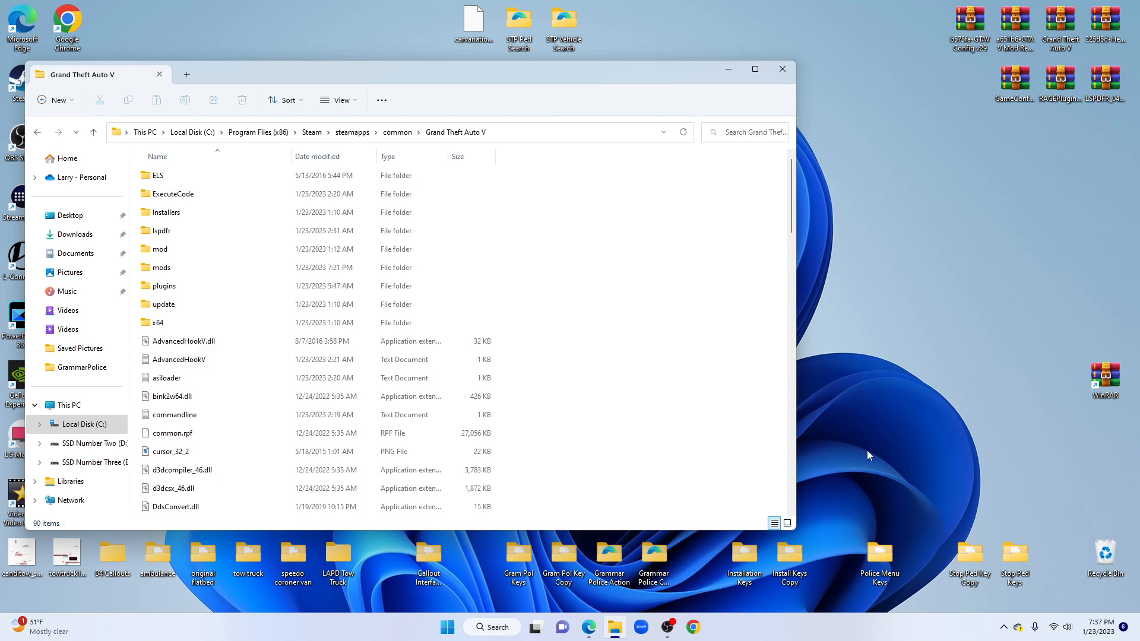
- Launch WinRAR, dismiss its license reminder, and arrange its window beside the Grand Theft Auto V folder window
{"action": "double_click", "coordinate": [1093, 389]}
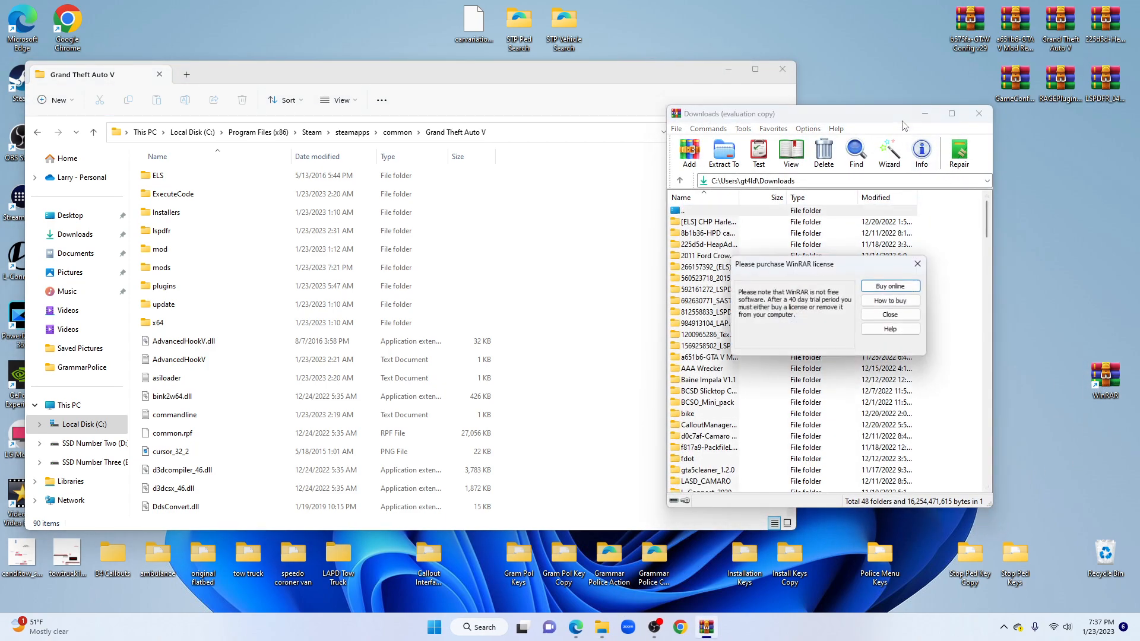
{"action": "left_click", "coordinate": [892, 315]}
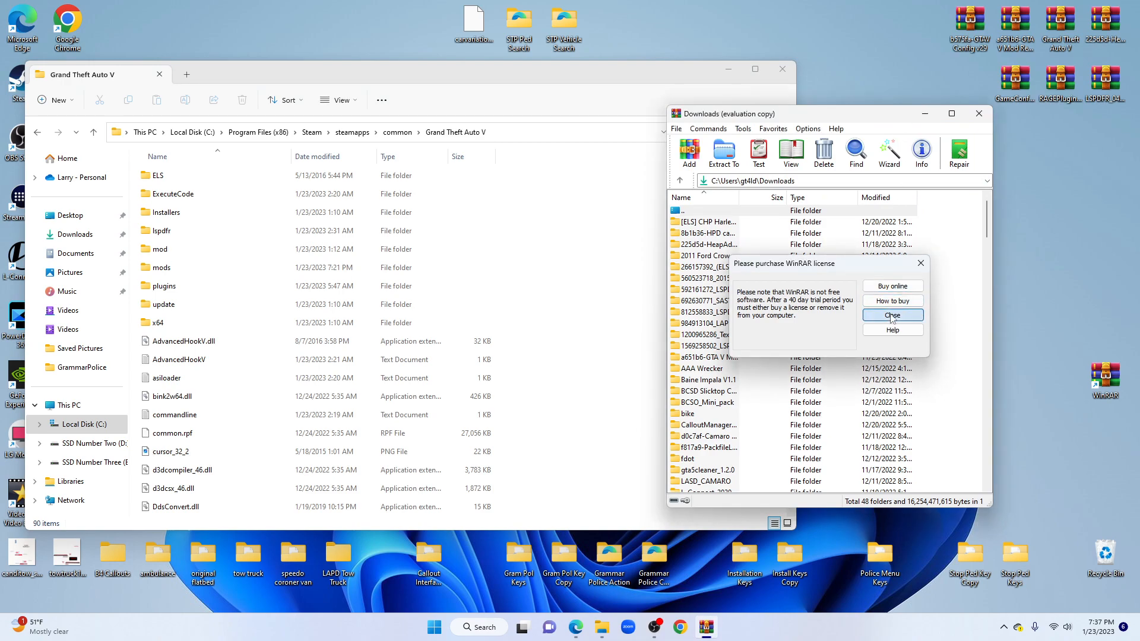
{"action": "left_click_drag", "start_coordinate": [889, 121], "coordinate": [1008, 154]}
{"action": "left_click_drag", "start_coordinate": [799, 111], "coordinate": [715, 112]}
{"action": "left_click_drag", "start_coordinate": [448, 70], "coordinate": [428, 71]}
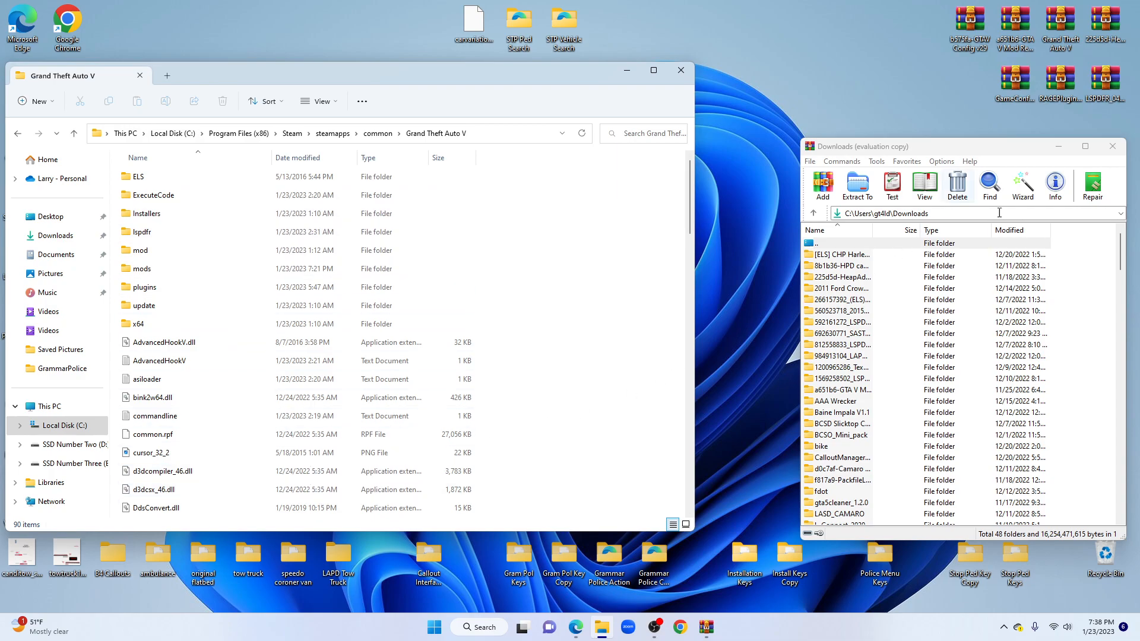
- Open GrammarPolice_1.6.0.4.rar from Downloads in WinRAR and go into its GrammarPolice > Grand Theft Auto V folder
{"action": "left_click_drag", "start_coordinate": [1122, 252], "coordinate": [1134, 401]}
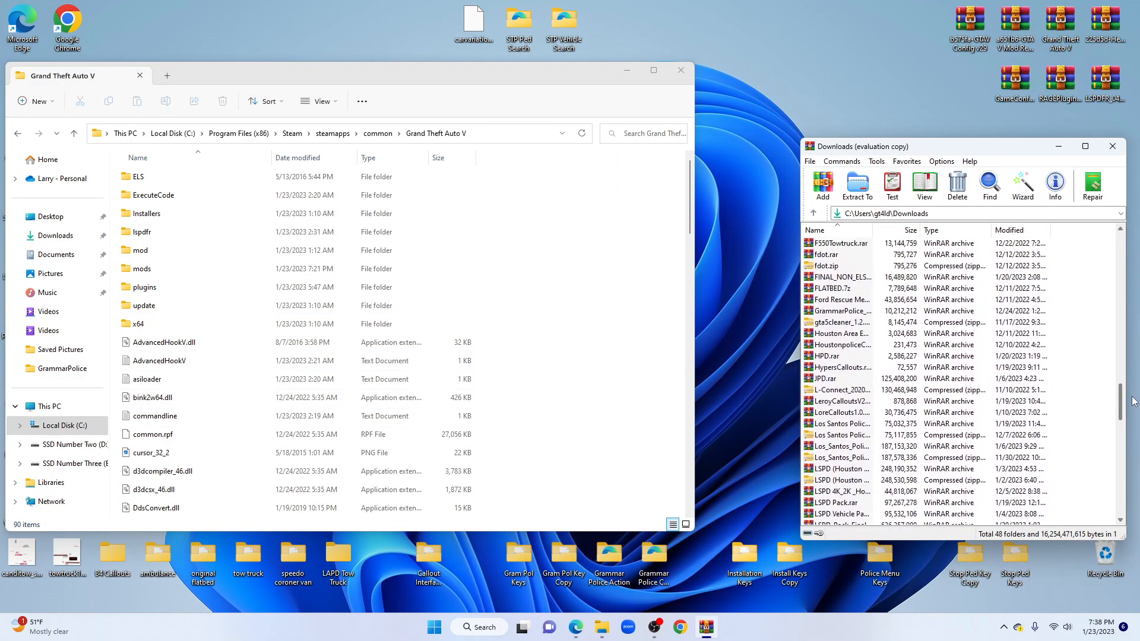
{"action": "double_click", "coordinate": [846, 311]}
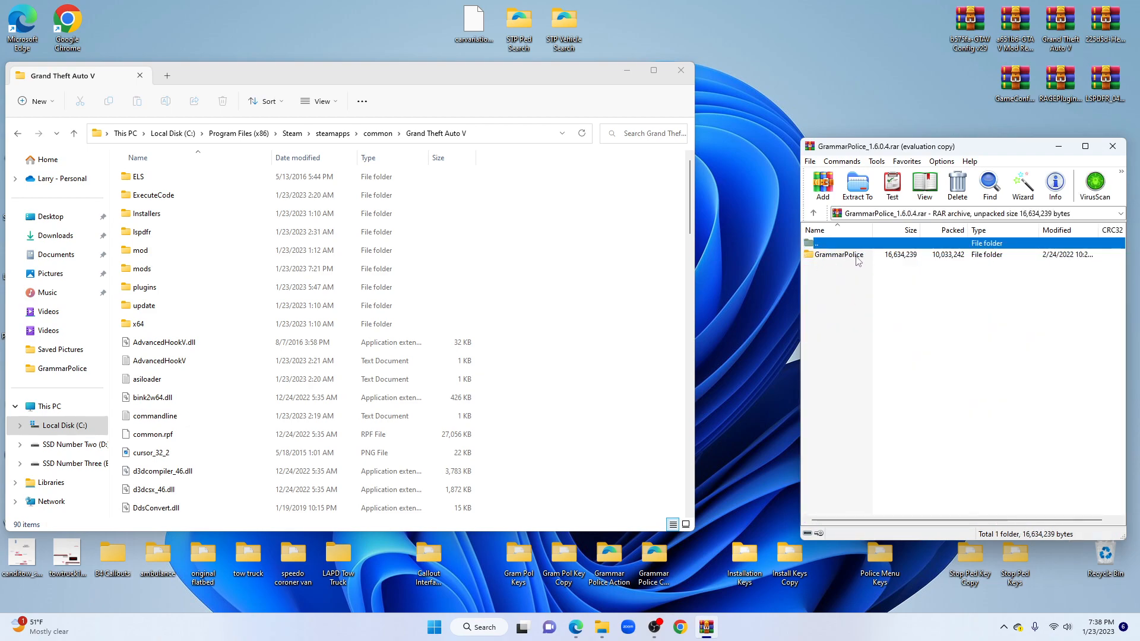
{"action": "double_click", "coordinate": [855, 255]}
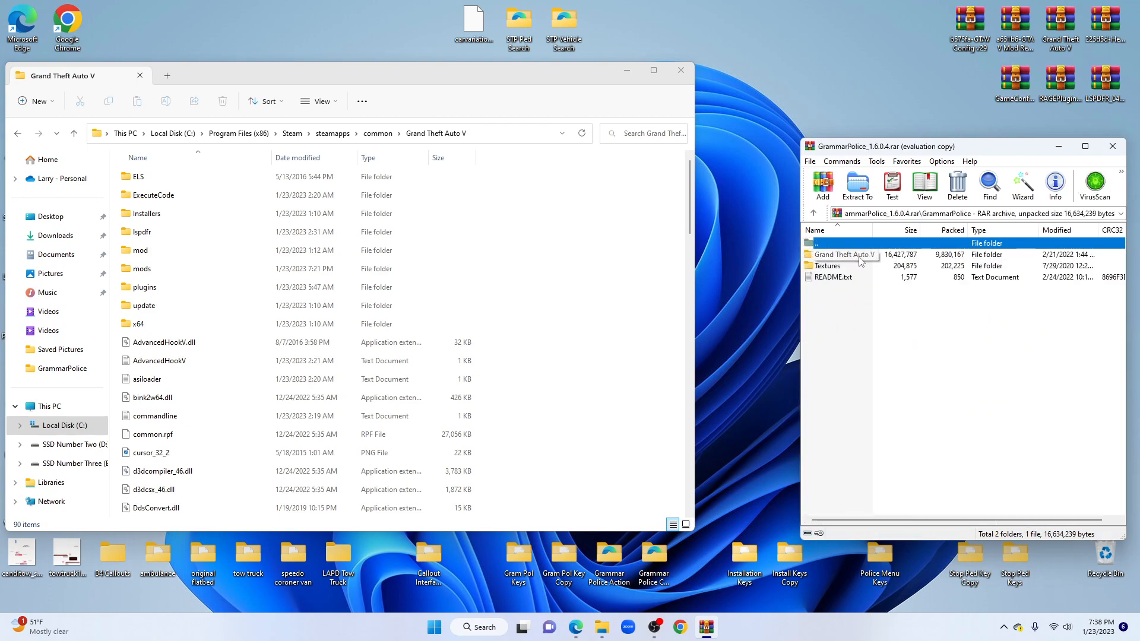
{"action": "double_click", "coordinate": [859, 256]}
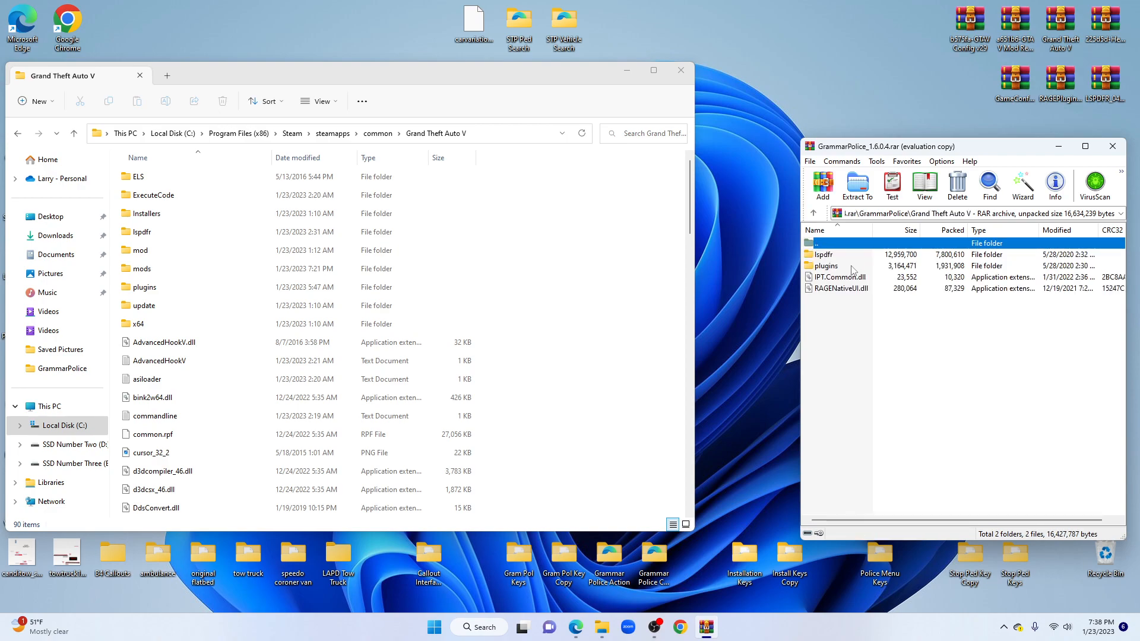
- Copy the lspdfr folder, the plugins folder and IPT.Common.dll from the archive into the Grand Theft Auto V install folder
{"action": "left_click", "coordinate": [837, 255]}
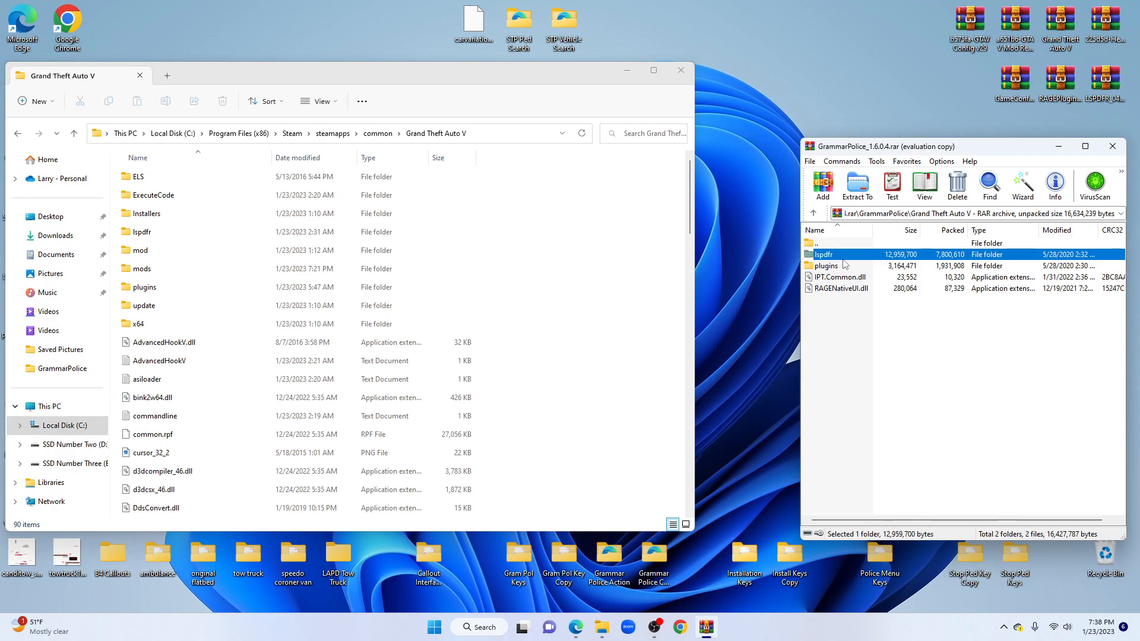
{"action": "left_click", "coordinate": [847, 267], "text": "ctrl"}
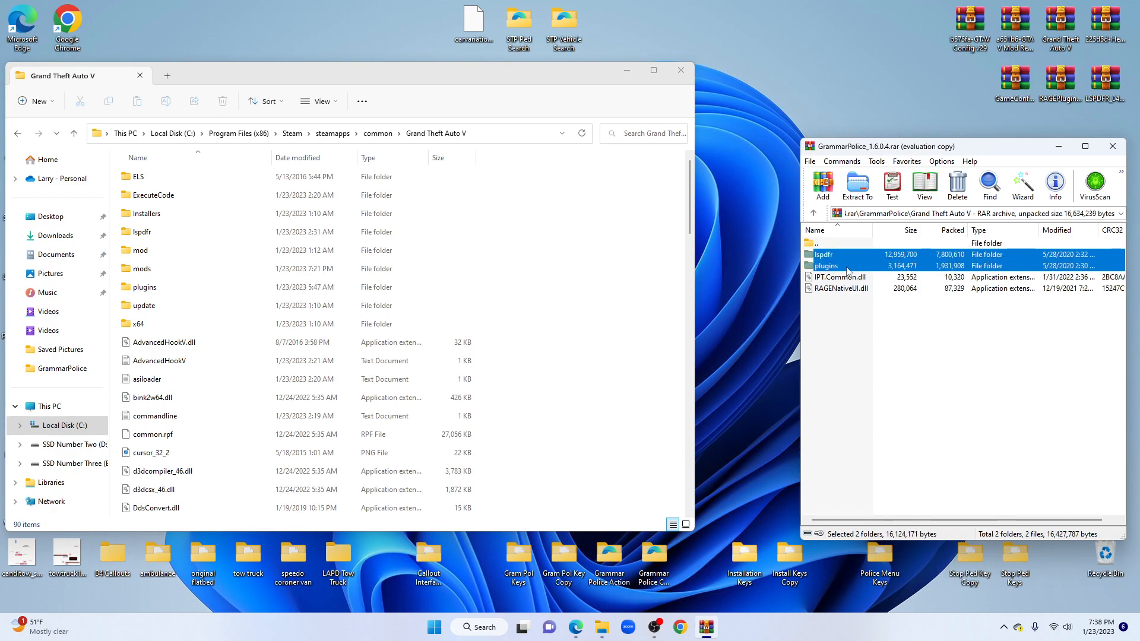
{"action": "left_click", "coordinate": [855, 277], "text": "ctrl"}
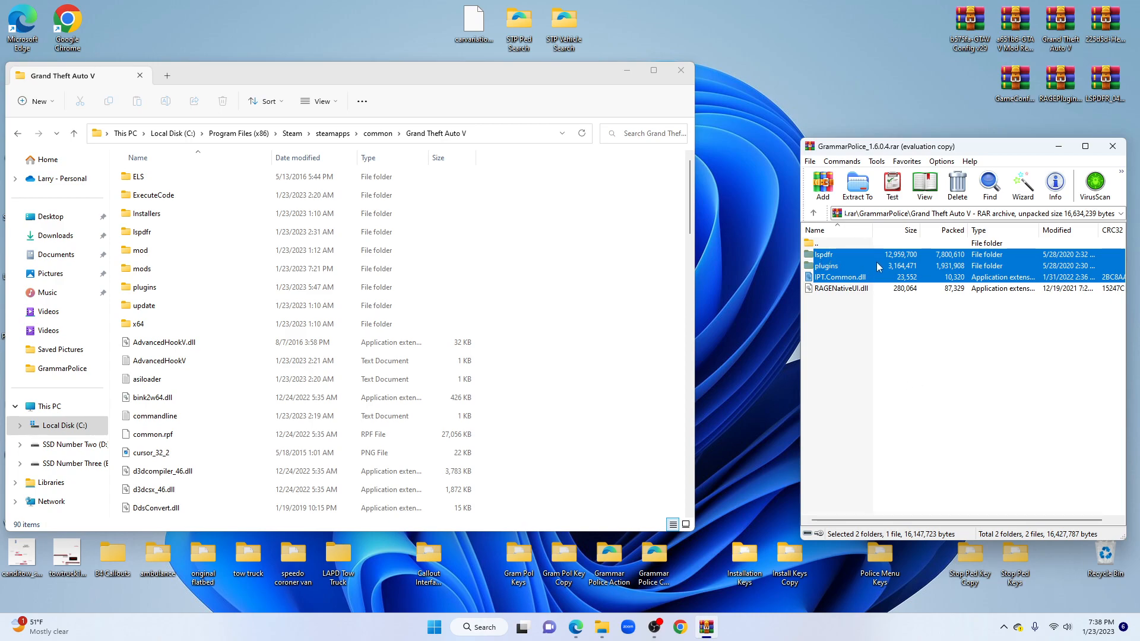
{"action": "left_click_drag", "start_coordinate": [879, 265], "coordinate": [621, 343]}
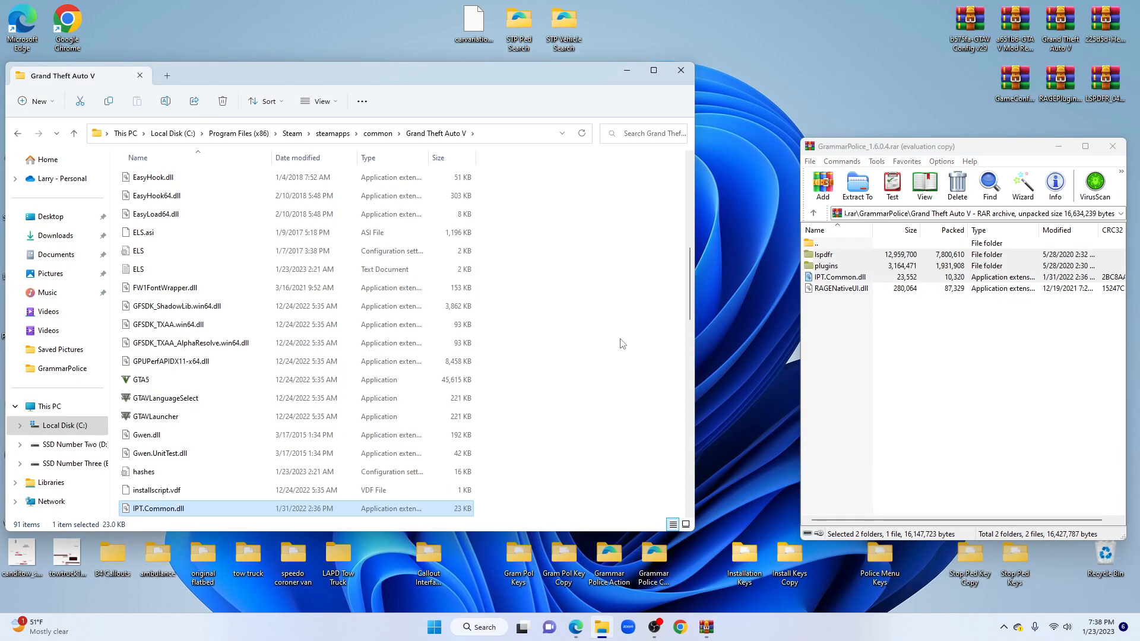
{"action": "scroll", "coordinate": [443, 354], "scroll_direction": "down", "scroll_amount": 3}
{"action": "scroll", "coordinate": [442, 354], "scroll_direction": "up", "scroll_amount": 10}
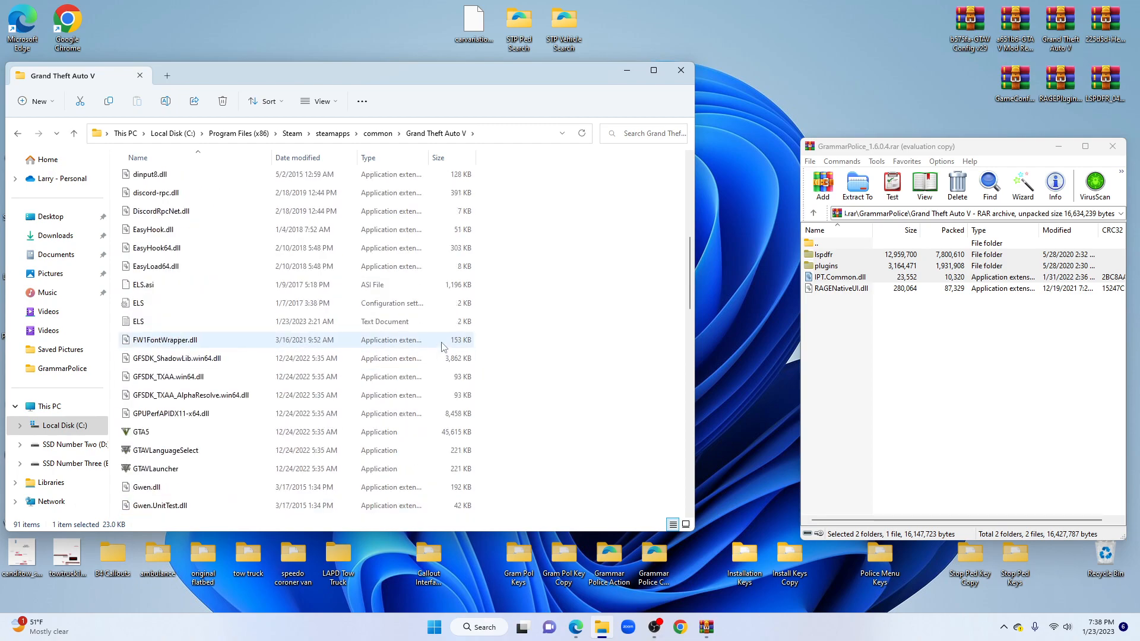
{"action": "scroll", "coordinate": [447, 339], "scroll_direction": "up", "scroll_amount": 1}
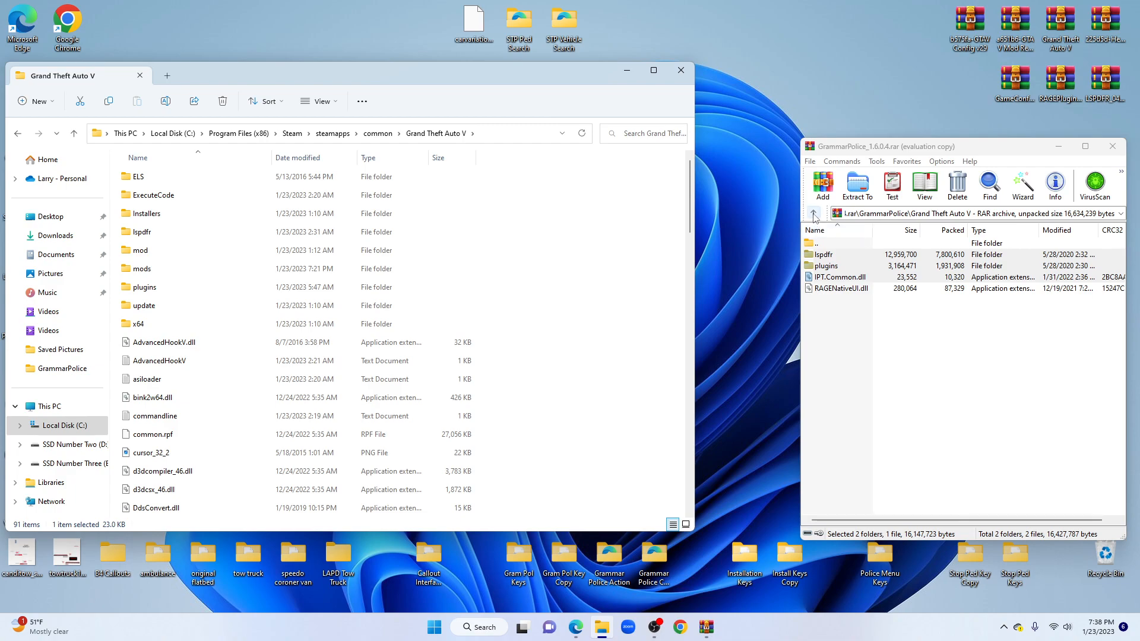
- Minimize the game folder, open OpenIV for the Windows version of Grand Theft Auto V, and place its window beside WinRAR
{"action": "left_click", "coordinate": [627, 75]}
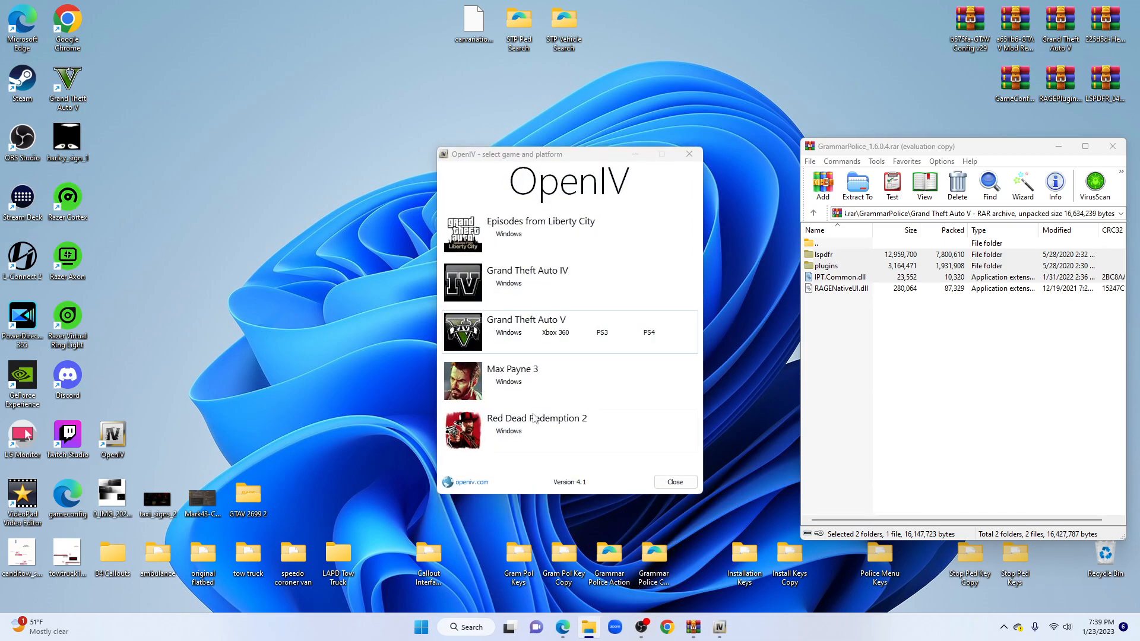
{"action": "left_click", "coordinate": [509, 334]}
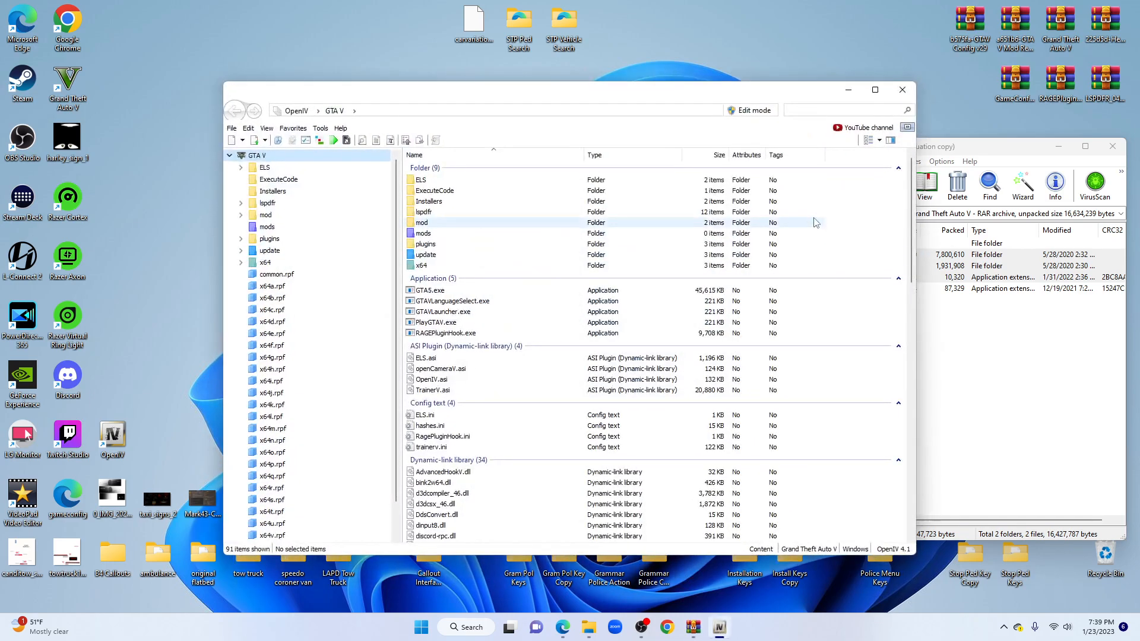
{"action": "left_click_drag", "start_coordinate": [660, 93], "coordinate": [438, 102]}
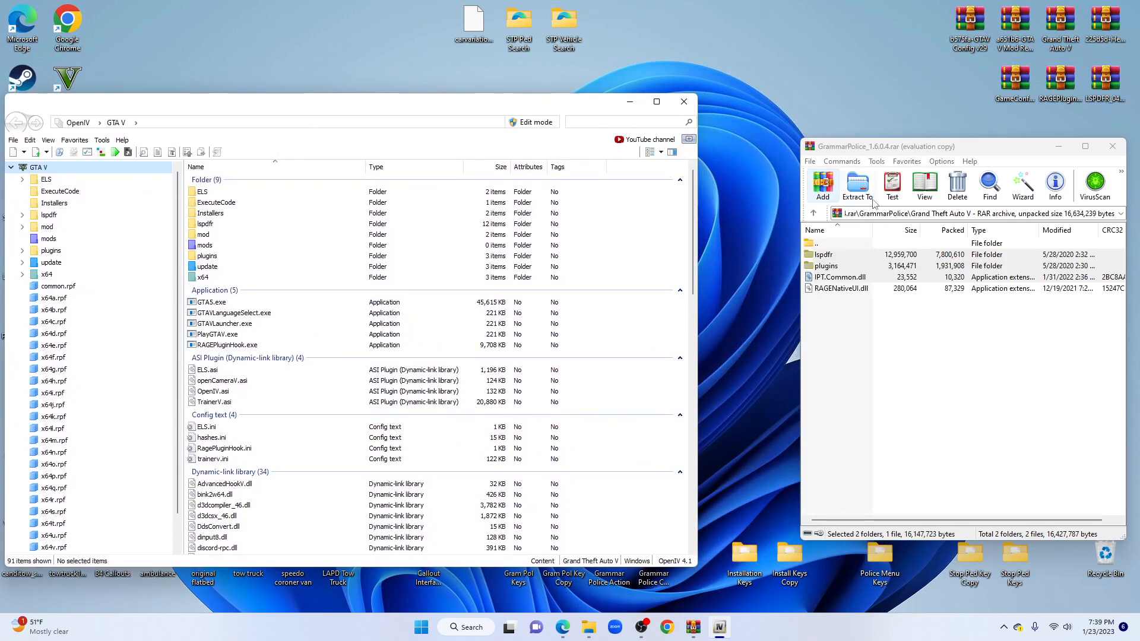
- Open the archive's GrammarPolice > Textures folder in WinRAR and select the mods folder in OpenIV
{"action": "left_click", "coordinate": [814, 215]}
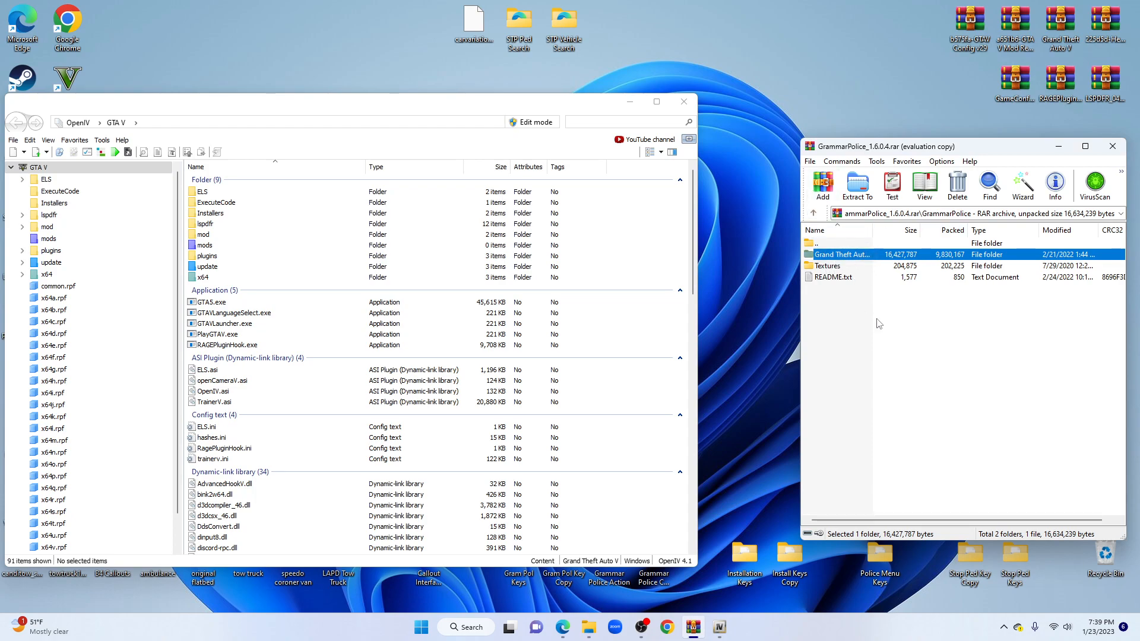
{"action": "double_click", "coordinate": [833, 267]}
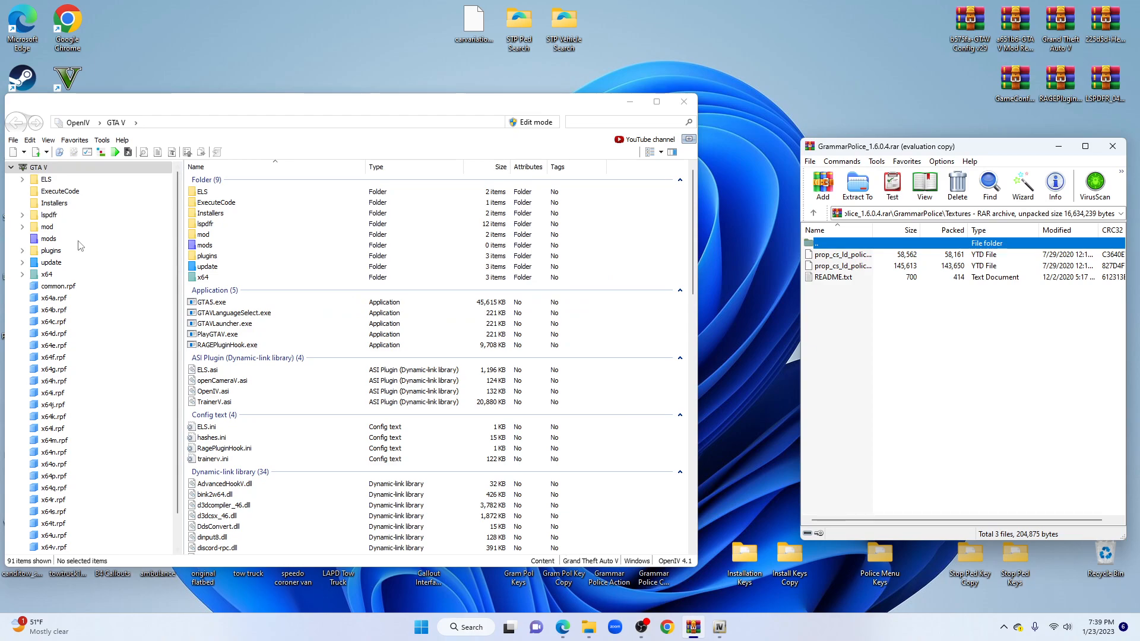
{"action": "left_click", "coordinate": [201, 245]}
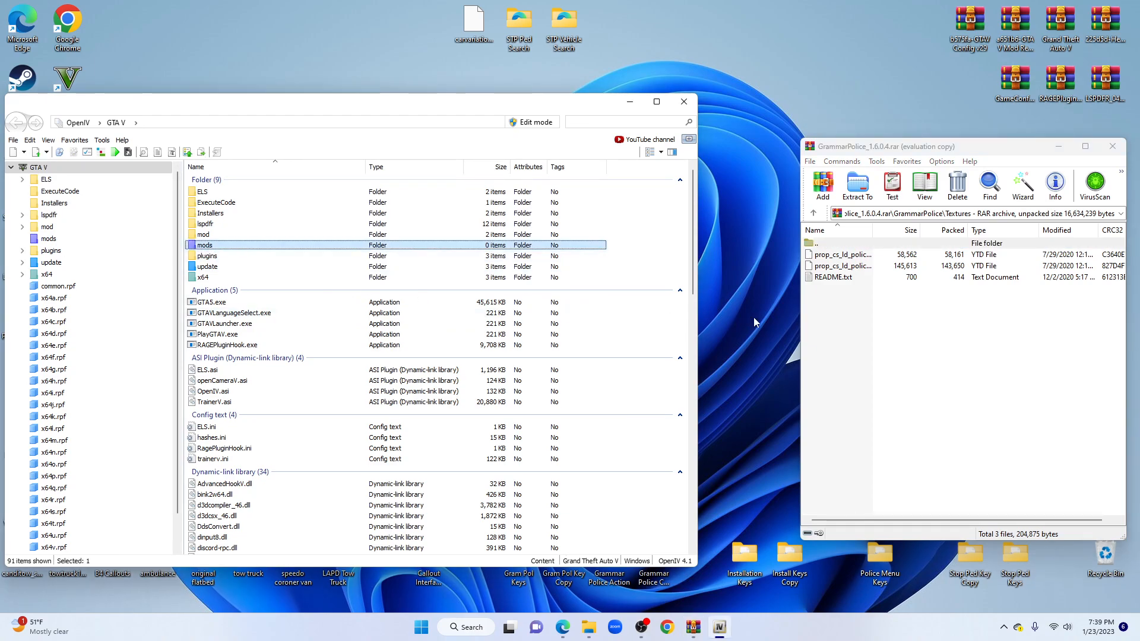
- Open the Textures README.txt, highlight the install path ending in v_minigame.rpf, and reposition the Notepad window
{"action": "double_click", "coordinate": [834, 277]}
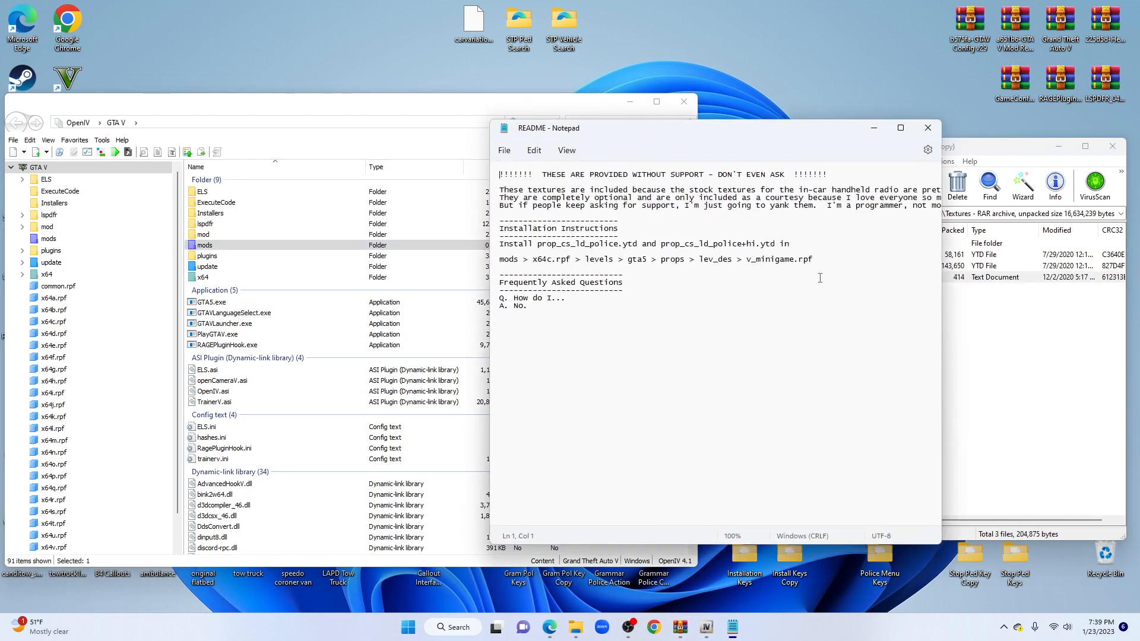
{"action": "left_click_drag", "start_coordinate": [500, 259], "coordinate": [696, 267]}
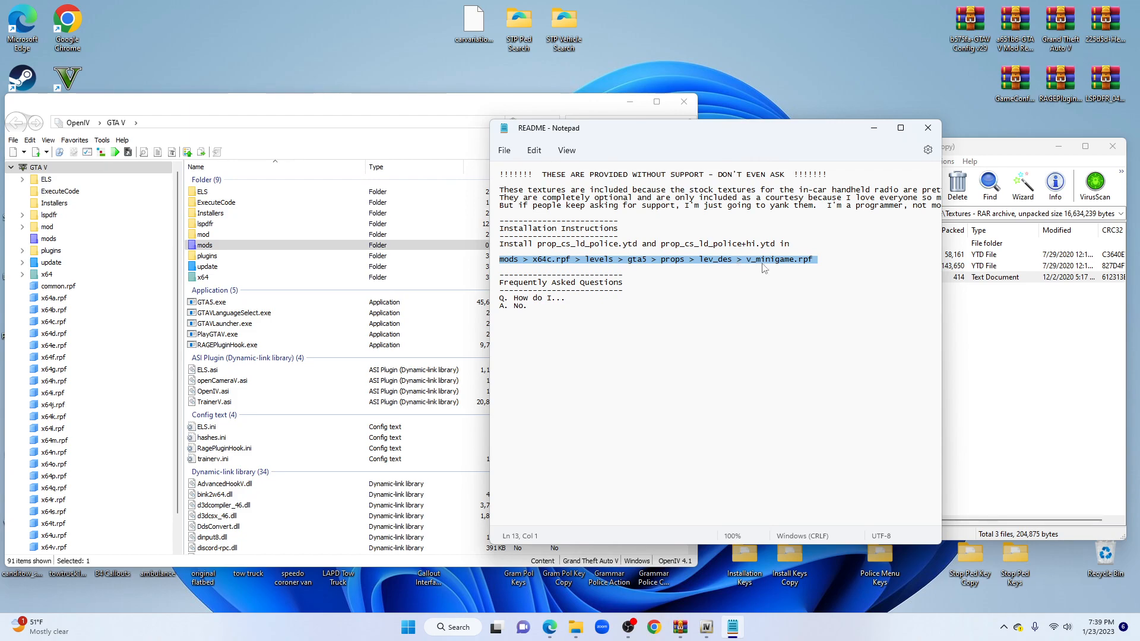
{"action": "left_click_drag", "start_coordinate": [730, 175], "coordinate": [724, 187]}
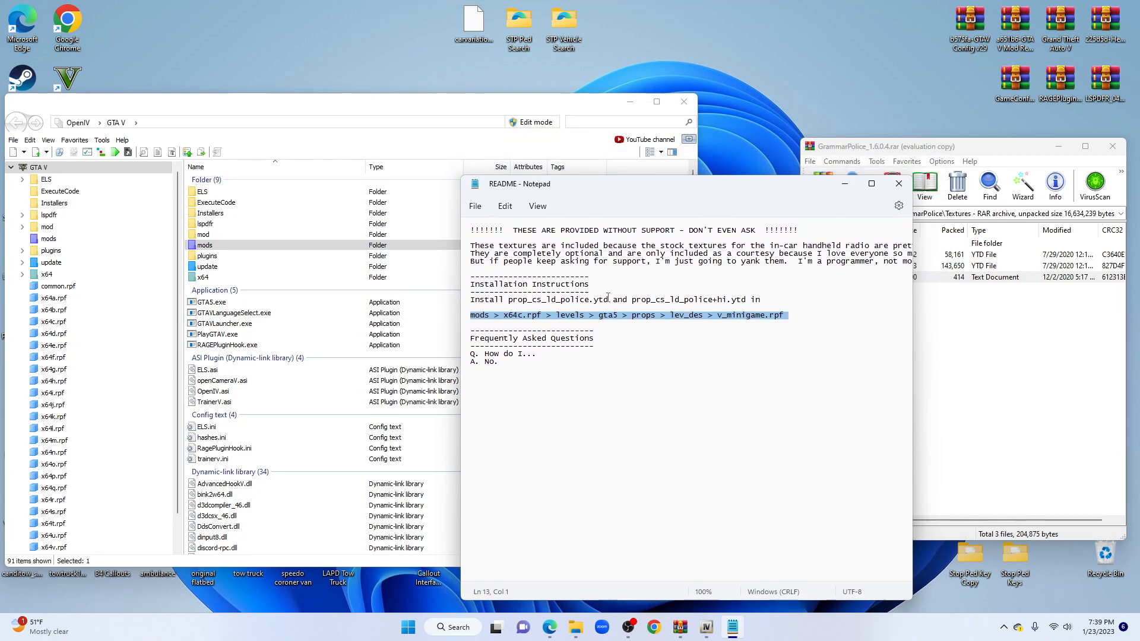
- Highlight prop_cs_ld_police.ytd and prop_cs_ld_police+hi.ytd in the README's install instructions, and open the mods folder in OpenIV
{"action": "left_click_drag", "start_coordinate": [472, 300], "coordinate": [600, 300]}
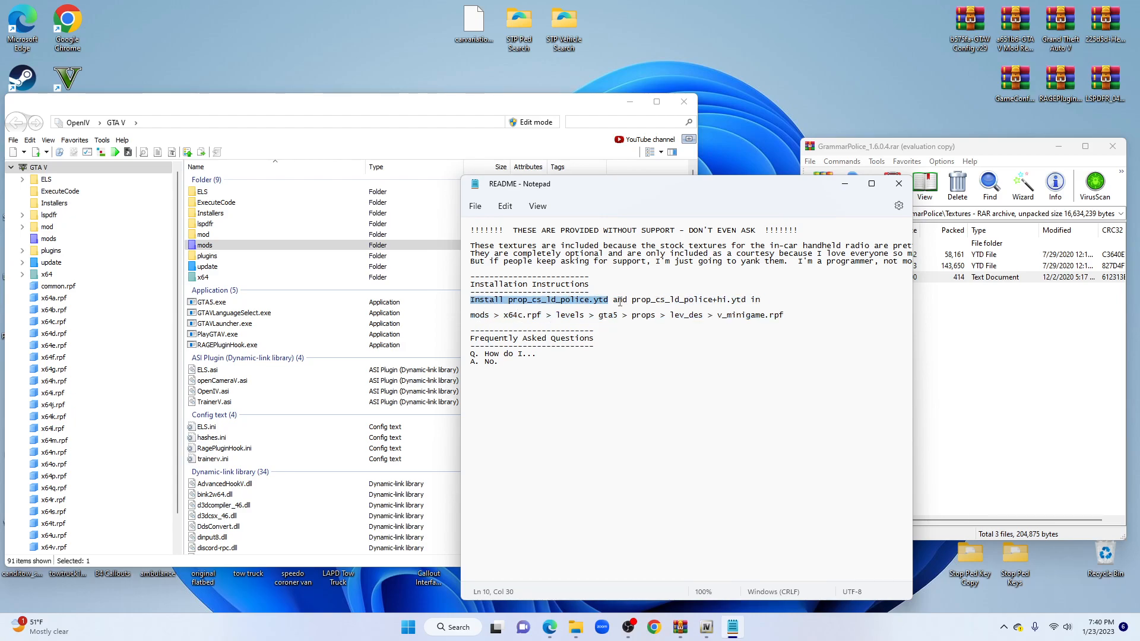
{"action": "left_click_drag", "start_coordinate": [633, 301], "coordinate": [762, 308]}
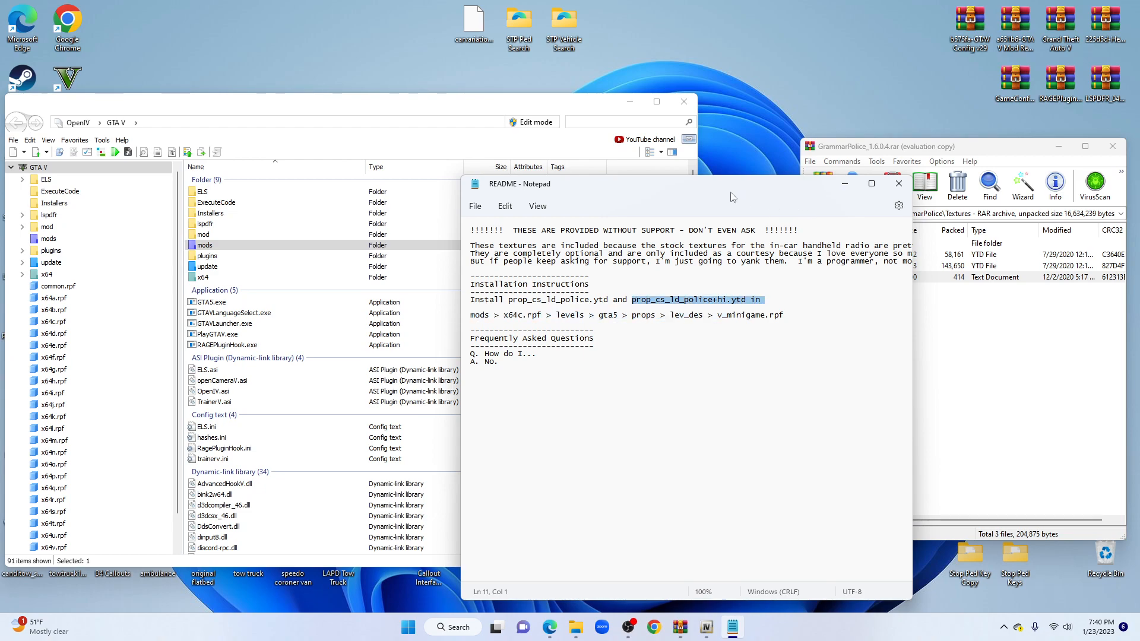
{"action": "double_click", "coordinate": [202, 246]}
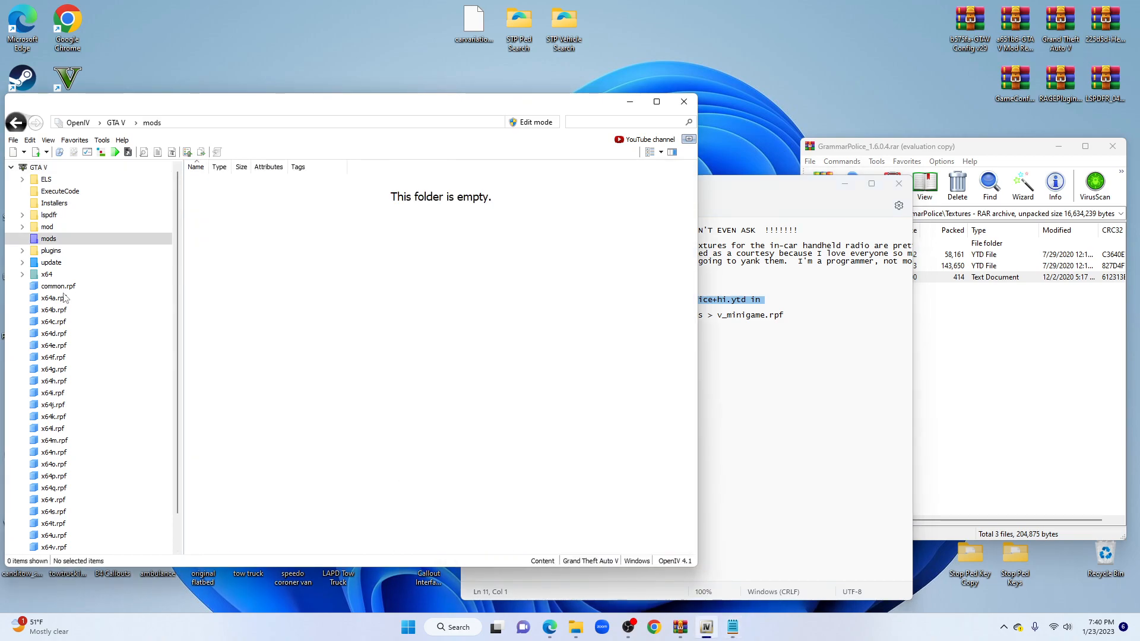
- Browse the main game archives in OpenIV to x64c.rpf > levels > gta5
{"action": "left_click", "coordinate": [48, 274]}
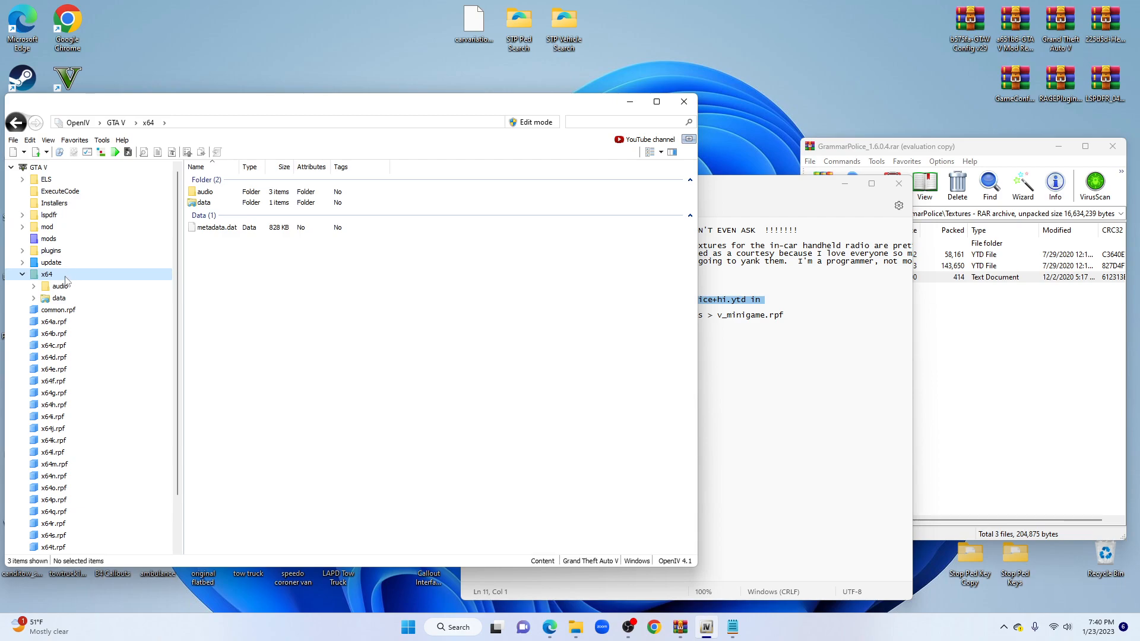
{"action": "left_click", "coordinate": [23, 274]}
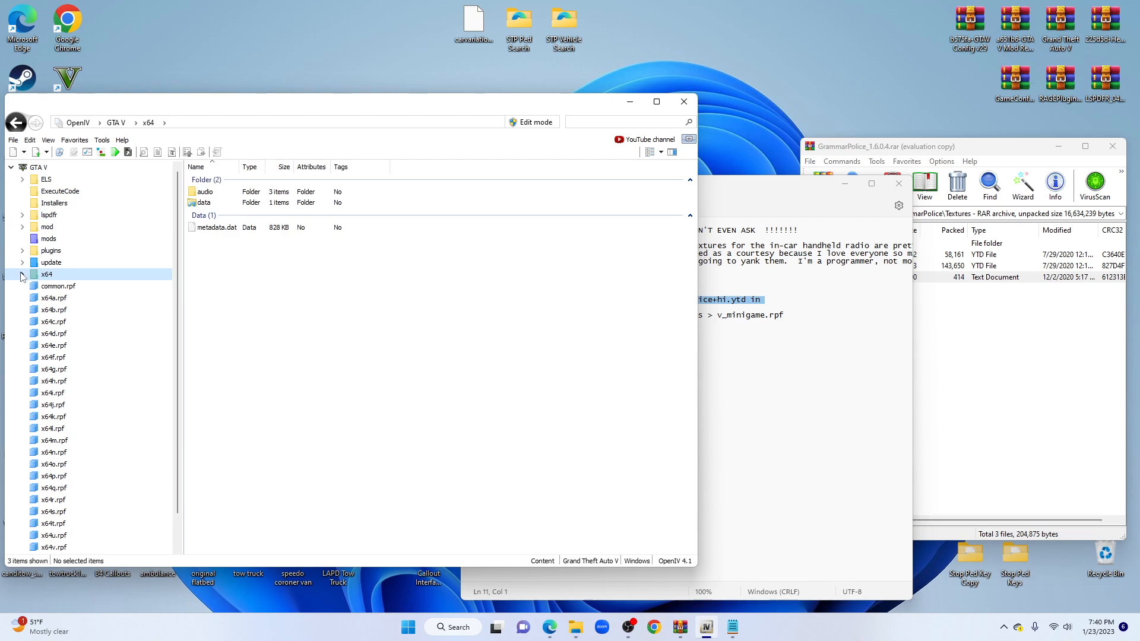
{"action": "left_click", "coordinate": [69, 322]}
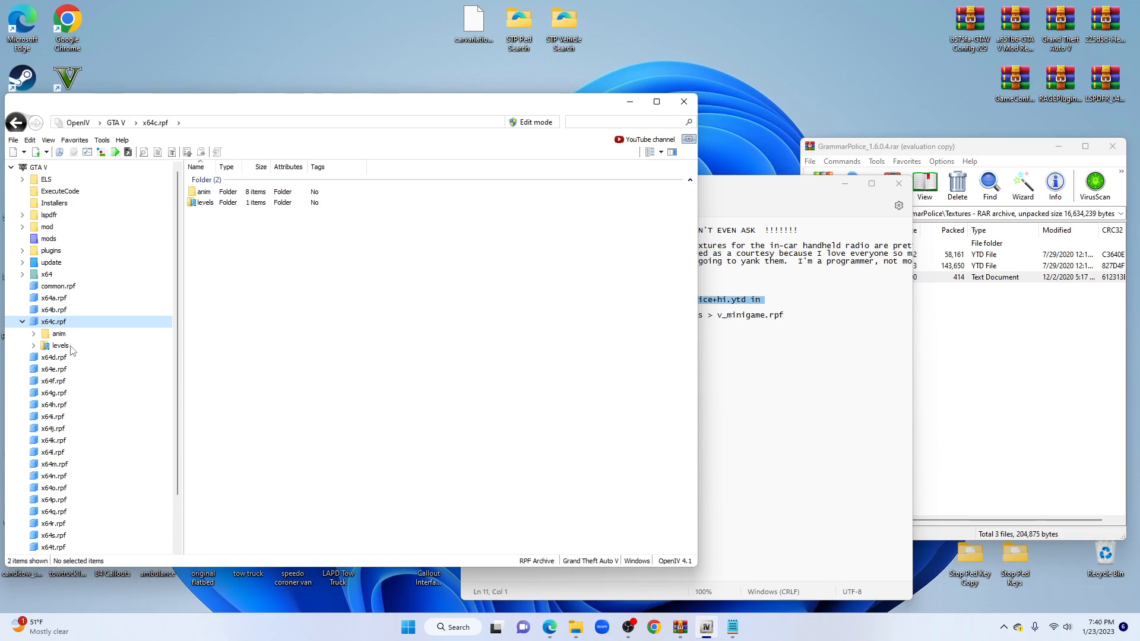
{"action": "left_click", "coordinate": [61, 346]}
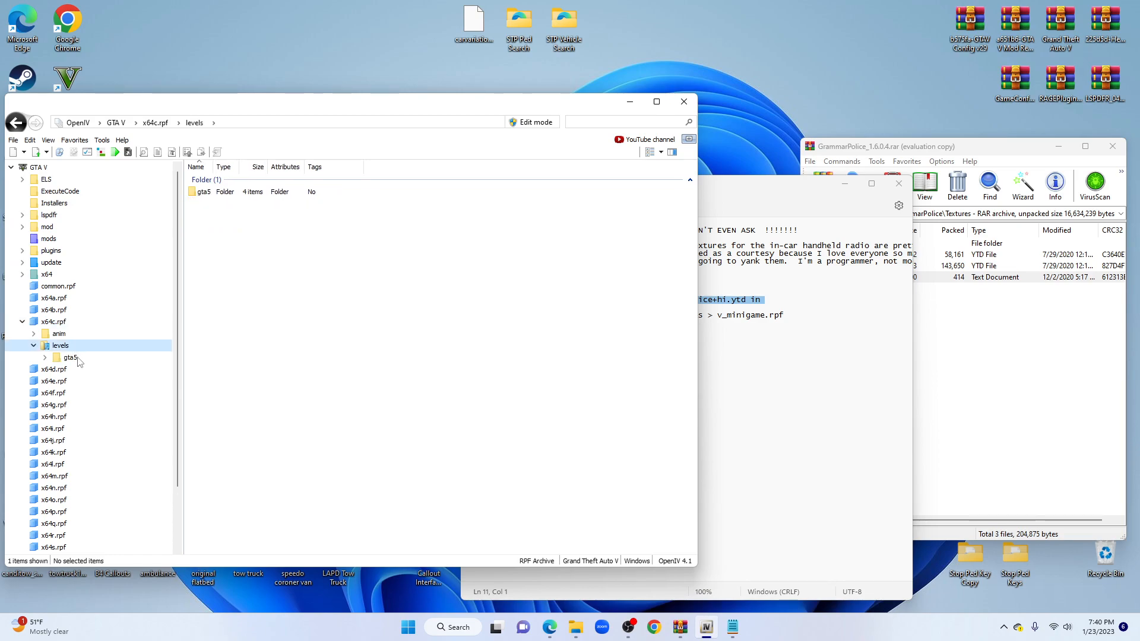
{"action": "left_click", "coordinate": [70, 358]}
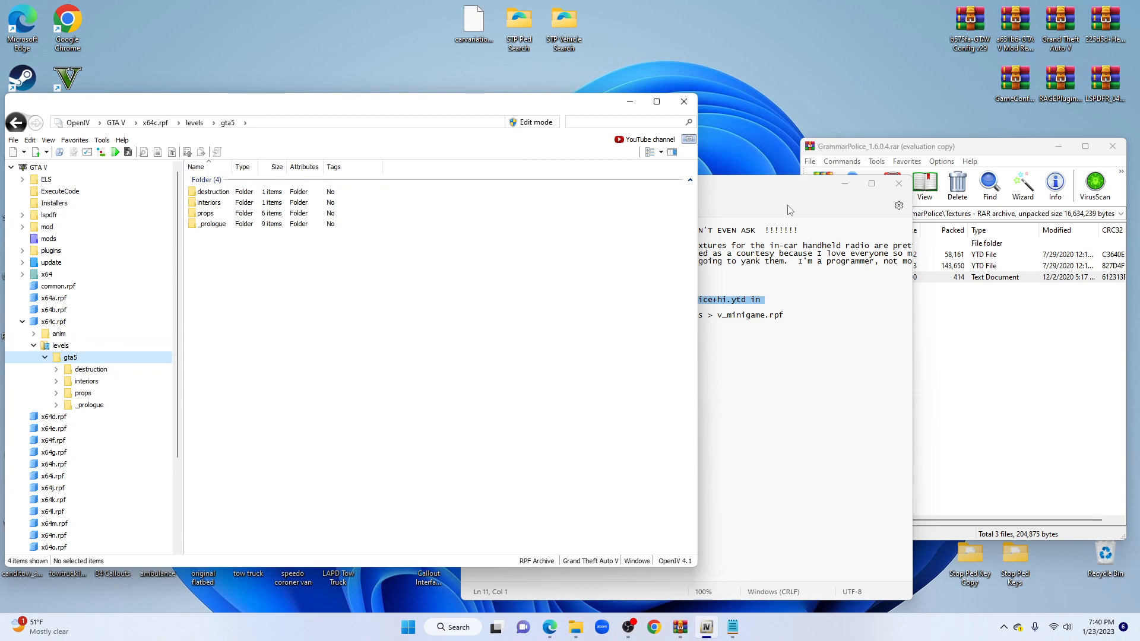
- Following the README path, open props > lev_des > v_minigame.rpf within gta5, and close the README
{"action": "left_click_drag", "start_coordinate": [796, 188], "coordinate": [923, 184]}
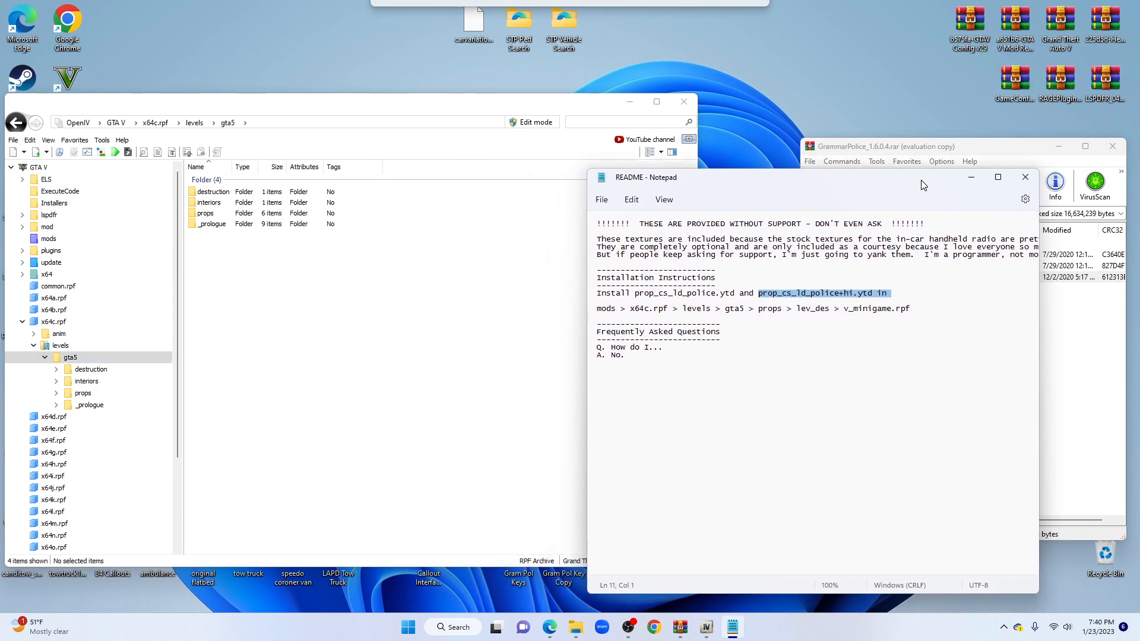
{"action": "double_click", "coordinate": [92, 394]}
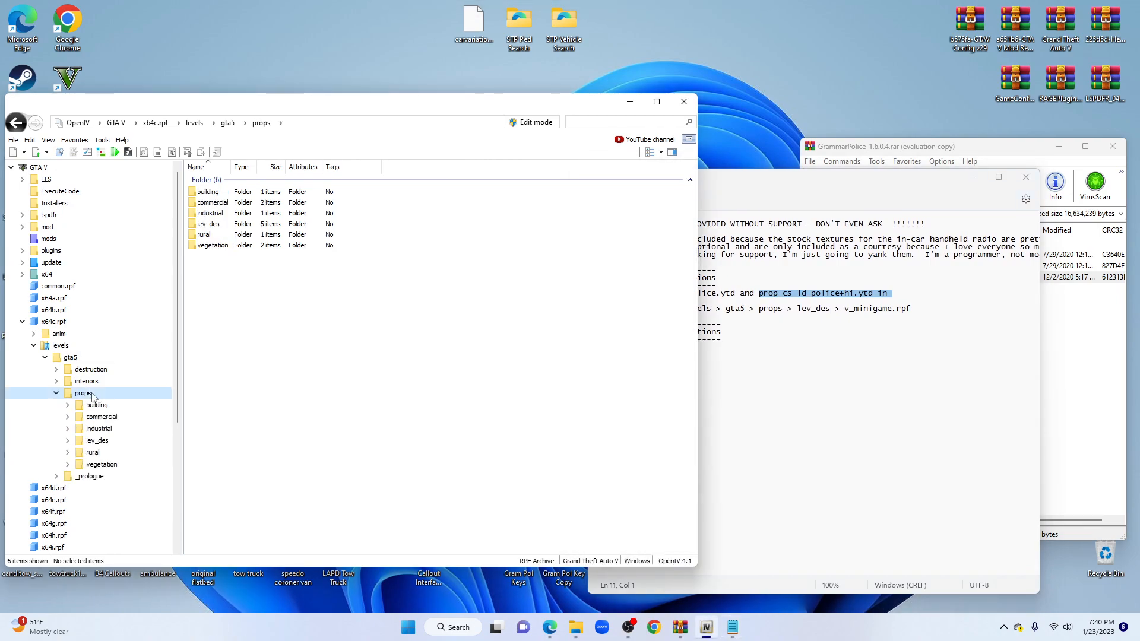
{"action": "double_click", "coordinate": [98, 441]}
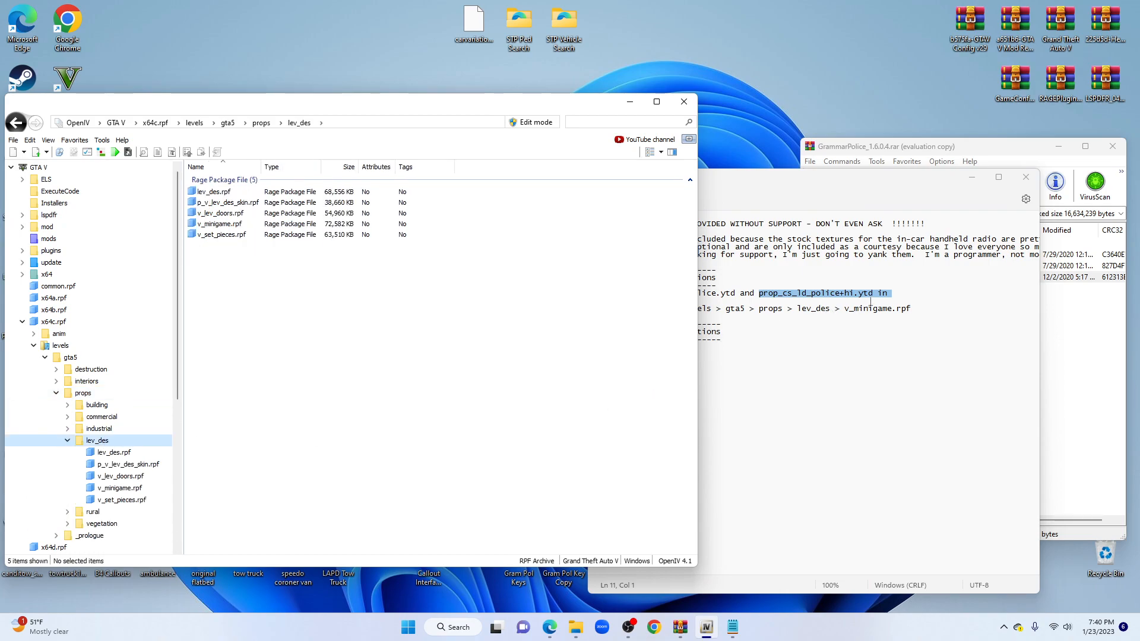
{"action": "left_click", "coordinate": [136, 489]}
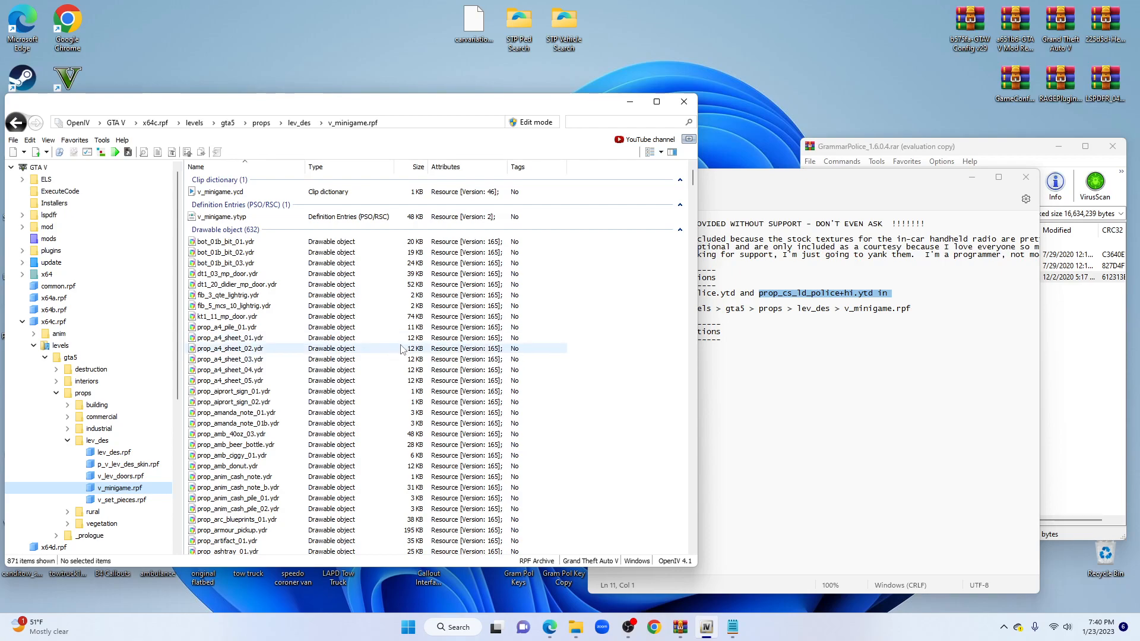
{"action": "left_click", "coordinate": [853, 180]}
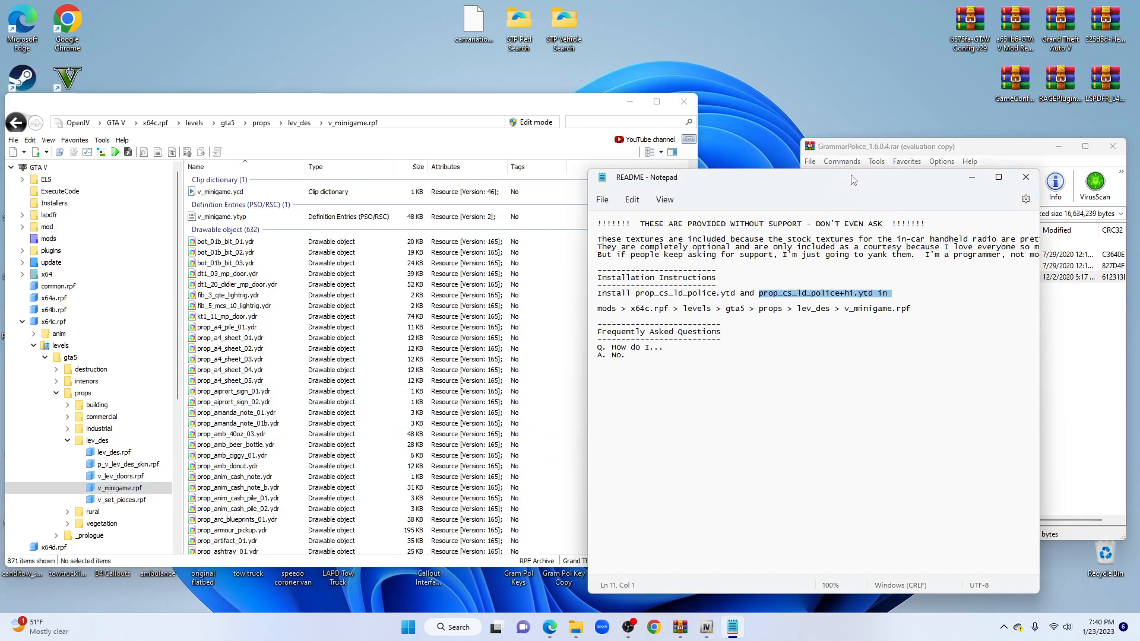
{"action": "left_click", "coordinate": [1025, 179]}
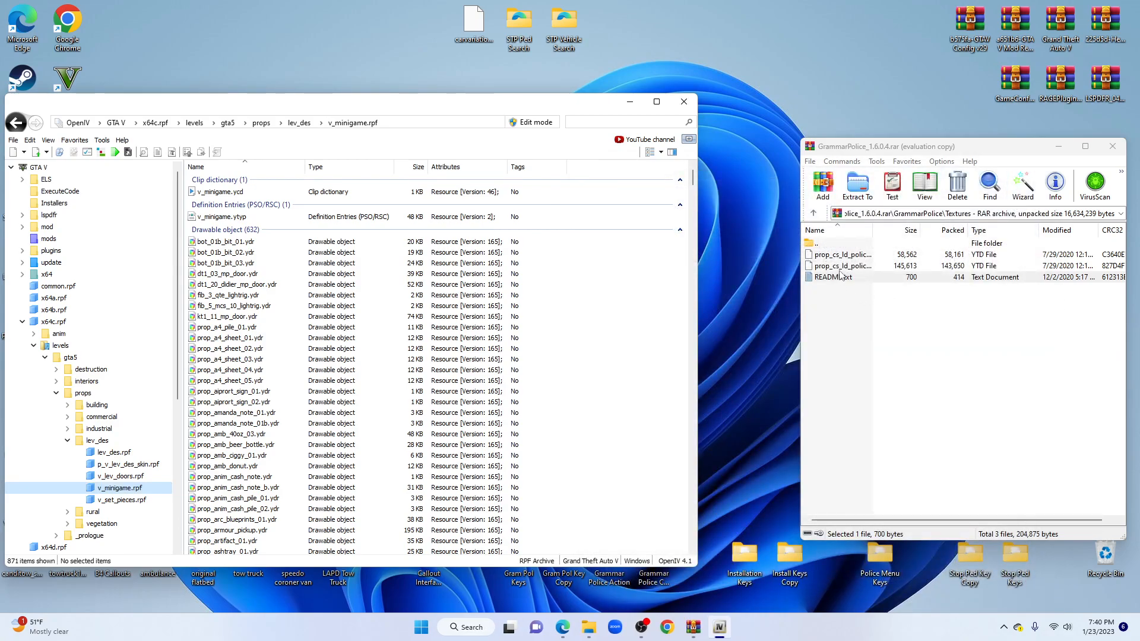
{"action": "left_click", "coordinate": [828, 255]}
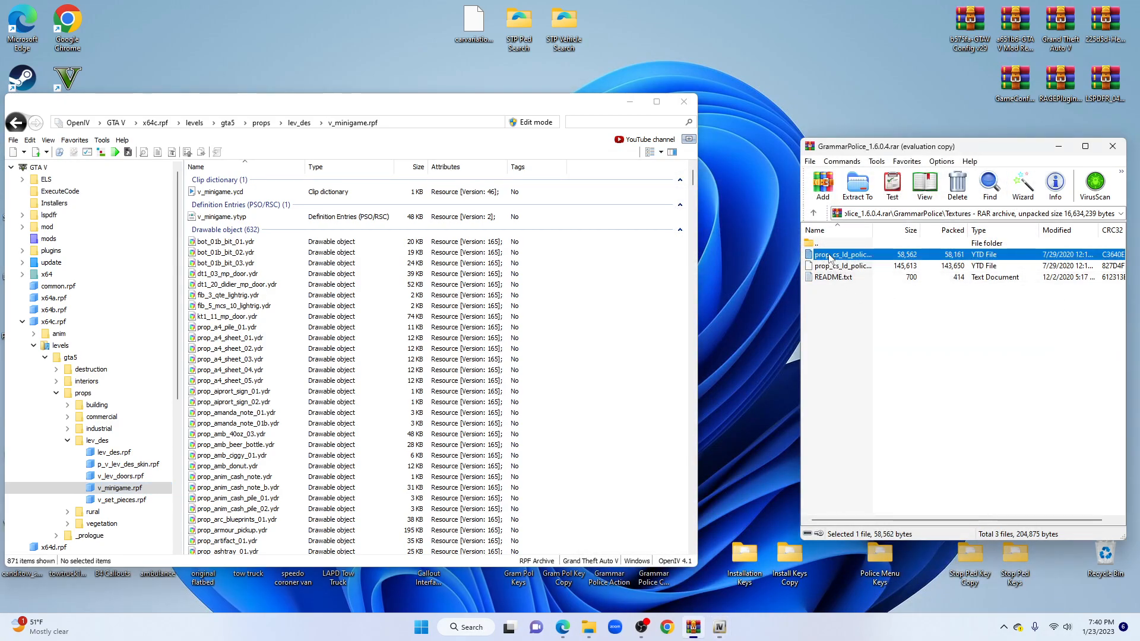
{"action": "left_click", "coordinate": [875, 266], "text": "shift"}
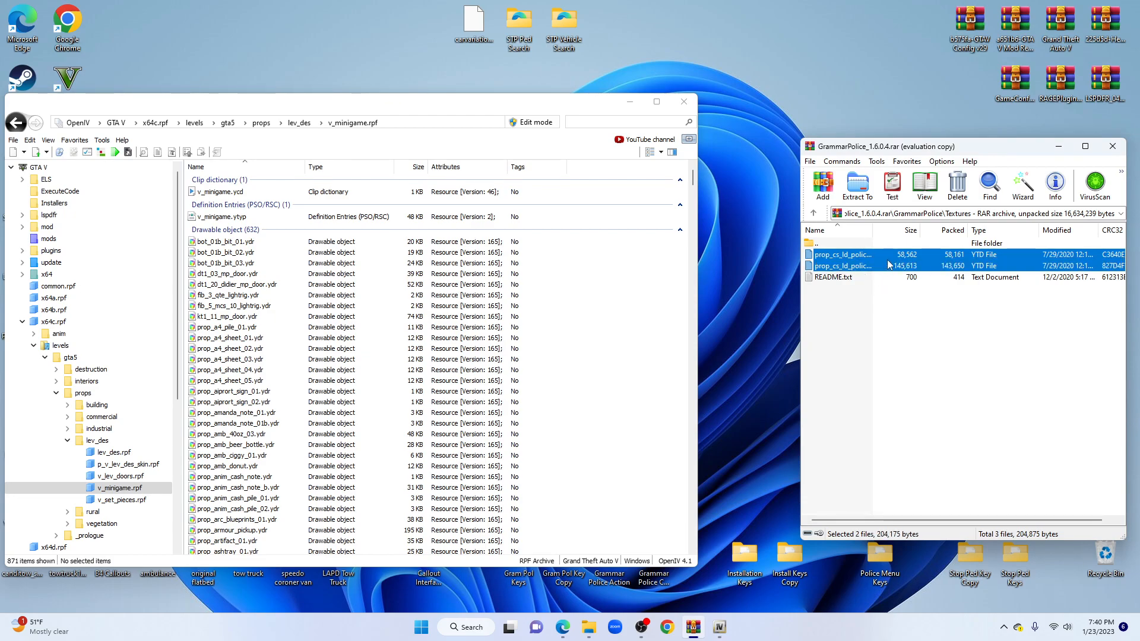
{"action": "left_click", "coordinate": [888, 260]}
{"action": "left_click", "coordinate": [947, 323]}
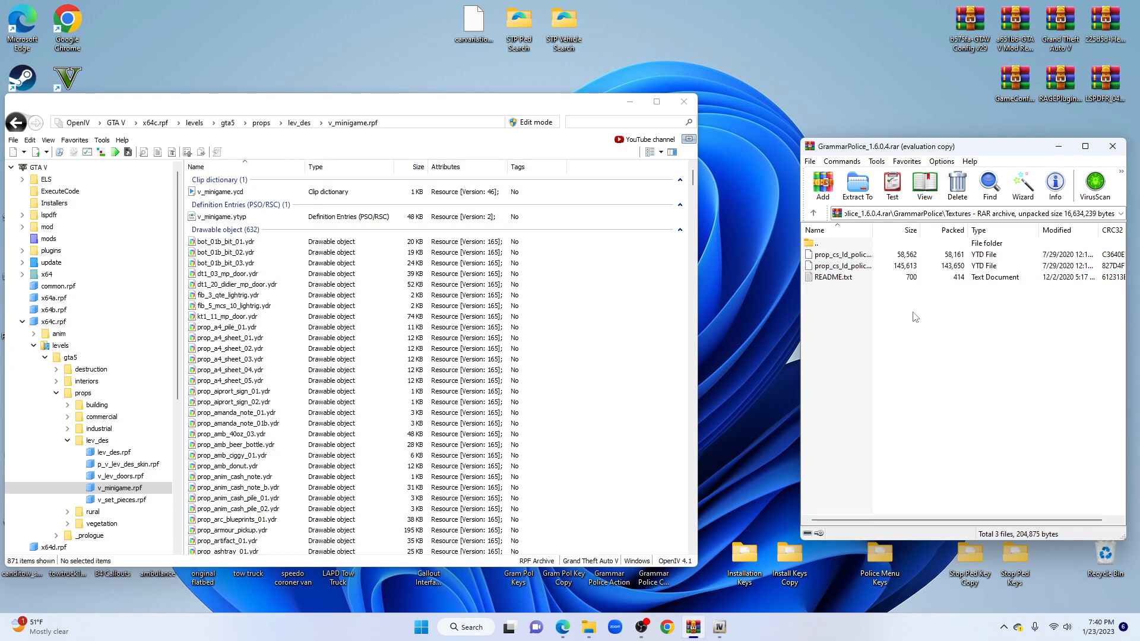
- Turn on edit mode in OpenIV and check the ASI Loader, OpenIV.ASI and openCamera entries in the ASI Manager
{"action": "left_click", "coordinate": [534, 123]}
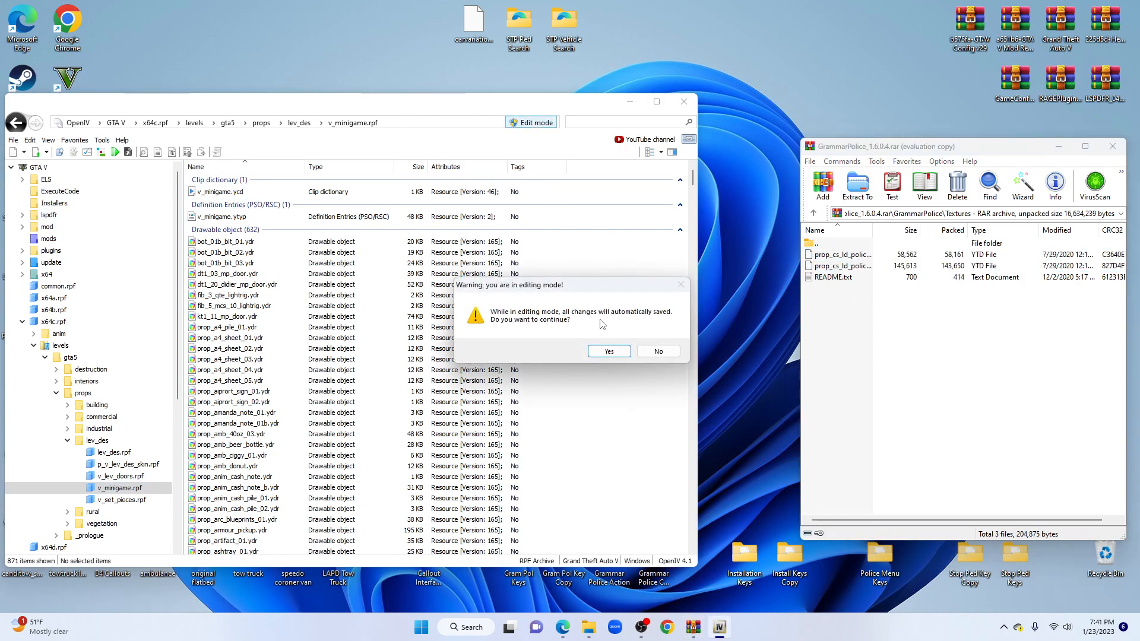
{"action": "left_click", "coordinate": [602, 353]}
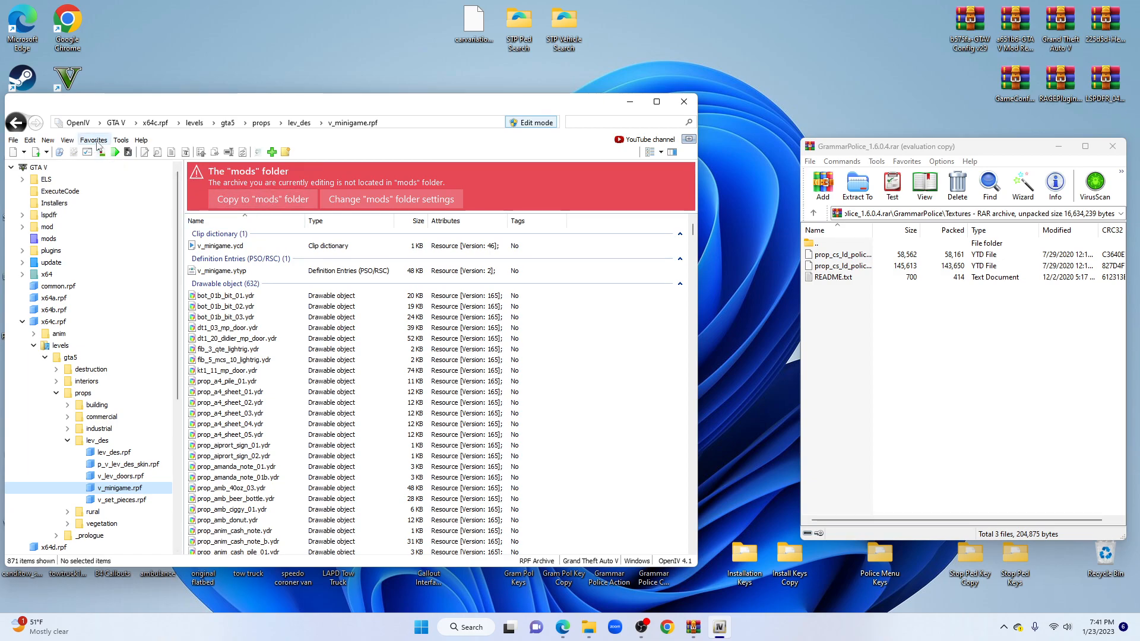
{"action": "left_click", "coordinate": [121, 141]}
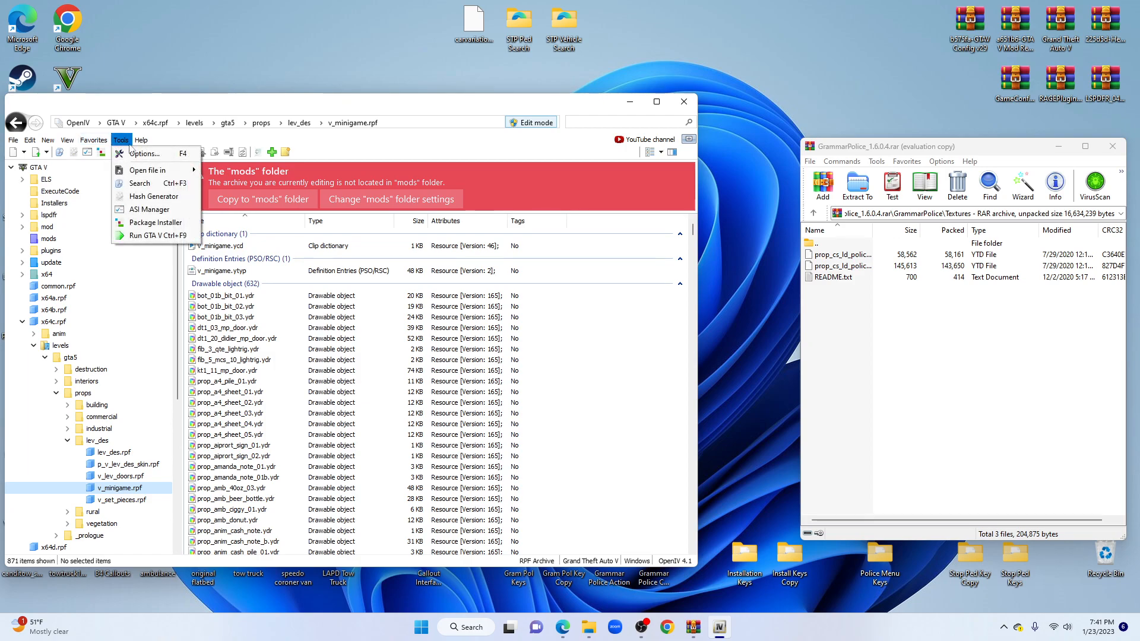
{"action": "left_click", "coordinate": [153, 210]}
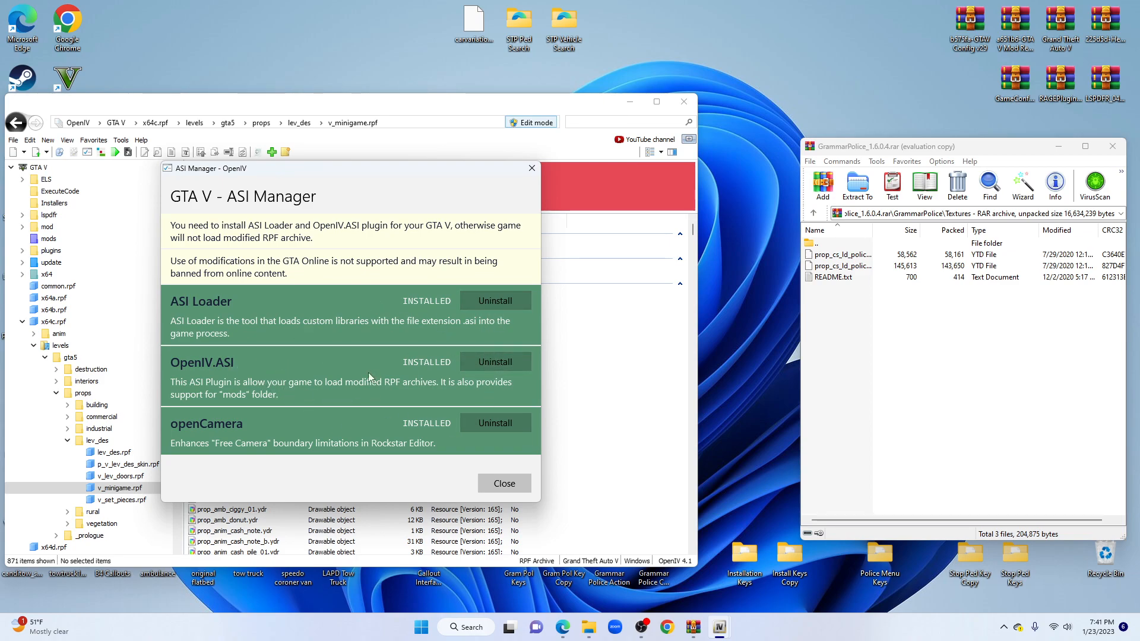
{"action": "left_click", "coordinate": [502, 482]}
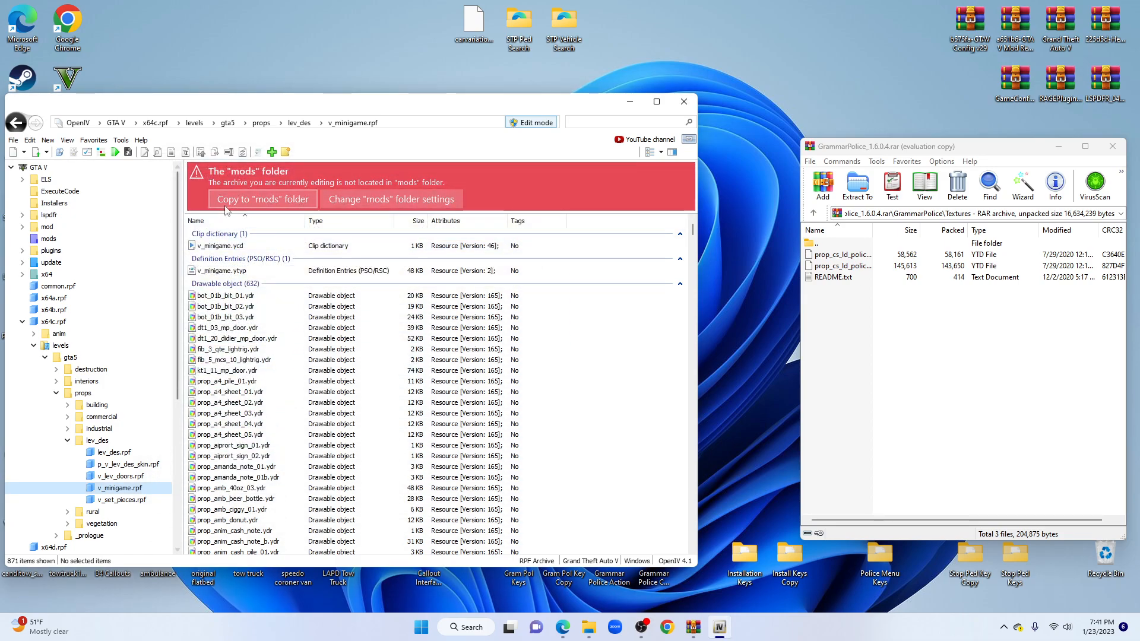
- Copy x64c.rpf to the mods folder and add the archive's two prop_cs_ld_police .ytd textures to that copy's v_minigame.rpf
{"action": "left_click", "coordinate": [233, 203]}
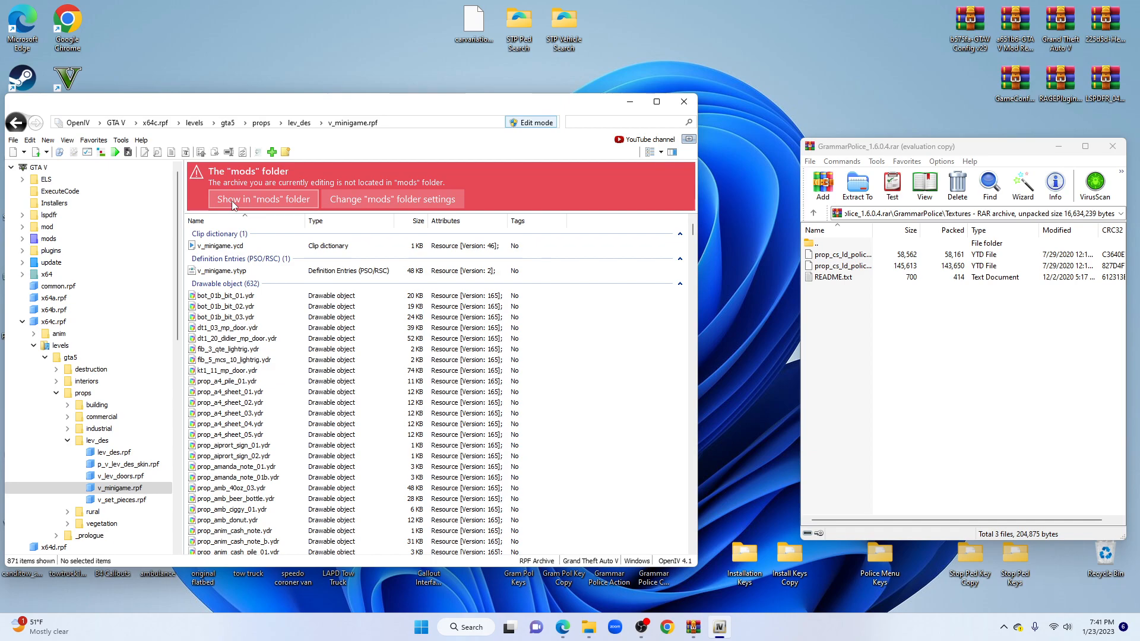
{"action": "left_click", "coordinate": [233, 203]}
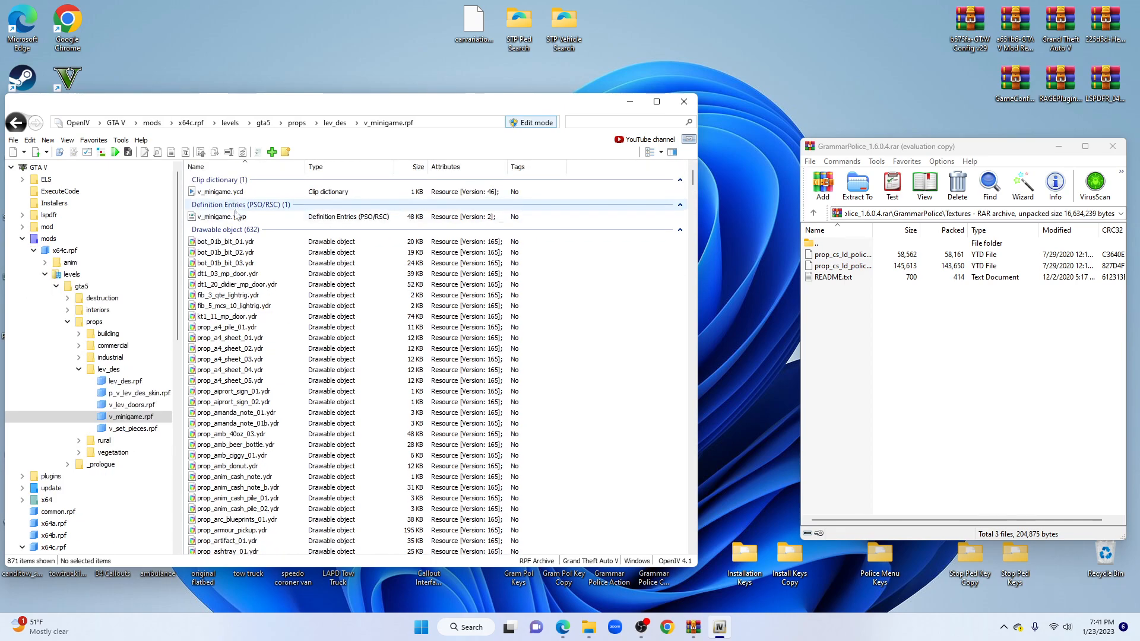
{"action": "left_click", "coordinate": [840, 259]}
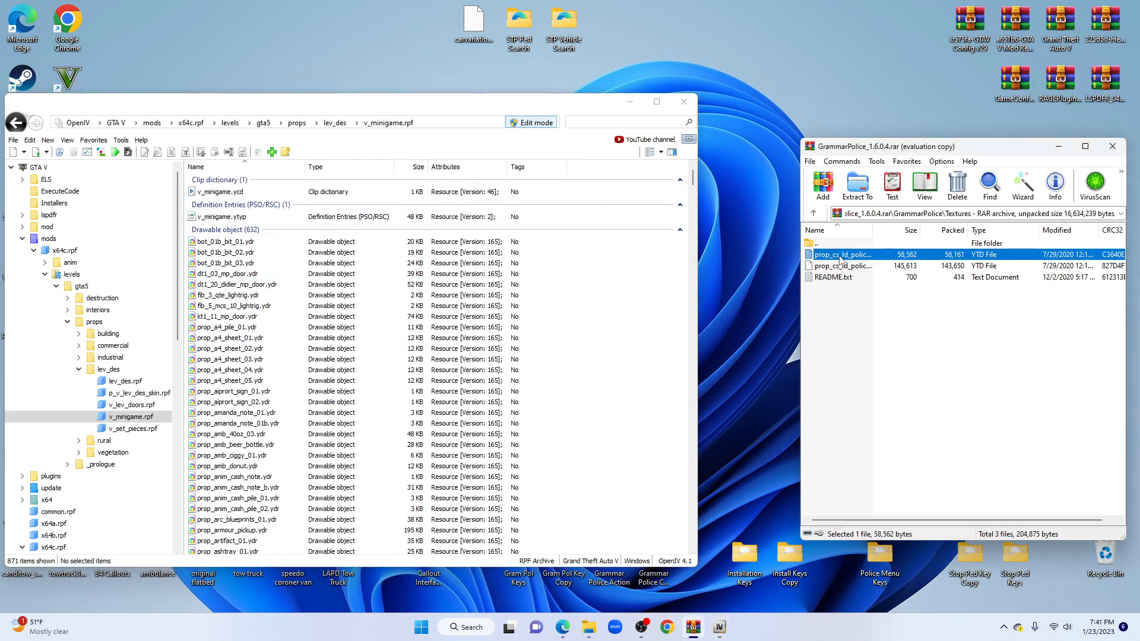
{"action": "left_click", "coordinate": [862, 267], "text": "shift"}
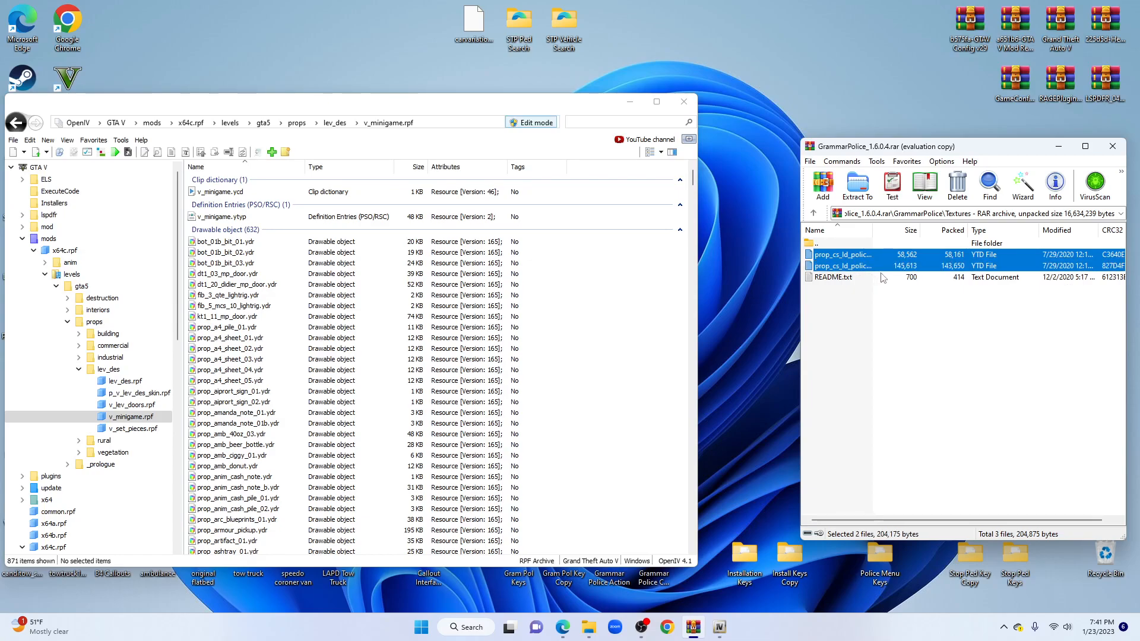
{"action": "left_click_drag", "start_coordinate": [889, 265], "coordinate": [651, 383]}
{"action": "scroll", "coordinate": [321, 499], "scroll_direction": "down", "scroll_amount": 4}
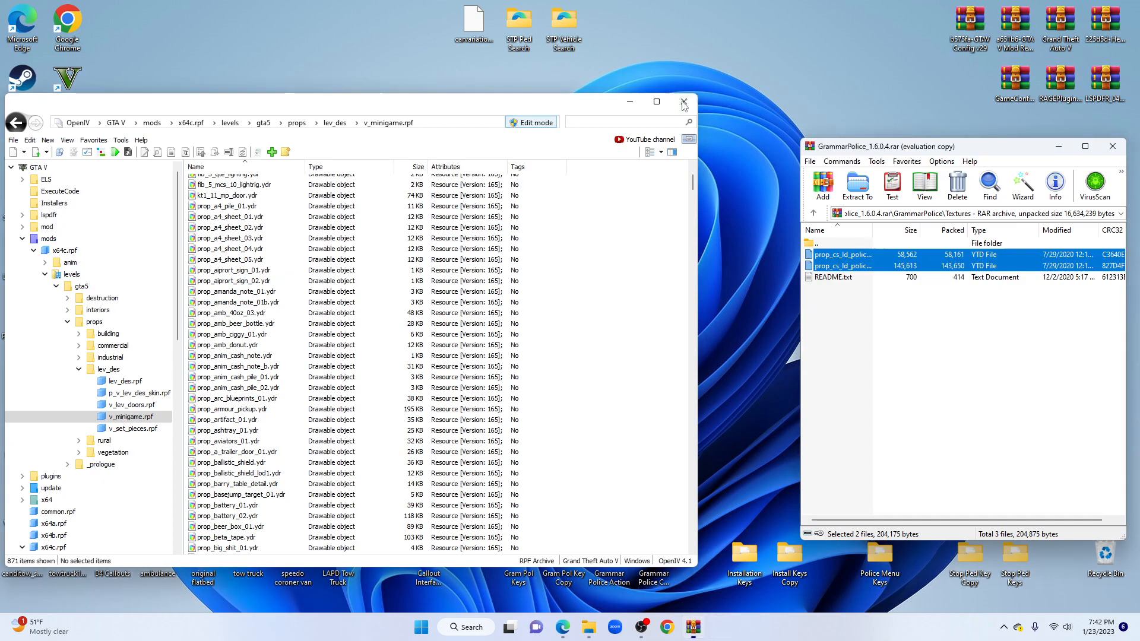
- Close OpenIV and WinRAR, and bring the Grand Theft Auto V folder window back into view nearer the middle of the desktop
{"action": "left_click", "coordinate": [683, 104]}
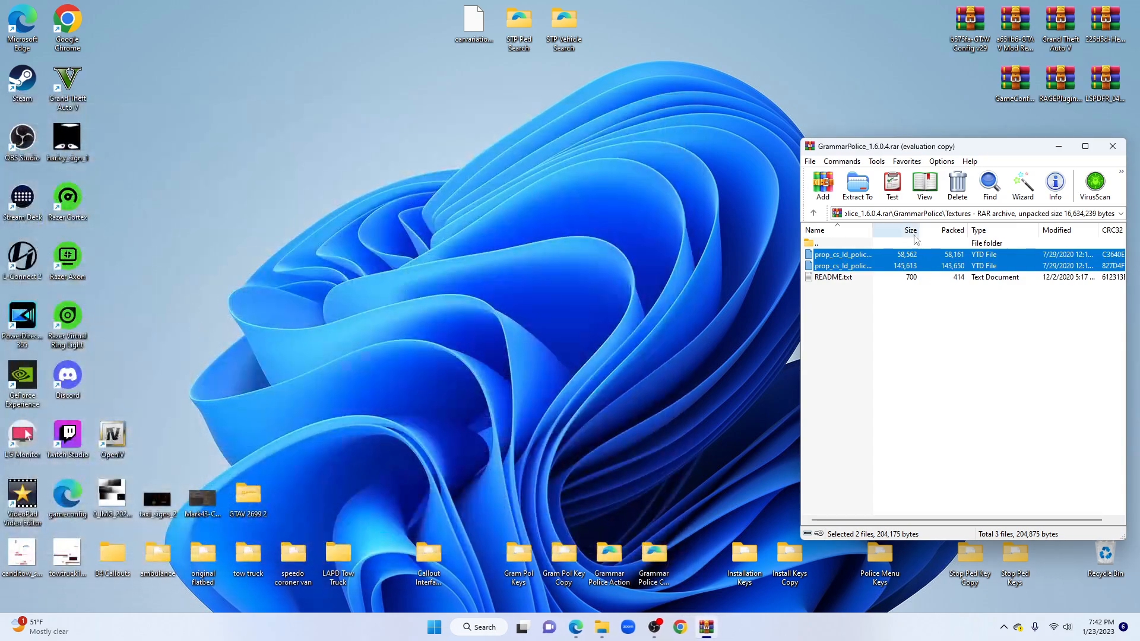
{"action": "left_click", "coordinate": [1112, 148]}
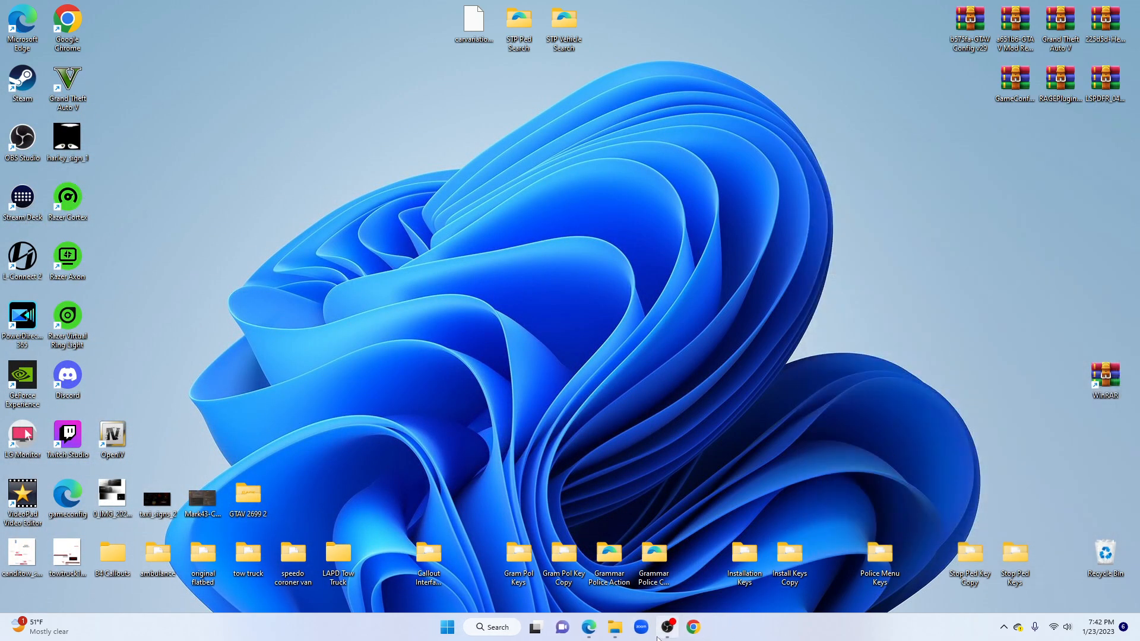
{"action": "left_click", "coordinate": [619, 634]}
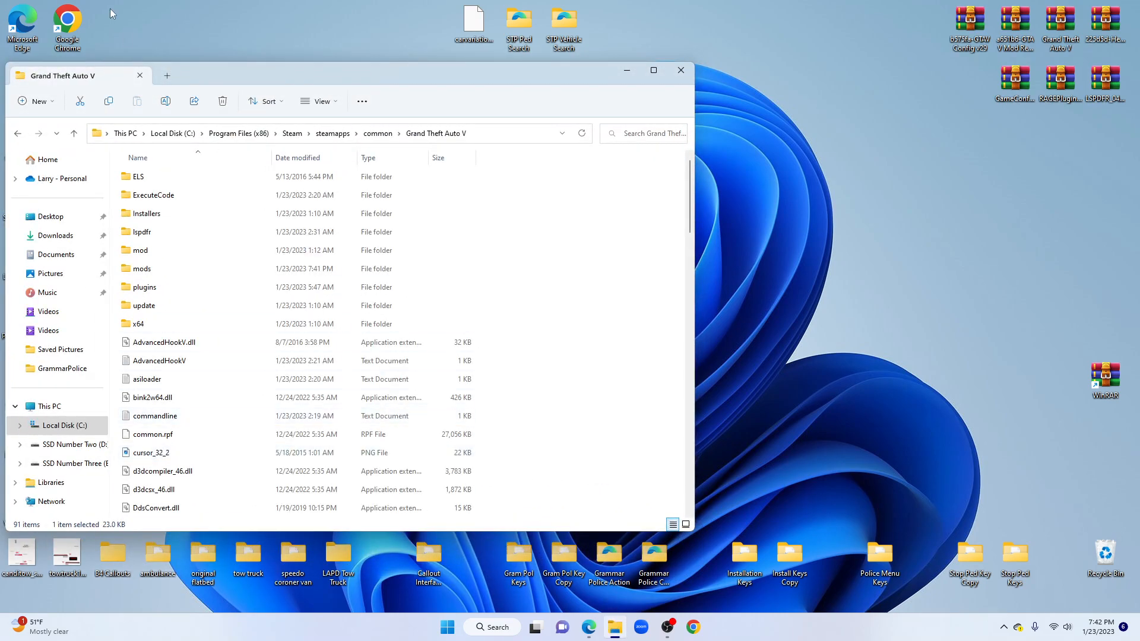
{"action": "left_click_drag", "start_coordinate": [291, 78], "coordinate": [432, 109]}
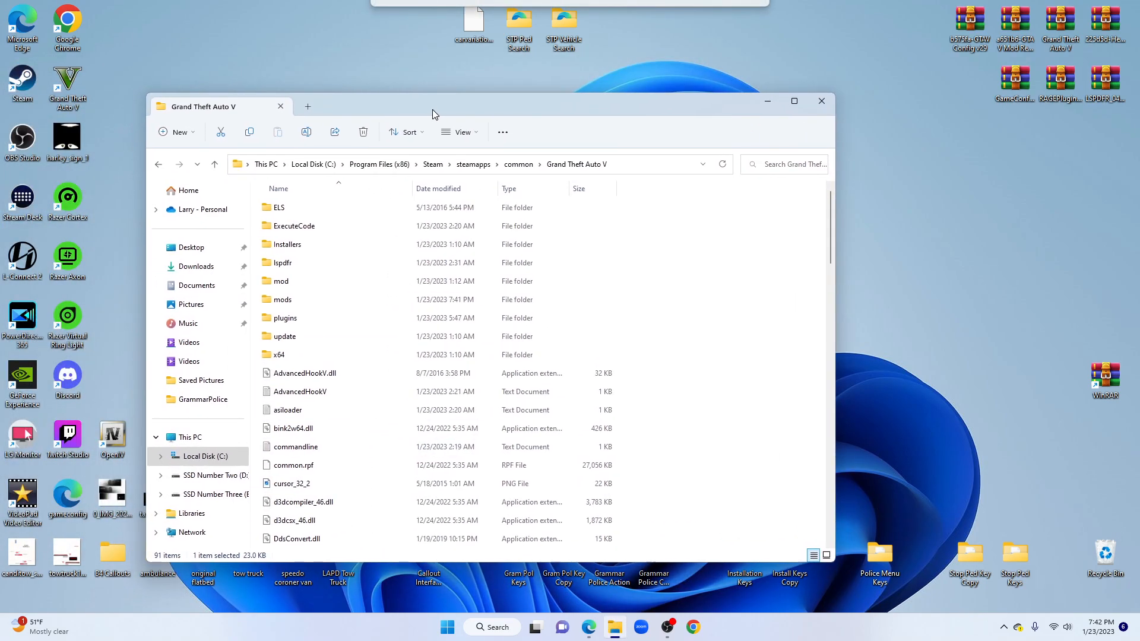
- Open the GrammarPolice folder under plugins > LSPDFR in the Grand Theft Auto V directory
{"action": "double_click", "coordinate": [325, 321]}
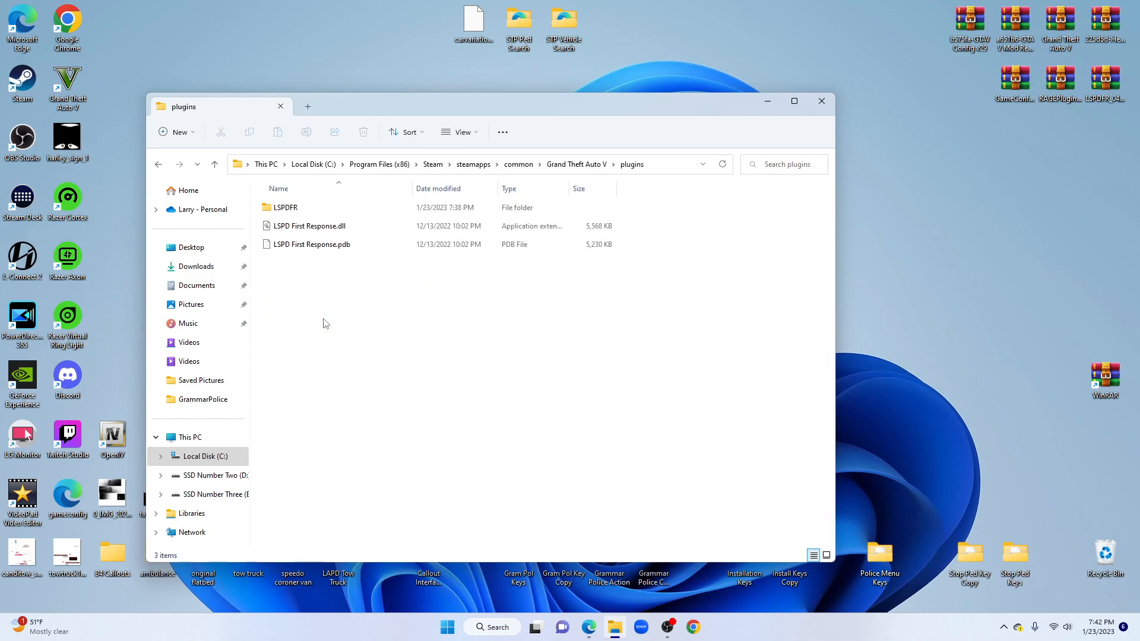
{"action": "double_click", "coordinate": [314, 209]}
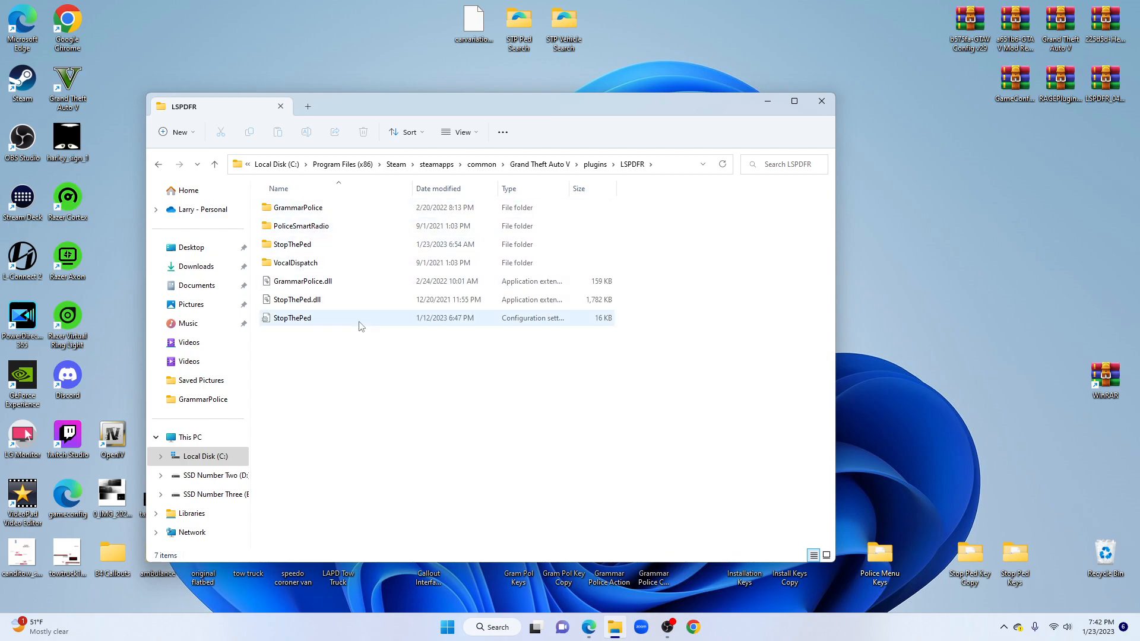
{"action": "double_click", "coordinate": [330, 211]}
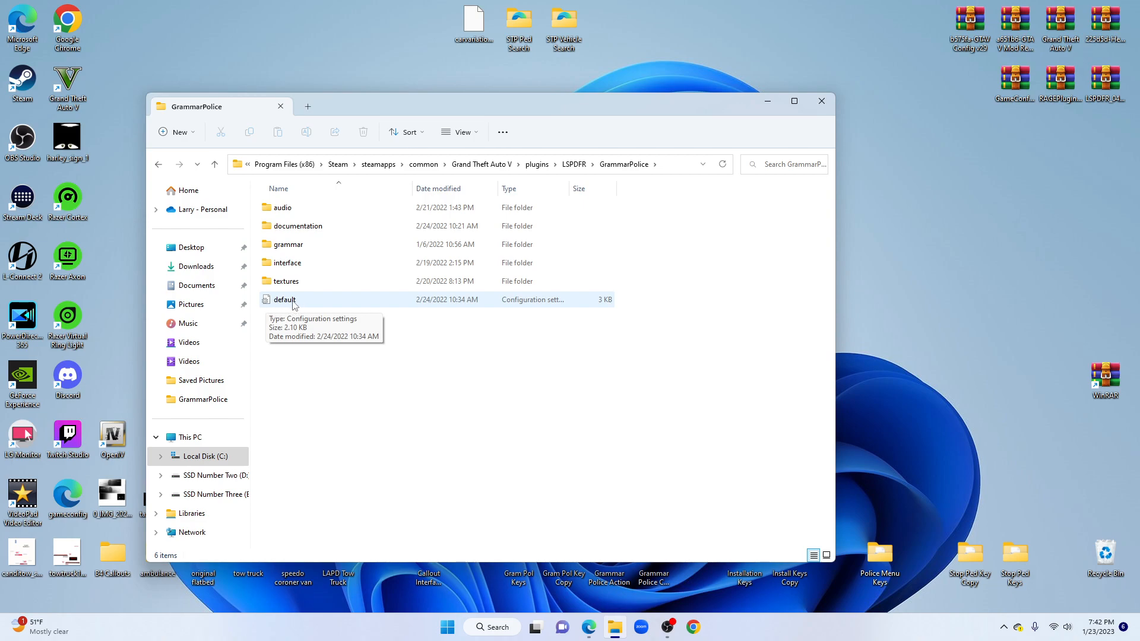
- Duplicate the default configuration file within the GrammarPolice folder
{"action": "right_click", "coordinate": [295, 302]}
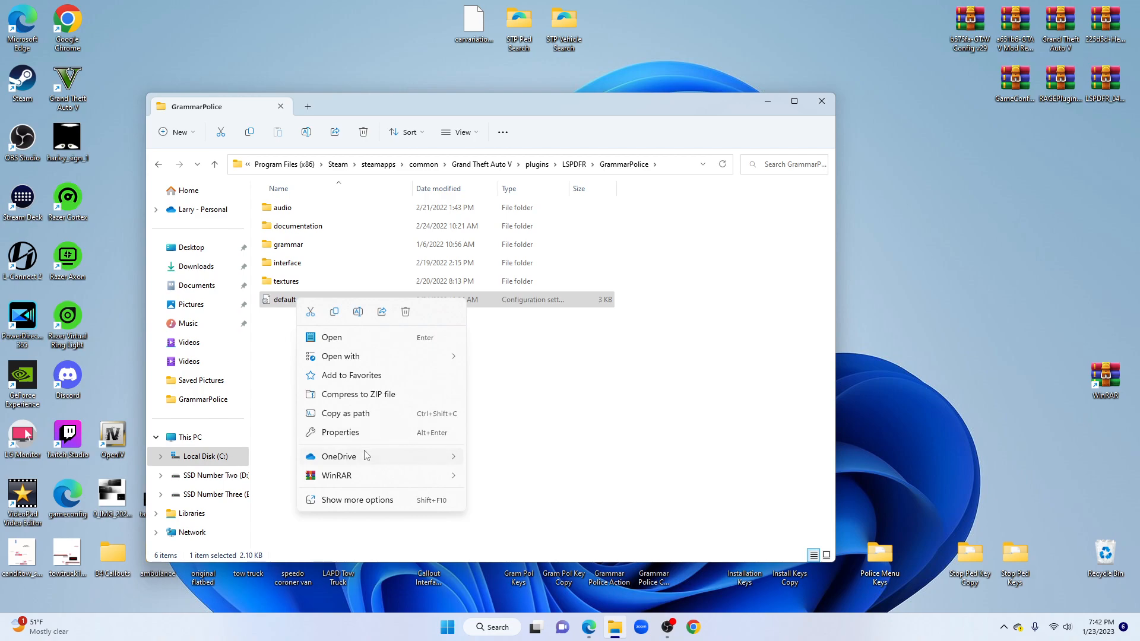
{"action": "left_click", "coordinate": [363, 500]}
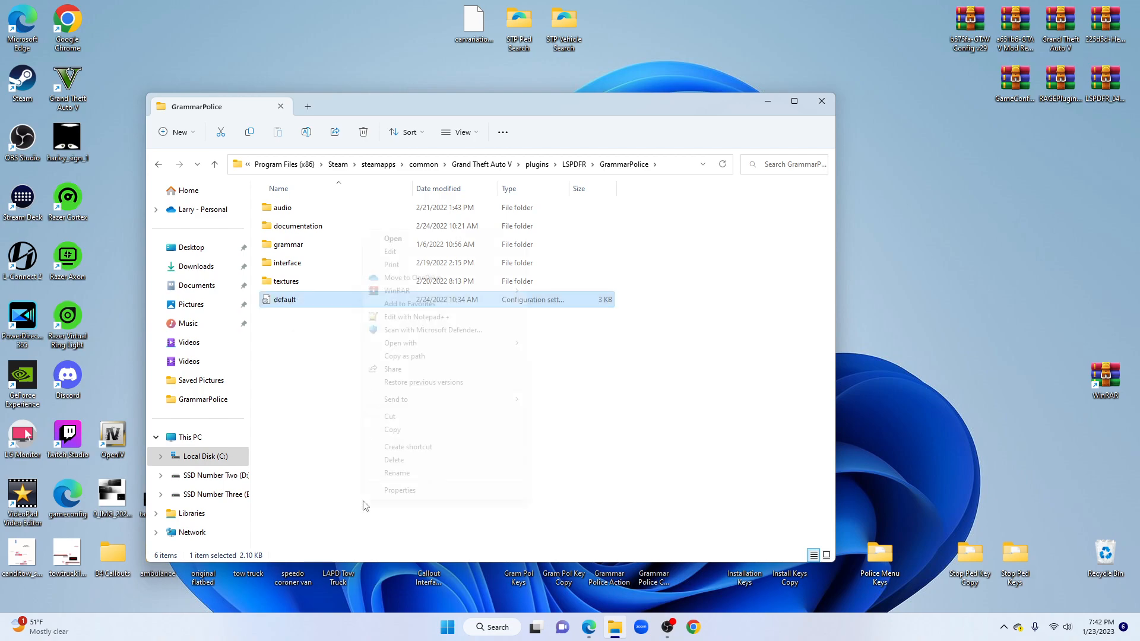
{"action": "left_click", "coordinate": [404, 430]}
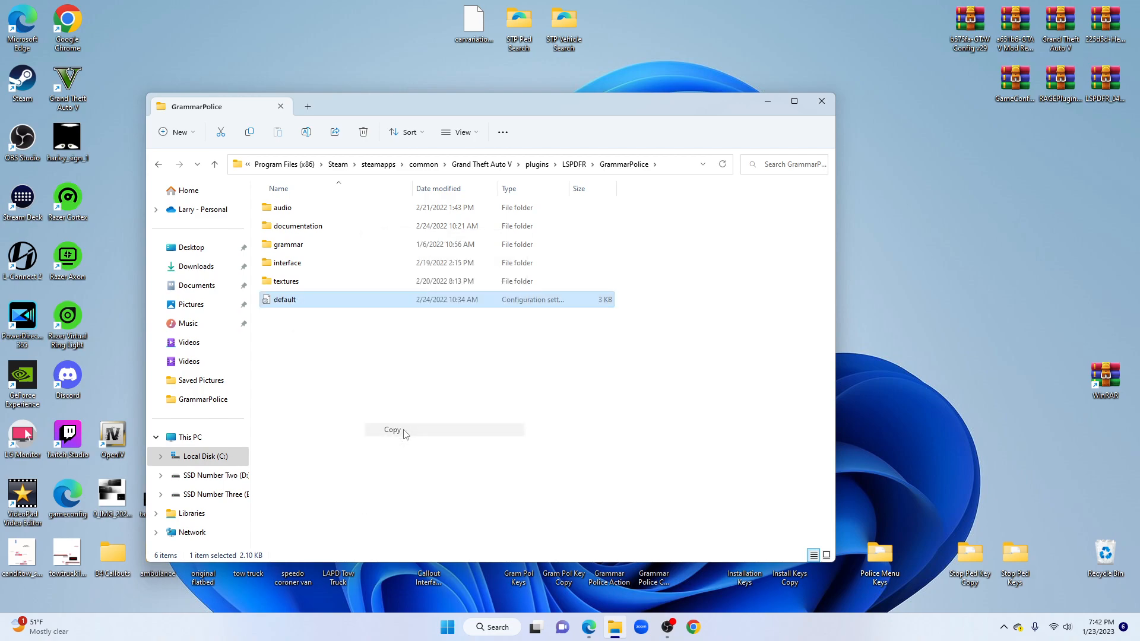
{"action": "left_click", "coordinate": [455, 403]}
{"action": "right_click", "coordinate": [450, 387]}
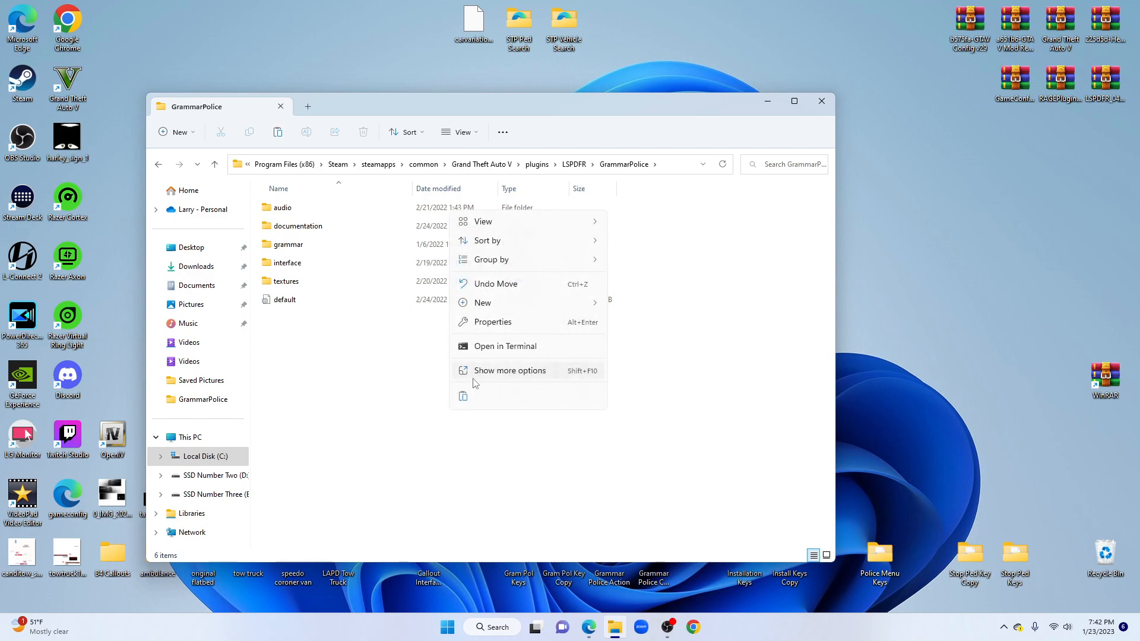
{"action": "left_click", "coordinate": [501, 371]}
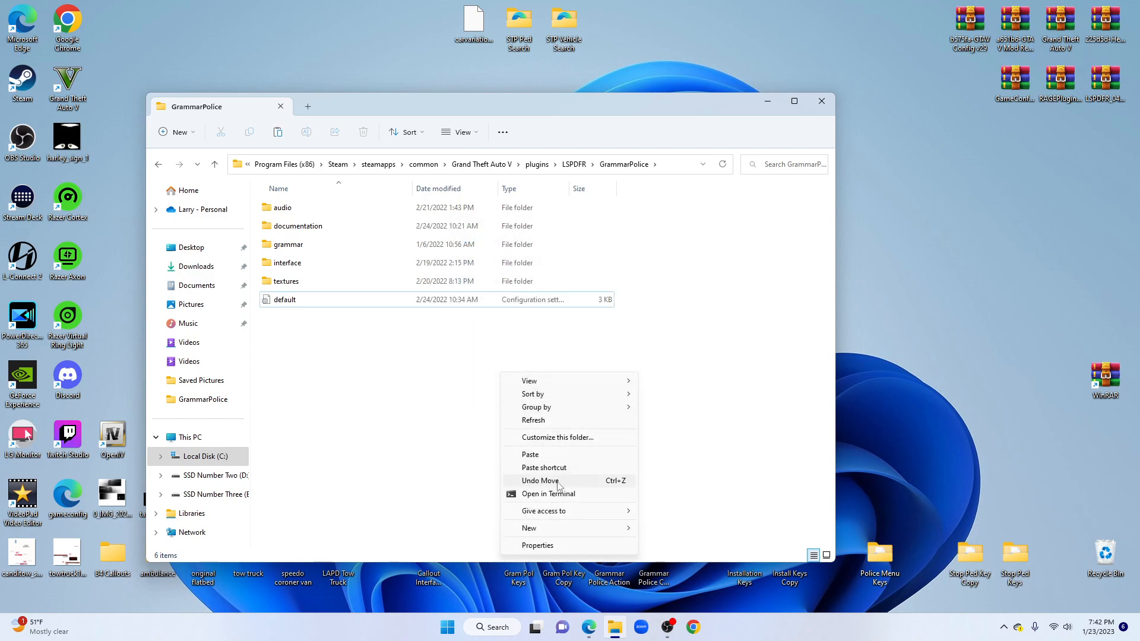
{"action": "left_click", "coordinate": [563, 455]}
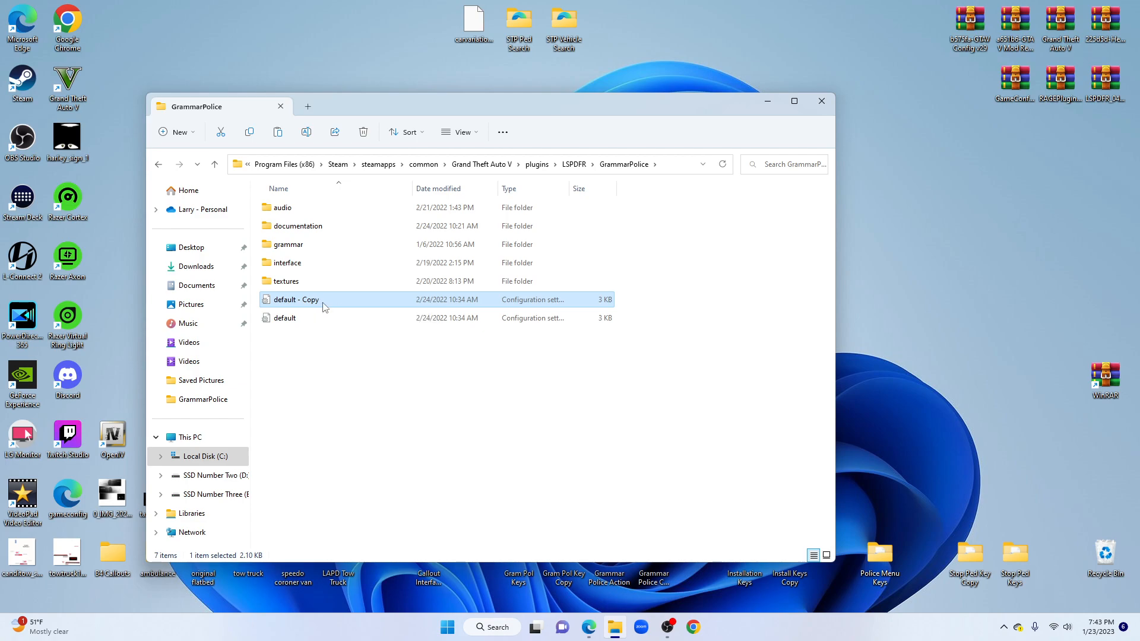
- Rename the duplicated configuration file as custom
{"action": "right_click", "coordinate": [322, 306]}
{"action": "left_click", "coordinate": [378, 508]}
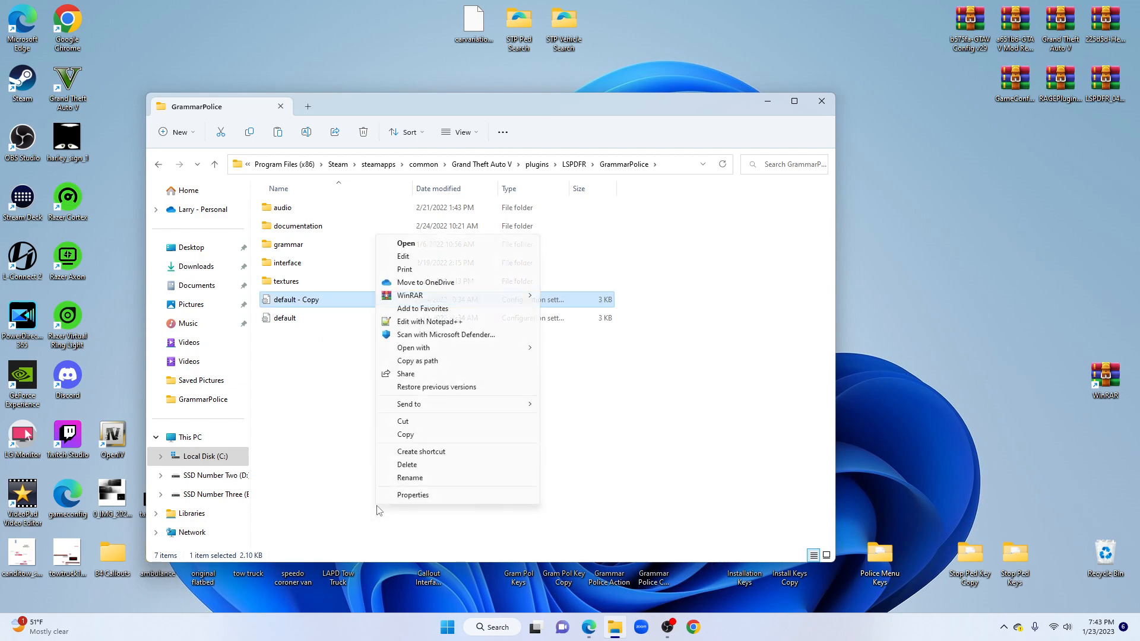
{"action": "left_click", "coordinate": [409, 478]}
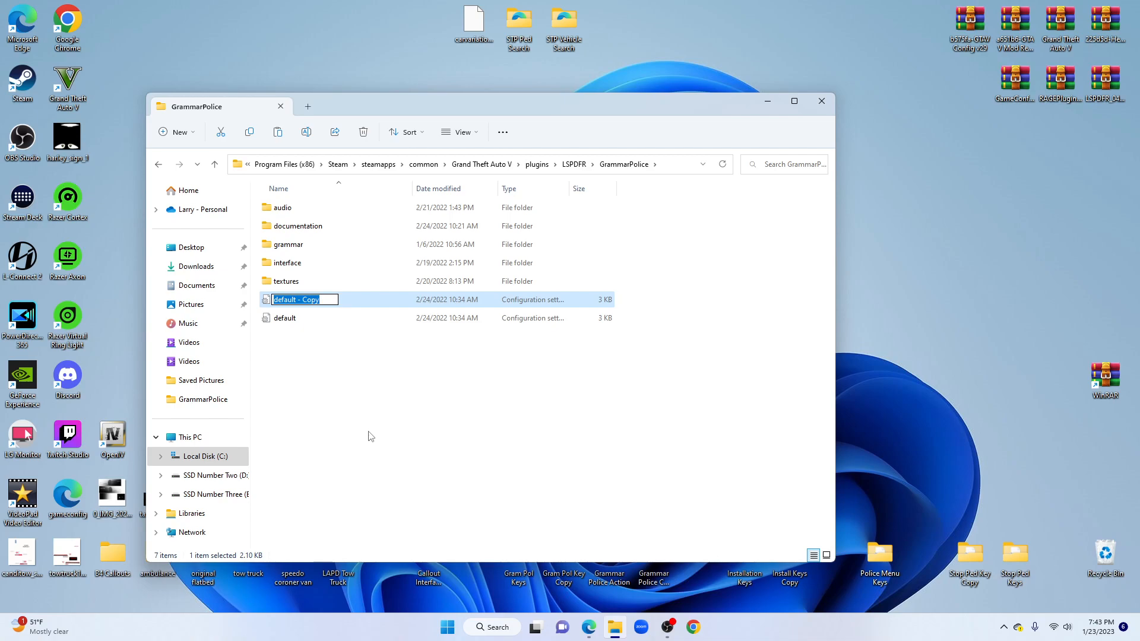
{"action": "type", "text": "custo"}
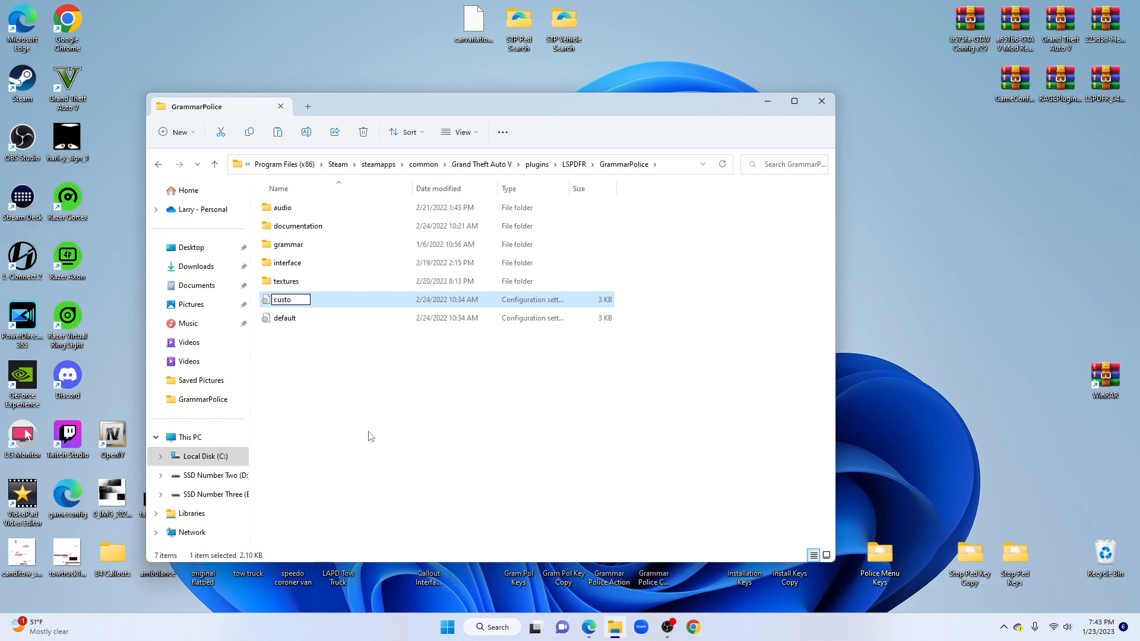
{"action": "type", "text": "m"}
{"action": "left_click", "coordinate": [427, 410]}
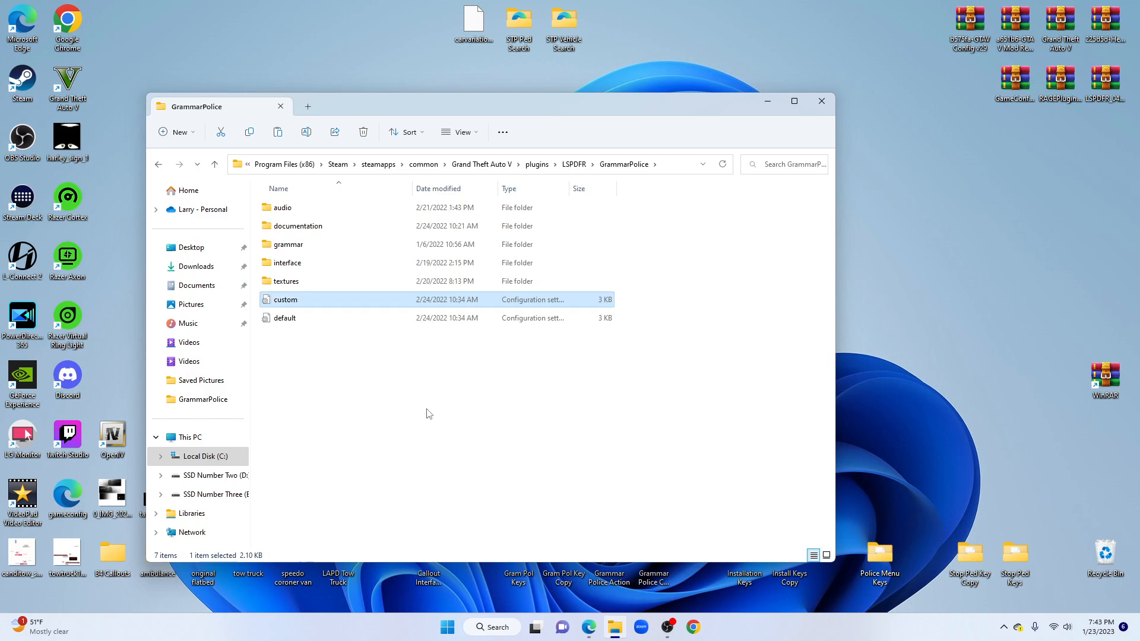
- Open the default configuration file to view its header comments and settings, and close it without editing
{"action": "double_click", "coordinate": [290, 321]}
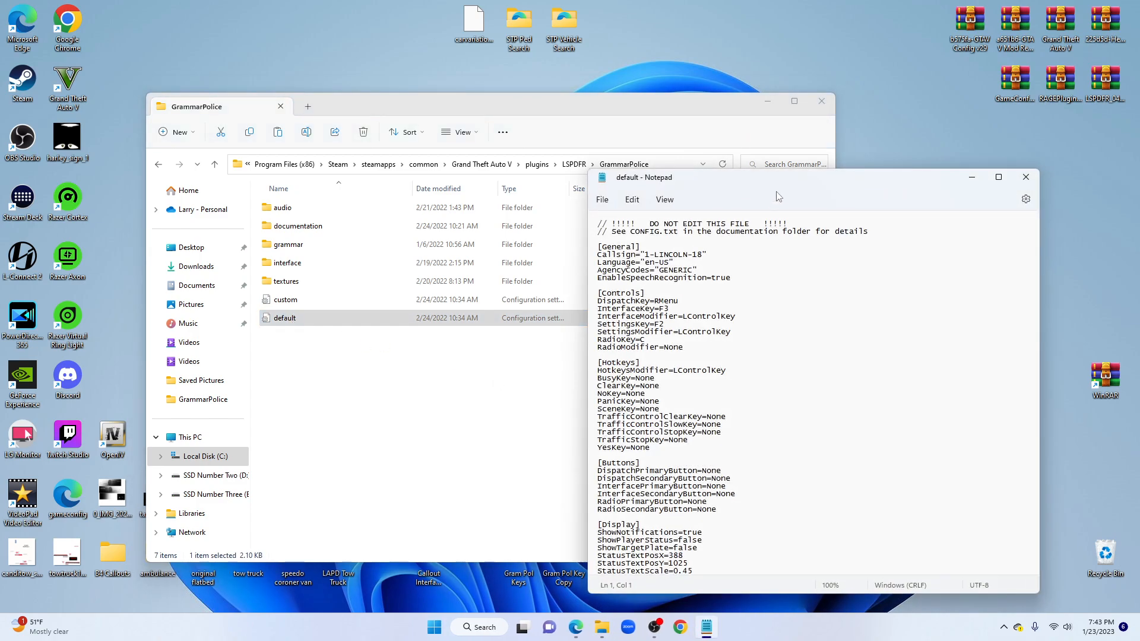
{"action": "left_click_drag", "start_coordinate": [781, 184], "coordinate": [396, 167]}
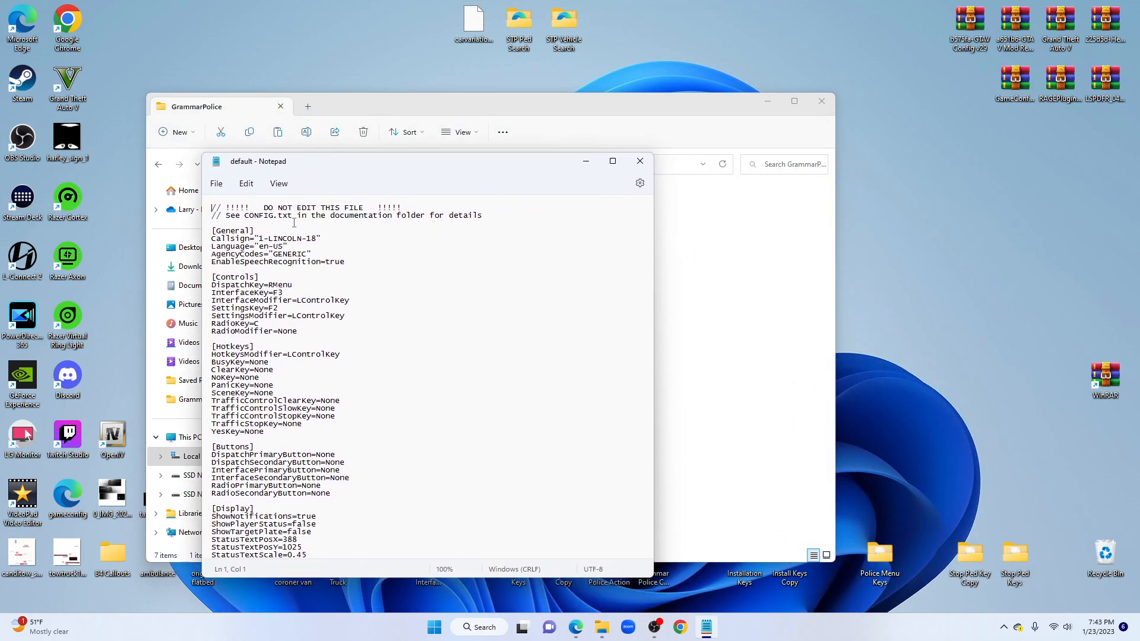
{"action": "left_click", "coordinate": [640, 162]}
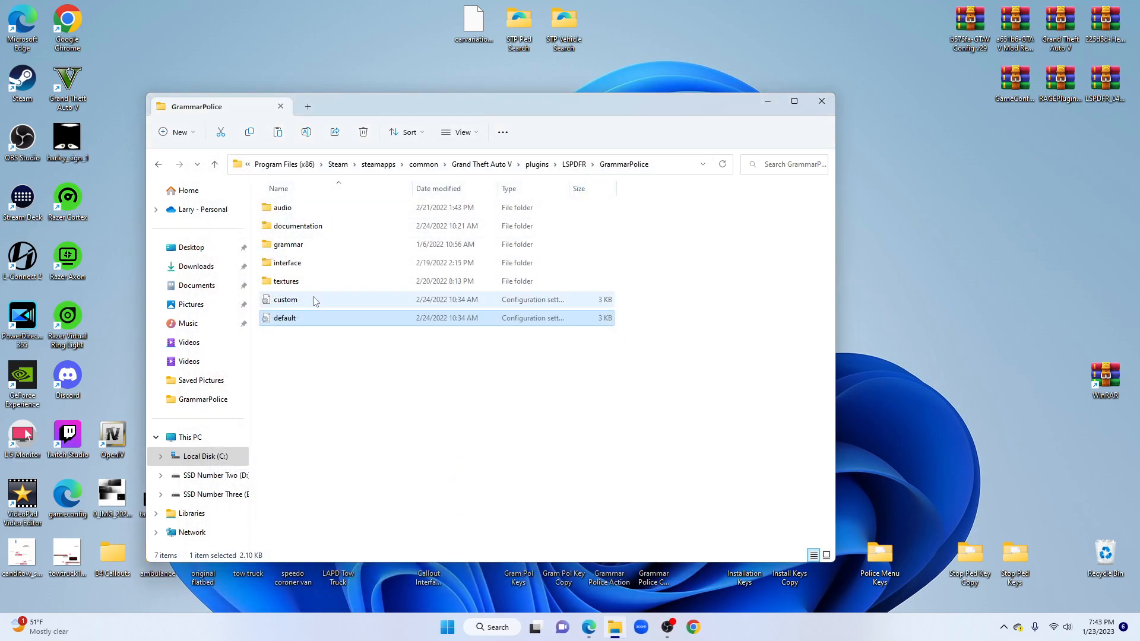
- In the custom configuration file, delete the two comment lines and the blank line above [General], and save the file
{"action": "double_click", "coordinate": [314, 301]}
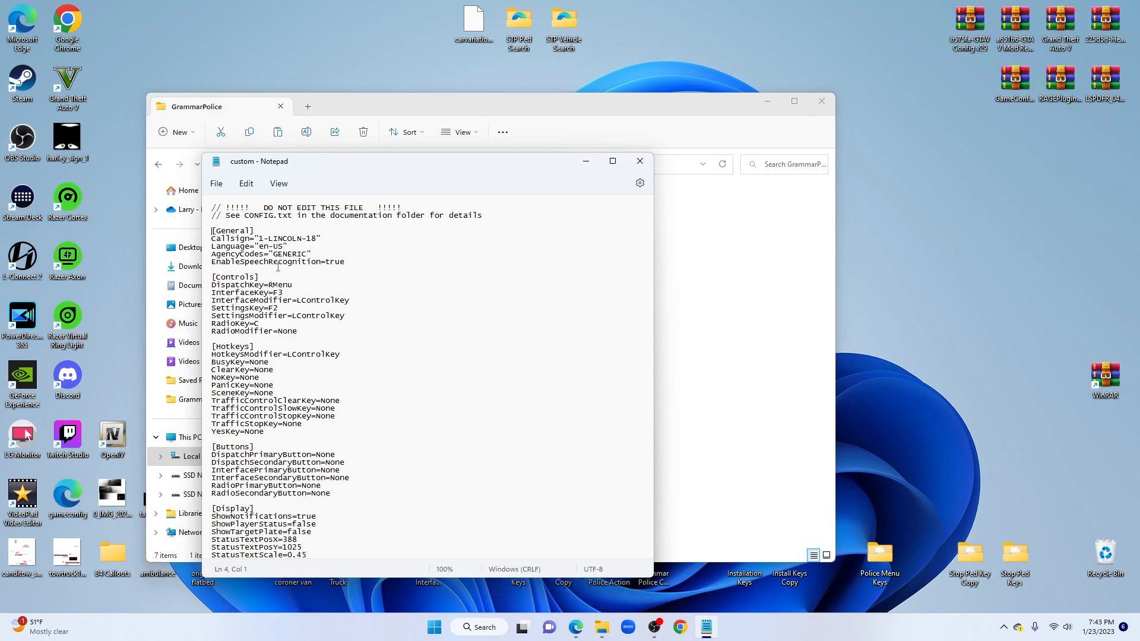
{"action": "key", "text": "BackSpace"}
{"action": "key", "text": "BackSpace"}
{"action": "key", "text": "BackSpace"}
{"action": "key", "text": "BackSpace"}
{"action": "key", "text": "BackSpace"}
{"action": "key", "text": "BackSpace"}
{"action": "key", "text": "BackSpace"}
{"action": "key", "text": "BackSpace"}
{"action": "key", "text": "BackSpace"}
{"action": "key", "text": "BackSpace"}
{"action": "key", "text": "BackSpace"}
{"action": "key", "text": "BackSpace"}
{"action": "key", "text": "BackSpace"}
{"action": "key", "text": "BackSpace"}
{"action": "key", "text": "BackSpace"}
{"action": "key", "text": "BackSpace"}
{"action": "key", "text": "BackSpace"}
{"action": "key", "text": "BackSpace"}
{"action": "key", "text": "BackSpace"}
{"action": "key", "text": "BackSpace"}
{"action": "key", "text": "BackSpace"}
{"action": "key", "text": "BackSpace"}
{"action": "key", "text": "BackSpace"}
{"action": "key", "text": "BackSpace"}
{"action": "key", "text": "BackSpace"}
{"action": "key", "text": "BackSpace"}
{"action": "key", "text": "BackSpace"}
{"action": "key", "text": "BackSpace"}
{"action": "key", "text": "BackSpace"}
{"action": "key", "text": "BackSpace"}
{"action": "key", "text": "BackSpace"}
{"action": "key", "text": "BackSpace"}
{"action": "key", "text": "BackSpace"}
{"action": "key", "text": "BackSpace"}
{"action": "key", "text": "BackSpace"}
{"action": "key", "text": "BackSpace"}
{"action": "key", "text": "BackSpace"}
{"action": "key", "text": "BackSpace"}
{"action": "key", "text": "BackSpace"}
{"action": "key", "text": "BackSpace"}
{"action": "key", "text": "BackSpace"}
{"action": "key", "text": "BackSpace"}
{"action": "key", "text": "BackSpace"}
{"action": "key", "text": "BackSpace"}
{"action": "key", "text": "BackSpace"}
{"action": "key", "text": "BackSpace"}
{"action": "key", "text": "BackSpace"}
{"action": "key", "text": "BackSpace"}
{"action": "key", "text": "BackSpace"}
{"action": "key", "text": "BackSpace"}
{"action": "key", "text": "BackSpace"}
{"action": "key", "text": "BackSpace"}
{"action": "key", "text": "BackSpace"}
{"action": "key", "text": "BackSpace"}
{"action": "key", "text": "BackSpace"}
{"action": "key", "text": "BackSpace"}
{"action": "key", "text": "BackSpace"}
{"action": "key", "text": "BackSpace"}
{"action": "key", "text": "BackSpace"}
{"action": "key", "text": "BackSpace"}
{"action": "key", "text": "BackSpace"}
{"action": "key", "text": "BackSpace"}
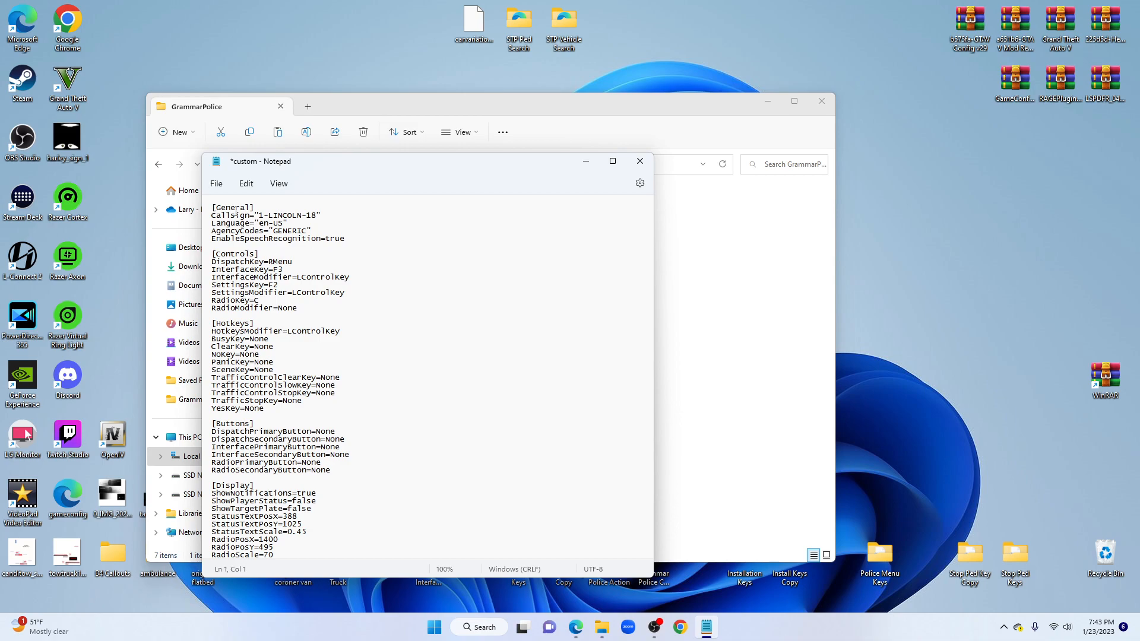
{"action": "left_click", "coordinate": [216, 187]}
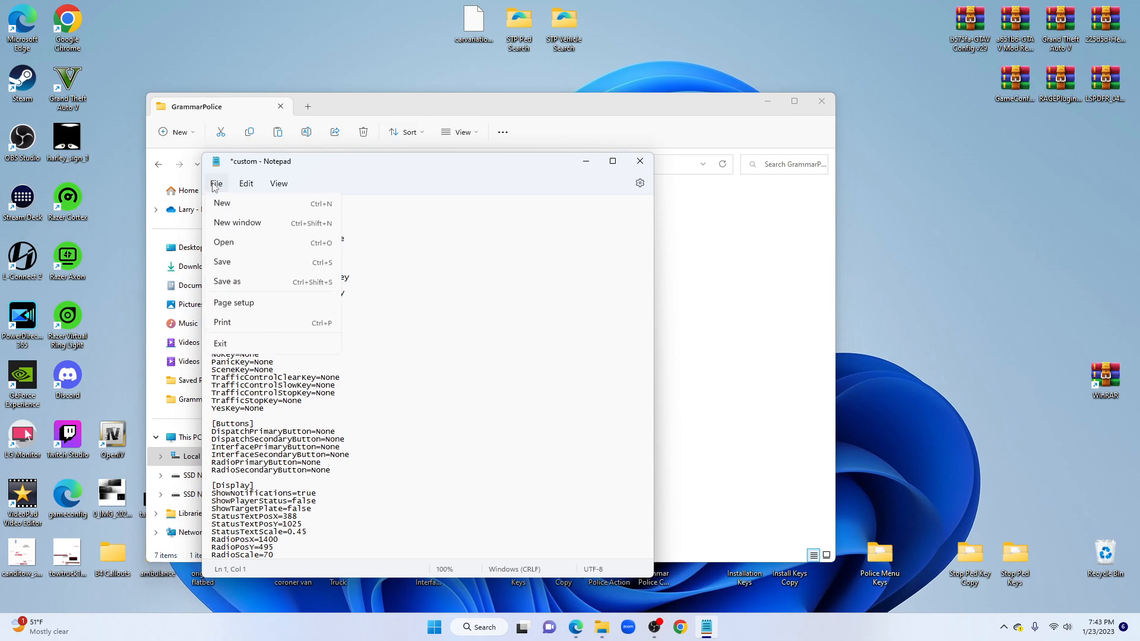
{"action": "left_click", "coordinate": [320, 261]}
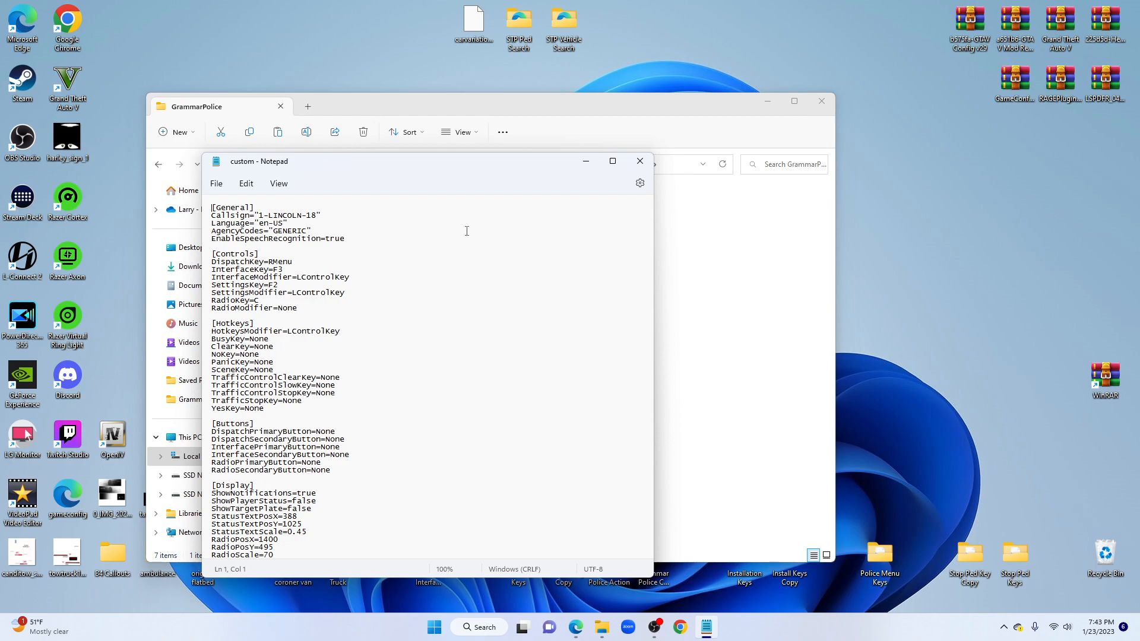
- Look over the settings in the custom configuration file, including the Callsign value under [General]
{"action": "mouse_move", "coordinate": [649, 239]}
{"action": "left_mouse_down"}
{"action": "mouse_move", "coordinate": [646, 455]}
{"action": "mouse_move", "coordinate": [634, 243]}
{"action": "left_mouse_up"}
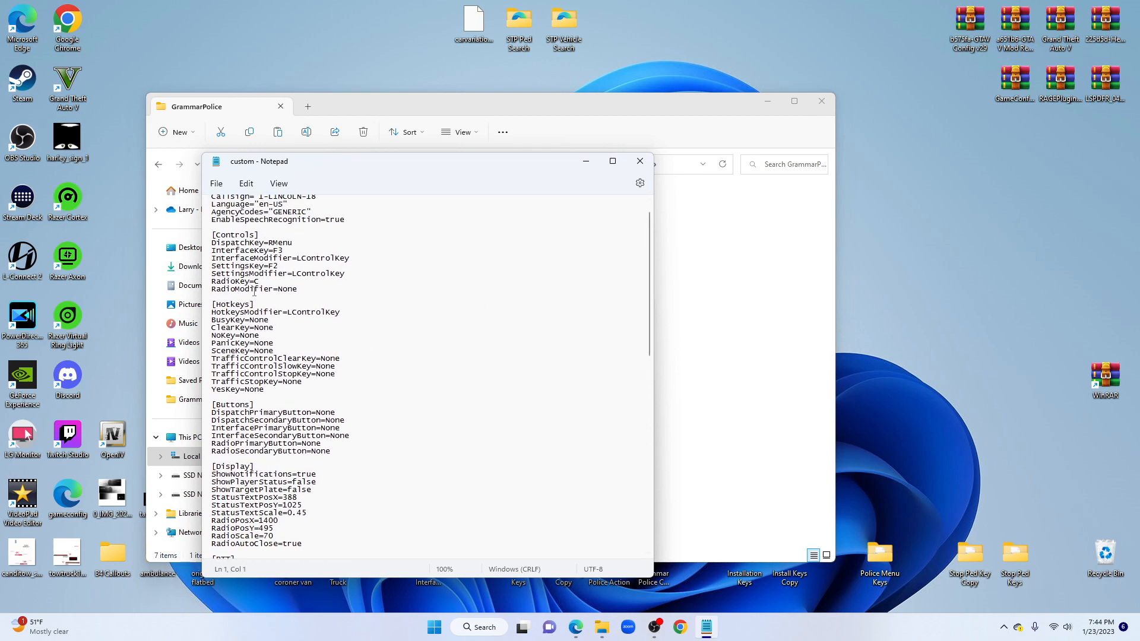
{"action": "scroll", "coordinate": [305, 255], "scroll_direction": "up", "scroll_amount": 1}
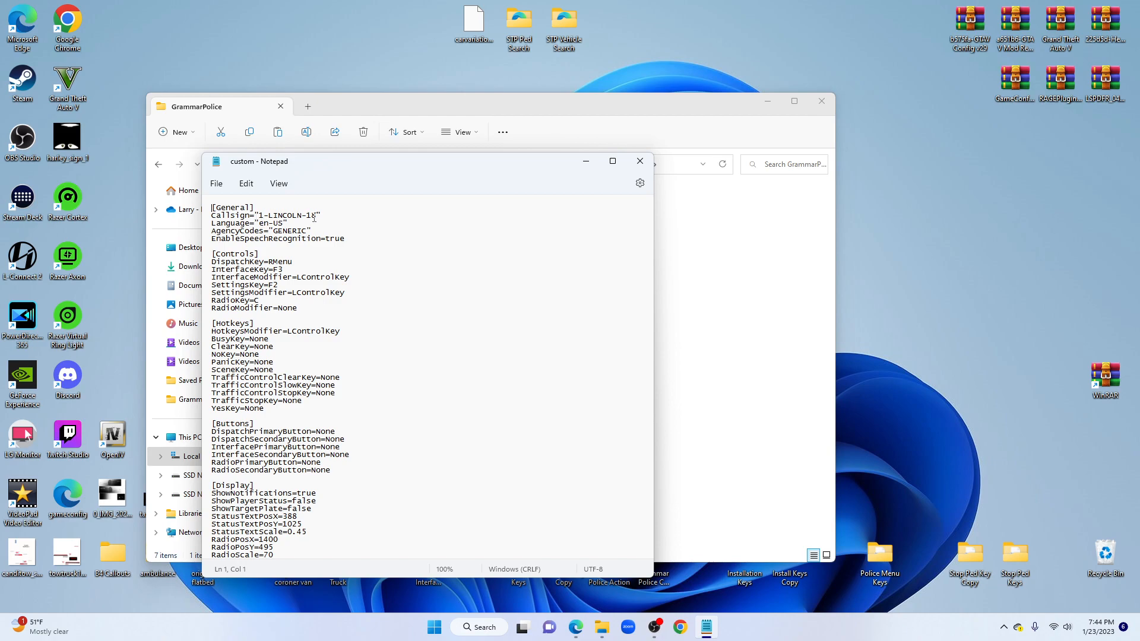
{"action": "left_click_drag", "start_coordinate": [320, 215], "coordinate": [261, 218]}
{"action": "left_click", "coordinate": [382, 223]}
- Open the Gram Pol Keys folder from the desktop and close the custom configuration file
{"action": "left_click_drag", "start_coordinate": [422, 103], "coordinate": [330, 46]}
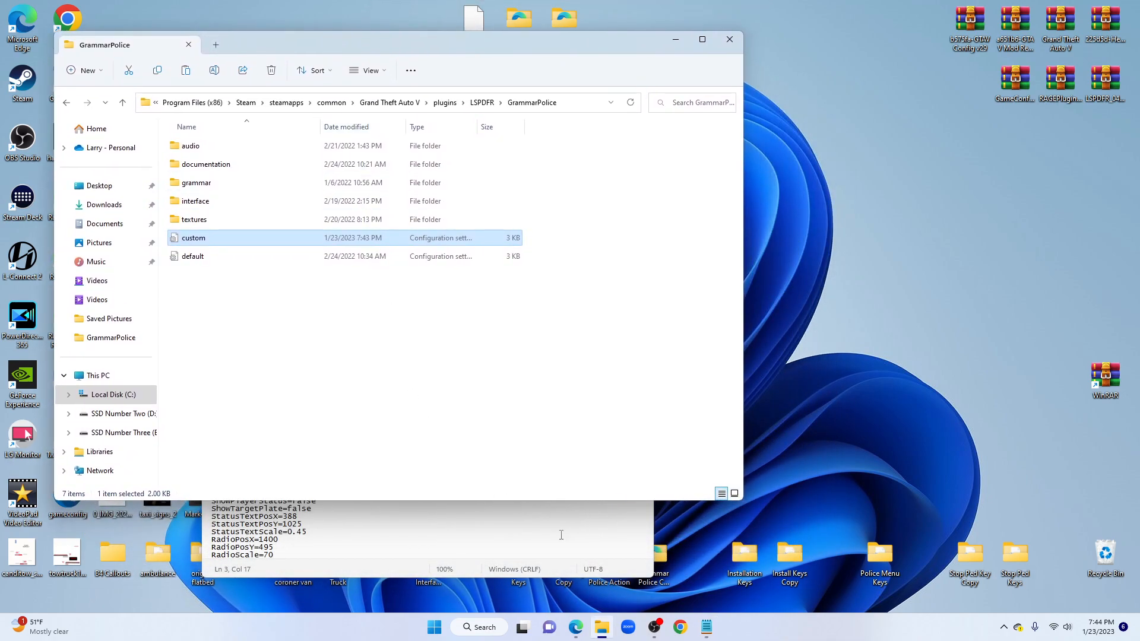
{"action": "left_click", "coordinate": [561, 535]}
{"action": "left_click_drag", "start_coordinate": [386, 157], "coordinate": [338, 106]}
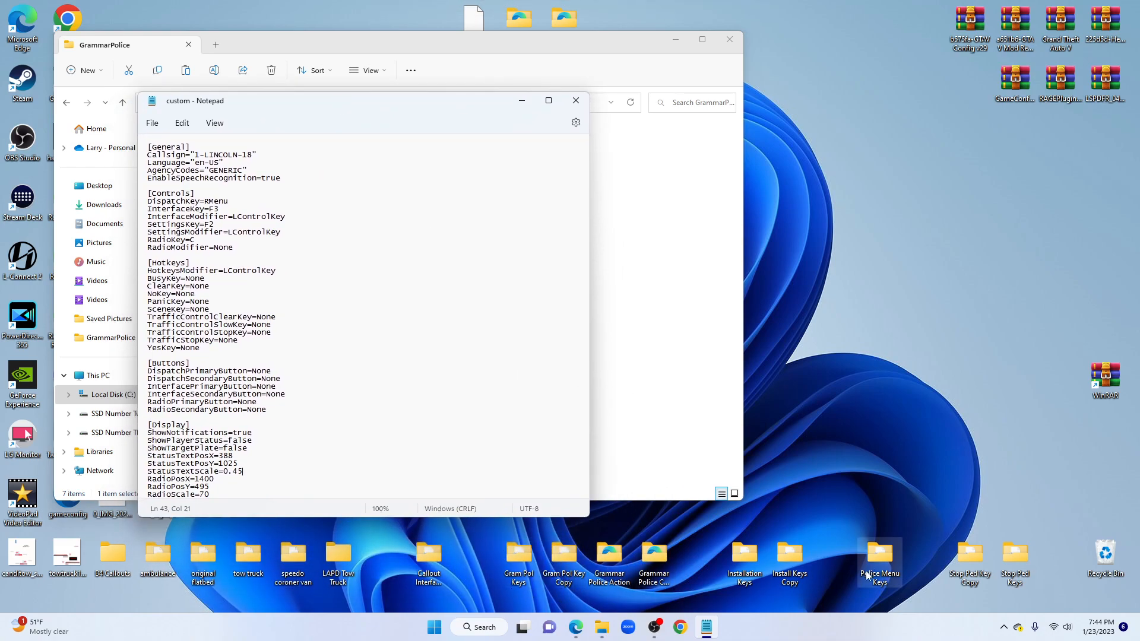
{"action": "left_click", "coordinate": [516, 564]}
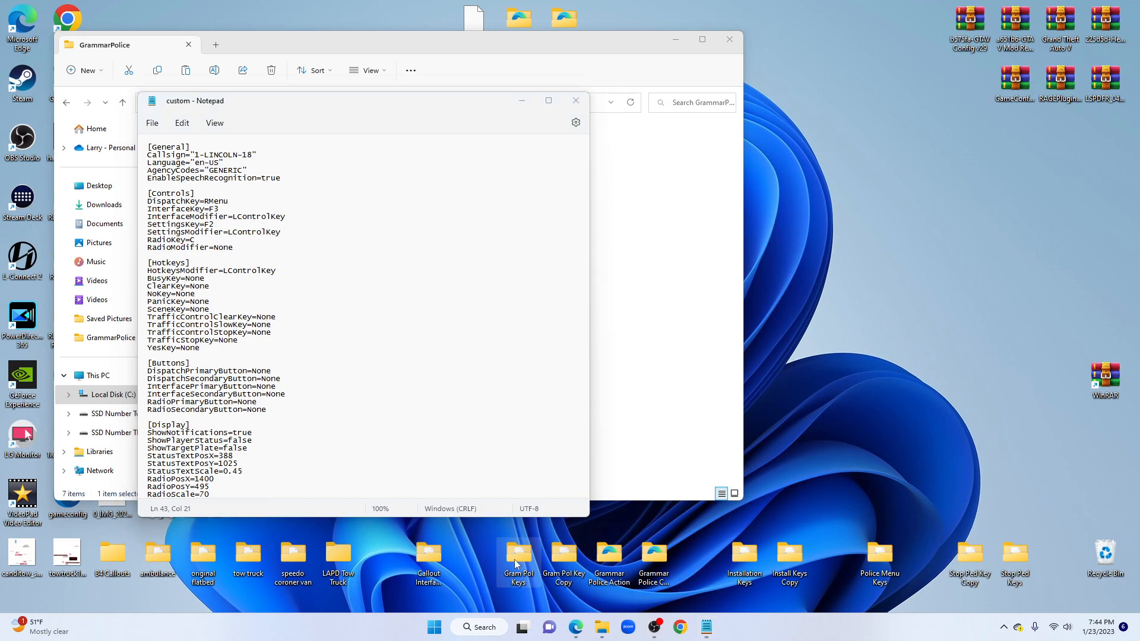
{"action": "double_click", "coordinate": [516, 564]}
{"action": "left_click_drag", "start_coordinate": [268, 62], "coordinate": [667, 169]}
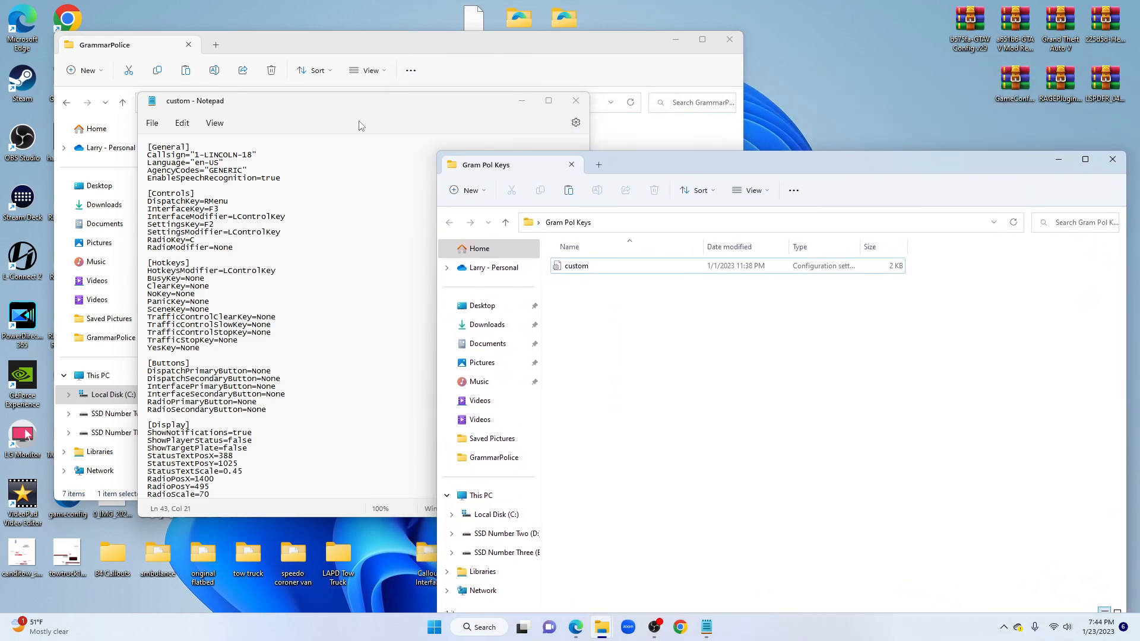
{"action": "left_click", "coordinate": [576, 101]}
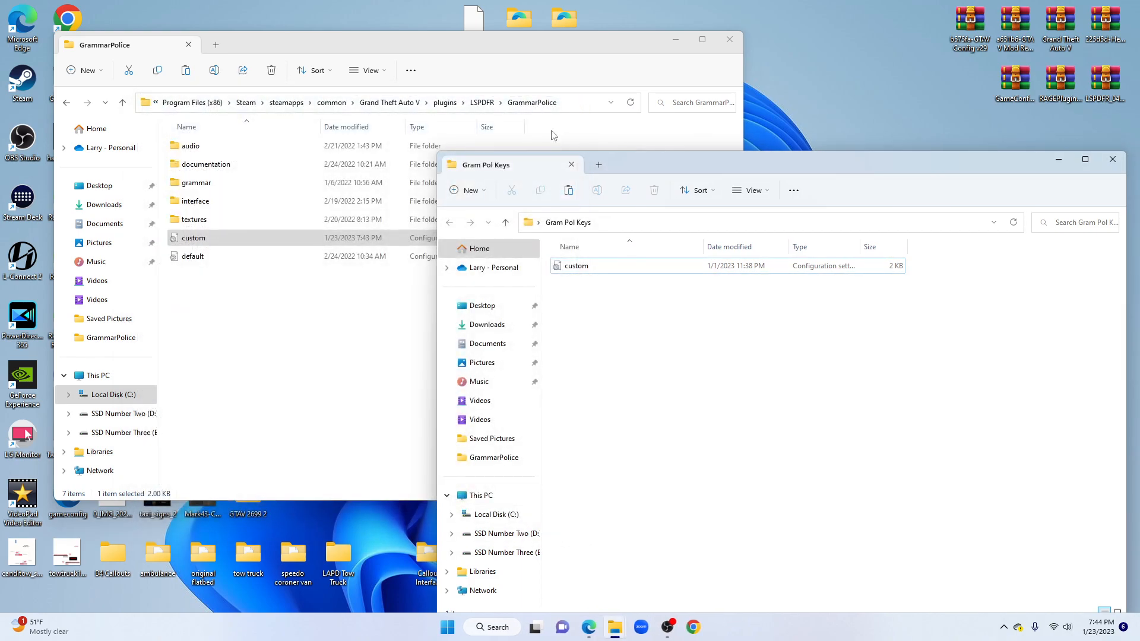
- Arrange the Gram Pol Keys window beside the GrammarPolice folder so the files in both are visible
{"action": "left_click", "coordinate": [347, 347]}
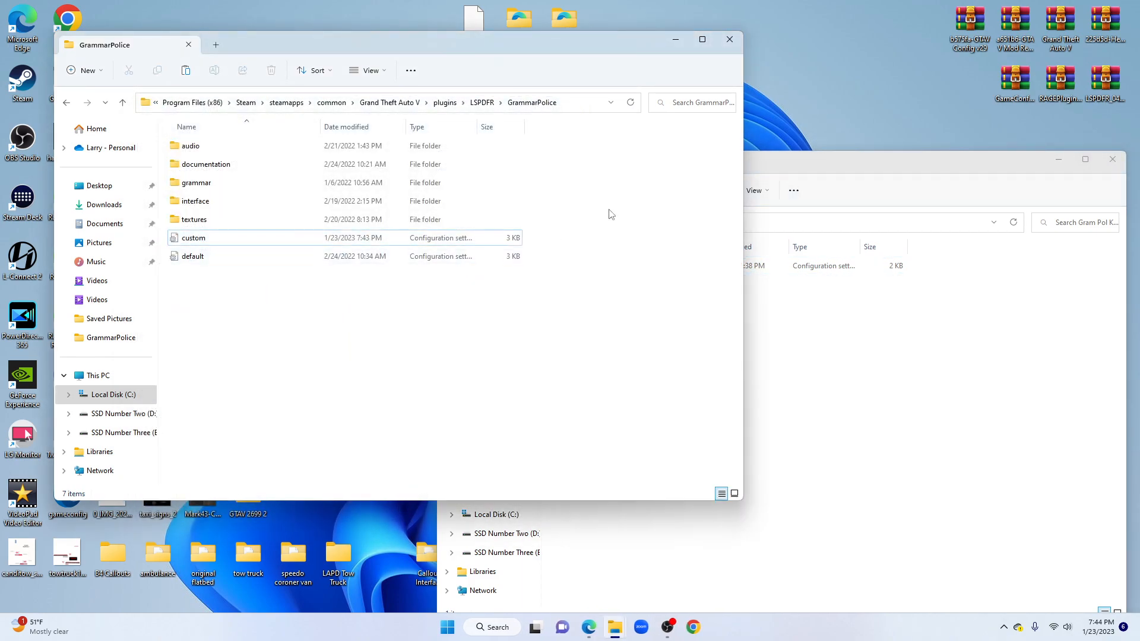
{"action": "double_click", "coordinate": [781, 163]}
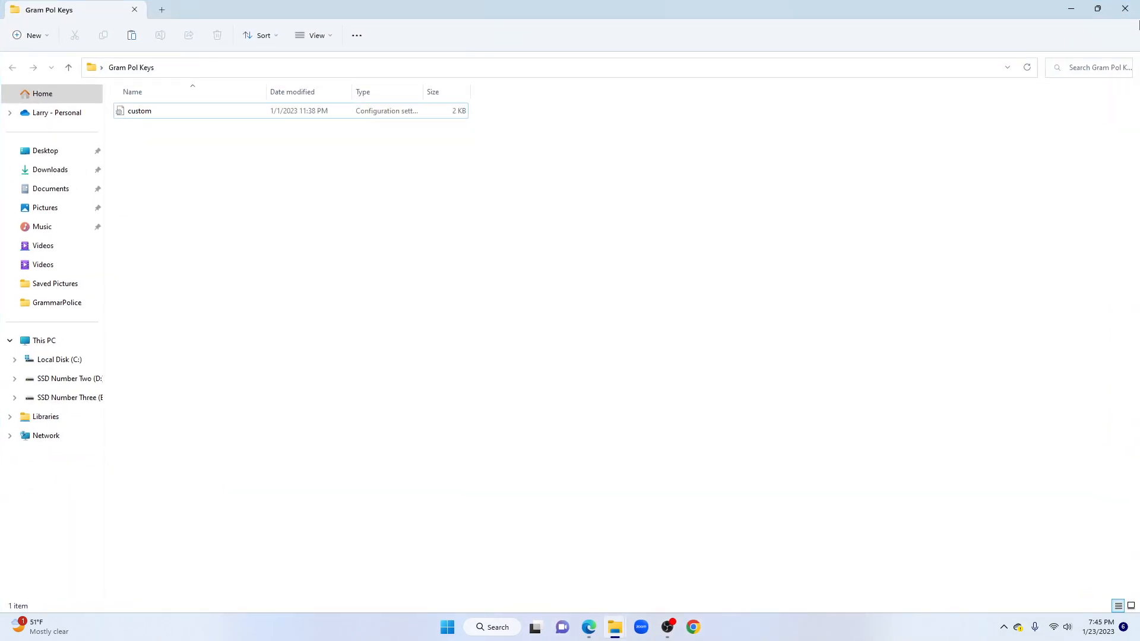
{"action": "left_click", "coordinate": [1097, 8]}
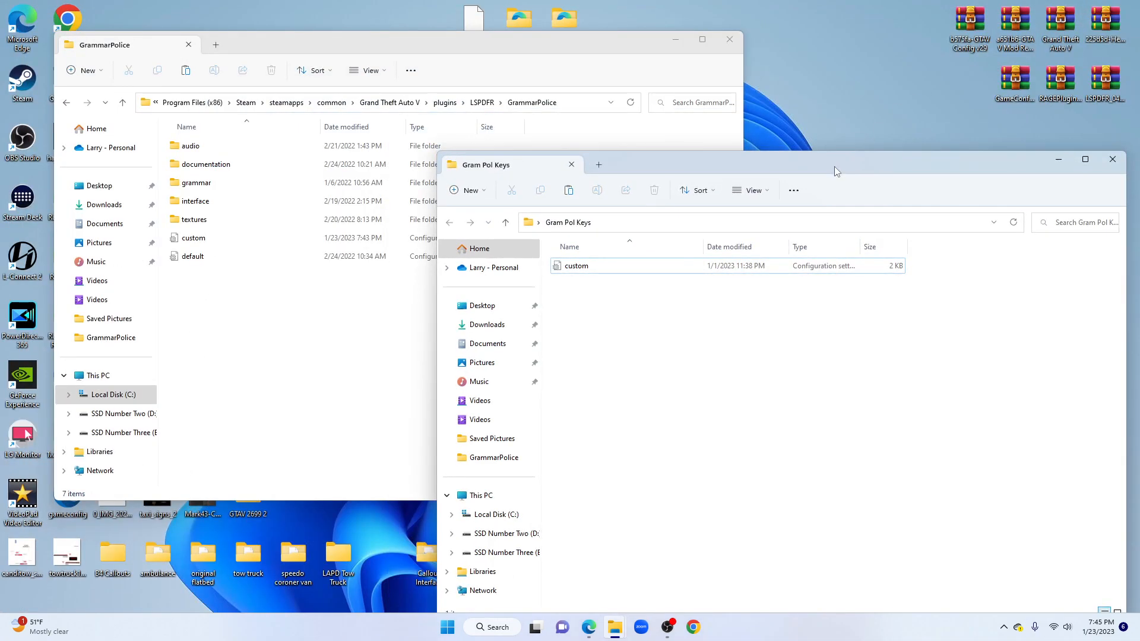
{"action": "left_click_drag", "start_coordinate": [835, 165], "coordinate": [860, 91]}
- Copy the custom configuration file from the Gram Pol Keys folder
{"action": "left_click", "coordinate": [644, 194]}
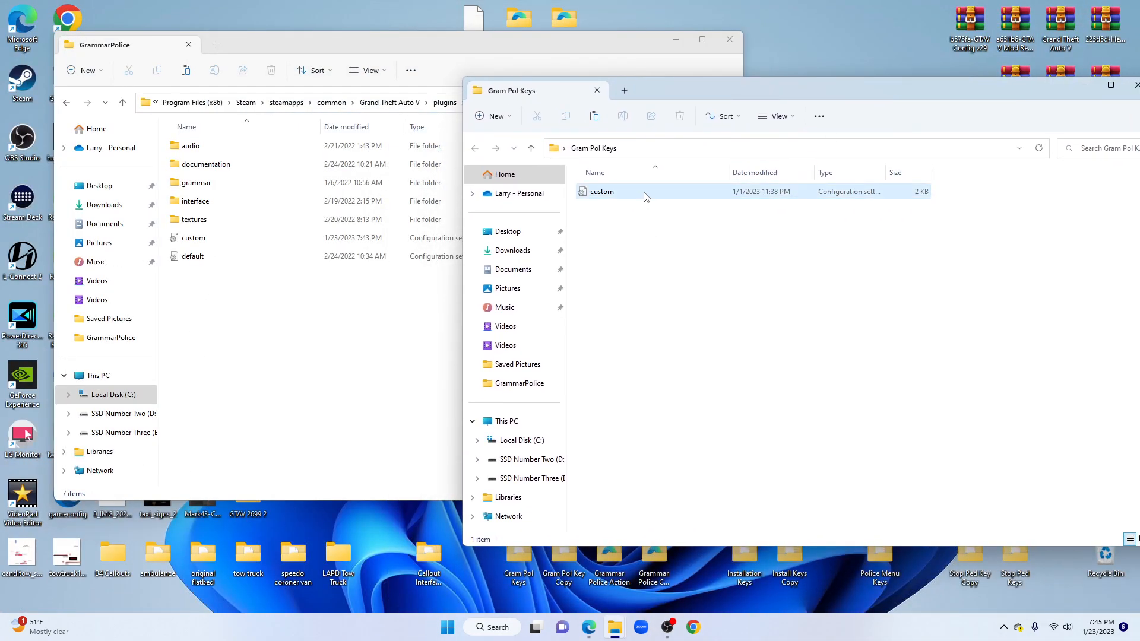
{"action": "left_click", "coordinate": [645, 194]}
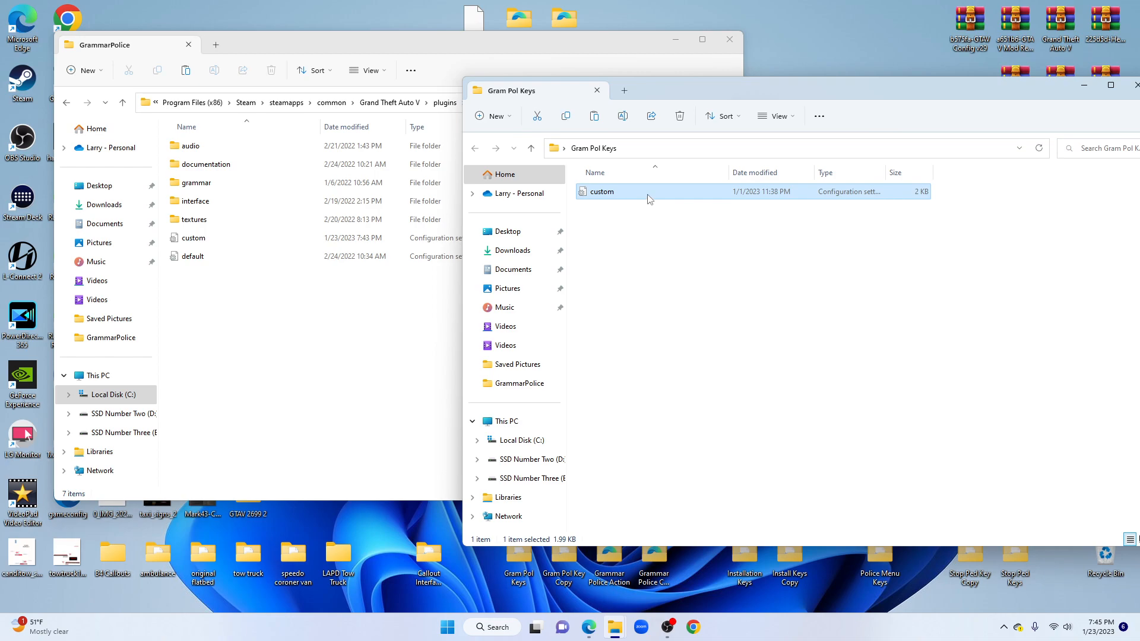
{"action": "right_click", "coordinate": [649, 198]}
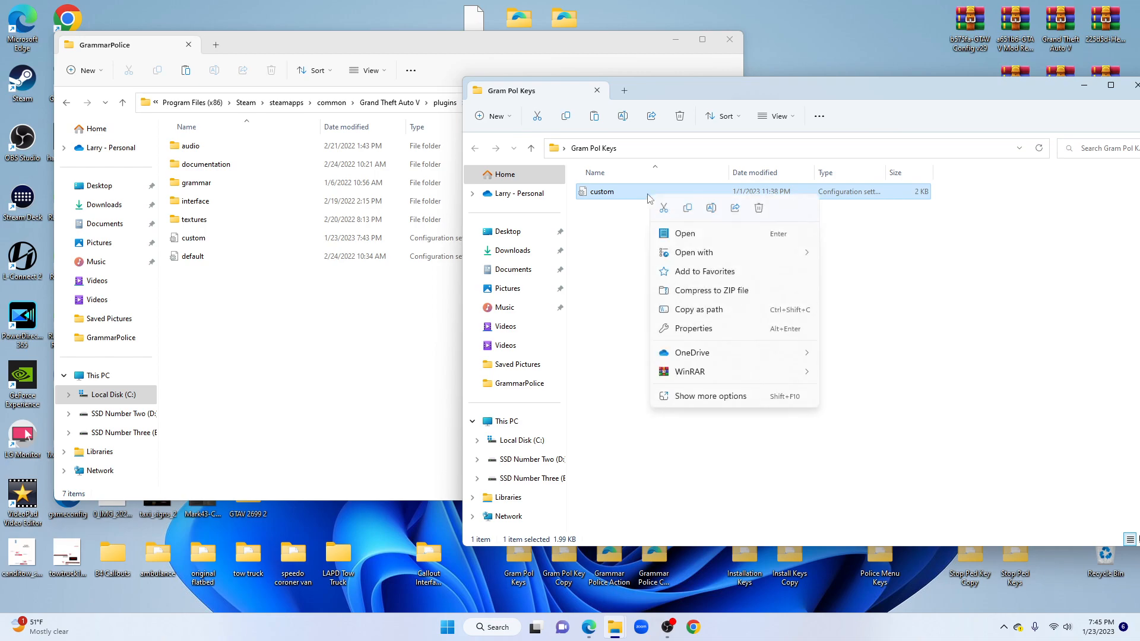
{"action": "left_click", "coordinate": [700, 399]}
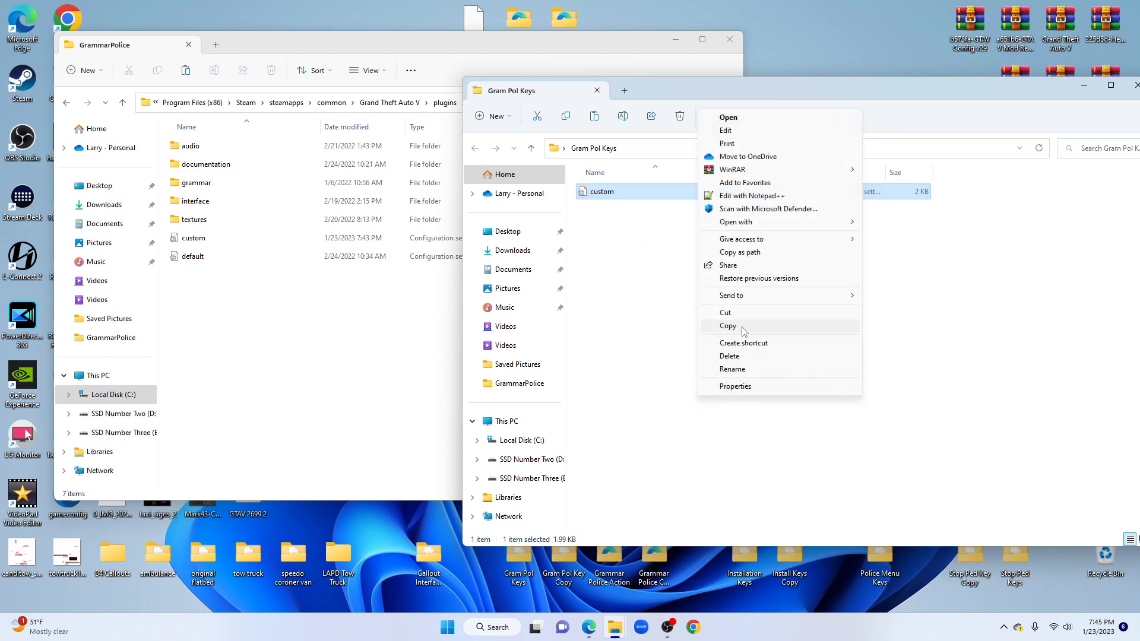
{"action": "left_click", "coordinate": [729, 329]}
- Paste the copied file into the GrammarPolice folder, replacing the existing custom.ini, and close the Gram Pol Keys window
{"action": "left_click", "coordinate": [292, 337]}
{"action": "right_click", "coordinate": [292, 338]}
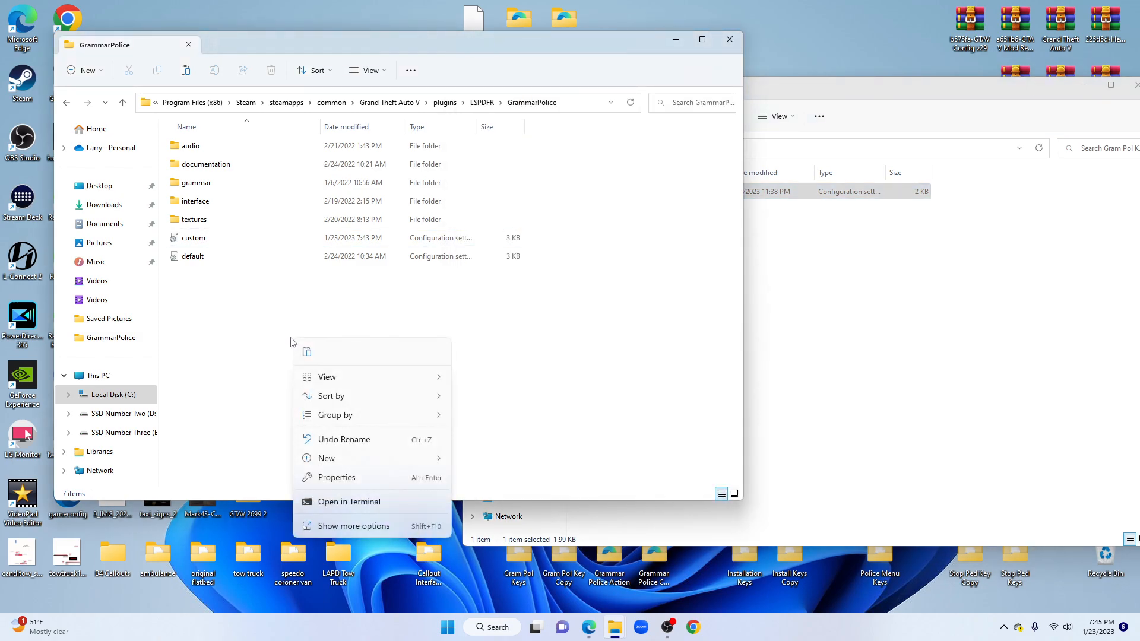
{"action": "left_click", "coordinate": [338, 527]}
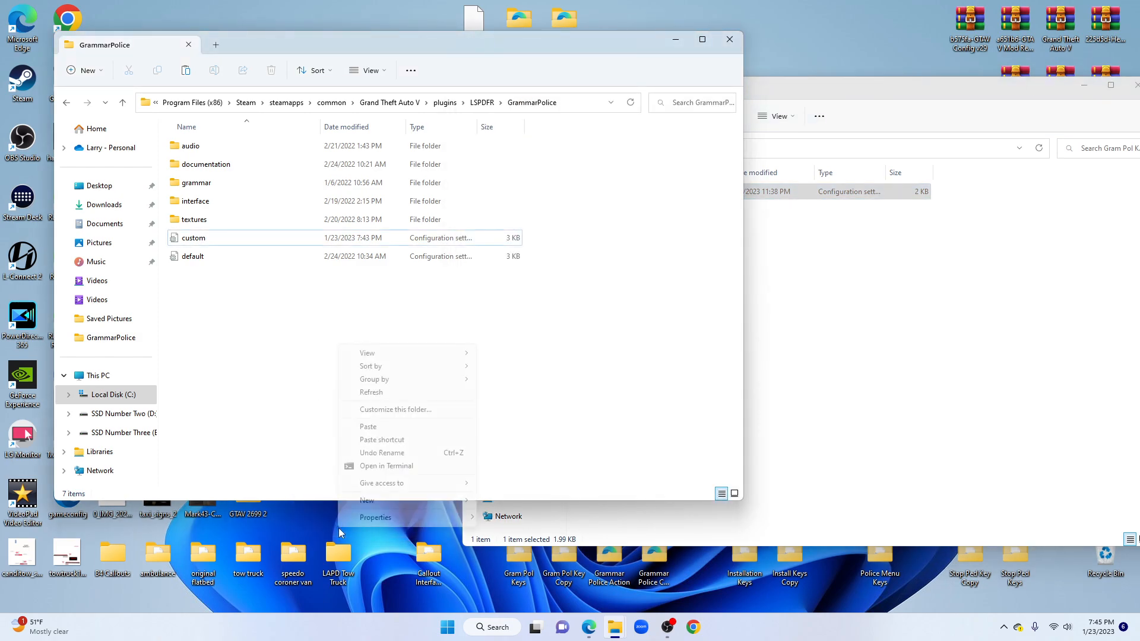
{"action": "left_click", "coordinate": [389, 427]}
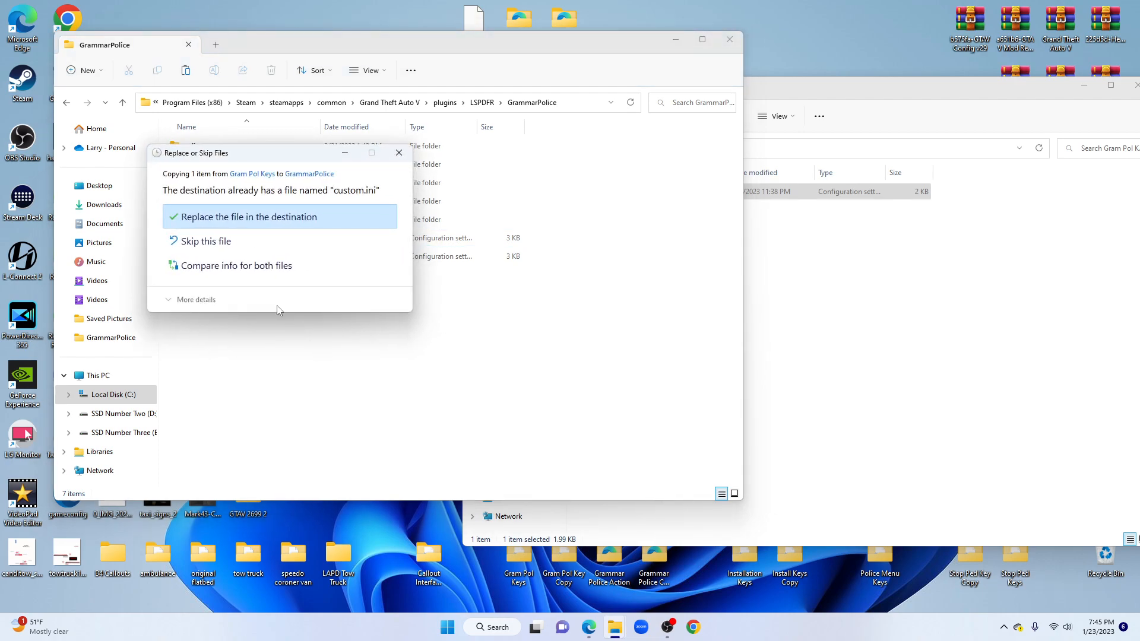
{"action": "left_click", "coordinate": [238, 215]}
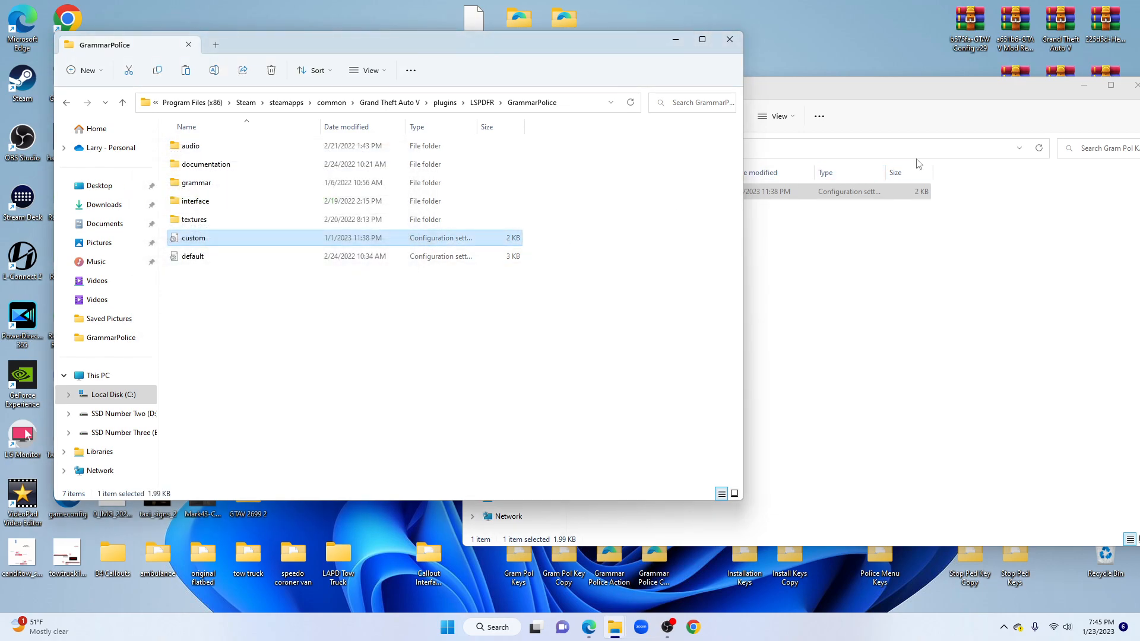
{"action": "left_click_drag", "start_coordinate": [949, 90], "coordinate": [741, 117]}
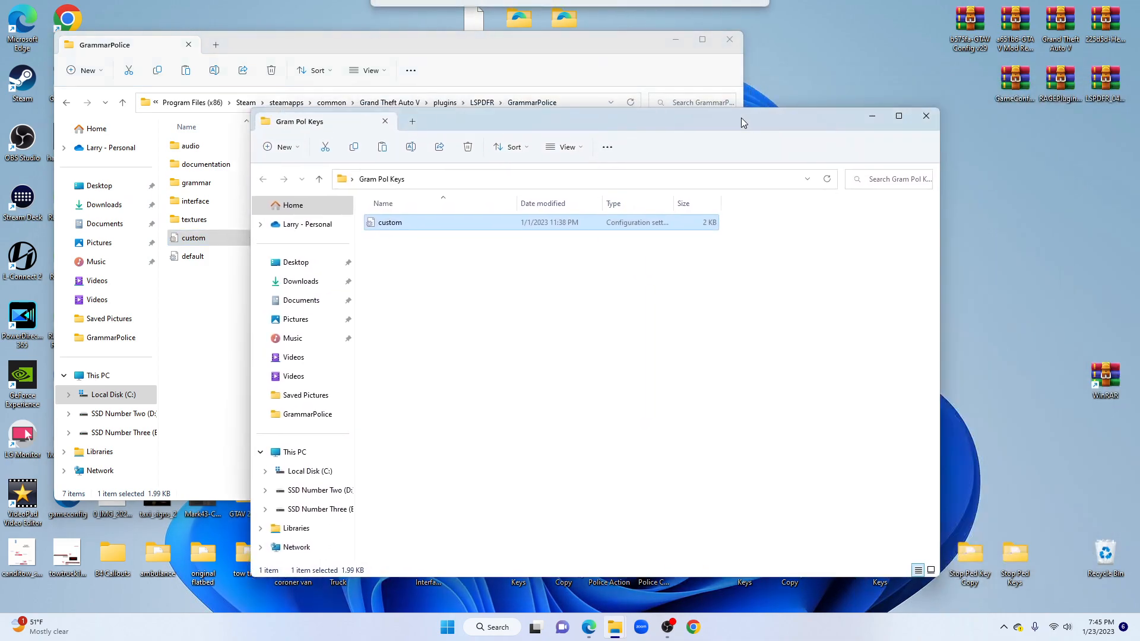
{"action": "left_click", "coordinate": [927, 112]}
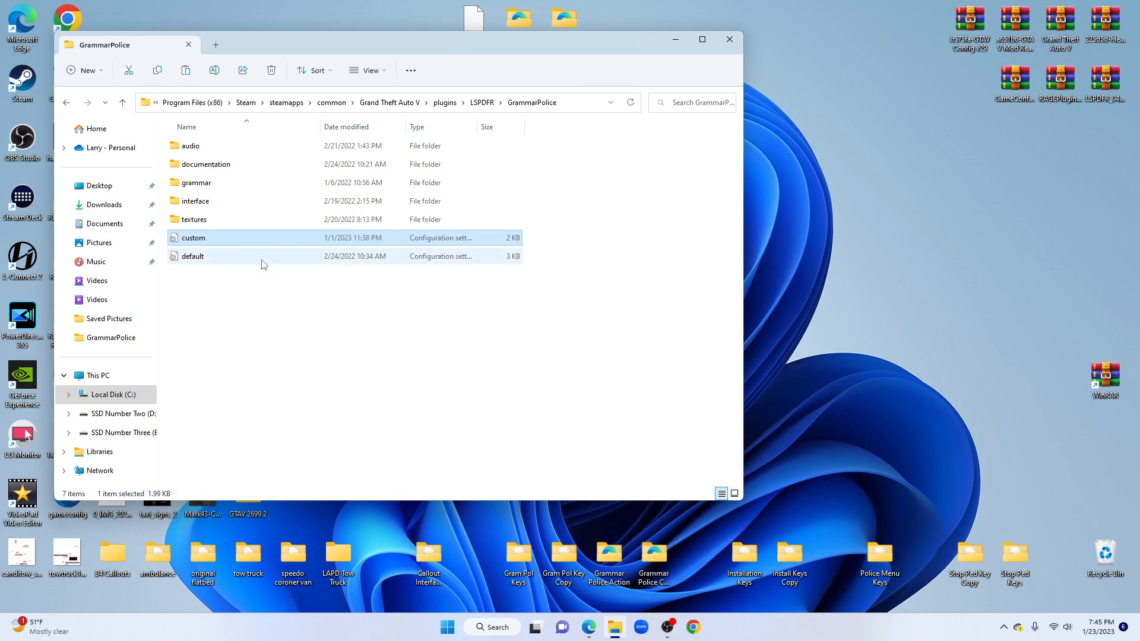
- Open the custom configuration file in the GrammarPolice folder and check the Callsign value under [General]
{"action": "double_click", "coordinate": [215, 244]}
{"action": "left_click_drag", "start_coordinate": [338, 107], "coordinate": [388, 171]}
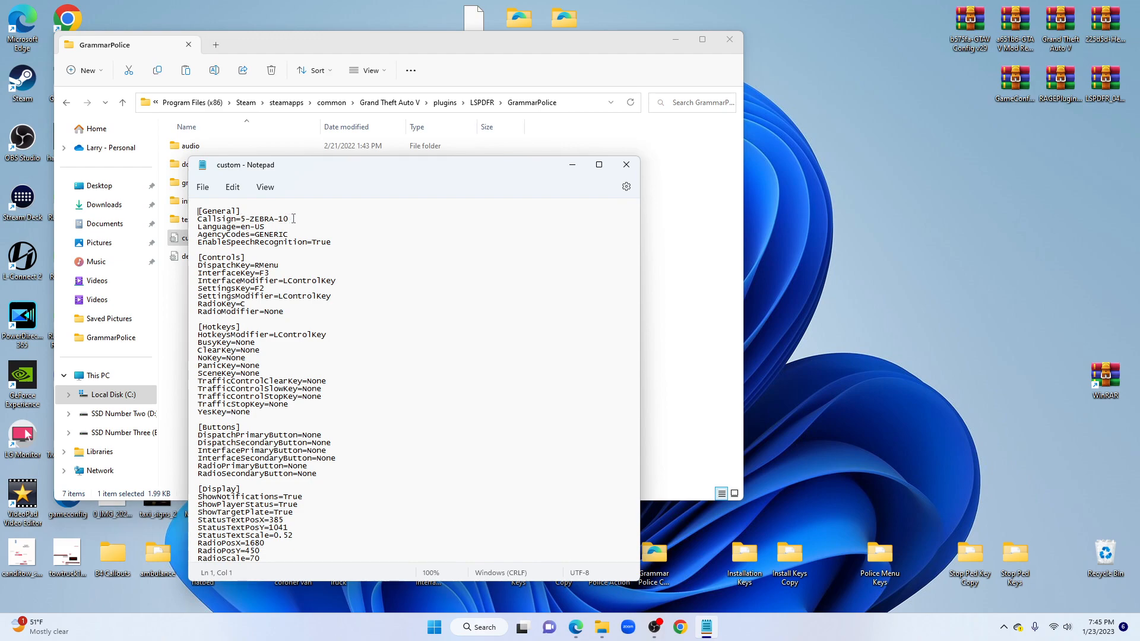
{"action": "left_click_drag", "start_coordinate": [292, 219], "coordinate": [243, 219]}
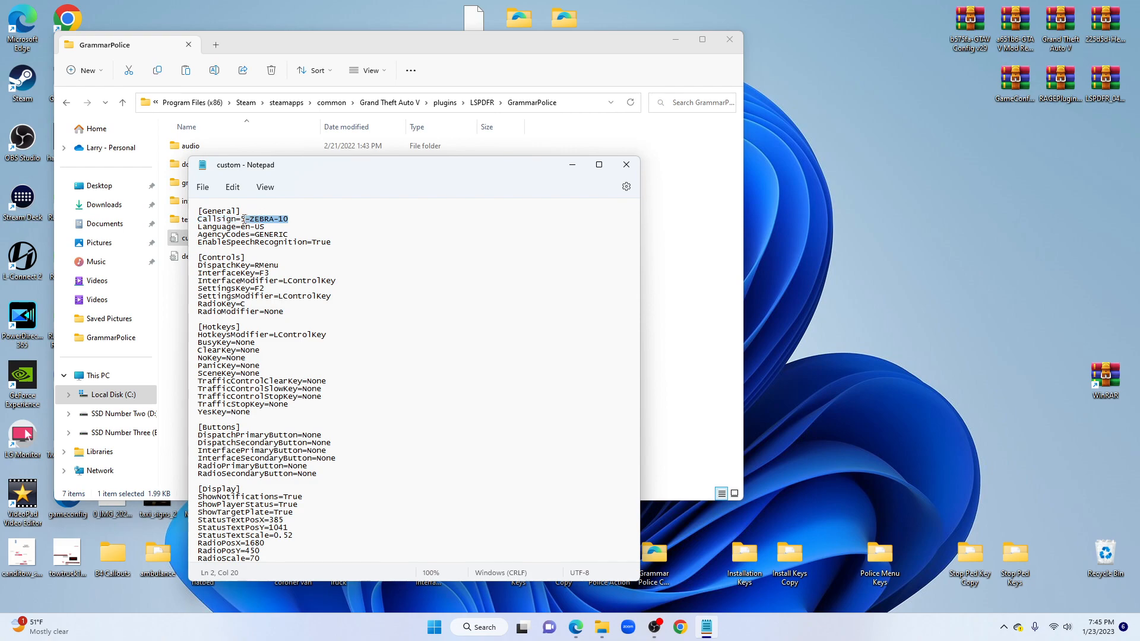
{"action": "left_click", "coordinate": [295, 218]}
- Check the Windows display language and preferred languages under Language & region in the system settings, and close the settings
{"action": "left_click", "coordinate": [434, 627]}
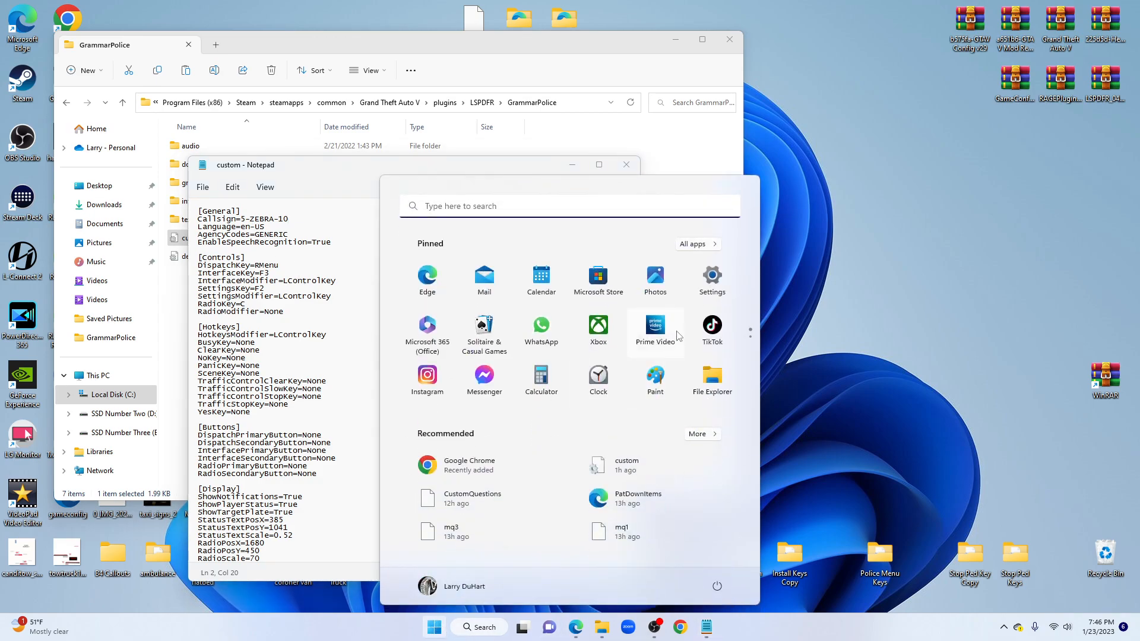
{"action": "left_click", "coordinate": [712, 276]}
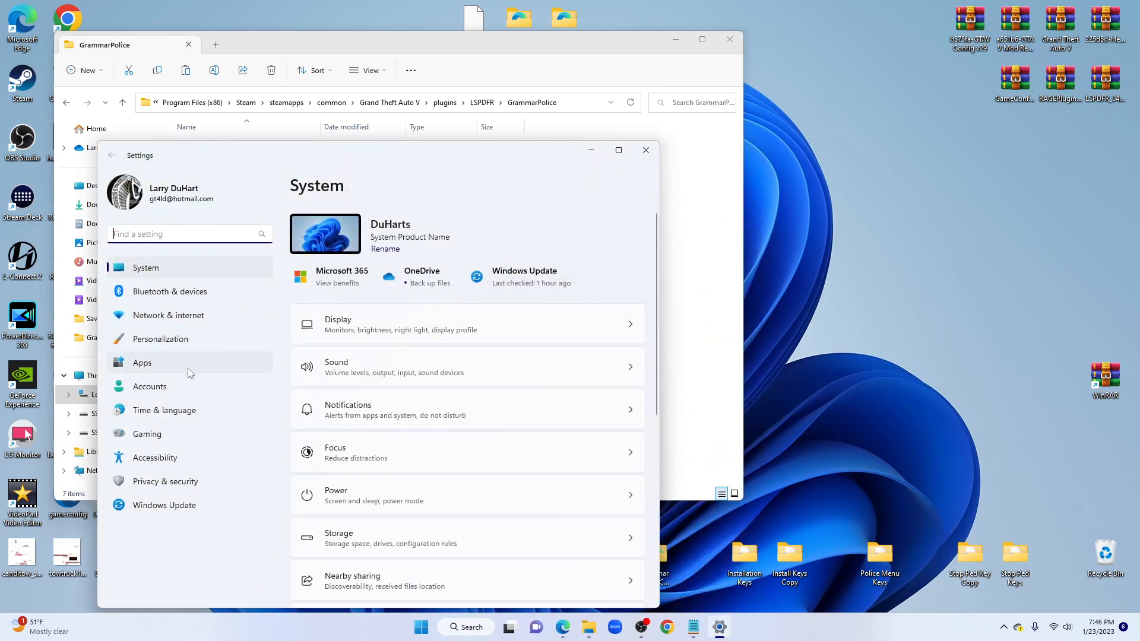
{"action": "left_click", "coordinate": [224, 411]}
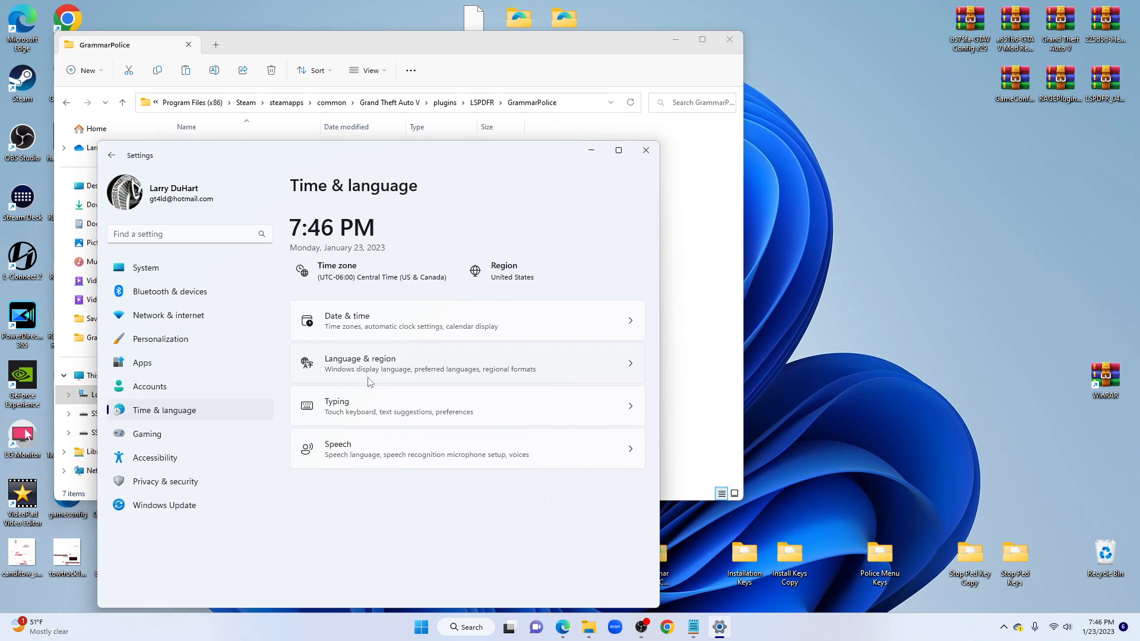
{"action": "left_click", "coordinate": [524, 368]}
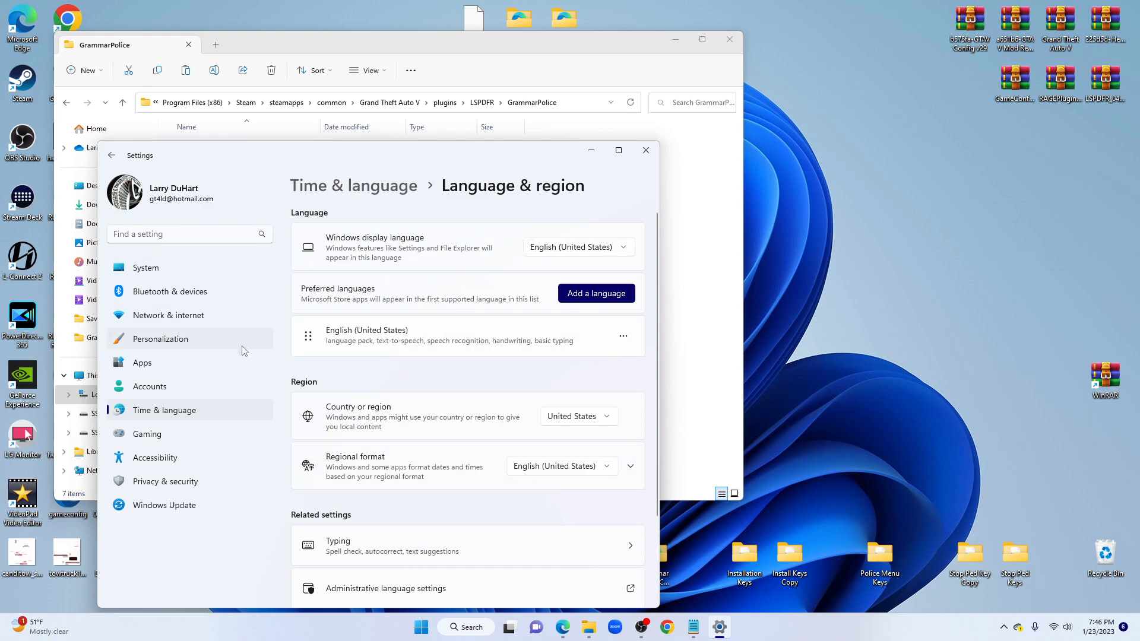
{"action": "left_click", "coordinate": [646, 150]}
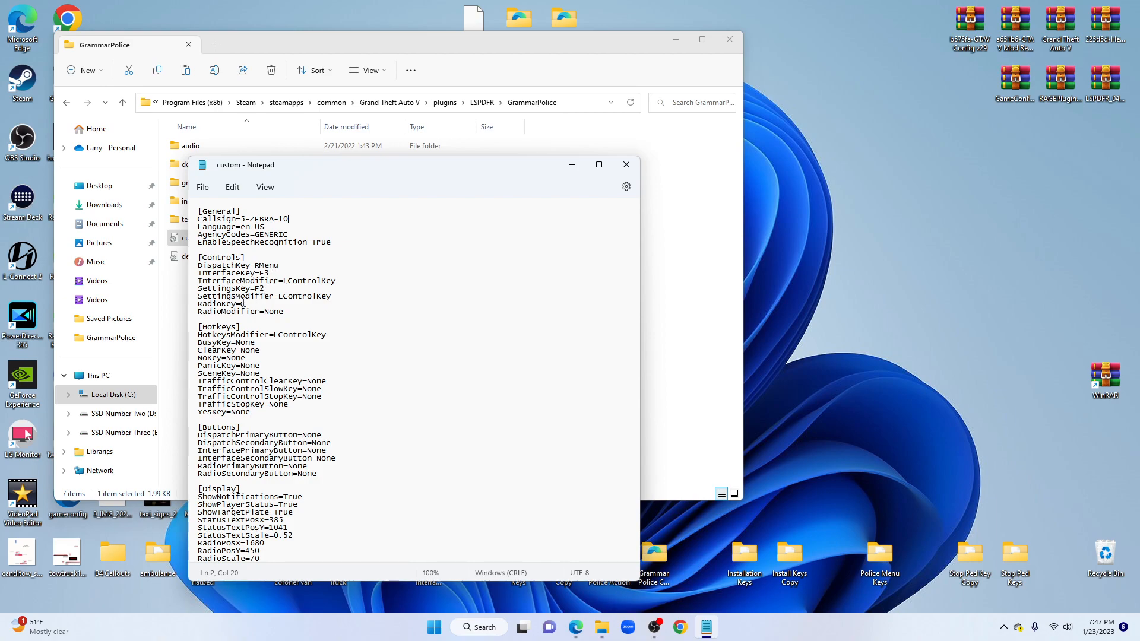
- Review the custom configuration file from [Controls] and [Hotkeys] through [Advanced], and close the file without editing it
{"action": "scroll", "coordinate": [279, 315], "scroll_direction": "down", "scroll_amount": 3}
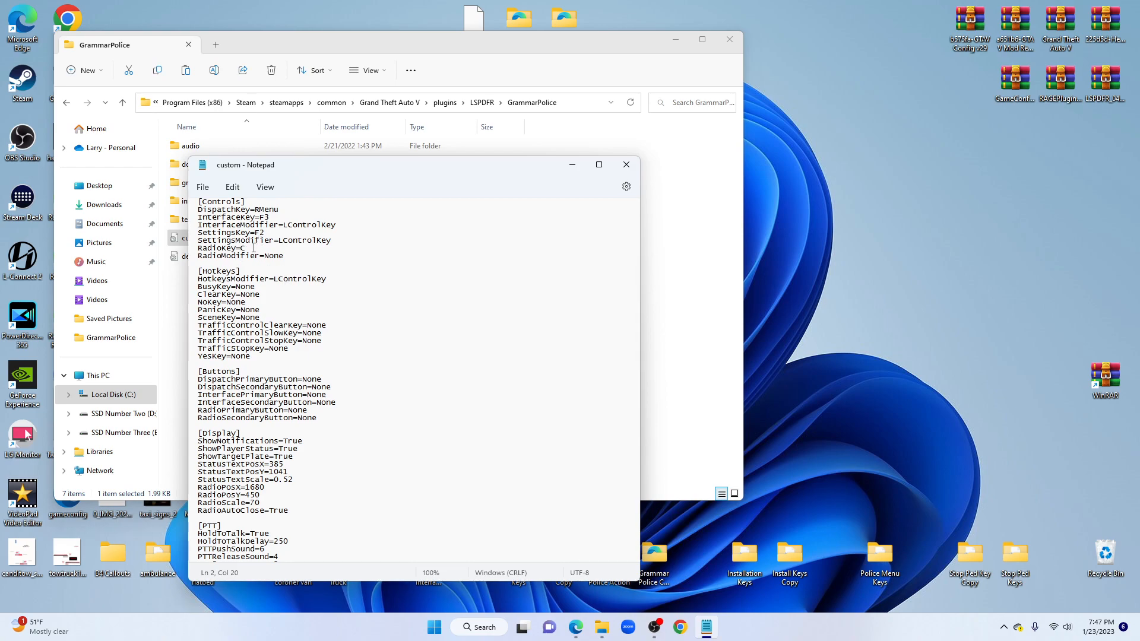
{"action": "scroll", "coordinate": [257, 243], "scroll_direction": "down", "scroll_amount": 1}
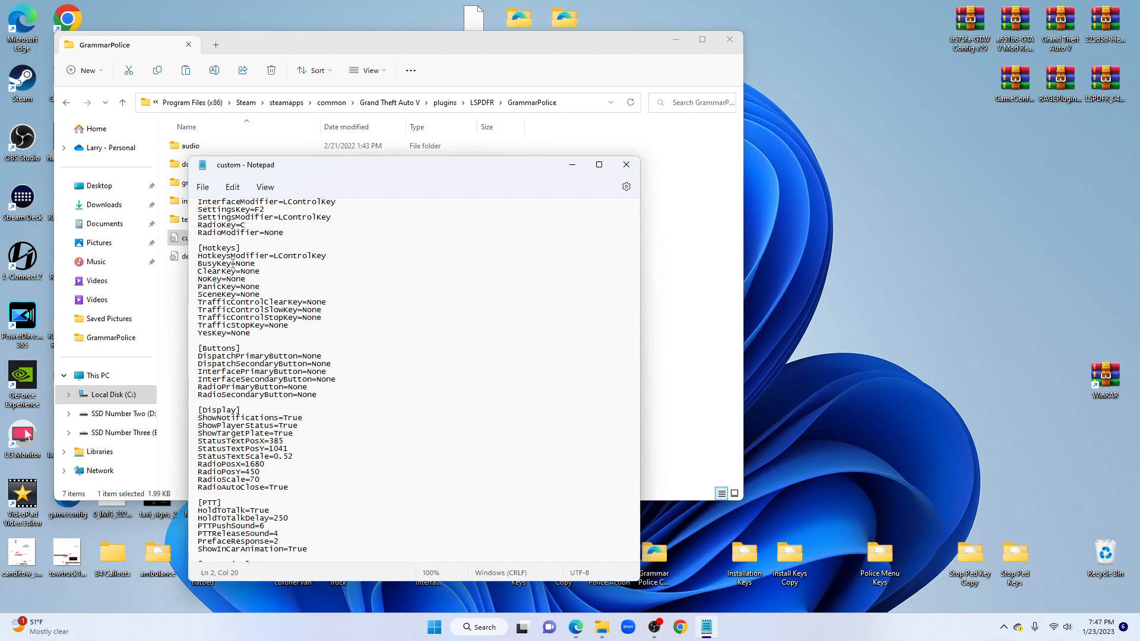
{"action": "scroll", "coordinate": [310, 298], "scroll_direction": "down", "scroll_amount": 1}
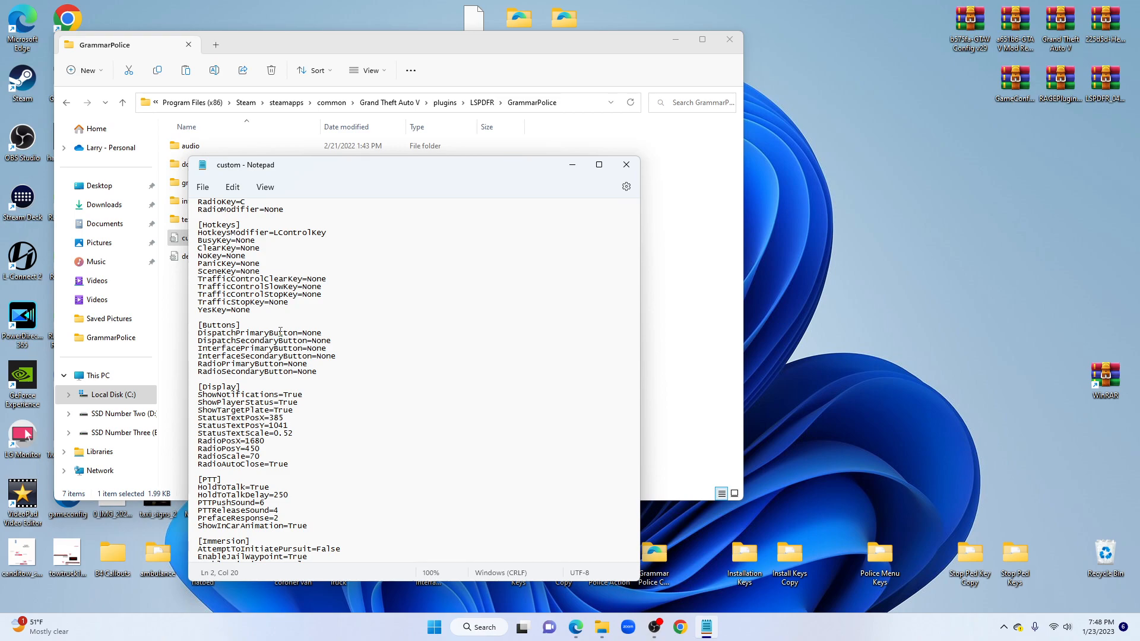
{"action": "scroll", "coordinate": [278, 327], "scroll_direction": "down", "scroll_amount": 2}
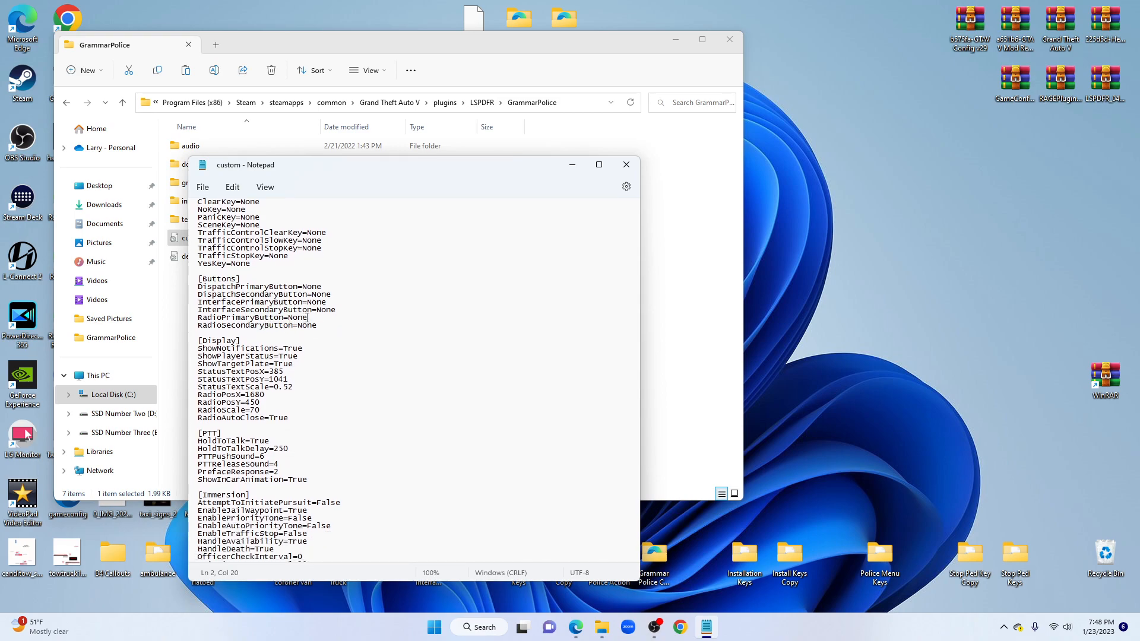
{"action": "scroll", "coordinate": [307, 318], "scroll_direction": "down", "scroll_amount": 3}
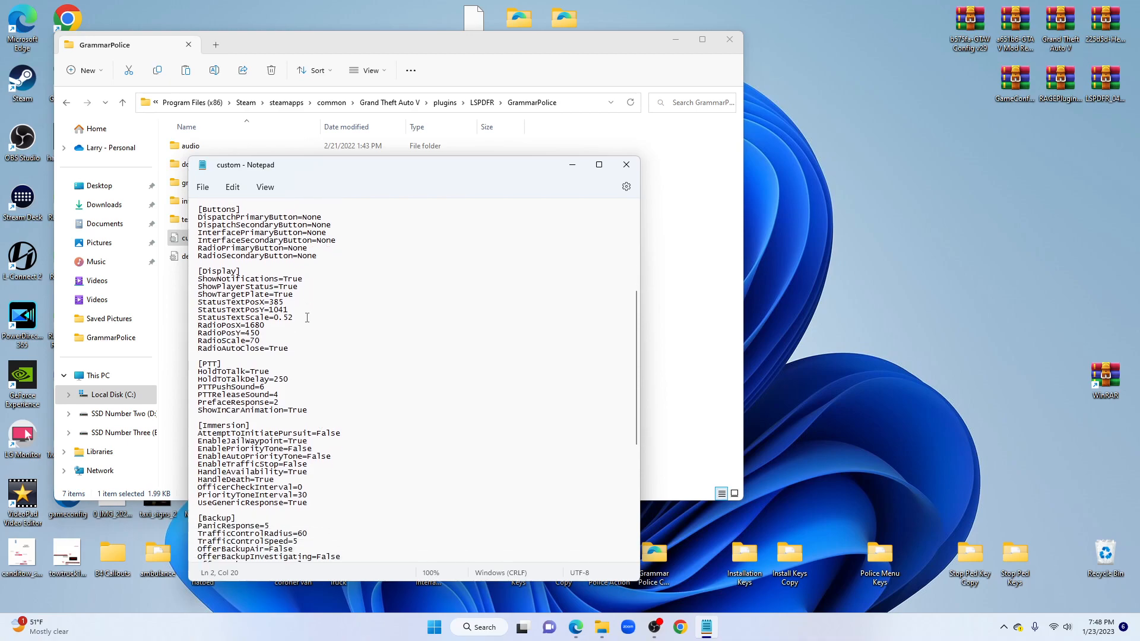
{"action": "scroll", "coordinate": [307, 318], "scroll_direction": "down", "scroll_amount": 1}
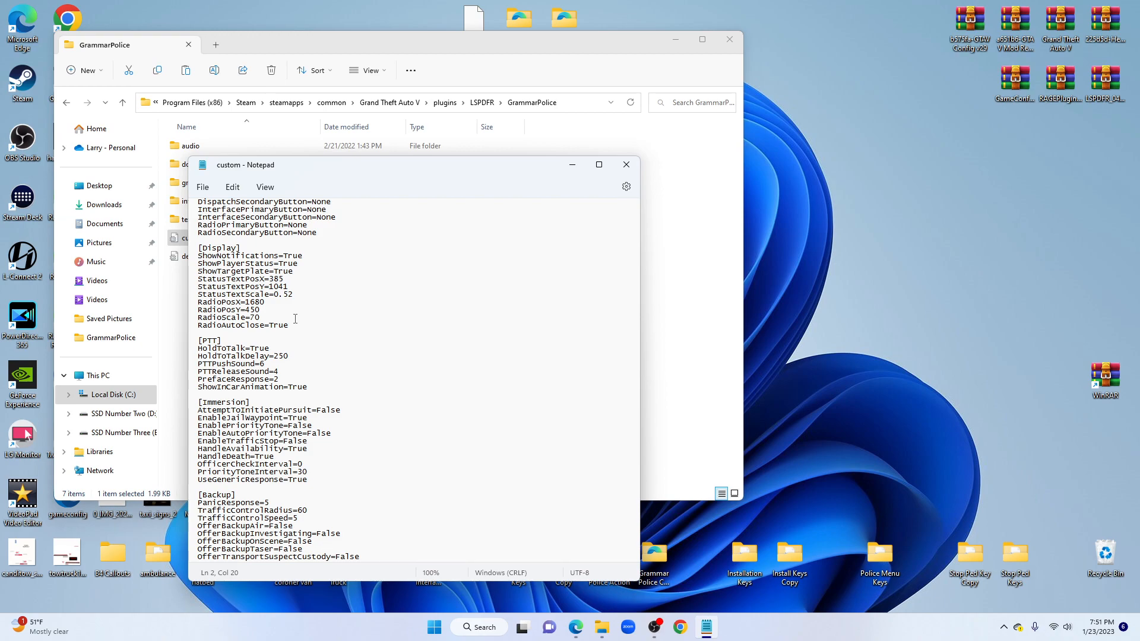
{"action": "scroll", "coordinate": [237, 356], "scroll_direction": "down", "scroll_amount": 1}
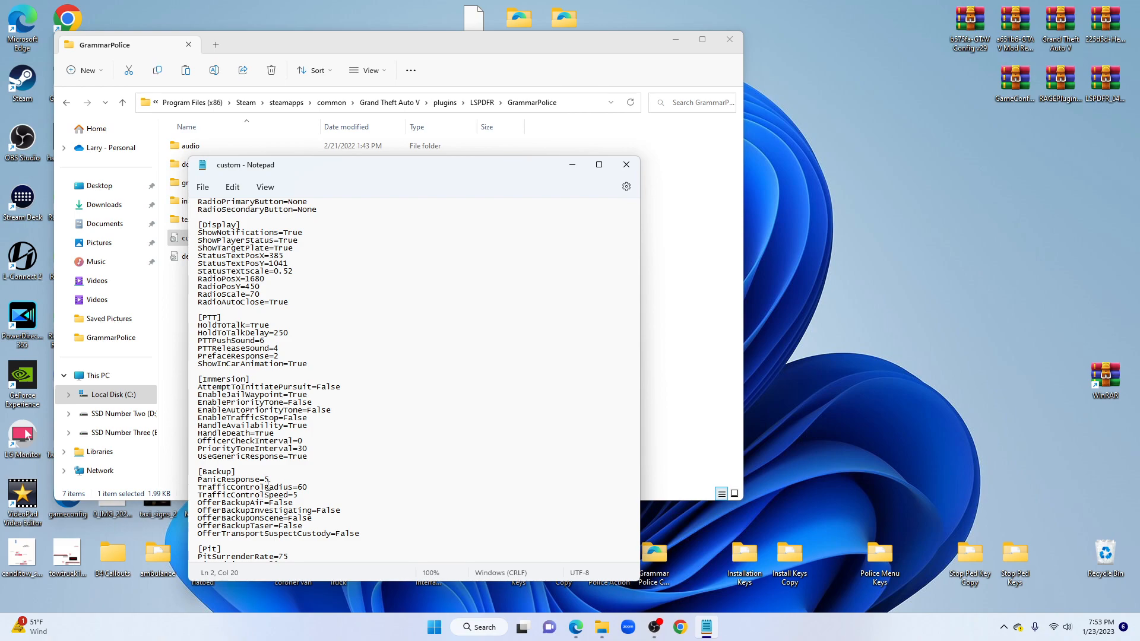
{"action": "scroll", "coordinate": [277, 480], "scroll_direction": "down", "scroll_amount": 4}
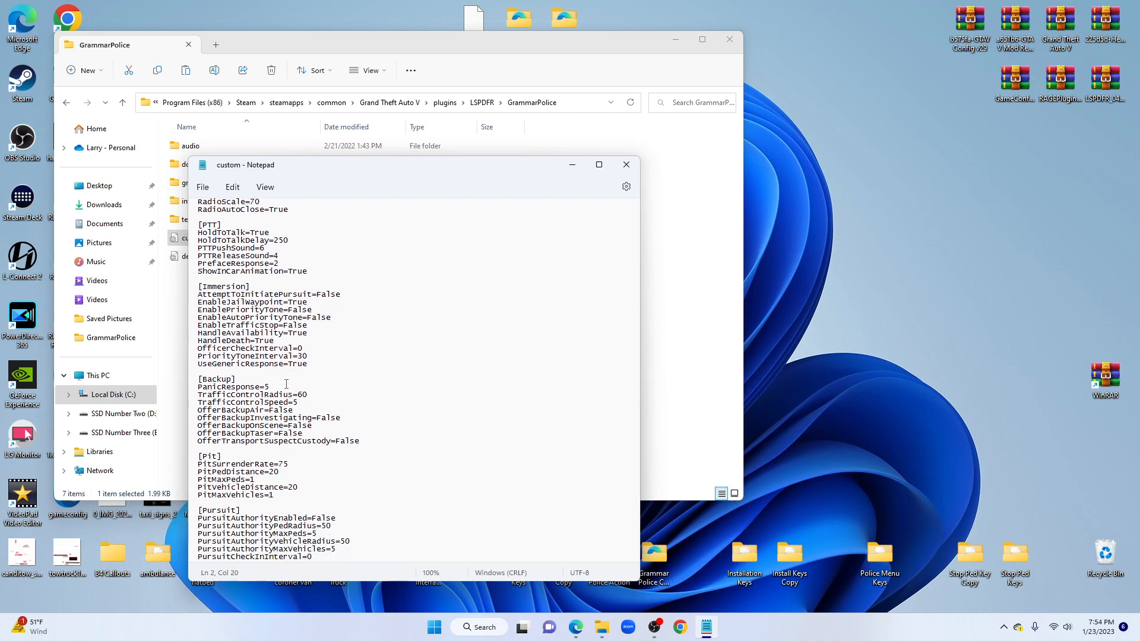
{"action": "scroll", "coordinate": [275, 390], "scroll_direction": "down", "scroll_amount": 1}
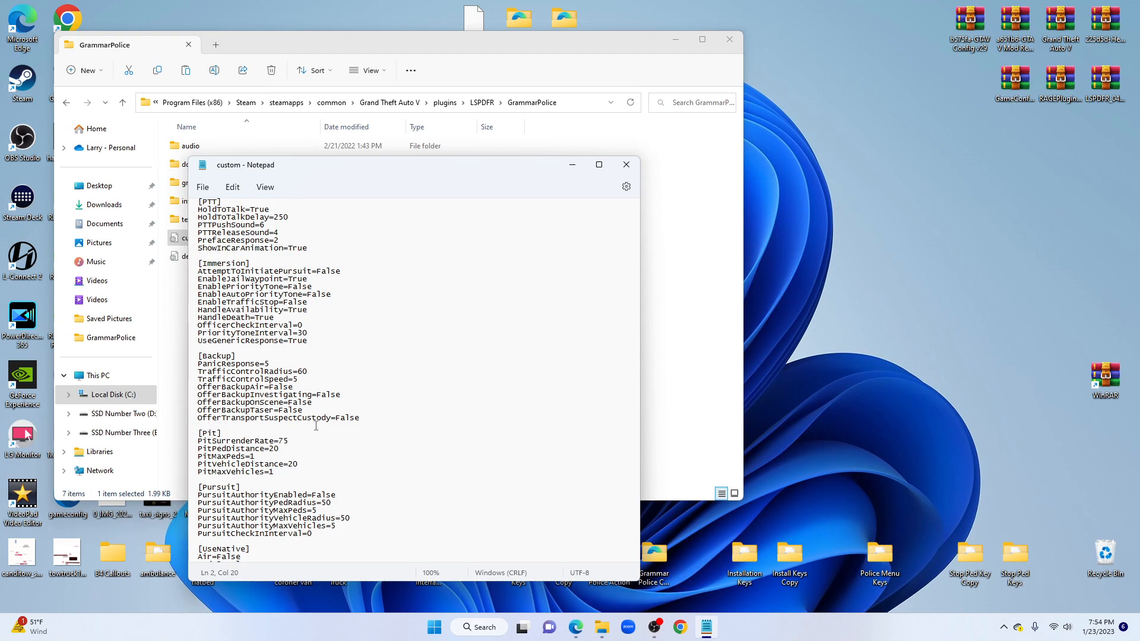
{"action": "scroll", "coordinate": [284, 456], "scroll_direction": "down", "scroll_amount": 2}
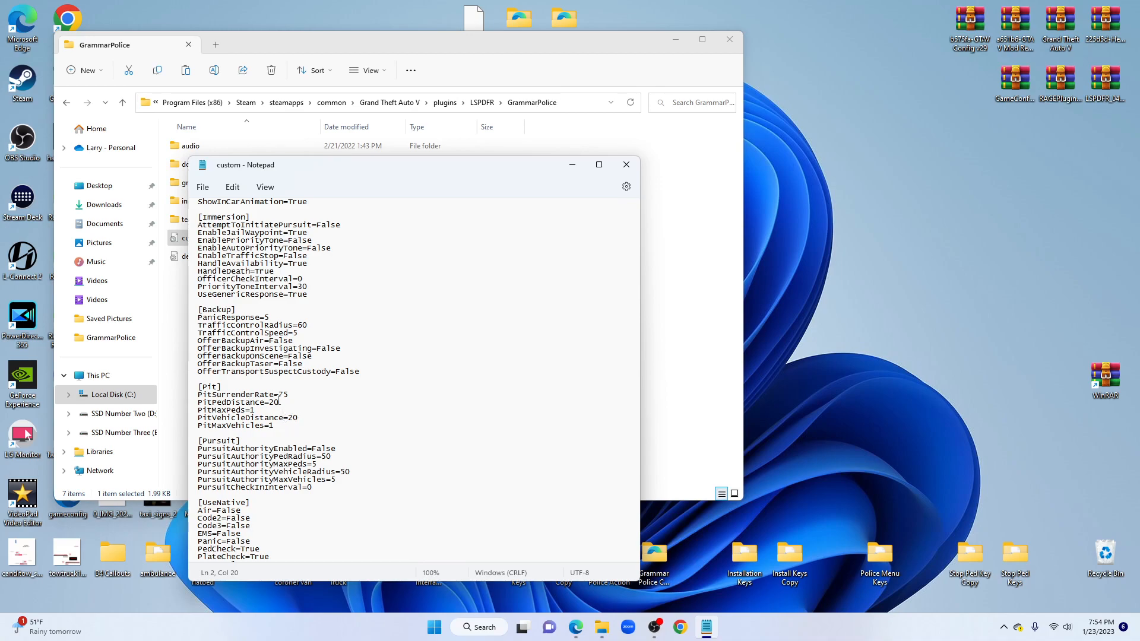
{"action": "scroll", "coordinate": [279, 402], "scroll_direction": "down", "scroll_amount": 3}
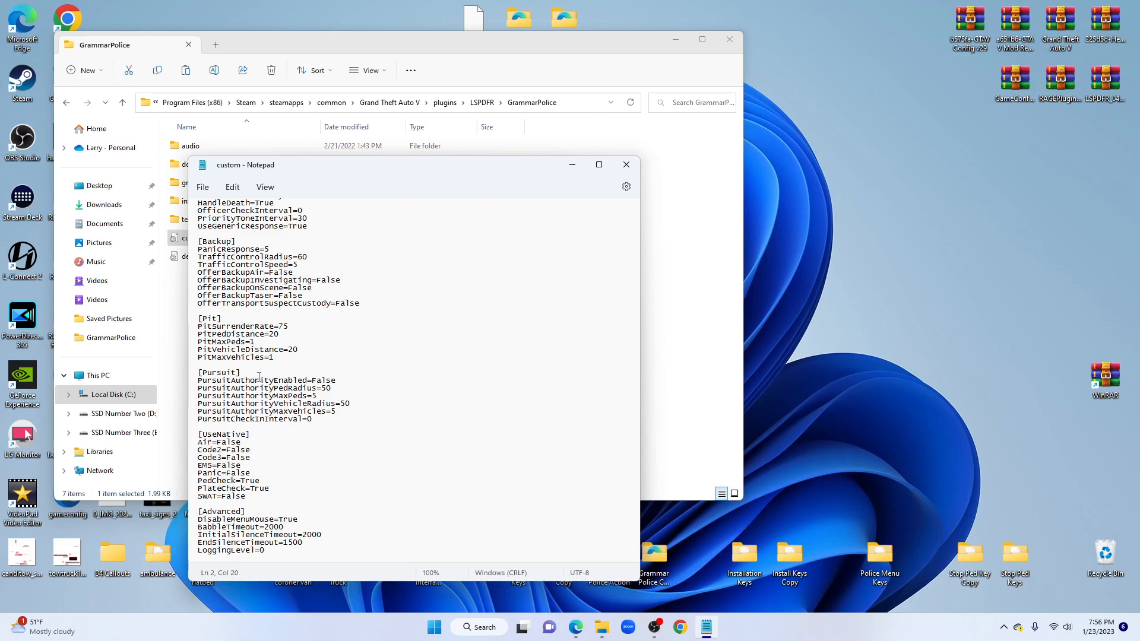
{"action": "left_click", "coordinate": [205, 188]}
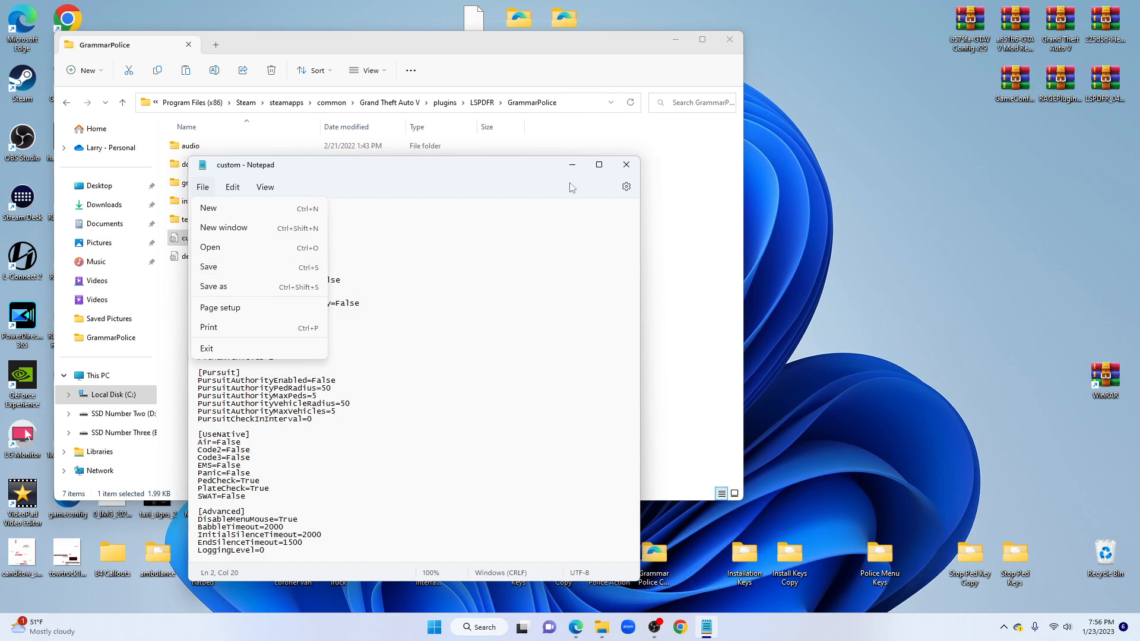
{"action": "left_click", "coordinate": [627, 168]}
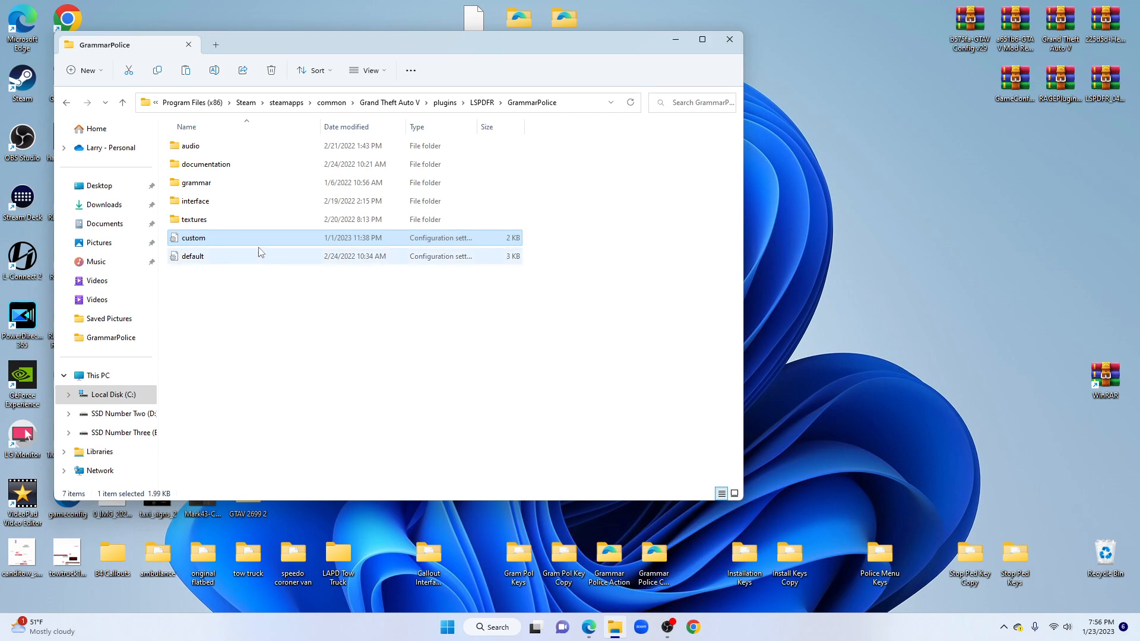
- Open the grammar folder inside GrammarPolice, look into its en-GENERIC subfolder, and return to the grammar folder
{"action": "double_click", "coordinate": [211, 184]}
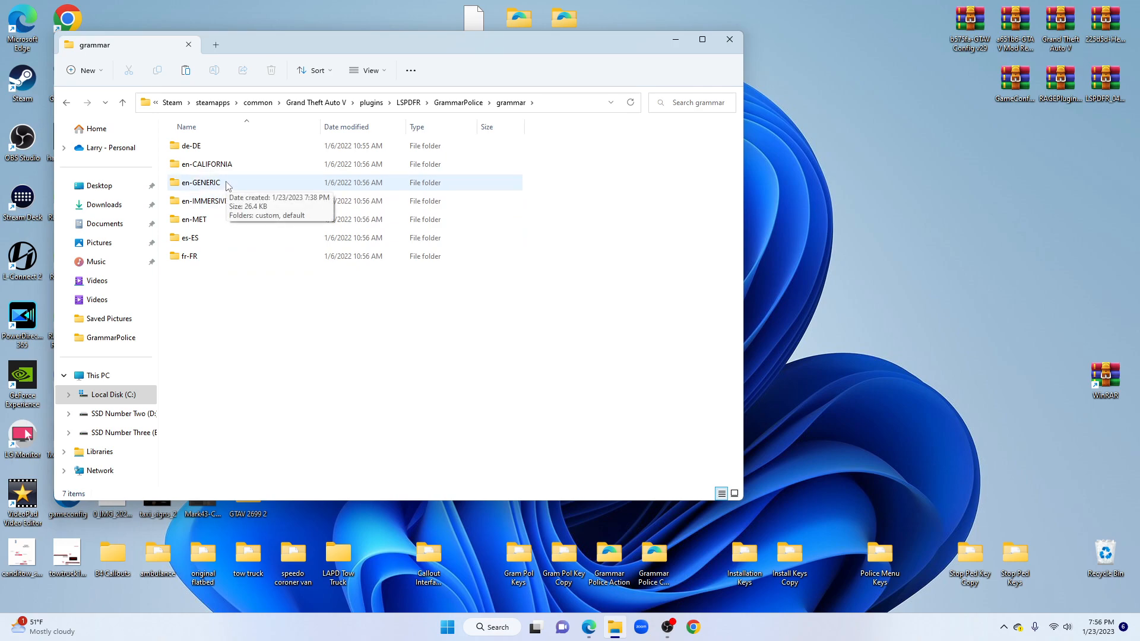
{"action": "double_click", "coordinate": [226, 186]}
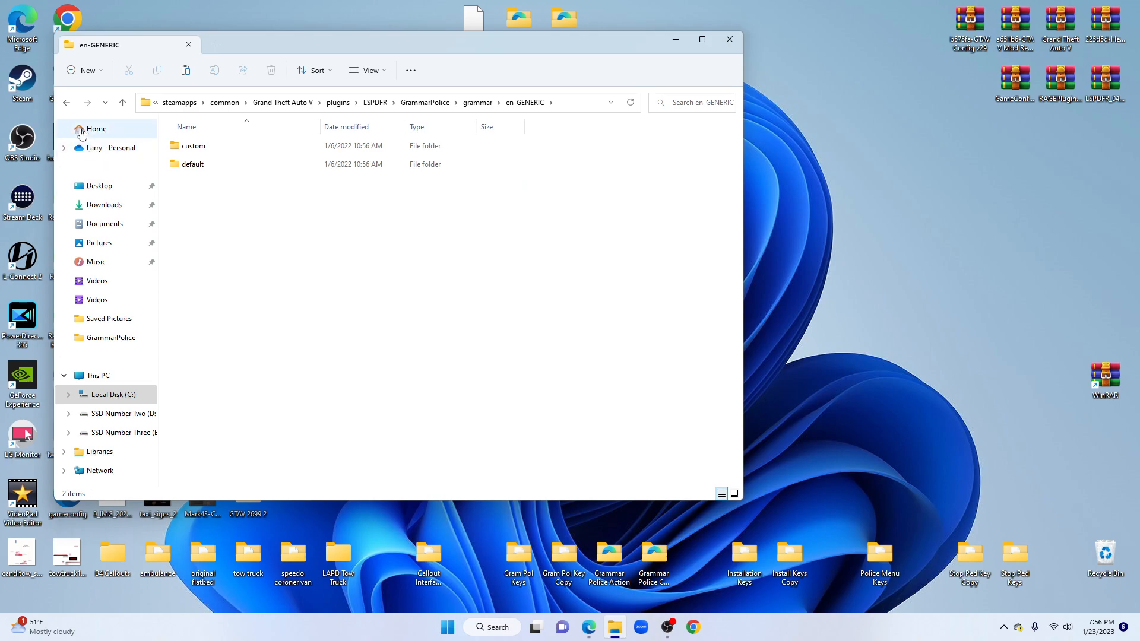
{"action": "left_click", "coordinate": [66, 102]}
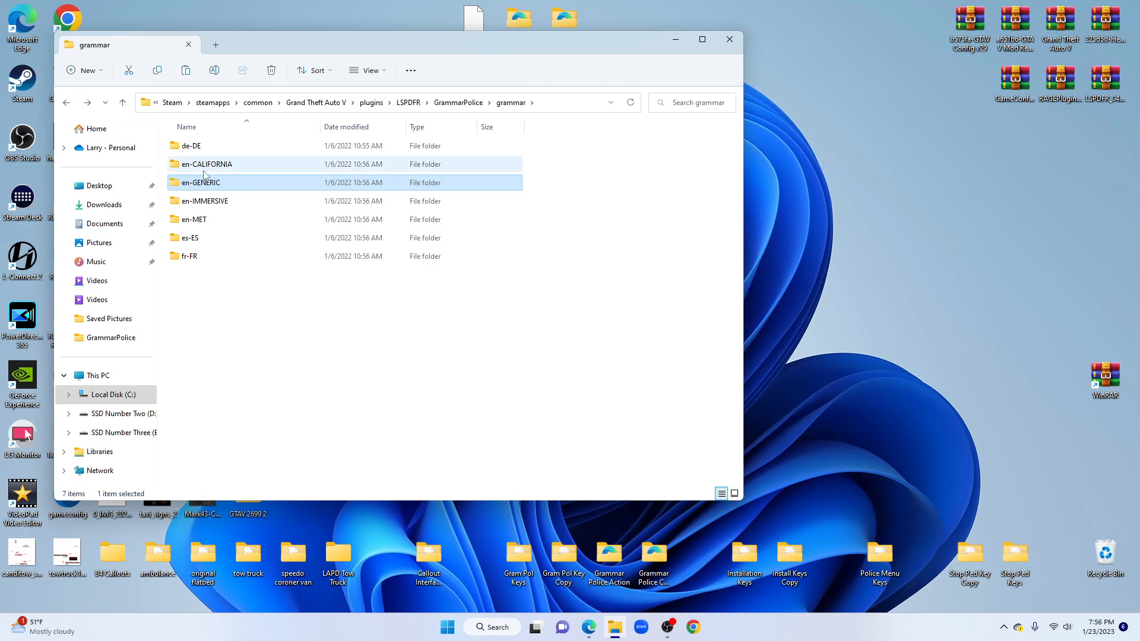
- Open the custom folder inside en-CALIFORNIA, look into its actions folder, and return to the custom folder
{"action": "double_click", "coordinate": [219, 165]}
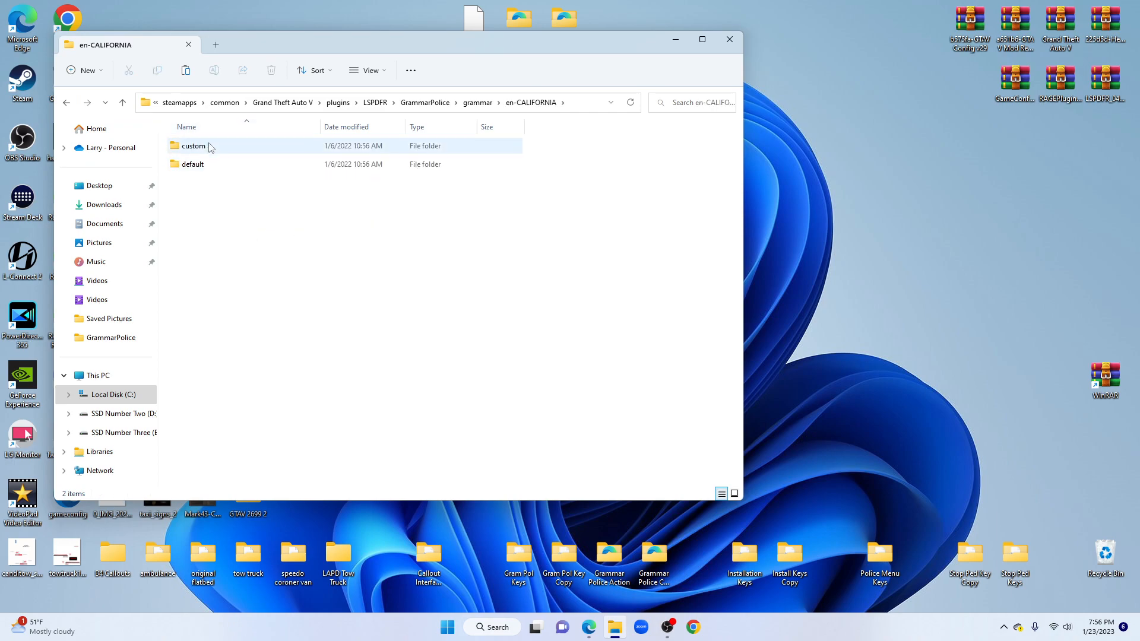
{"action": "left_click", "coordinate": [229, 154]}
{"action": "double_click", "coordinate": [229, 154]}
{"action": "double_click", "coordinate": [241, 148]}
{"action": "left_click", "coordinate": [67, 104]}
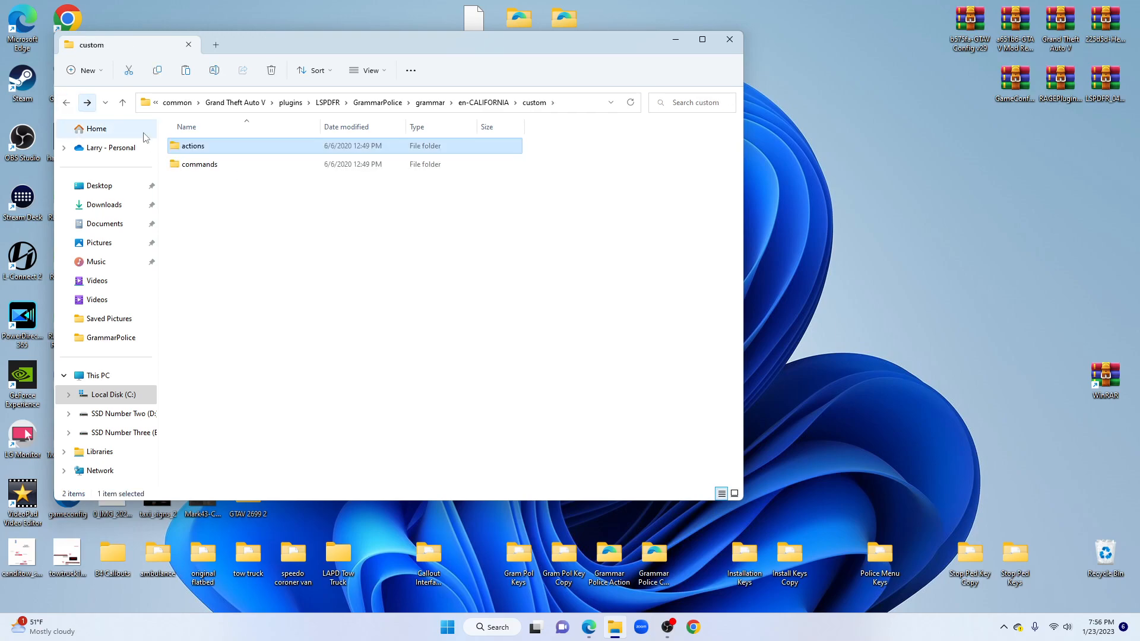
- Look into the default folder inside en-CALIFORNIA and return to the grammar folder
{"action": "left_click", "coordinate": [66, 103]}
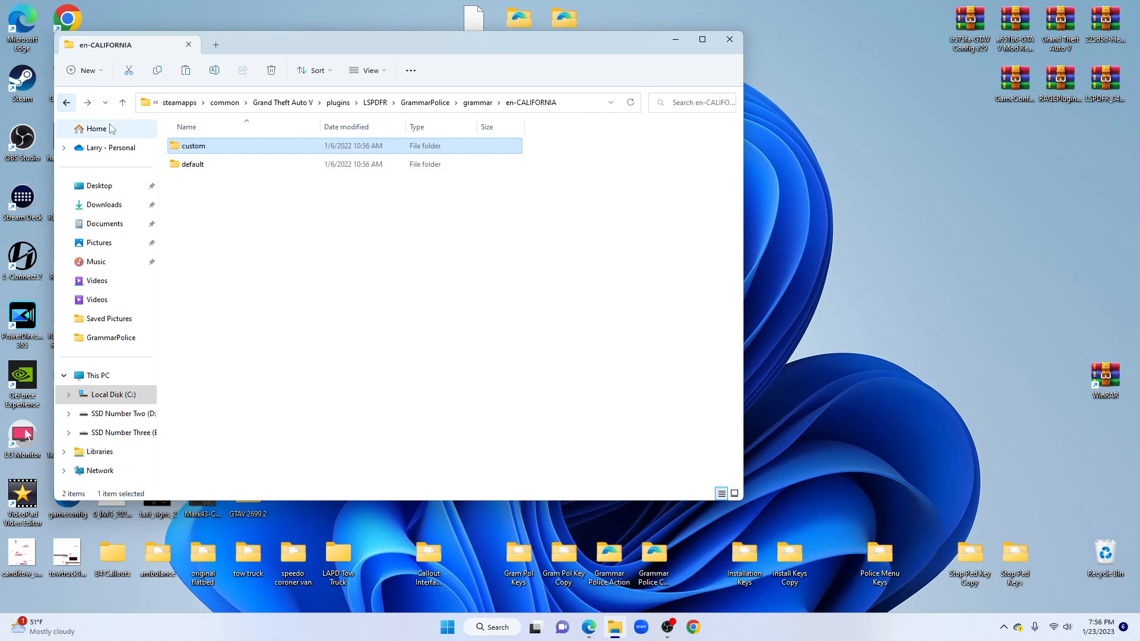
{"action": "double_click", "coordinate": [216, 170]}
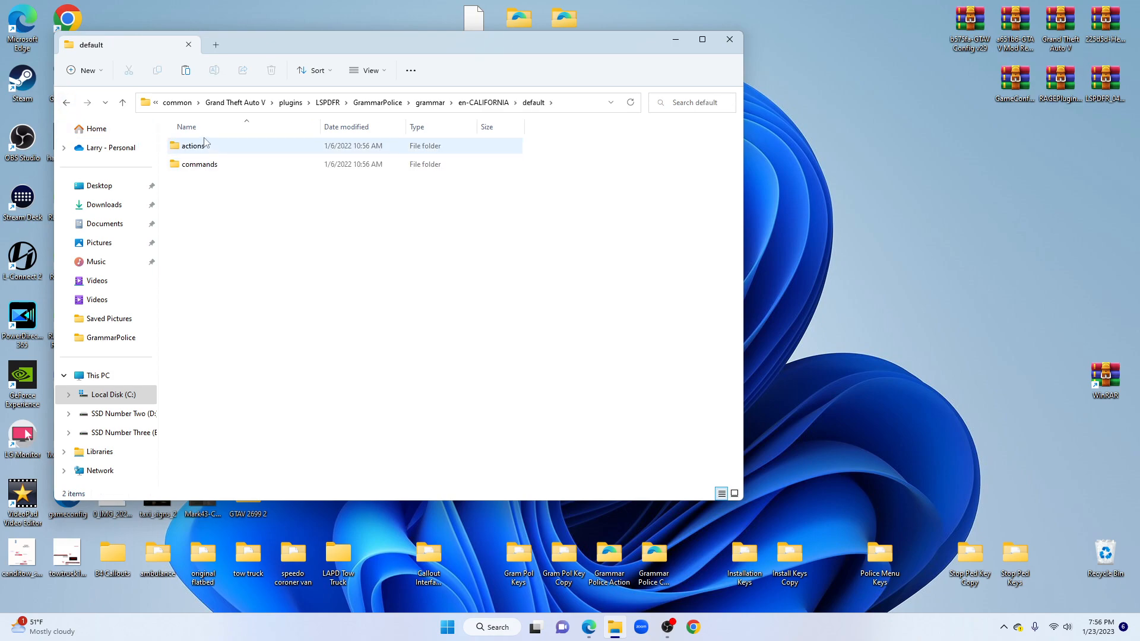
{"action": "left_click", "coordinate": [66, 103]}
{"action": "left_click", "coordinate": [67, 103]}
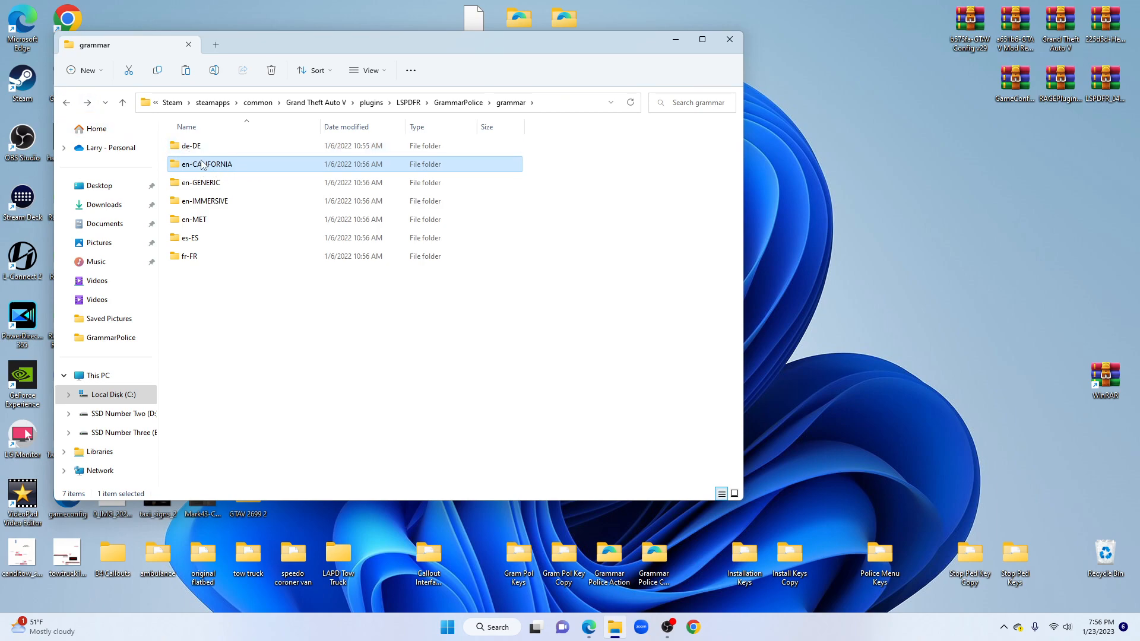
- Check the actions folder inside en-GENERIC's custom folder and go back up to the GrammarPolice folder
{"action": "double_click", "coordinate": [221, 184]}
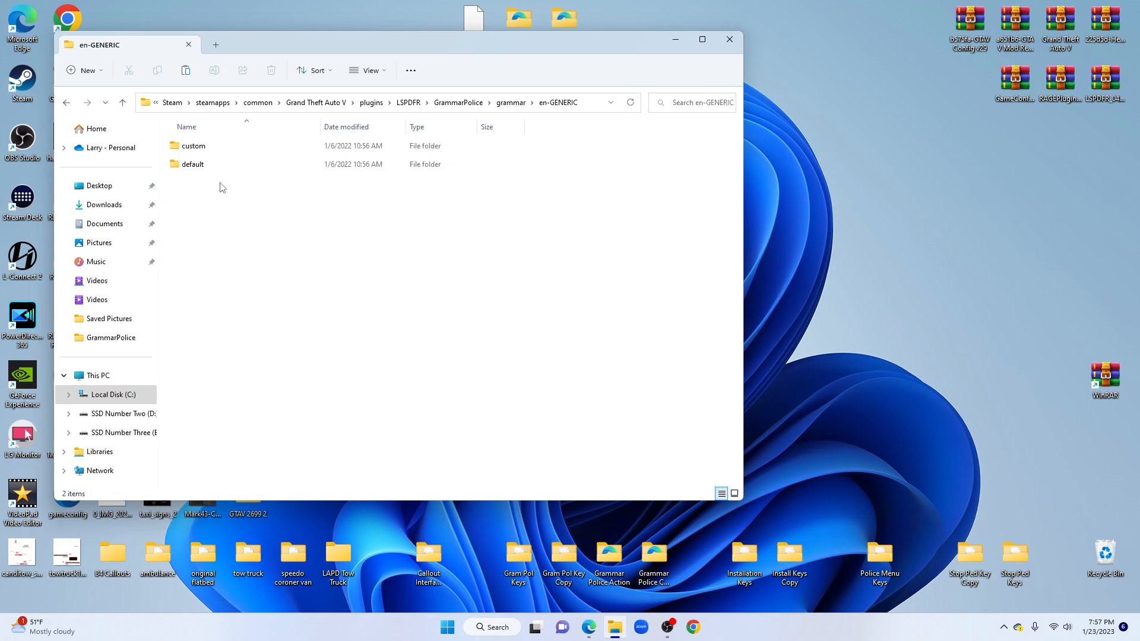
{"action": "double_click", "coordinate": [231, 151]}
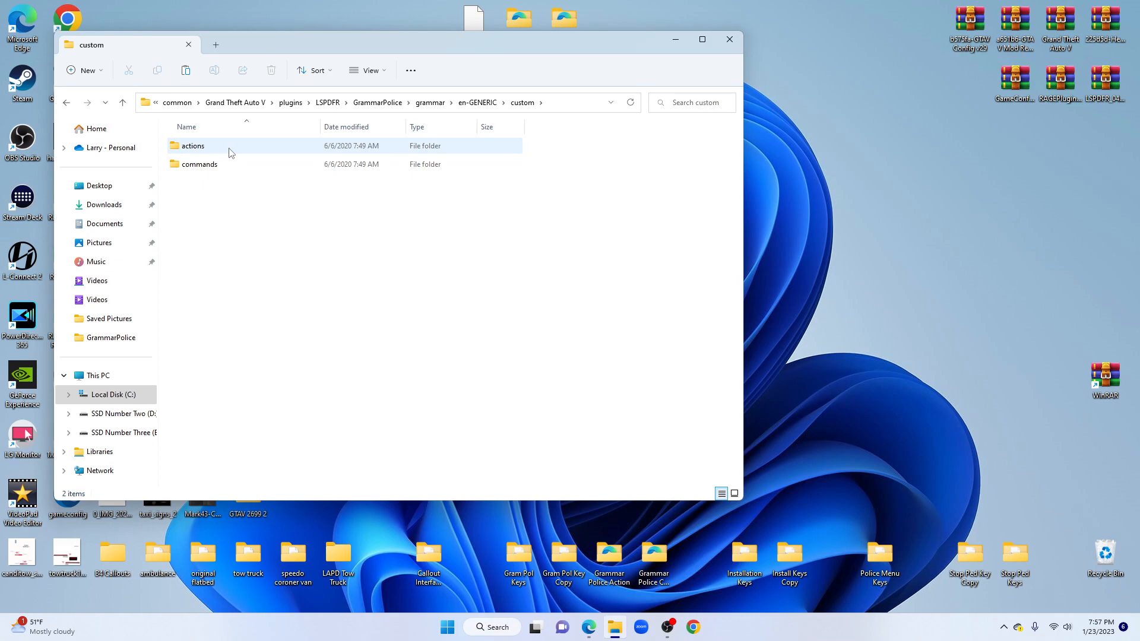
{"action": "double_click", "coordinate": [231, 151]}
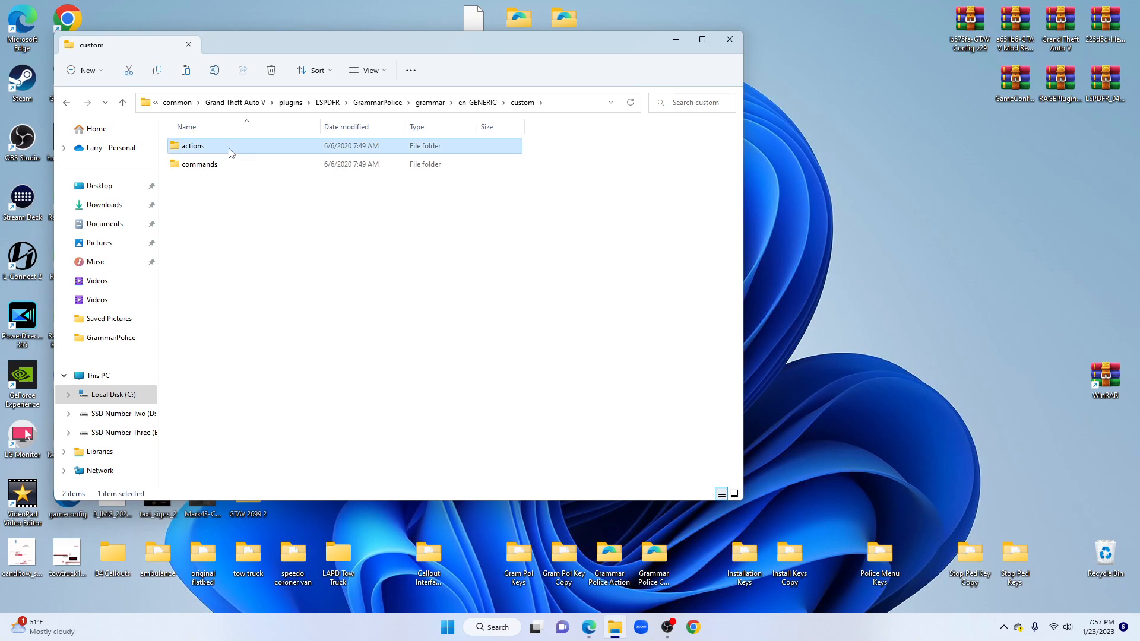
{"action": "left_click", "coordinate": [67, 103]}
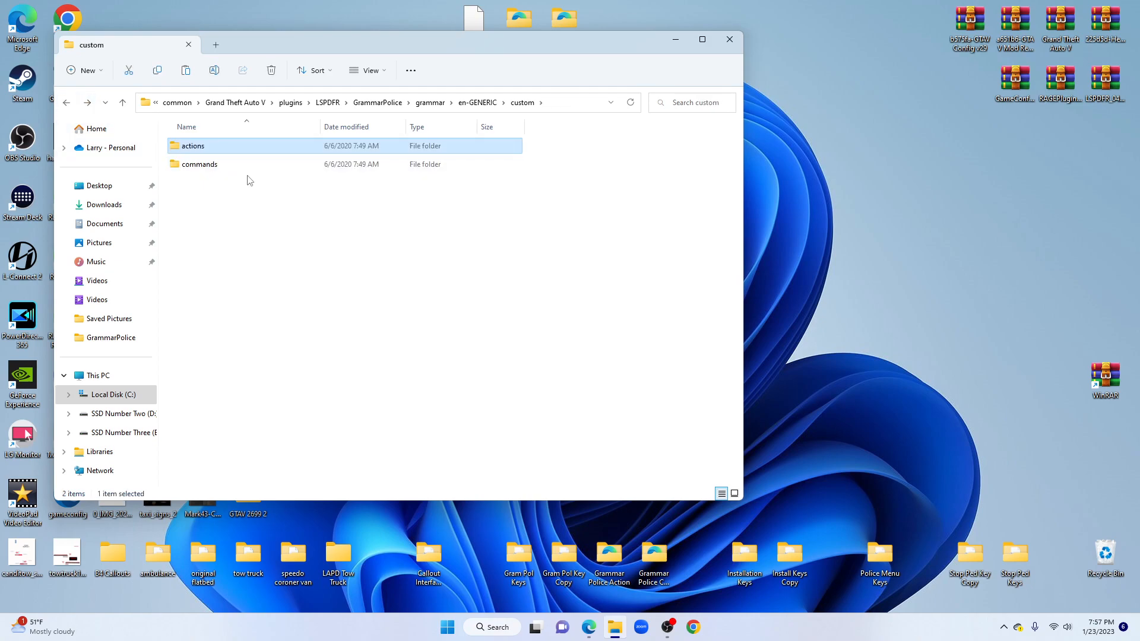
{"action": "left_click", "coordinate": [67, 103]}
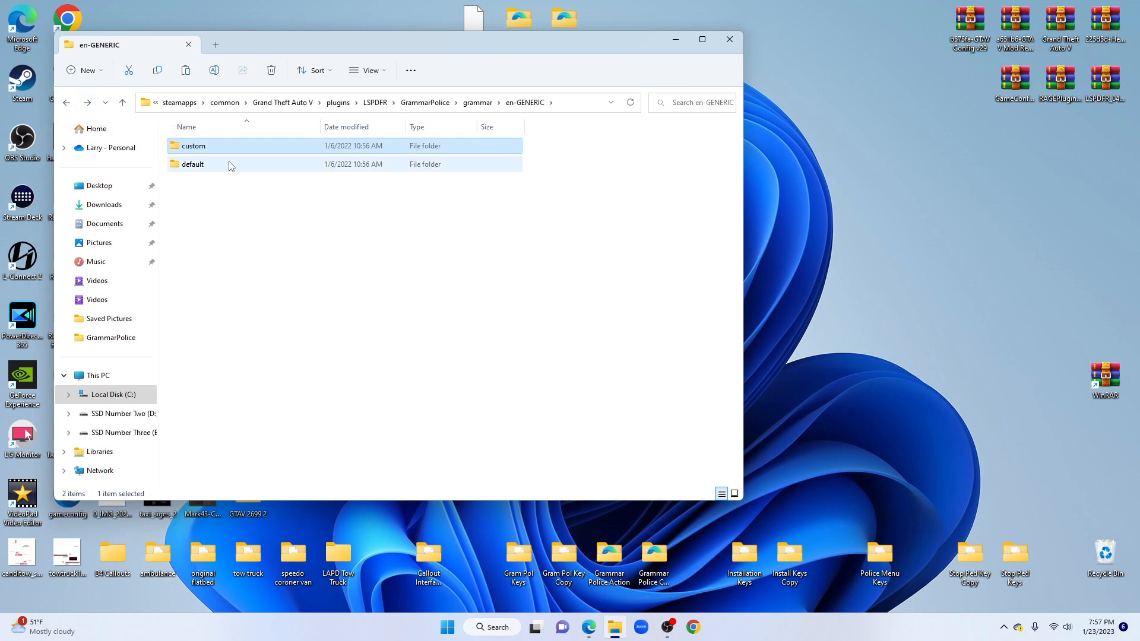
{"action": "left_click", "coordinate": [68, 104]}
{"action": "left_click", "coordinate": [67, 103]}
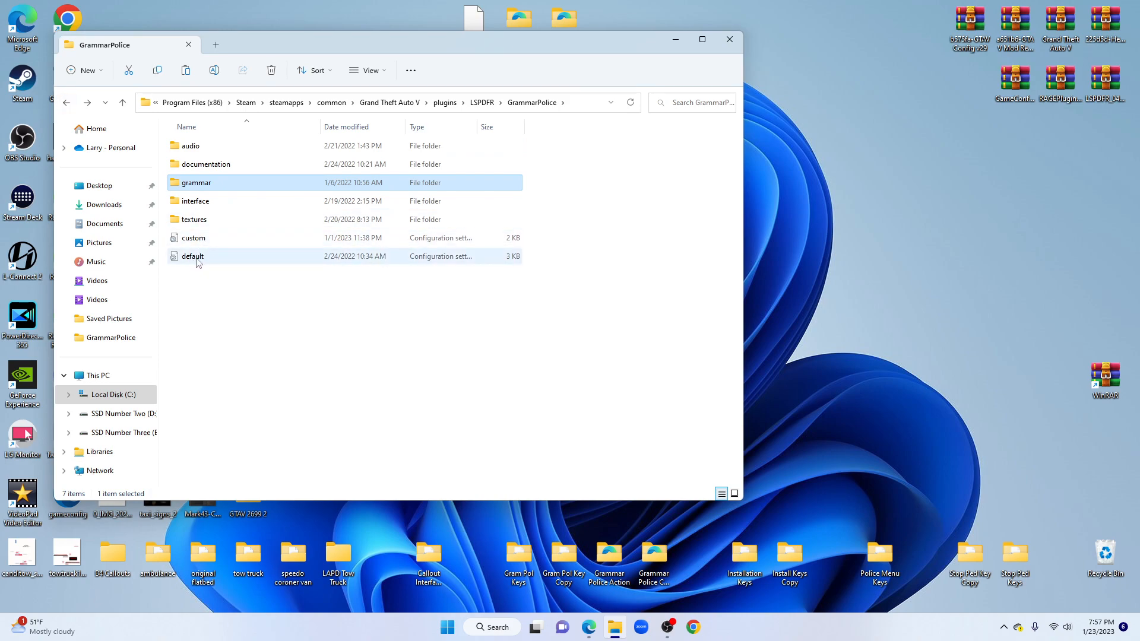
- Open the actions folder inside grammar, en-GENERIC, default and look through its full list of action files
{"action": "double_click", "coordinate": [197, 182]}
{"action": "double_click", "coordinate": [236, 183]}
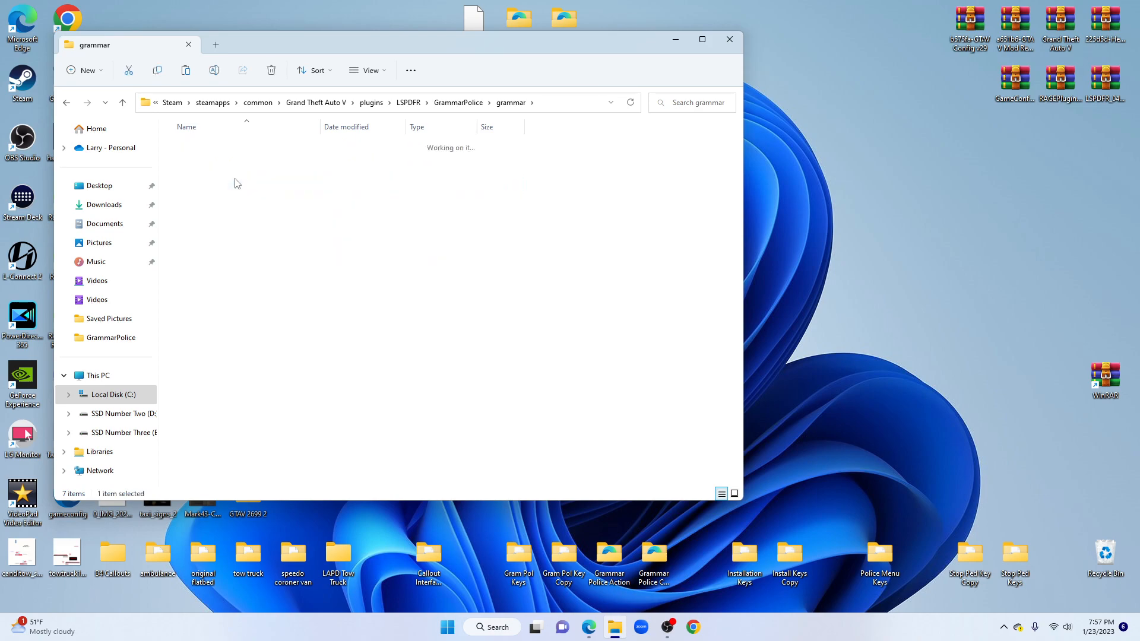
{"action": "double_click", "coordinate": [210, 168]}
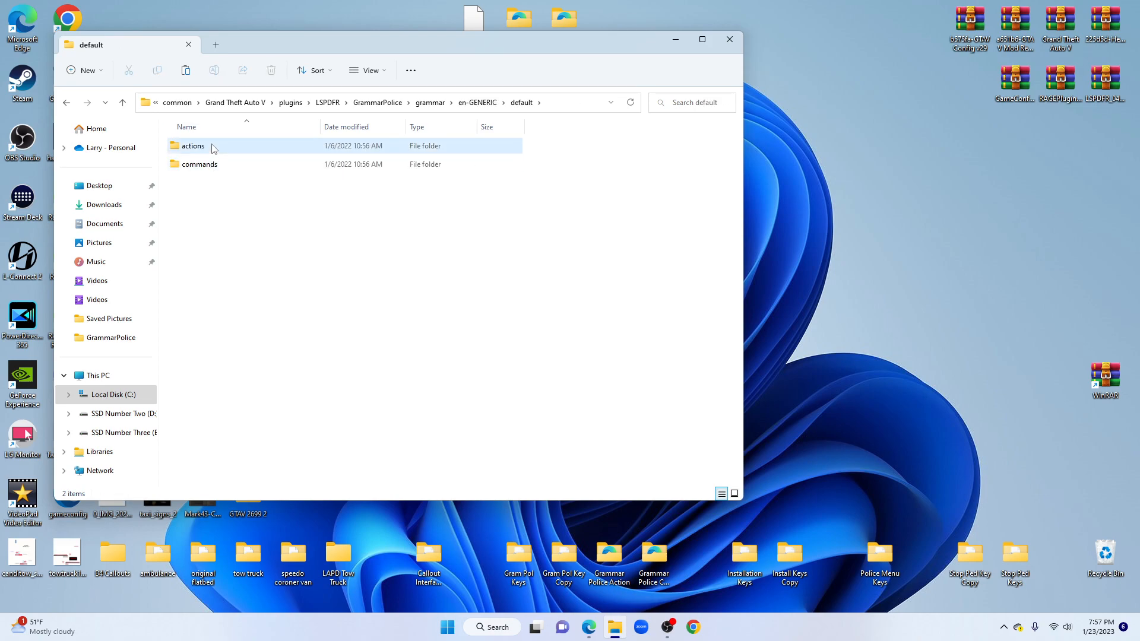
{"action": "double_click", "coordinate": [213, 148]}
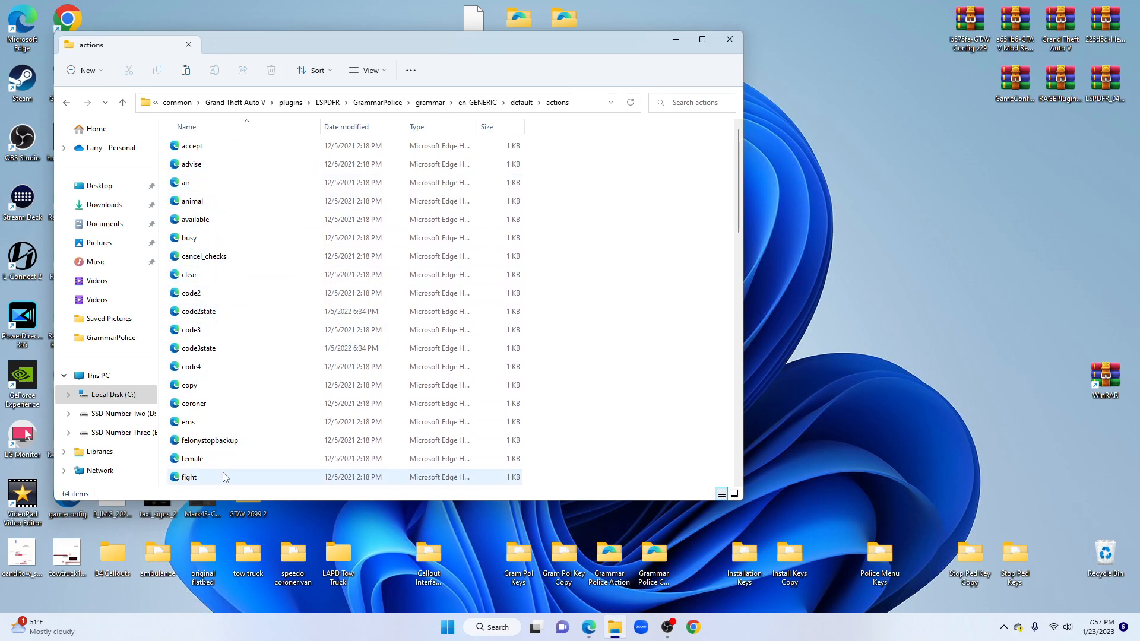
{"action": "scroll", "coordinate": [238, 312], "scroll_direction": "down", "scroll_amount": 12}
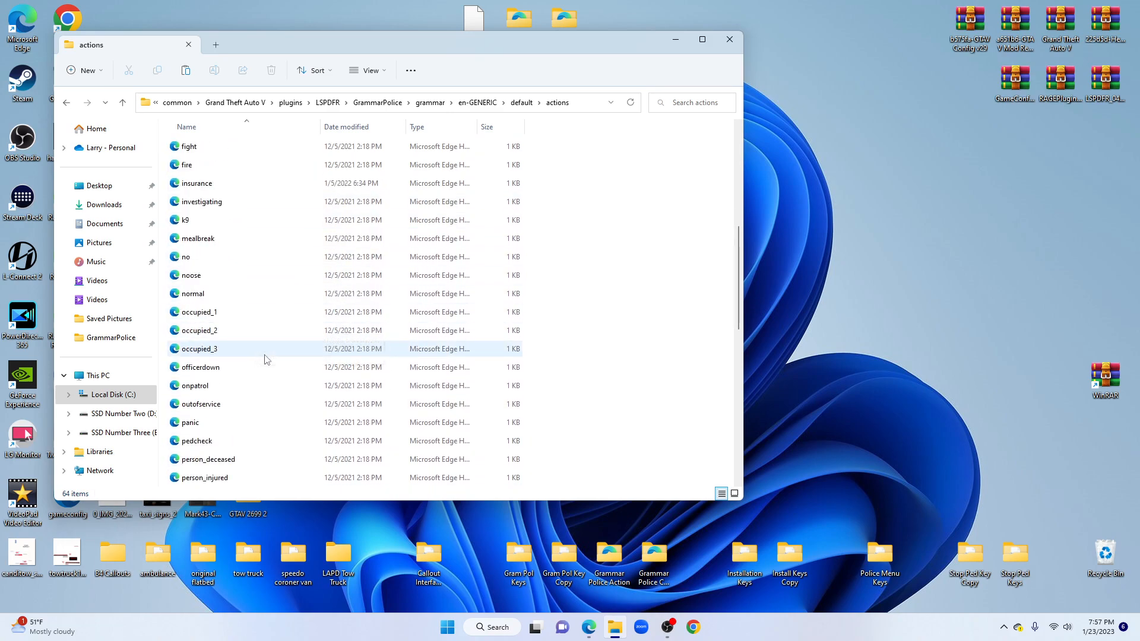
{"action": "scroll", "coordinate": [265, 364], "scroll_direction": "down", "scroll_amount": 4}
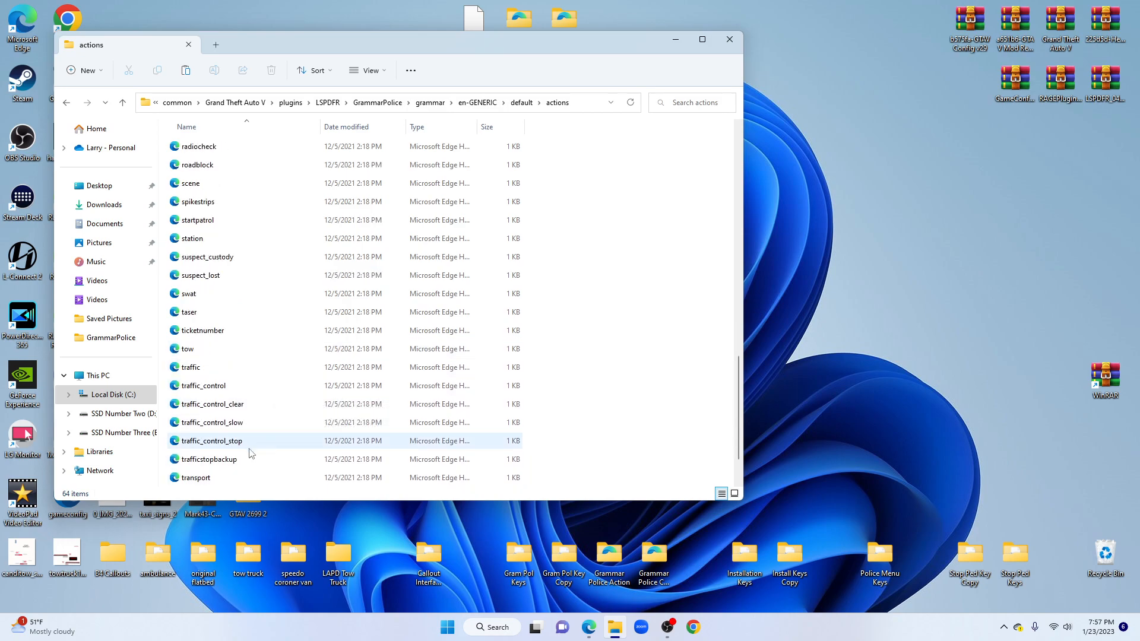
{"action": "scroll", "coordinate": [231, 355], "scroll_direction": "up", "scroll_amount": 10}
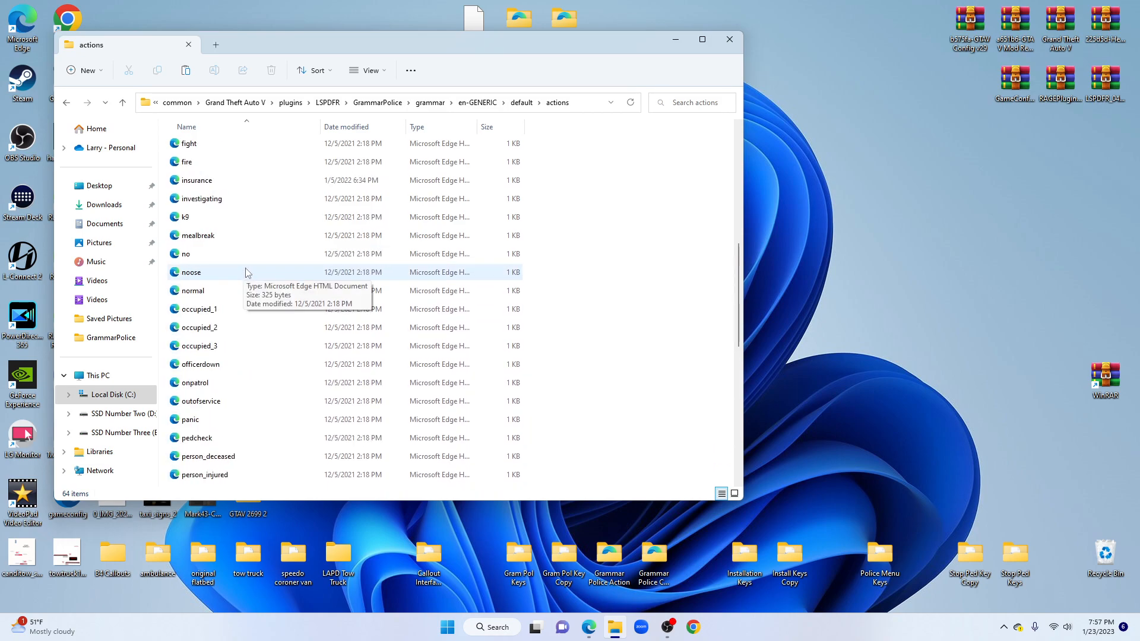
{"action": "scroll", "coordinate": [249, 270], "scroll_direction": "up", "scroll_amount": 4}
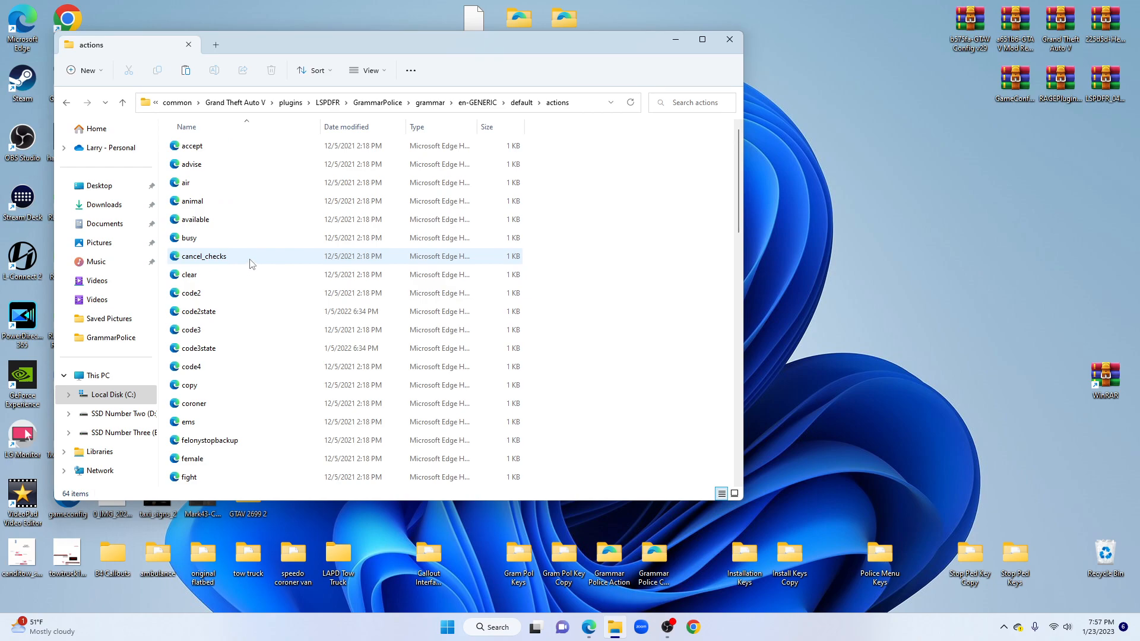
- View the default available action file in the browser, close it, and return to the actions folder in File Explorer
{"action": "double_click", "coordinate": [233, 221]}
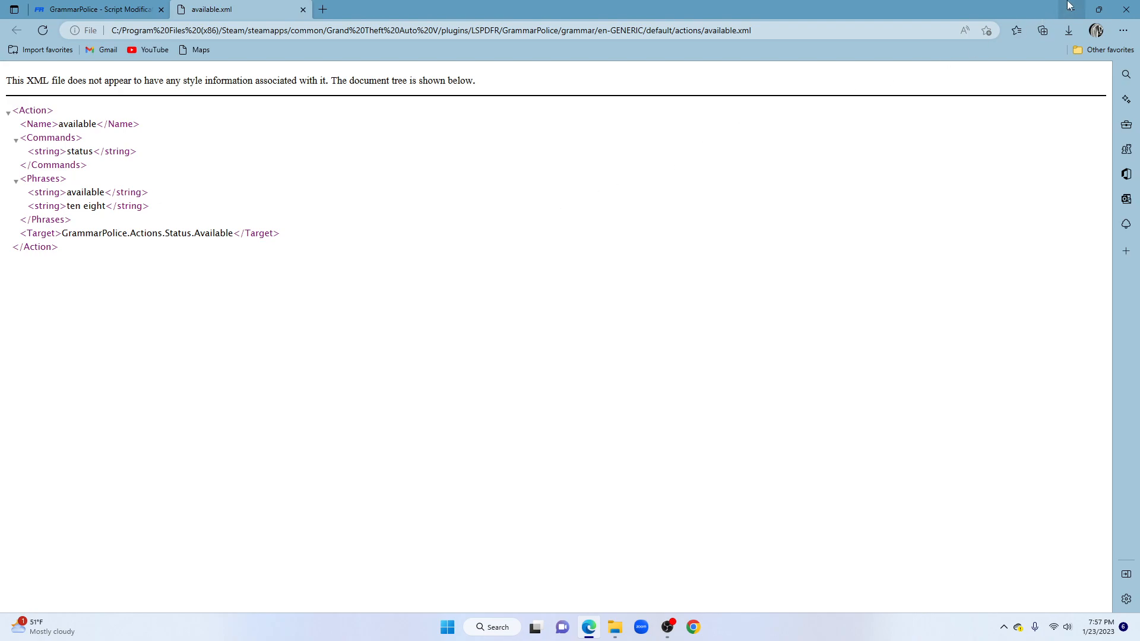
{"action": "left_click", "coordinate": [303, 10]}
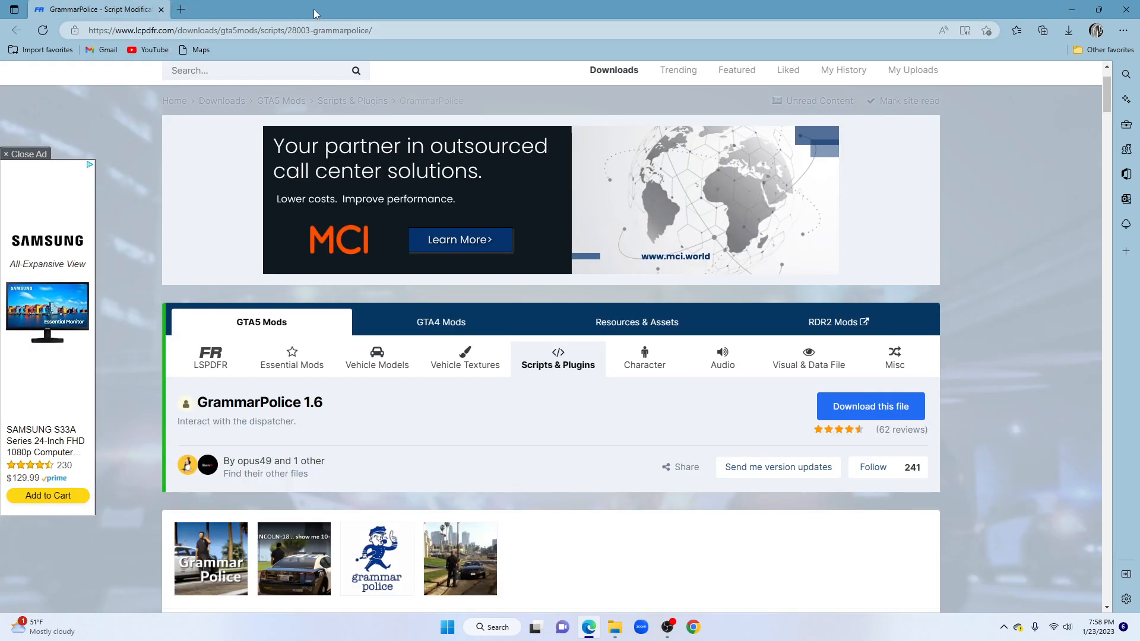
{"action": "left_click", "coordinate": [614, 627]}
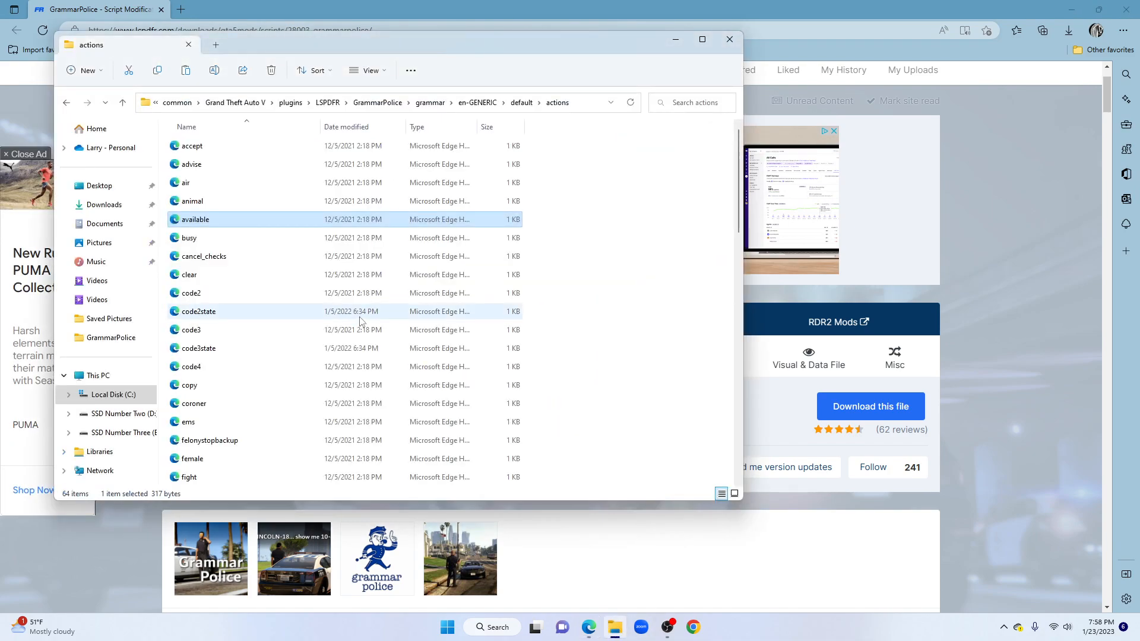
- Check the contents of the actions folder inside en-GENERIC's custom folder and return to en-GENERIC
{"action": "left_click", "coordinate": [66, 103]}
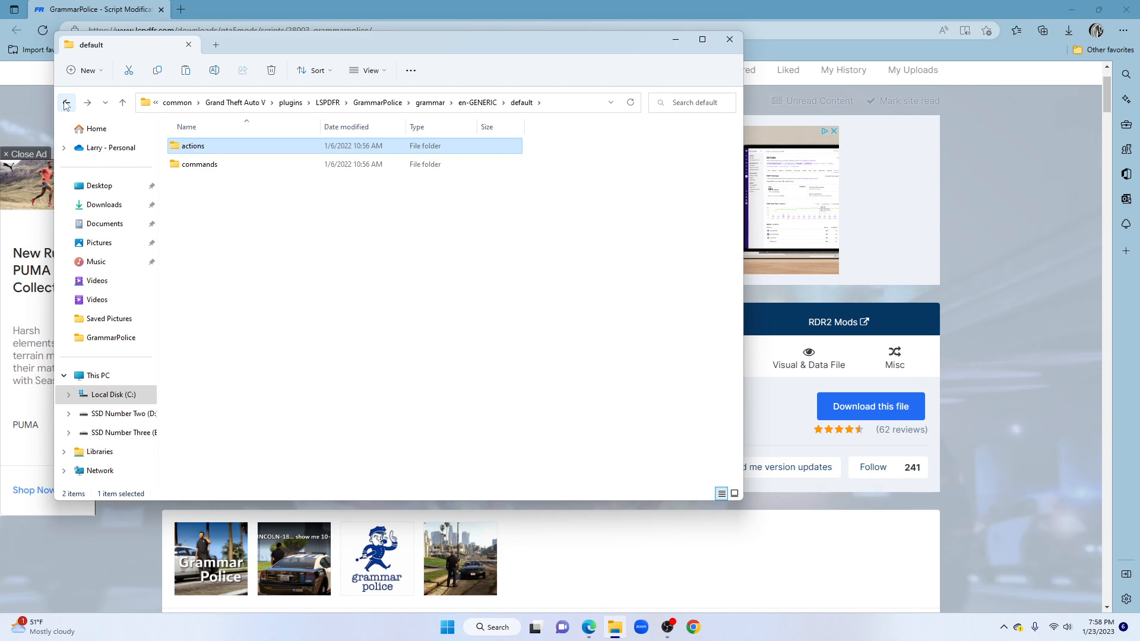
{"action": "left_click", "coordinate": [66, 103]}
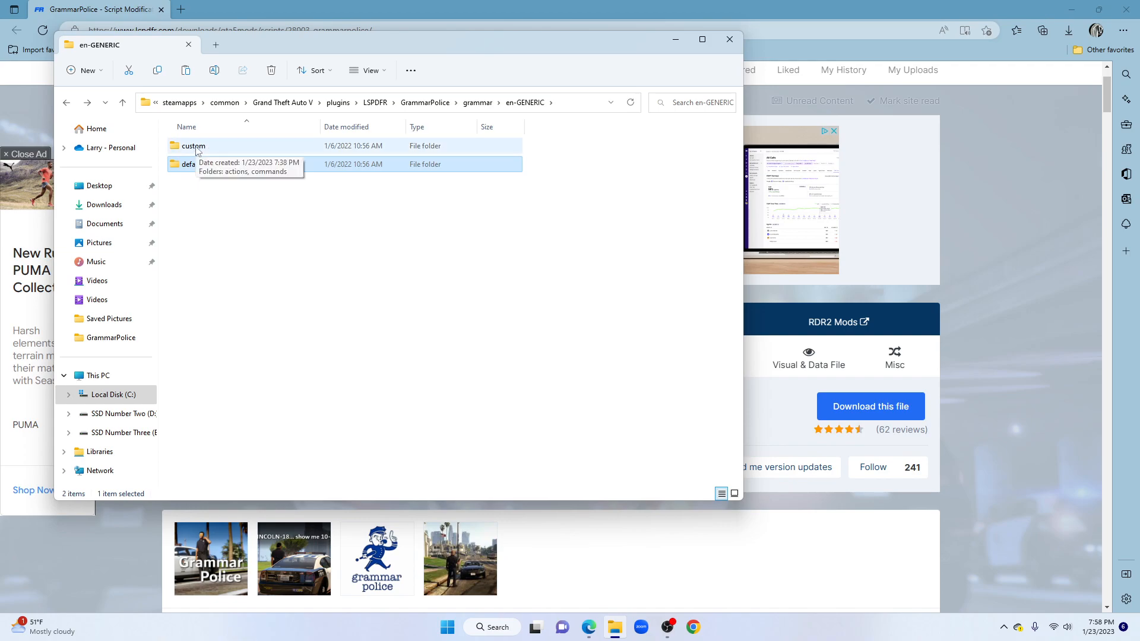
{"action": "double_click", "coordinate": [197, 148]}
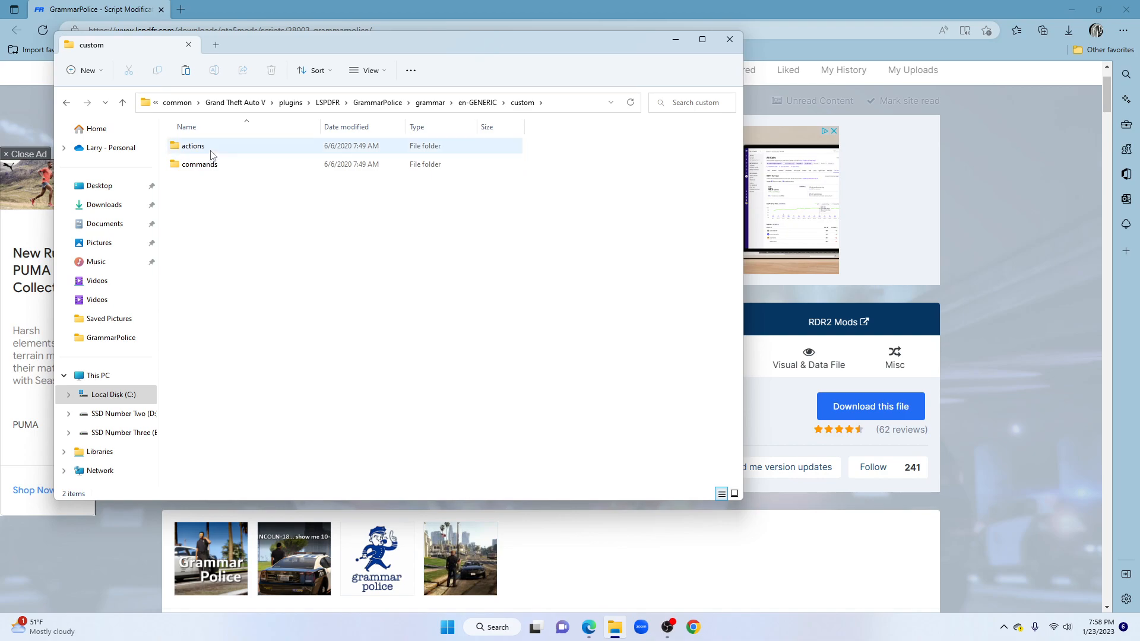
{"action": "double_click", "coordinate": [213, 152]}
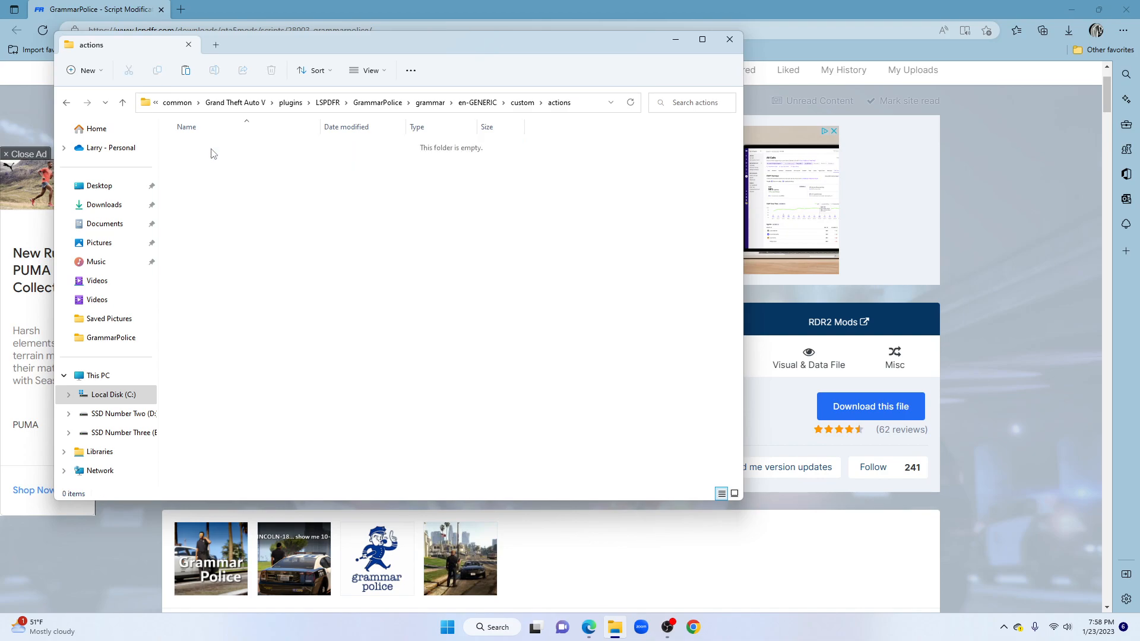
{"action": "left_click", "coordinate": [66, 104]}
{"action": "left_click", "coordinate": [66, 104]}
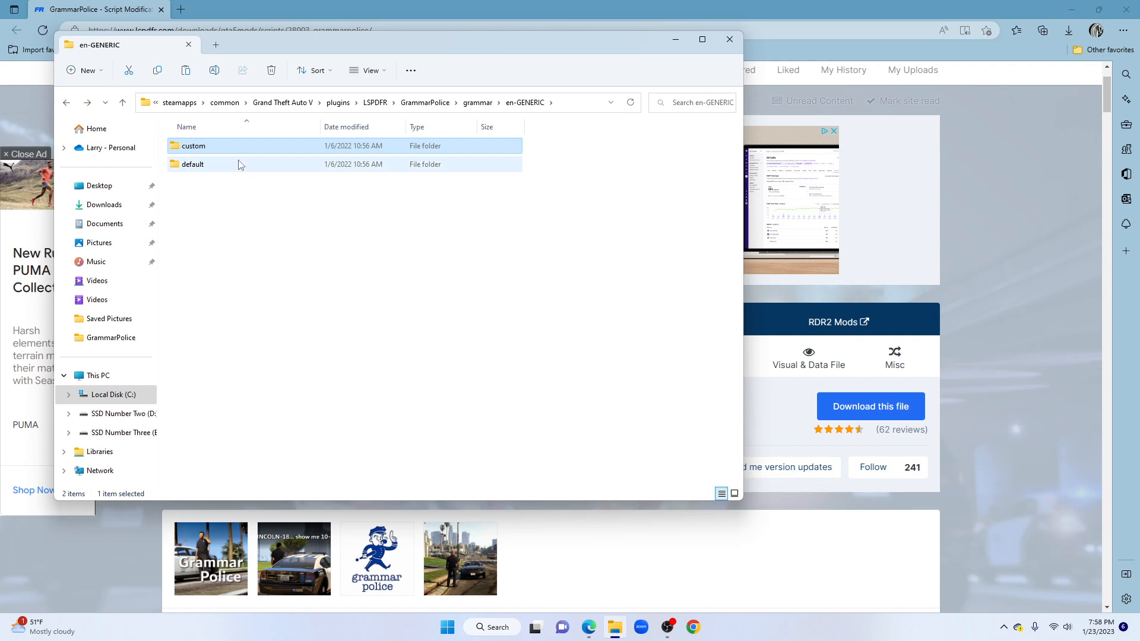
- Copy all the action files from the actions folder inside en-GENERIC's default folder
{"action": "double_click", "coordinate": [209, 169]}
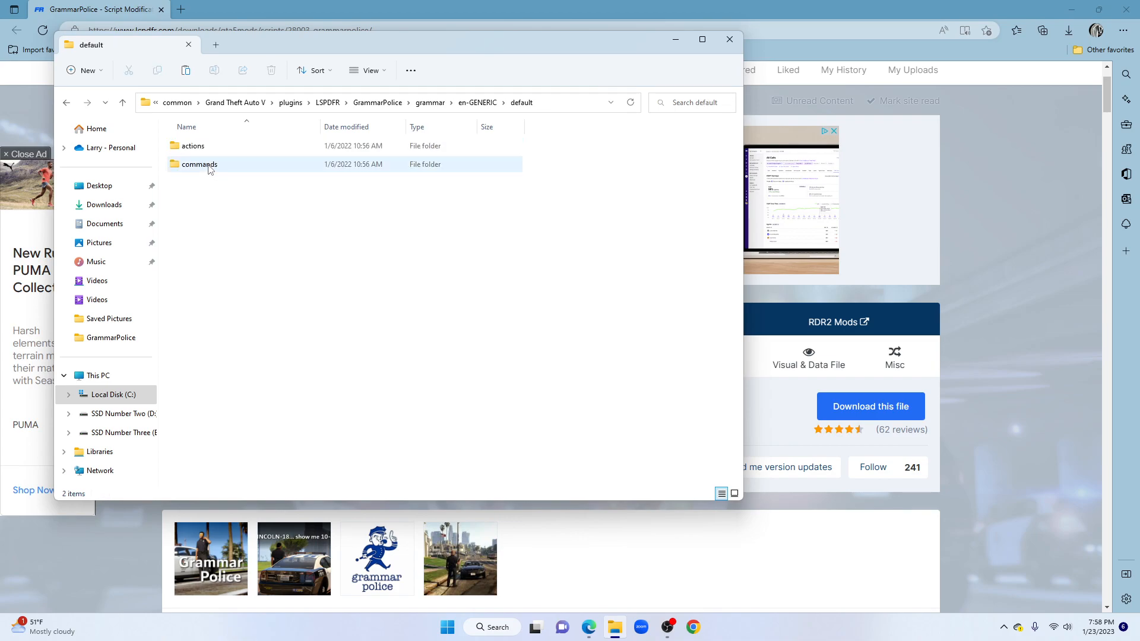
{"action": "left_click_drag", "start_coordinate": [290, 42], "coordinate": [272, 48]}
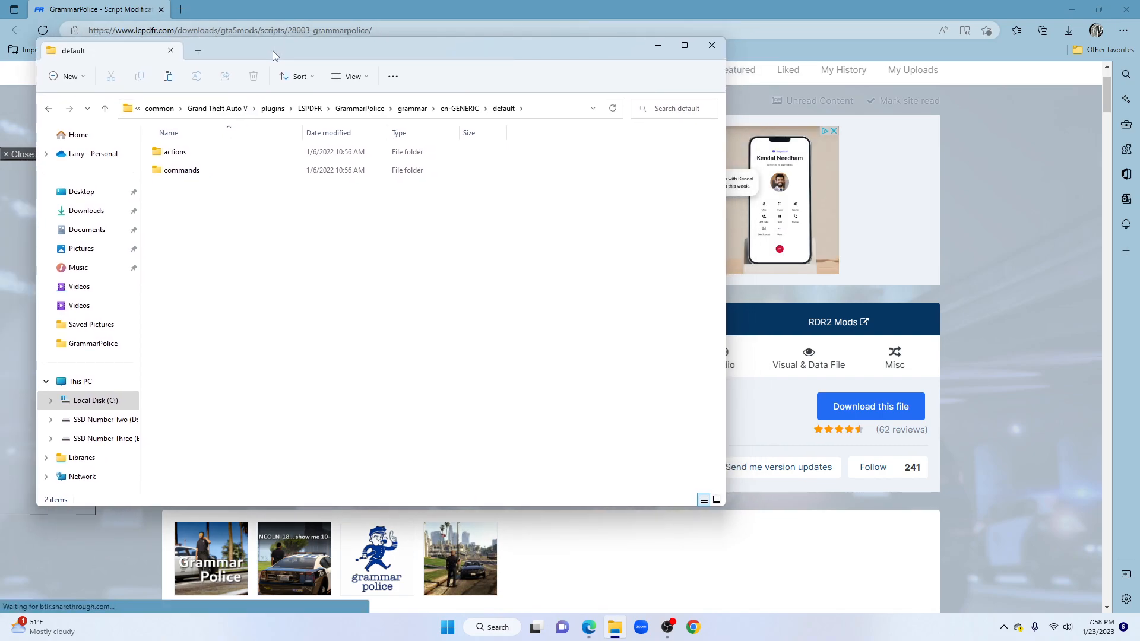
{"action": "double_click", "coordinate": [221, 156]}
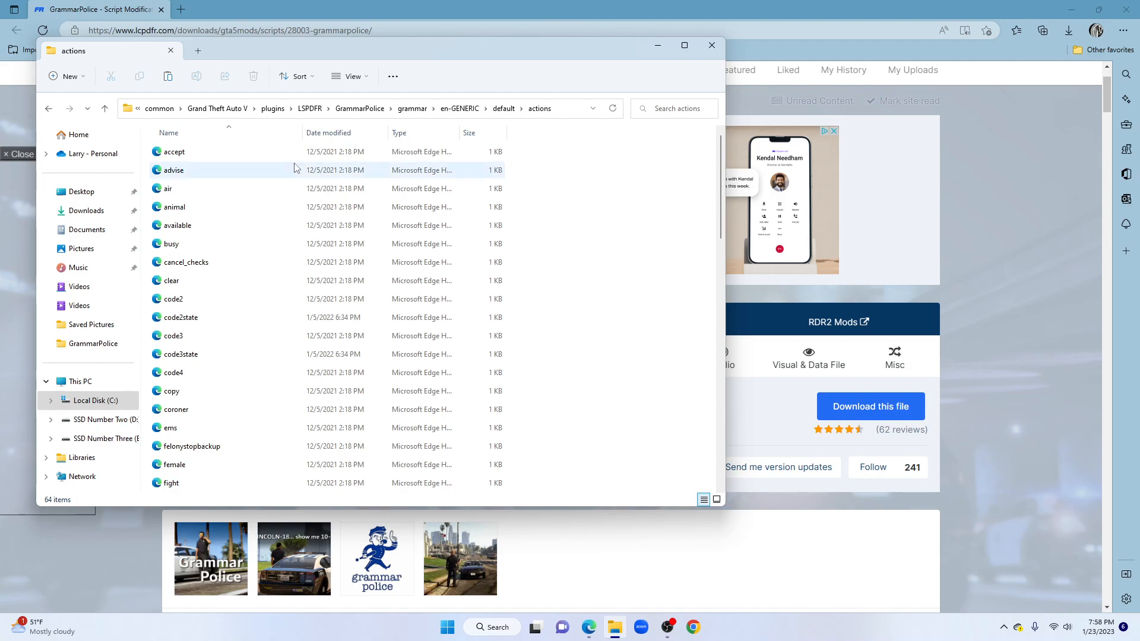
{"action": "left_click_drag", "start_coordinate": [633, 150], "coordinate": [264, 606]}
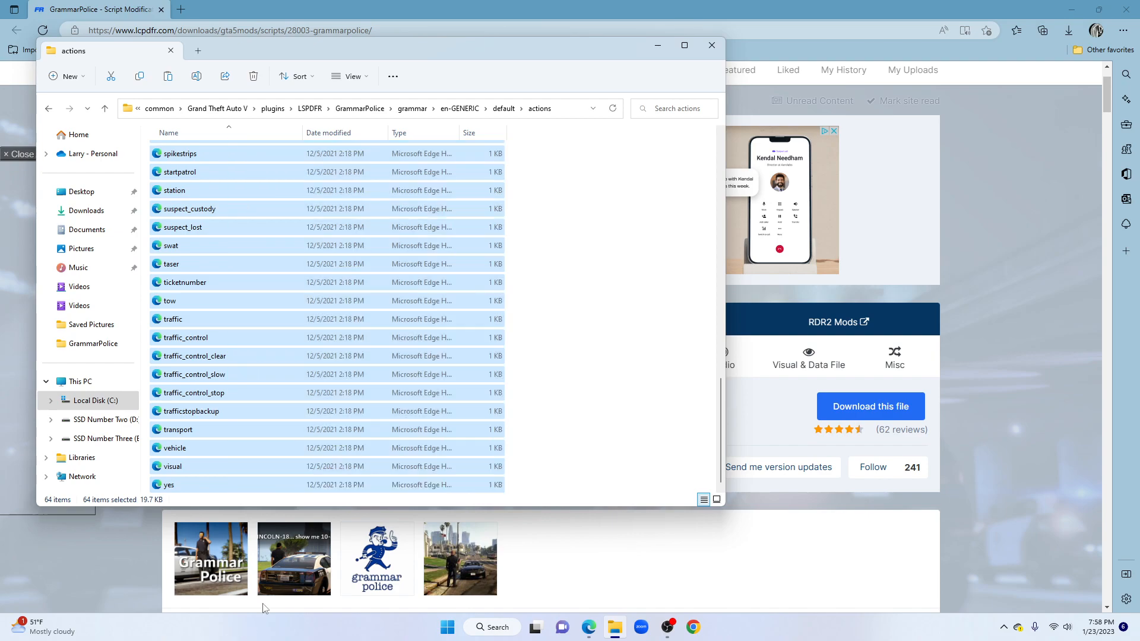
{"action": "right_click", "coordinate": [382, 265]}
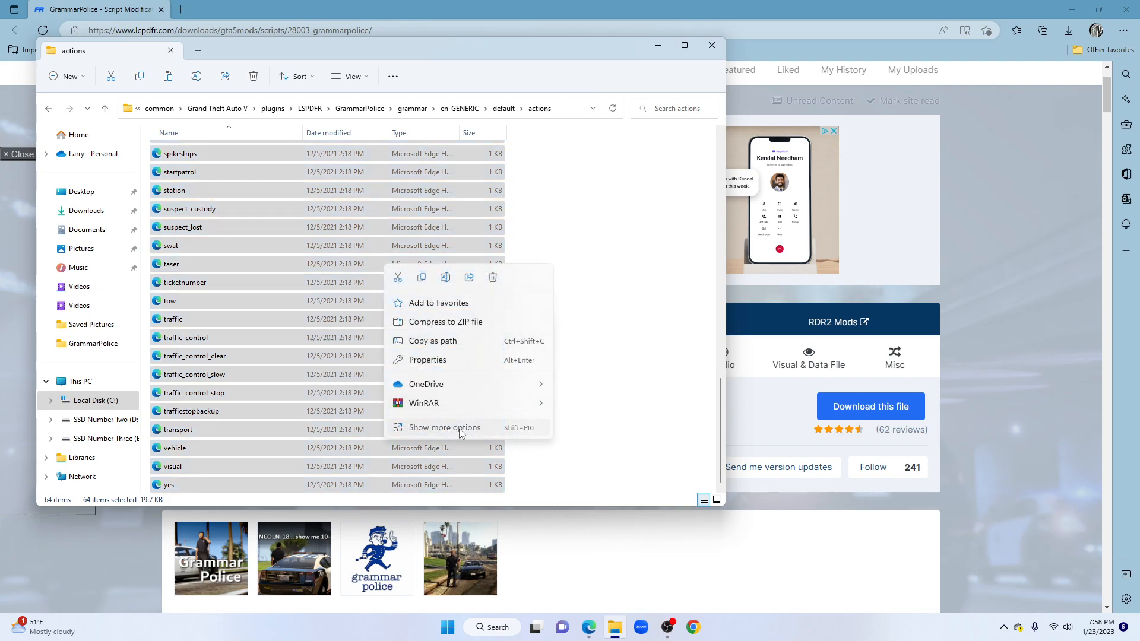
{"action": "left_click", "coordinate": [458, 434]}
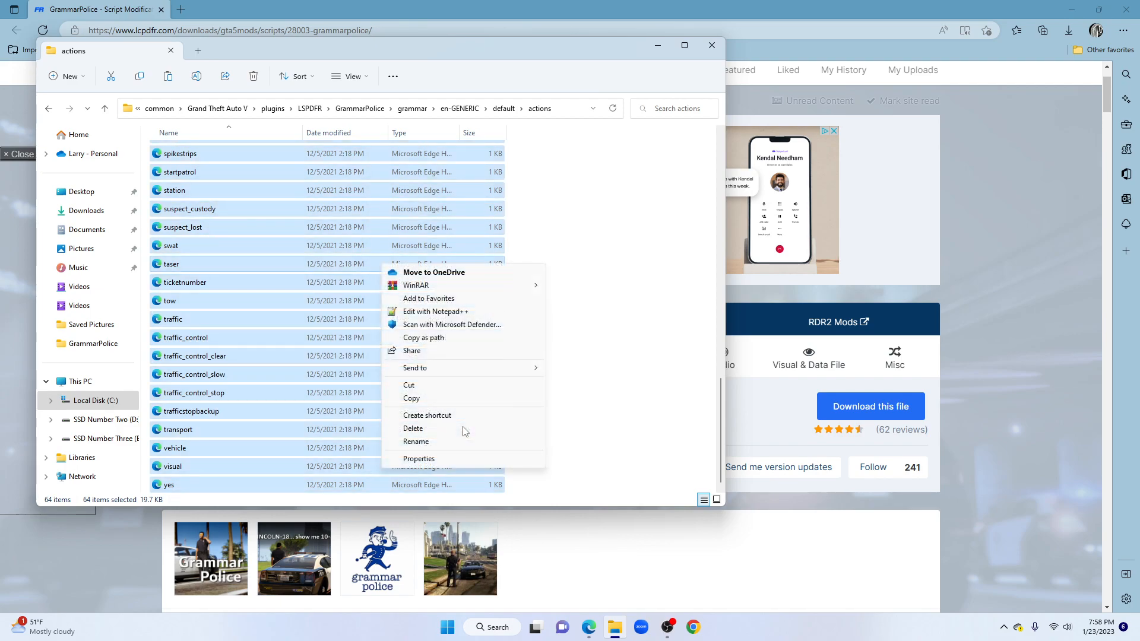
{"action": "left_click", "coordinate": [411, 398]}
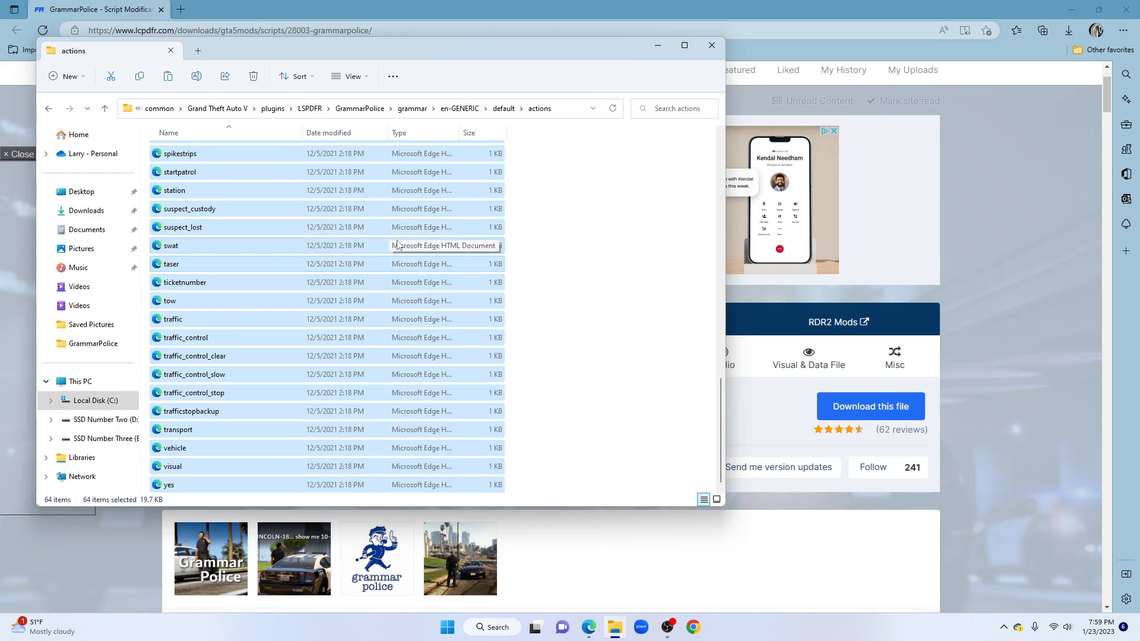
- Paste the copied action files into the actions folder inside en-GENERIC's custom folder
{"action": "left_click", "coordinate": [49, 109]}
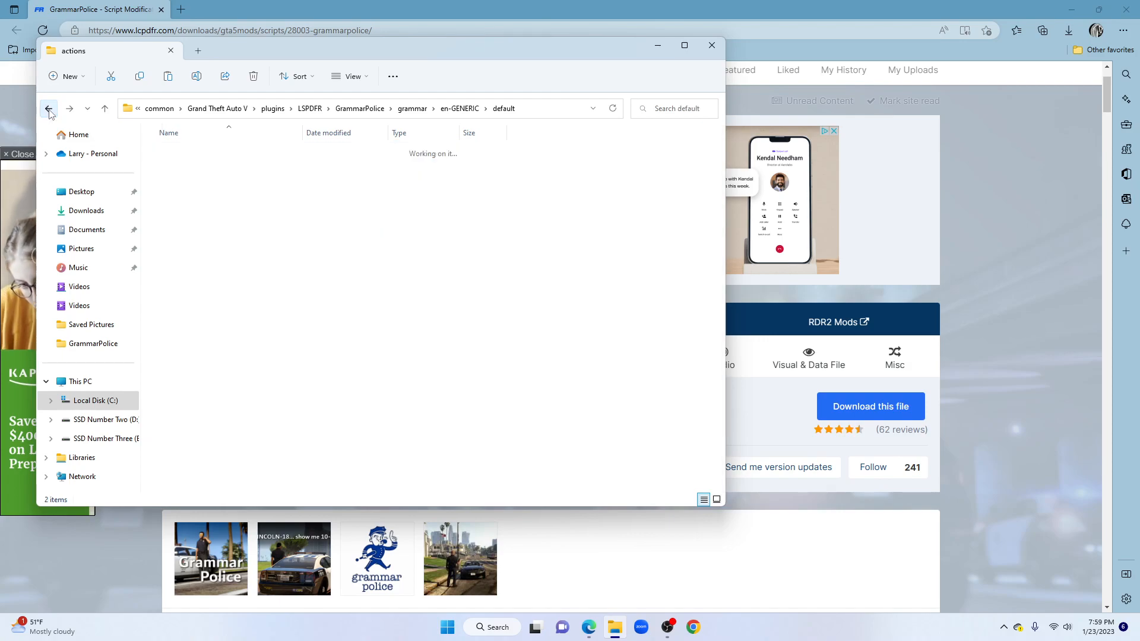
{"action": "left_click", "coordinate": [49, 109]}
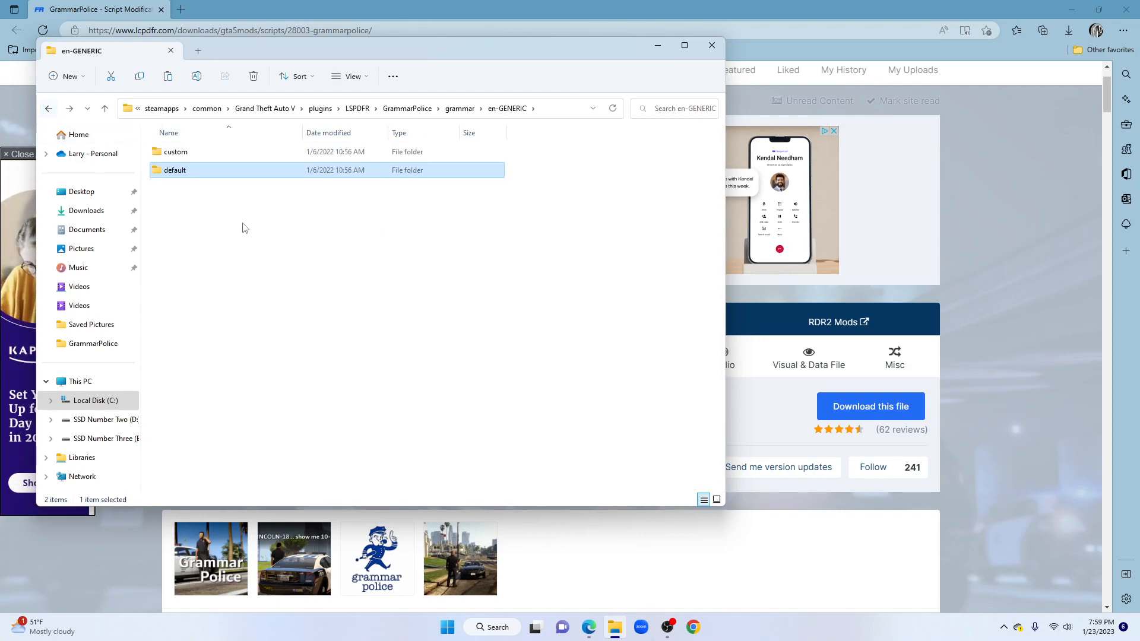
{"action": "double_click", "coordinate": [207, 152]}
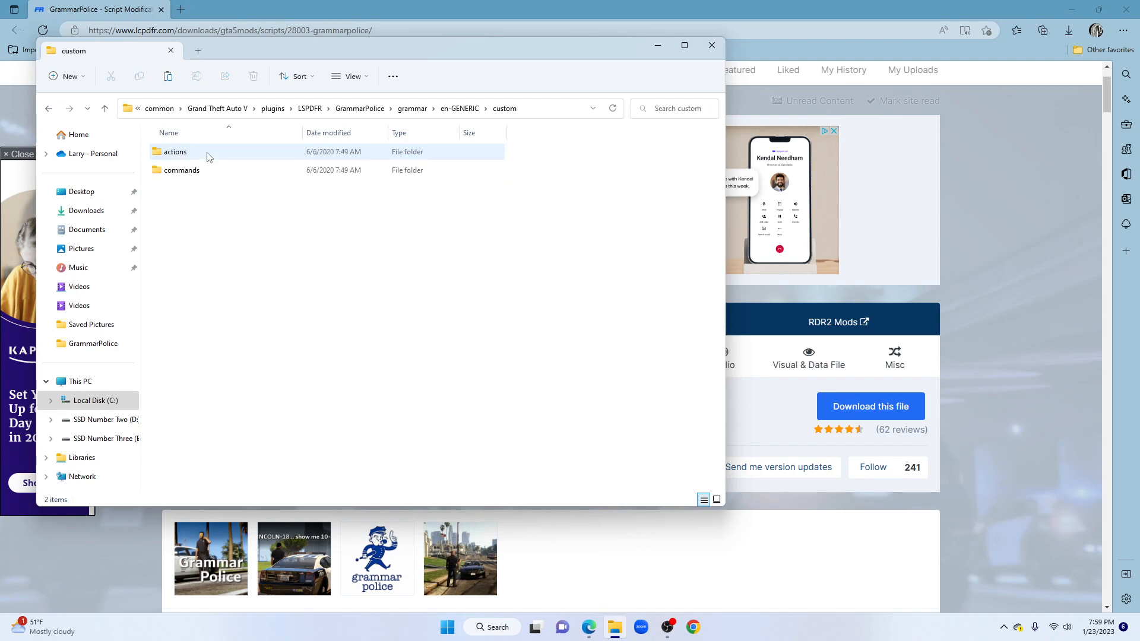
{"action": "double_click", "coordinate": [224, 153]}
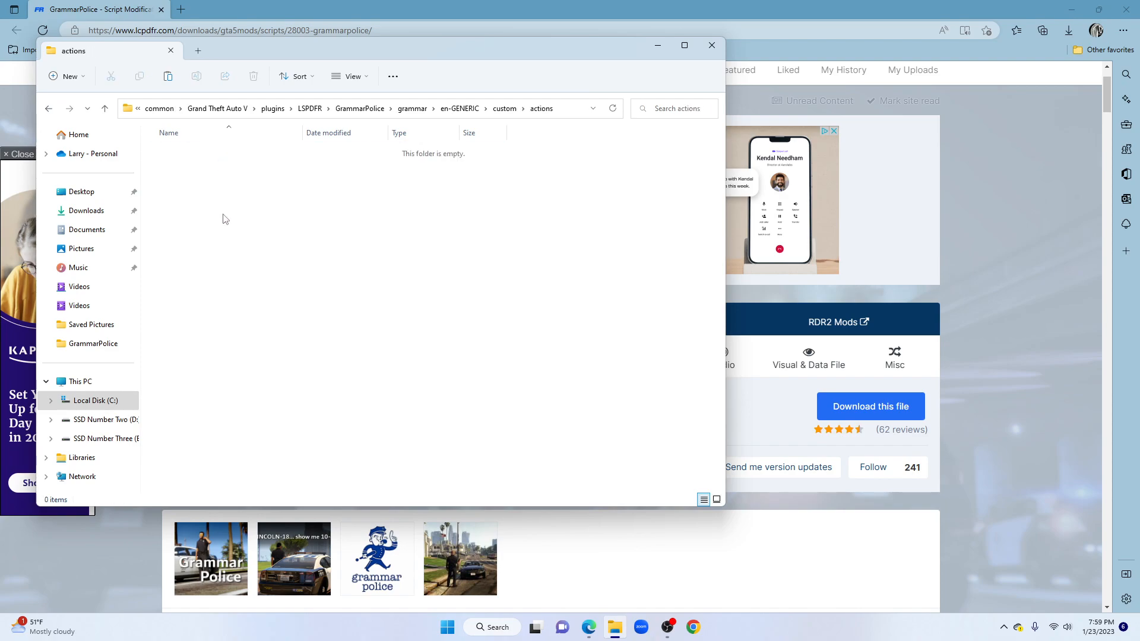
{"action": "right_click", "coordinate": [439, 259]}
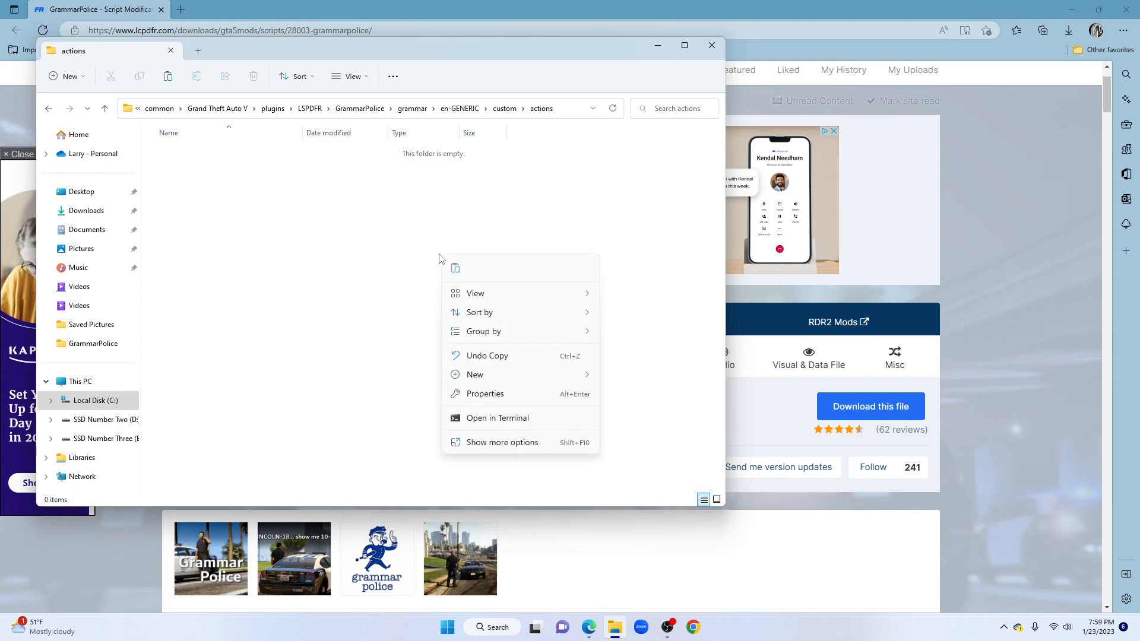
{"action": "left_click", "coordinate": [491, 444]}
{"action": "left_click", "coordinate": [532, 345]}
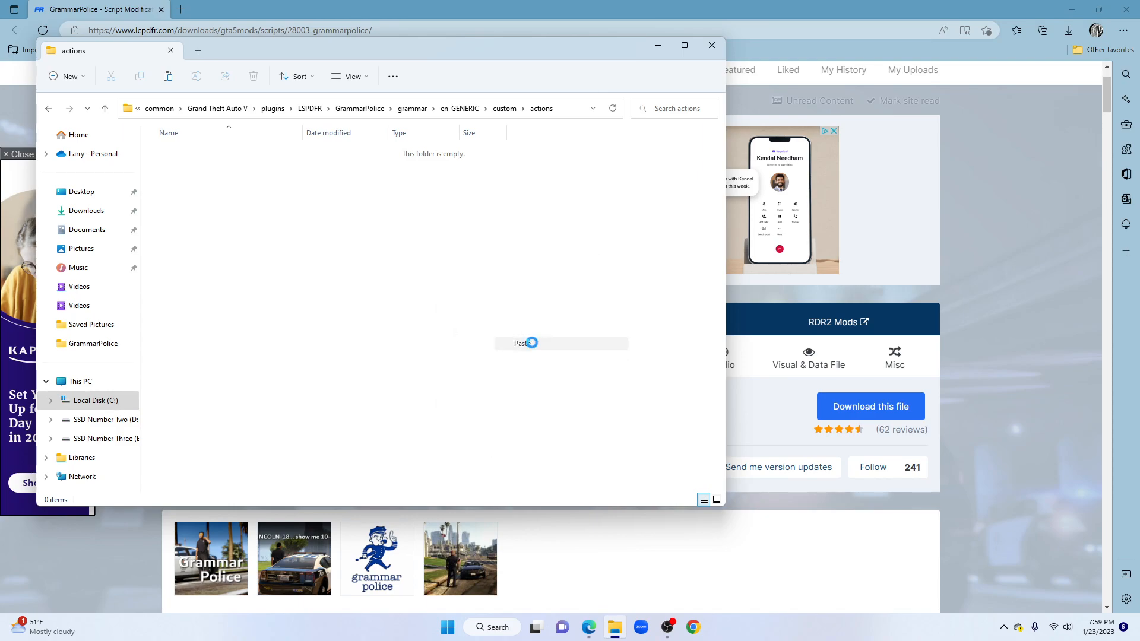
{"action": "left_click", "coordinate": [557, 315]}
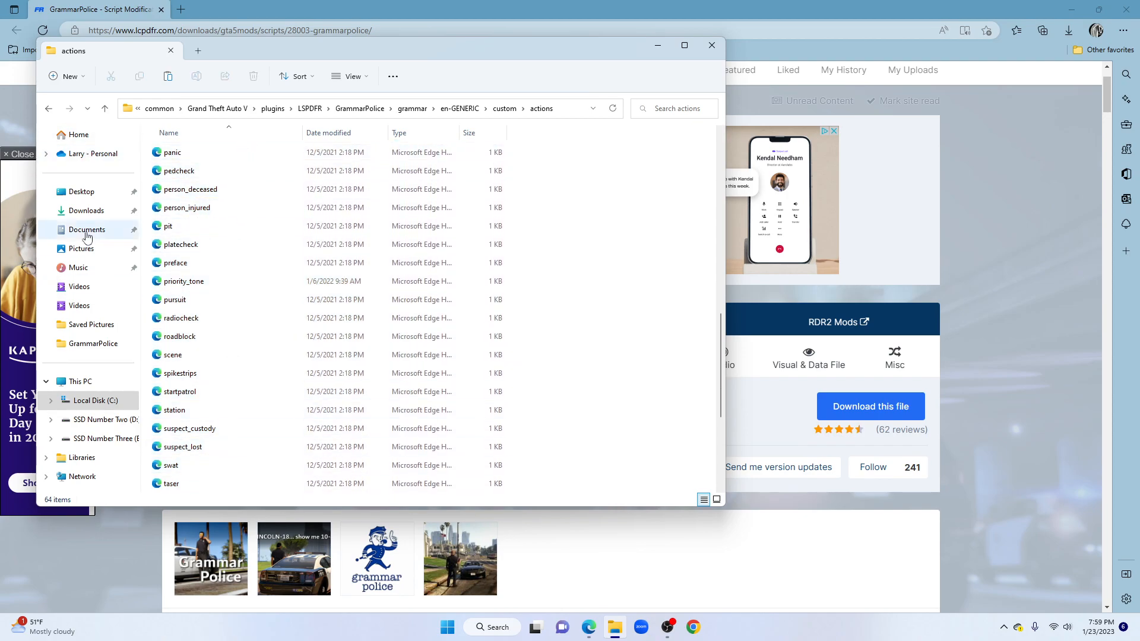
- Copy all the command files from the commands folder inside en-GENERIC's default folder
{"action": "left_click", "coordinate": [50, 111]}
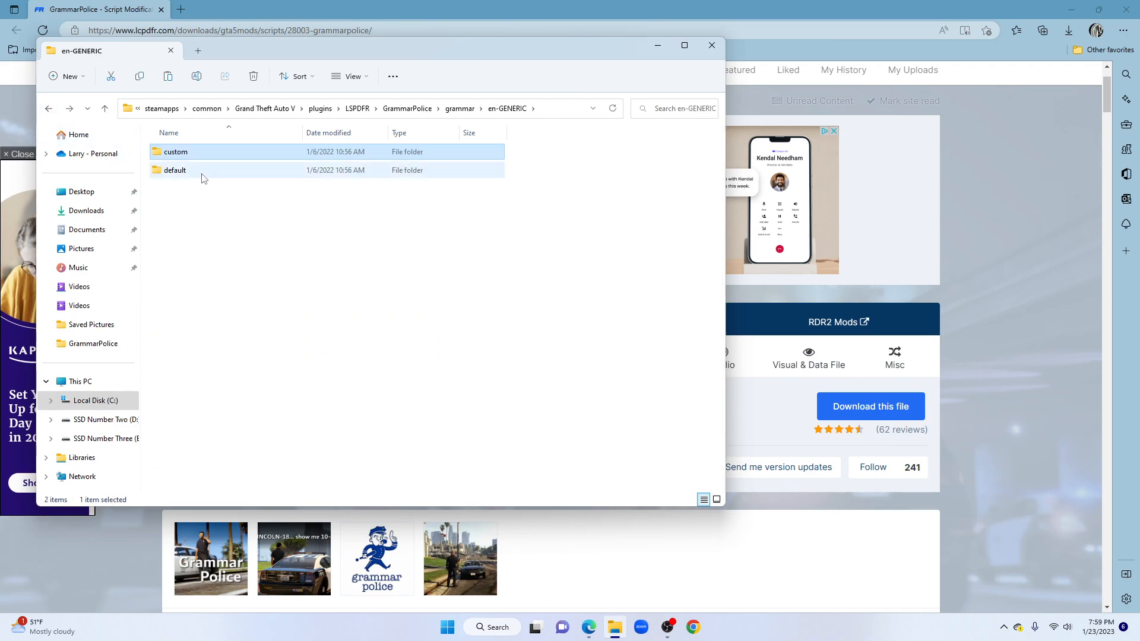
{"action": "double_click", "coordinate": [203, 171]}
{"action": "double_click", "coordinate": [205, 173]}
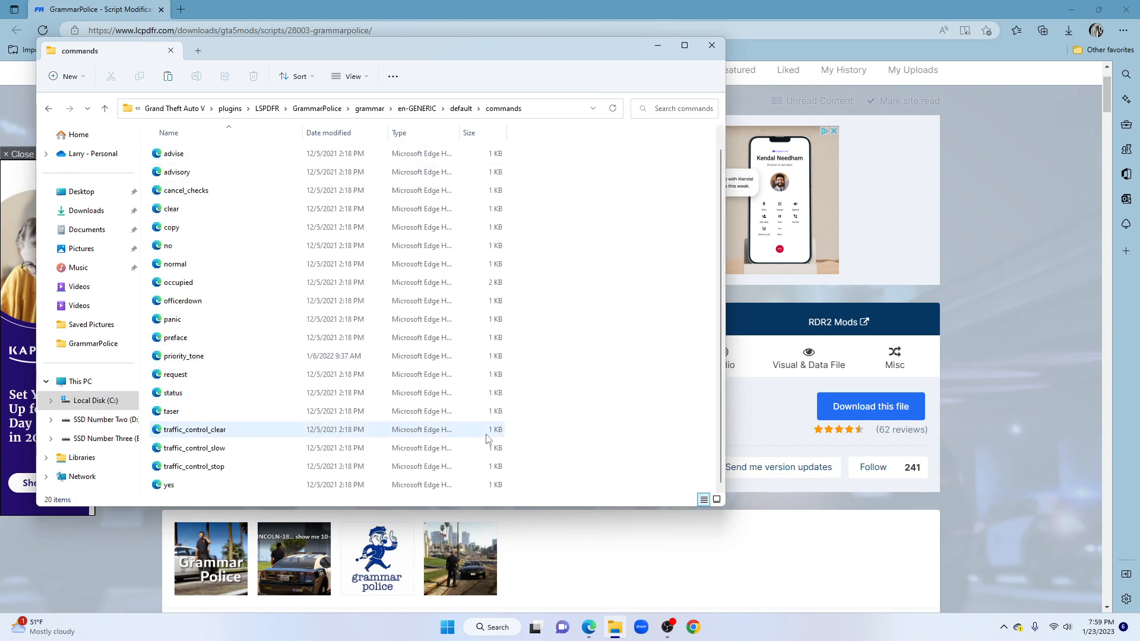
{"action": "scroll", "coordinate": [558, 393], "scroll_direction": "up", "scroll_amount": 1}
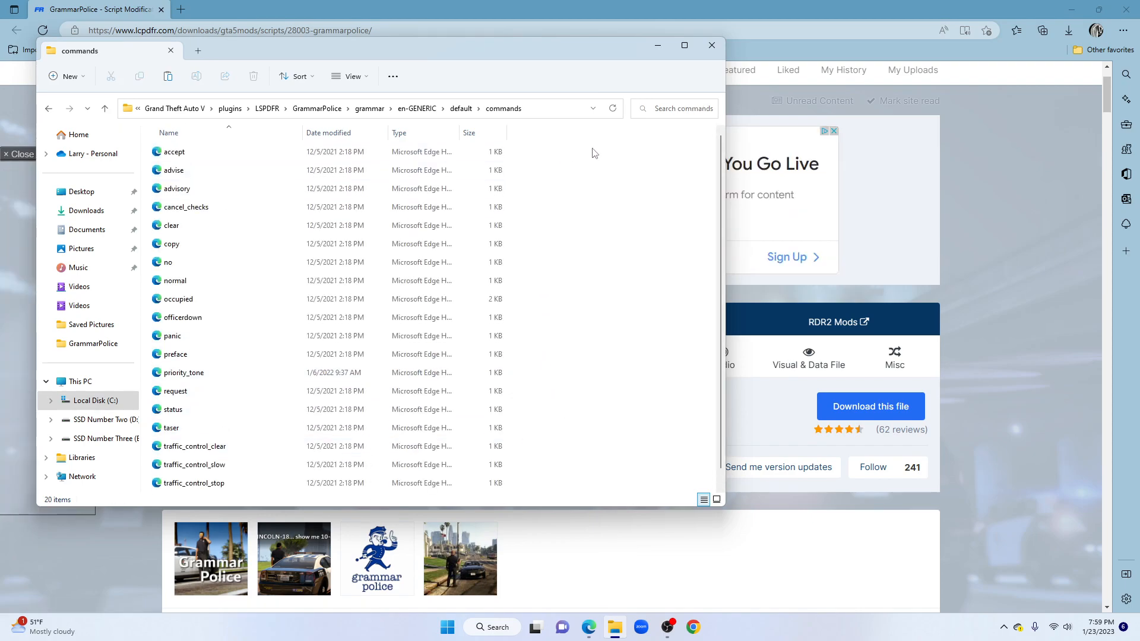
{"action": "left_click_drag", "start_coordinate": [615, 156], "coordinate": [249, 493]}
{"action": "right_click", "coordinate": [376, 324]}
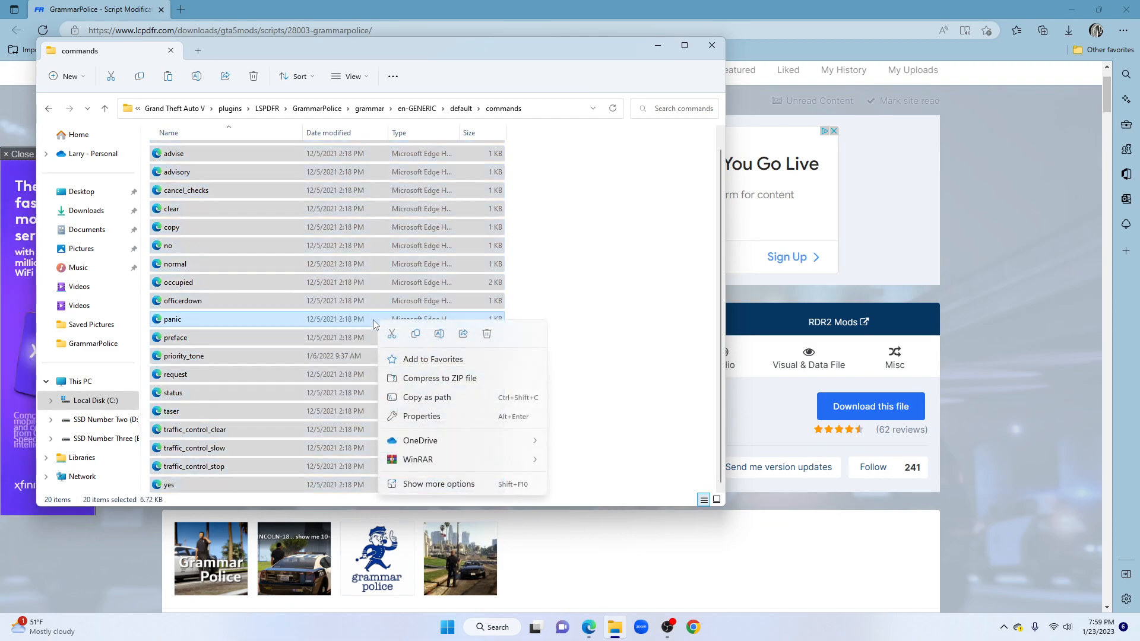
{"action": "left_click", "coordinate": [430, 486]}
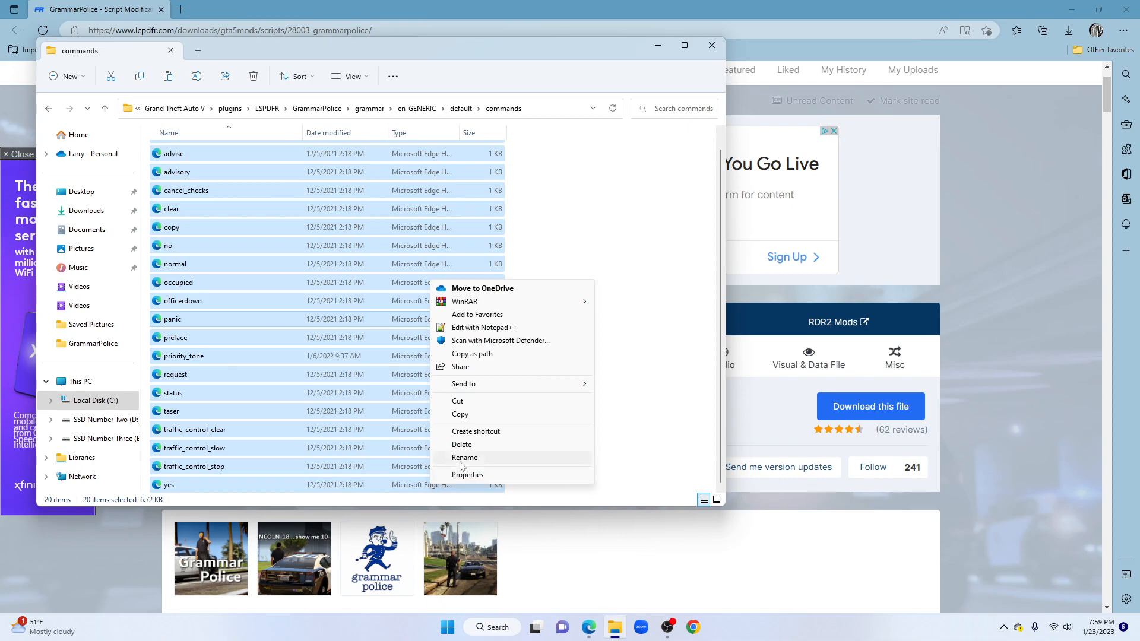
{"action": "left_click", "coordinate": [481, 417]}
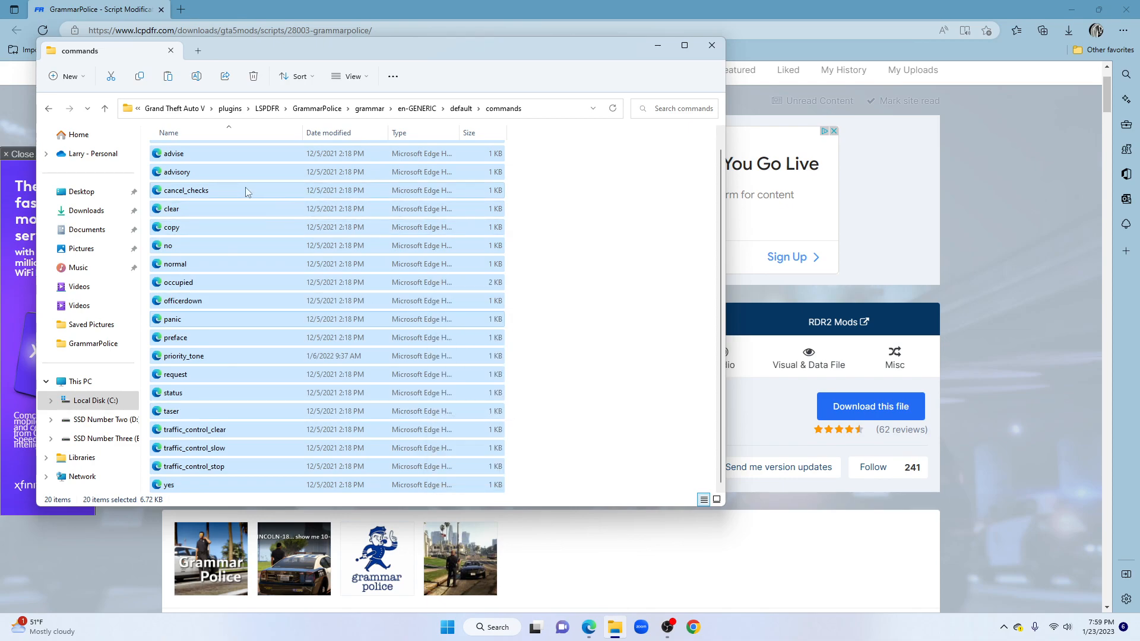
- Paste the copied command files into the commands folder inside en-GENERIC's custom folder
{"action": "left_click", "coordinate": [49, 109]}
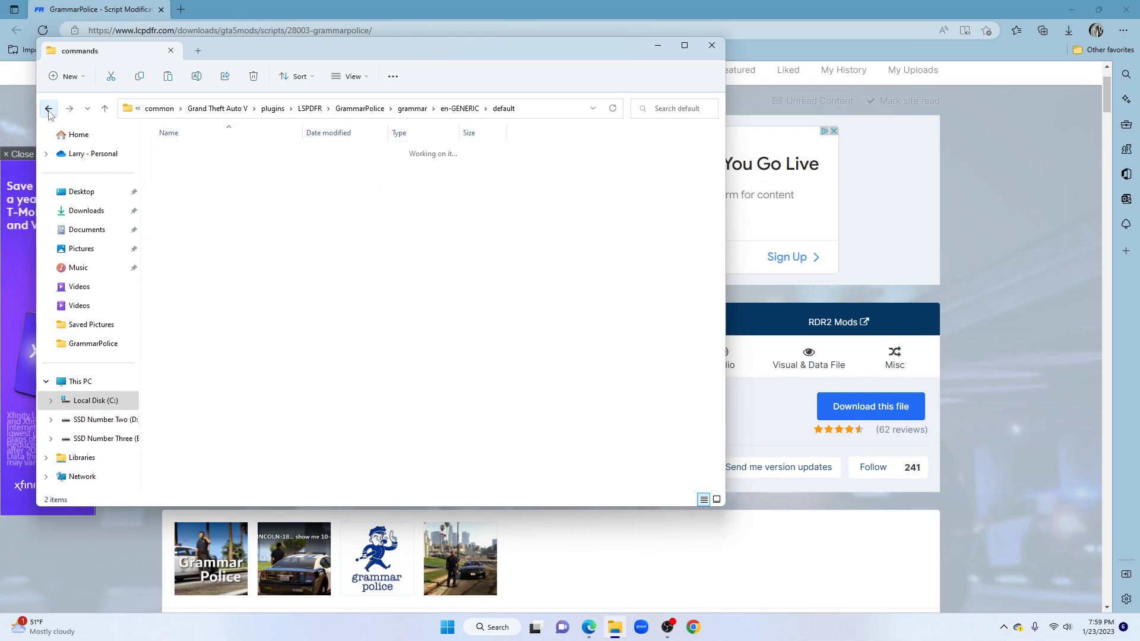
{"action": "left_click", "coordinate": [48, 109]}
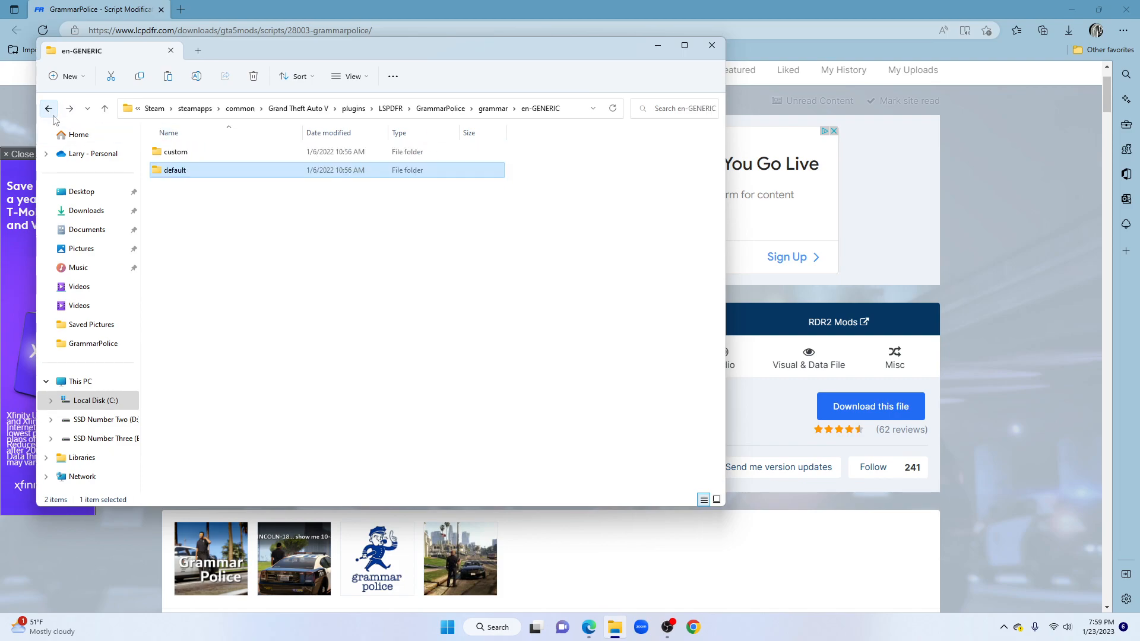
{"action": "double_click", "coordinate": [201, 152]}
{"action": "double_click", "coordinate": [204, 171]}
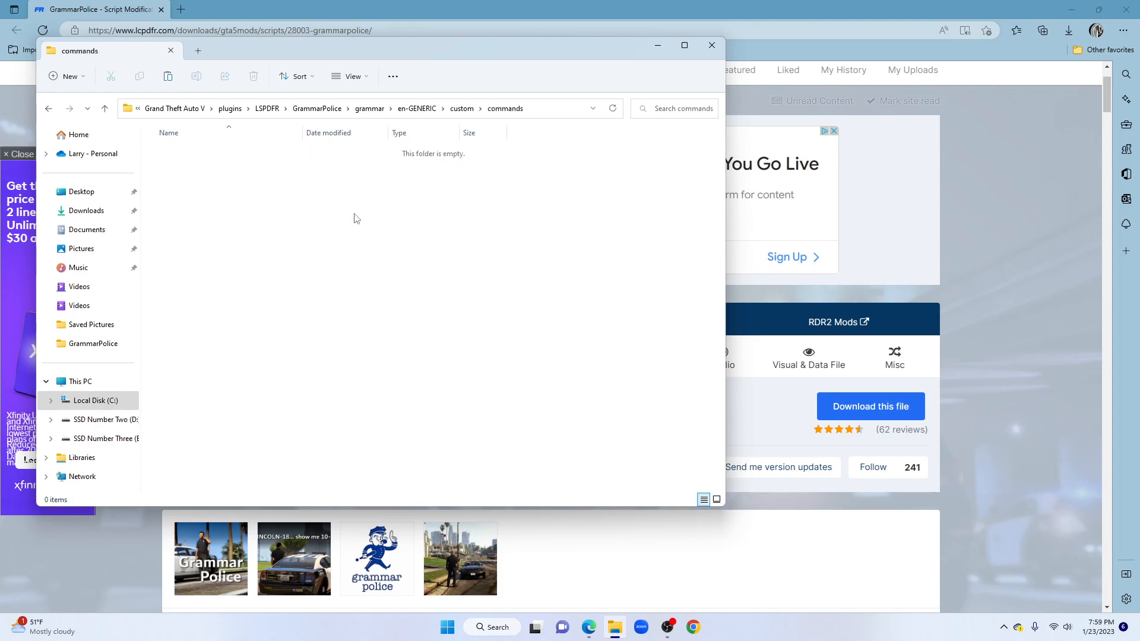
{"action": "right_click", "coordinate": [355, 218]}
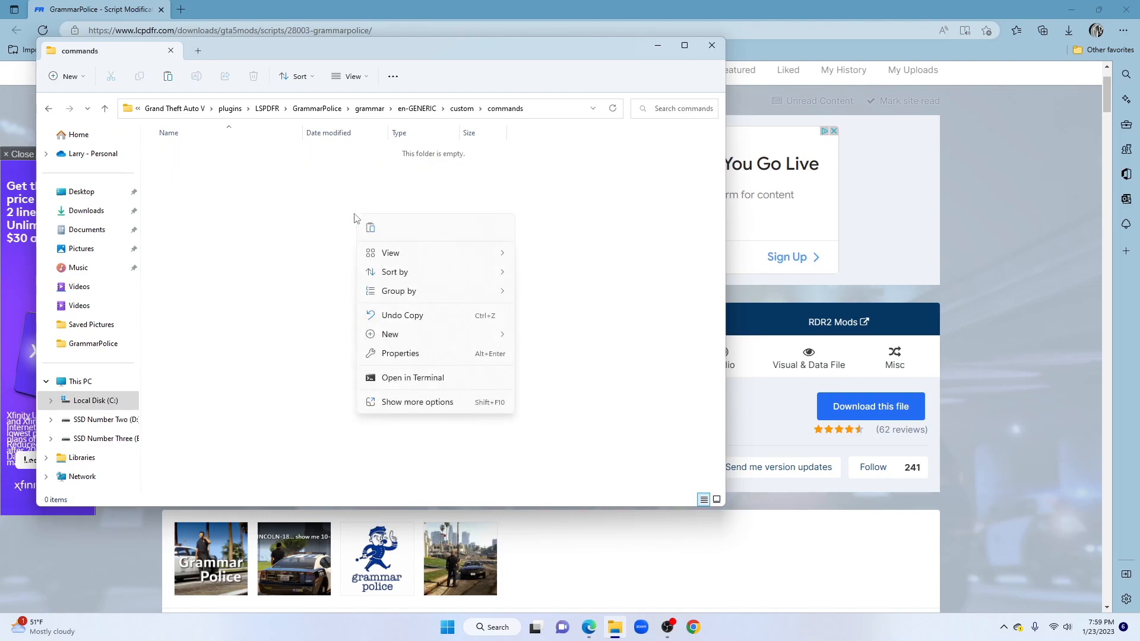
{"action": "left_click", "coordinate": [420, 406]}
{"action": "left_click", "coordinate": [449, 488]}
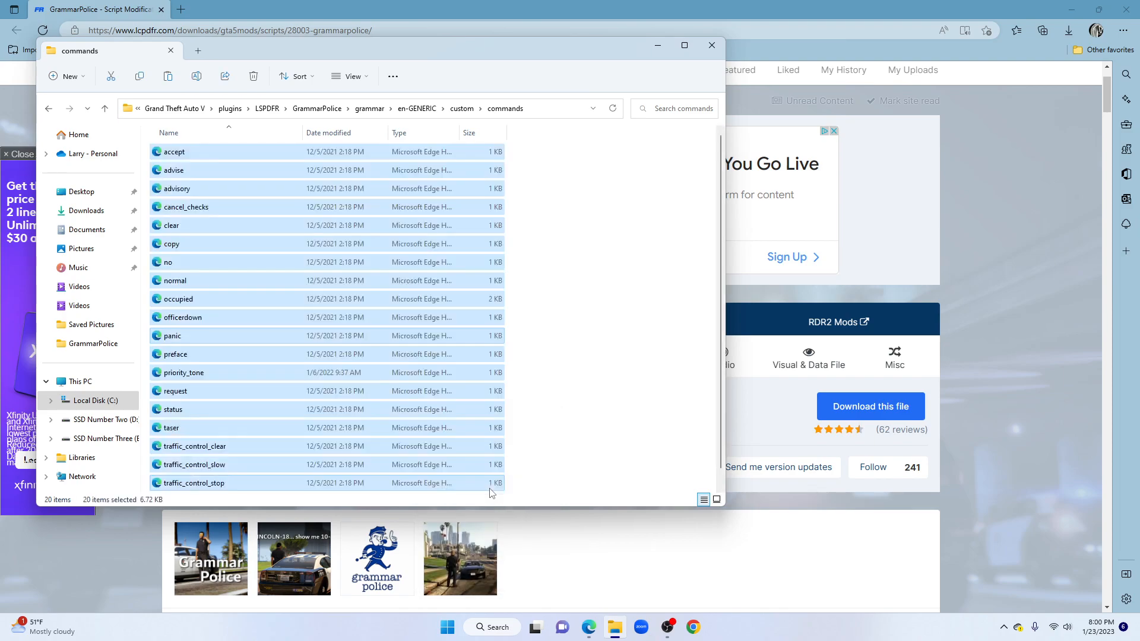
{"action": "scroll", "coordinate": [598, 293], "scroll_direction": "down", "scroll_amount": 1}
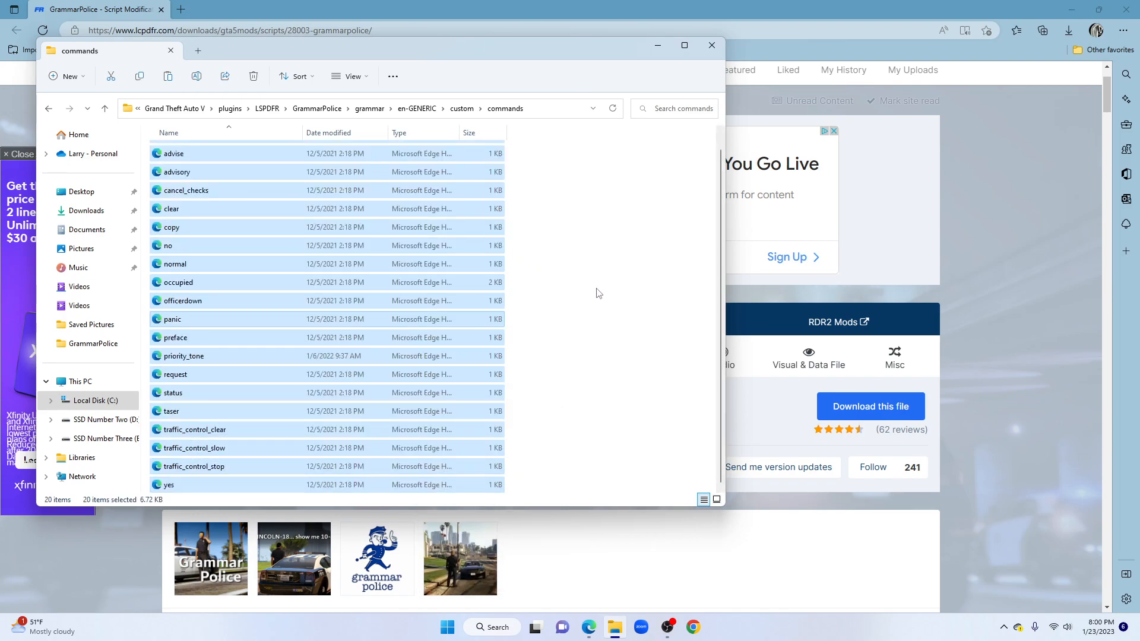
- Go back to en-GENERIC and open its custom folder to view the actions and commands folders
{"action": "left_click", "coordinate": [48, 109]}
{"action": "left_click", "coordinate": [49, 109]}
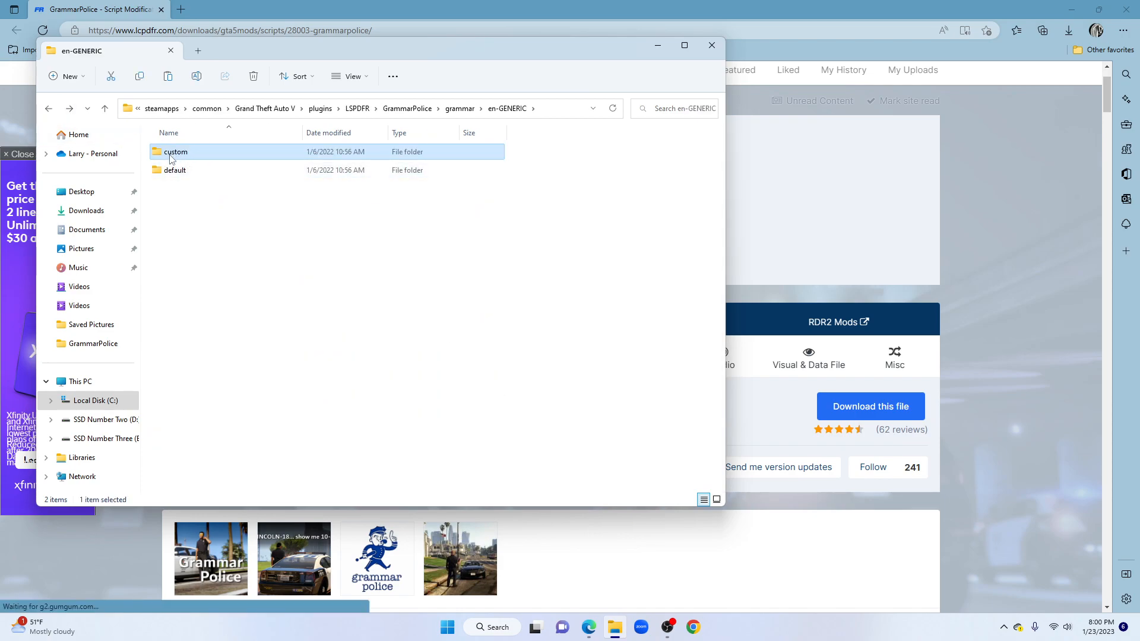
{"action": "double_click", "coordinate": [229, 154]}
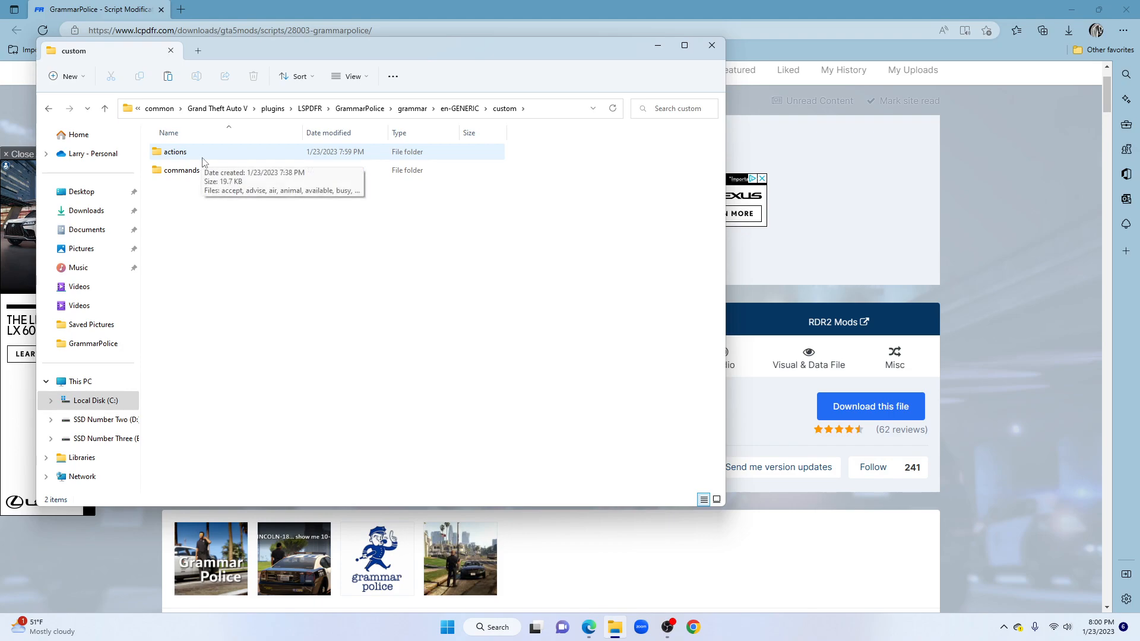
- Check the sound output and input devices in Windows Settings, then close Settings
{"action": "left_click", "coordinate": [448, 627]}
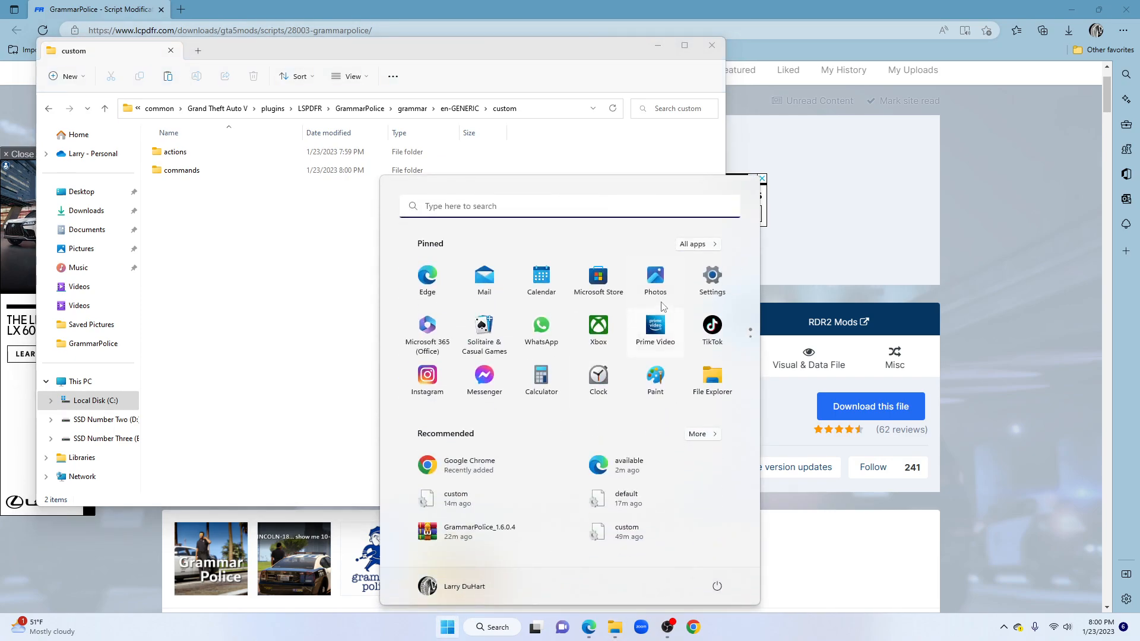
{"action": "left_click", "coordinate": [712, 276]}
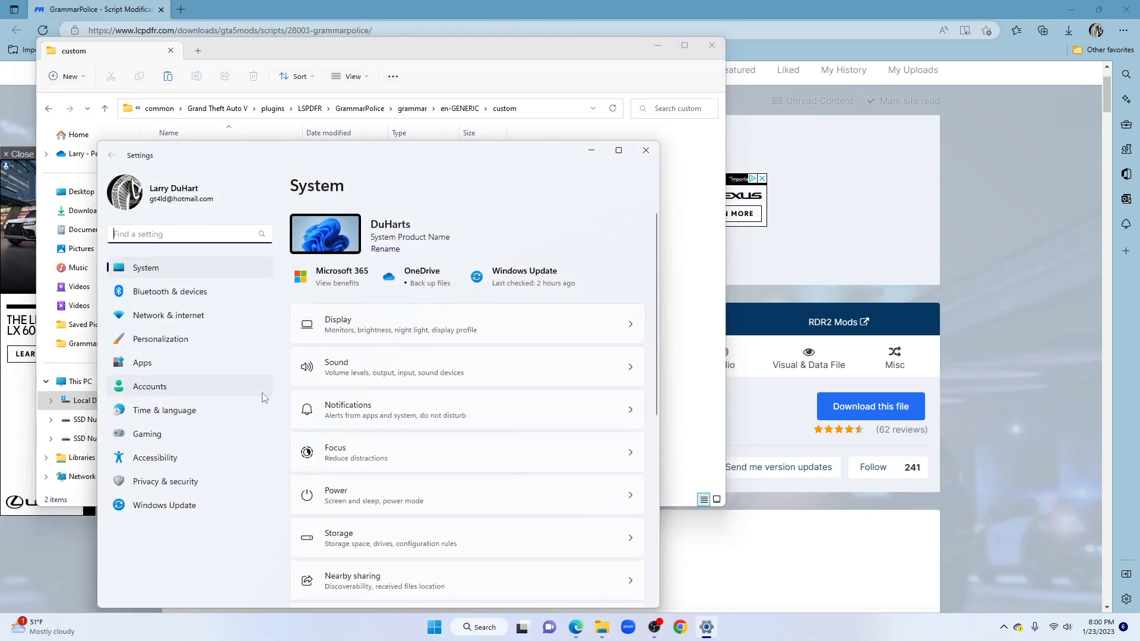
{"action": "left_click", "coordinate": [415, 368]}
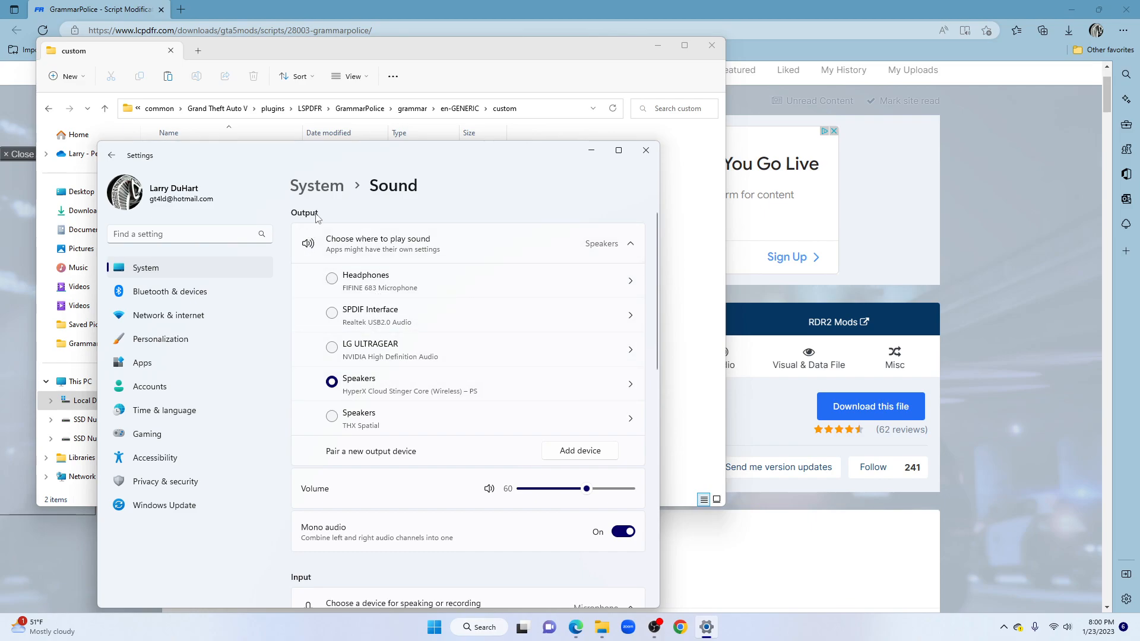
{"action": "scroll", "coordinate": [386, 491], "scroll_direction": "down", "scroll_amount": 5}
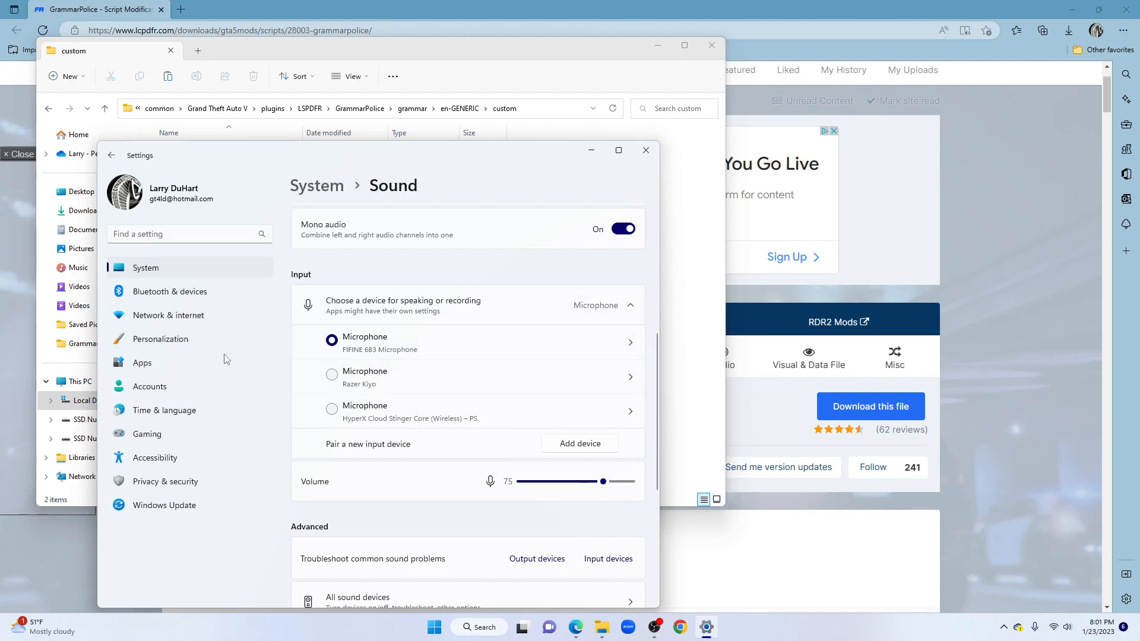
{"action": "left_click", "coordinate": [642, 156]}
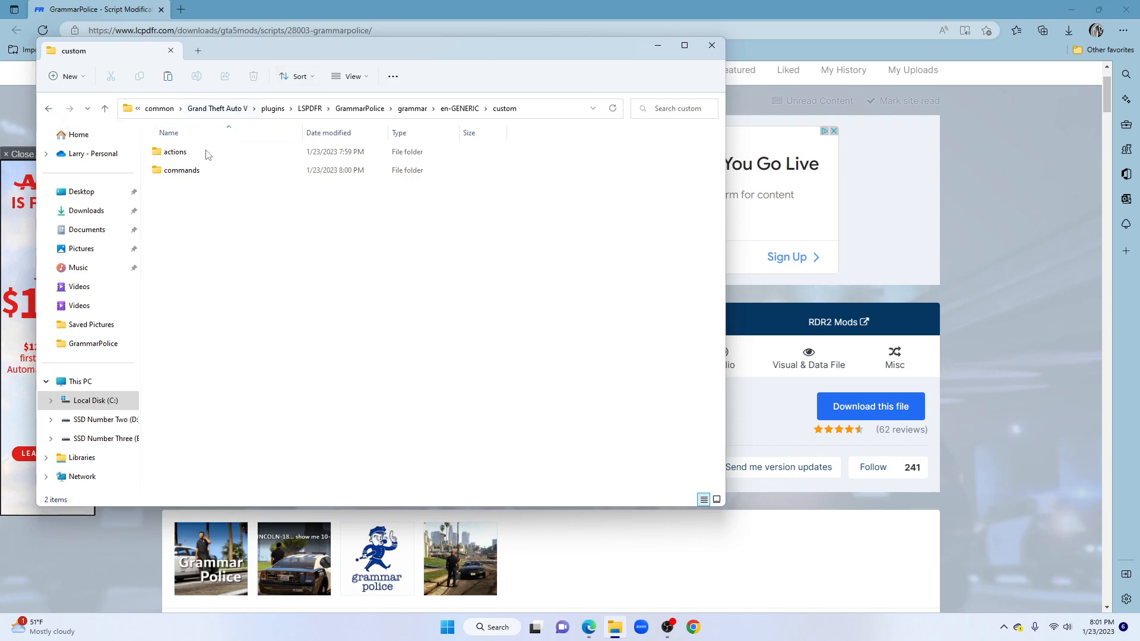
- Look through the action files in the actions folder inside en-GENERIC's custom folder and return to custom
{"action": "left_click", "coordinate": [49, 108]}
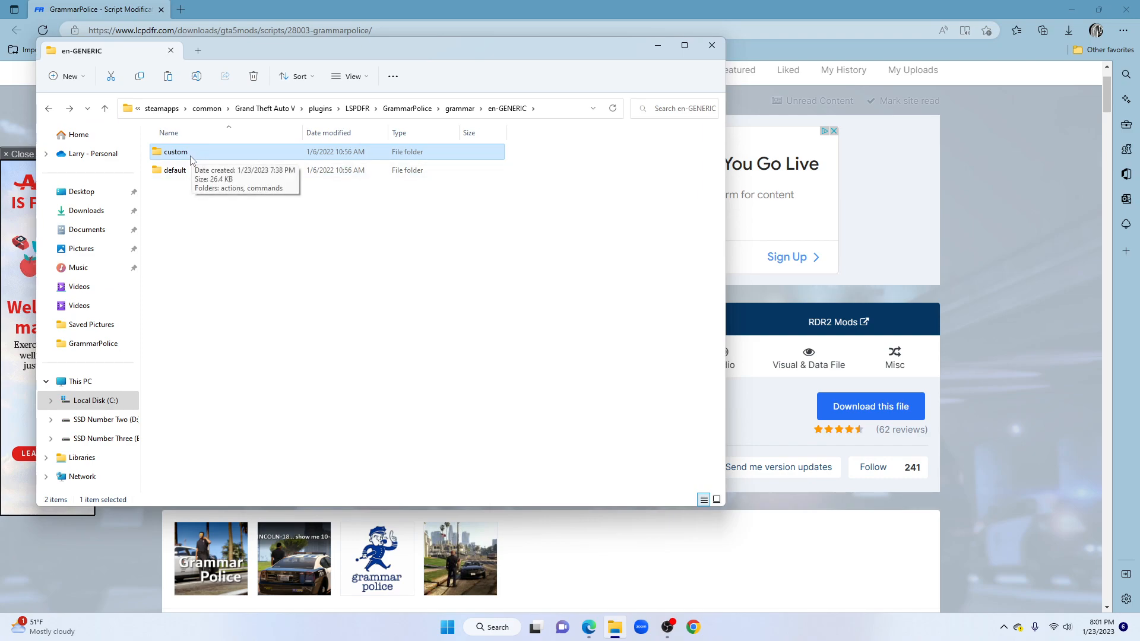
{"action": "double_click", "coordinate": [209, 152]}
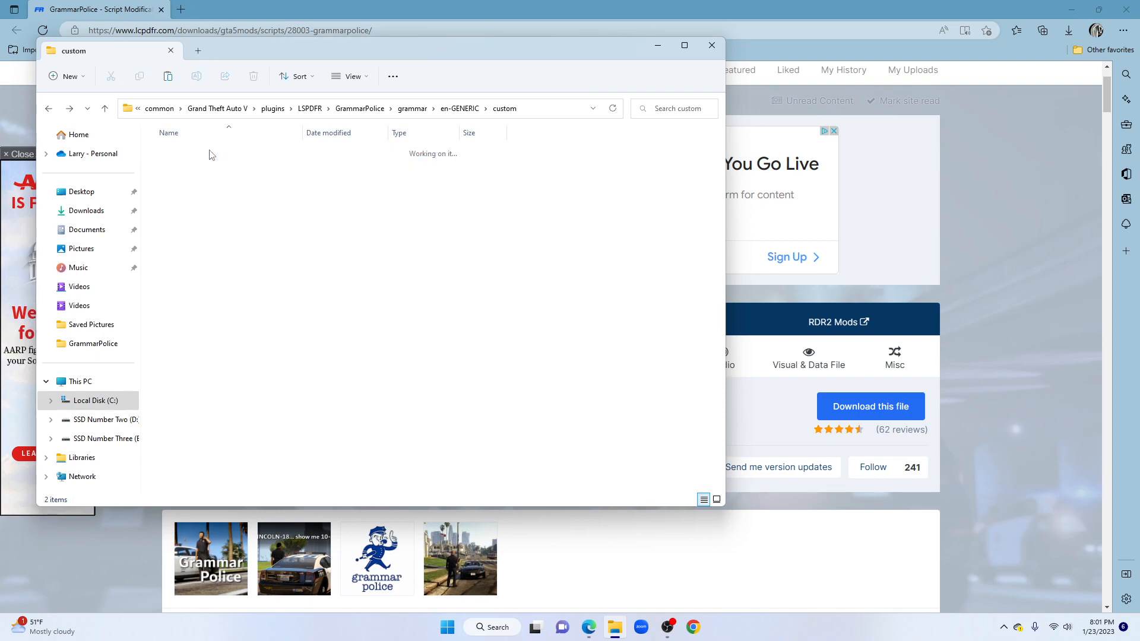
{"action": "double_click", "coordinate": [223, 155]}
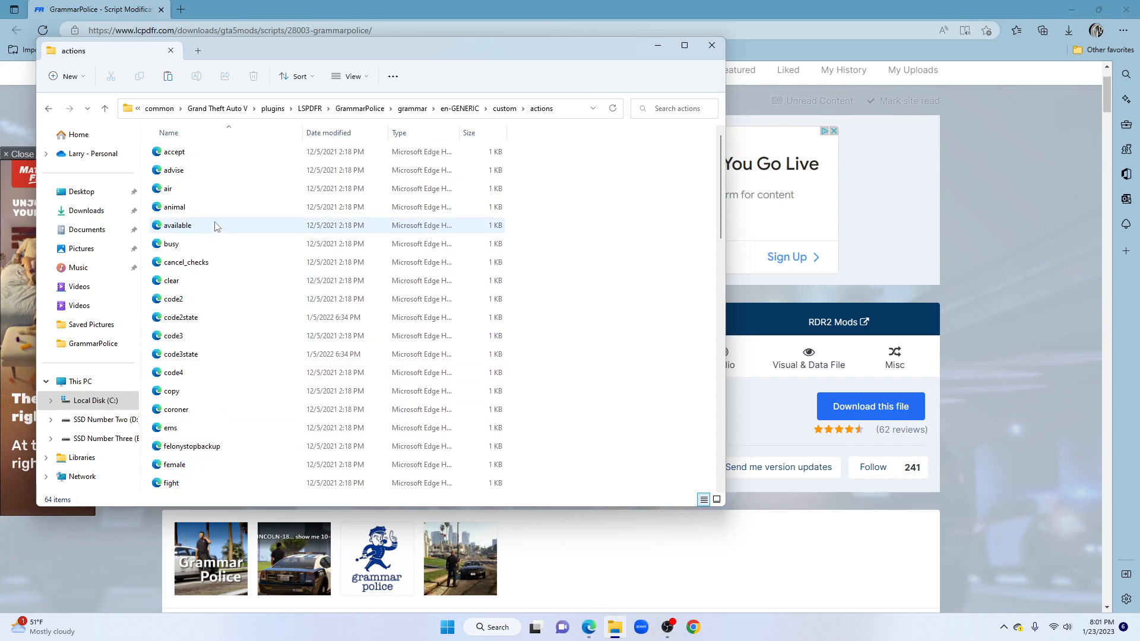
{"action": "scroll", "coordinate": [229, 336], "scroll_direction": "down", "scroll_amount": 2}
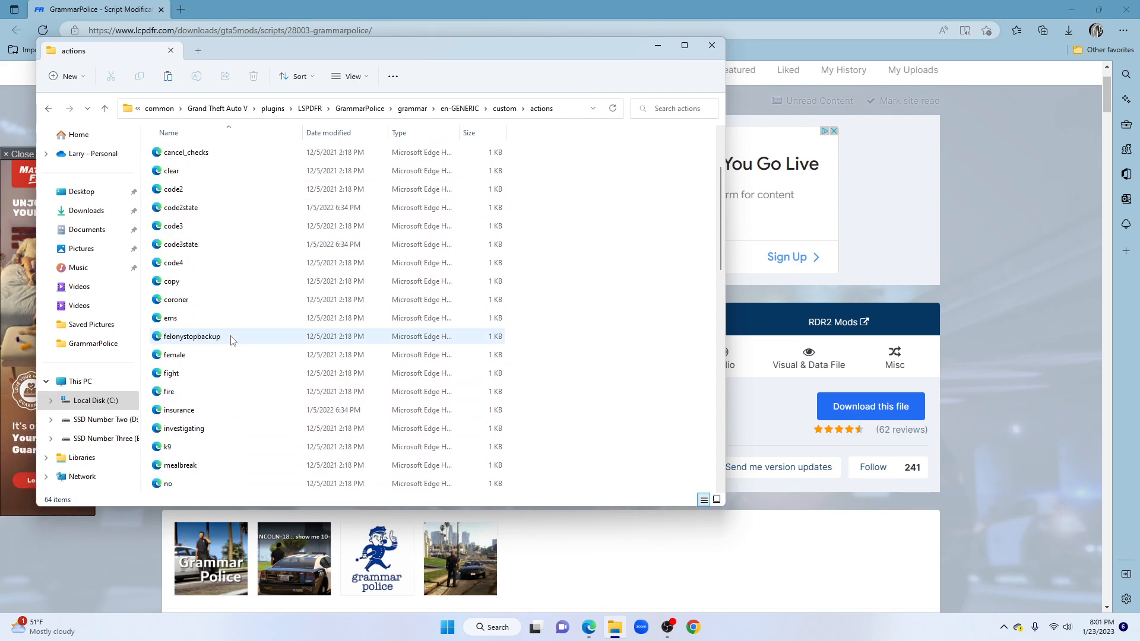
{"action": "scroll", "coordinate": [209, 358], "scroll_direction": "down", "scroll_amount": 3}
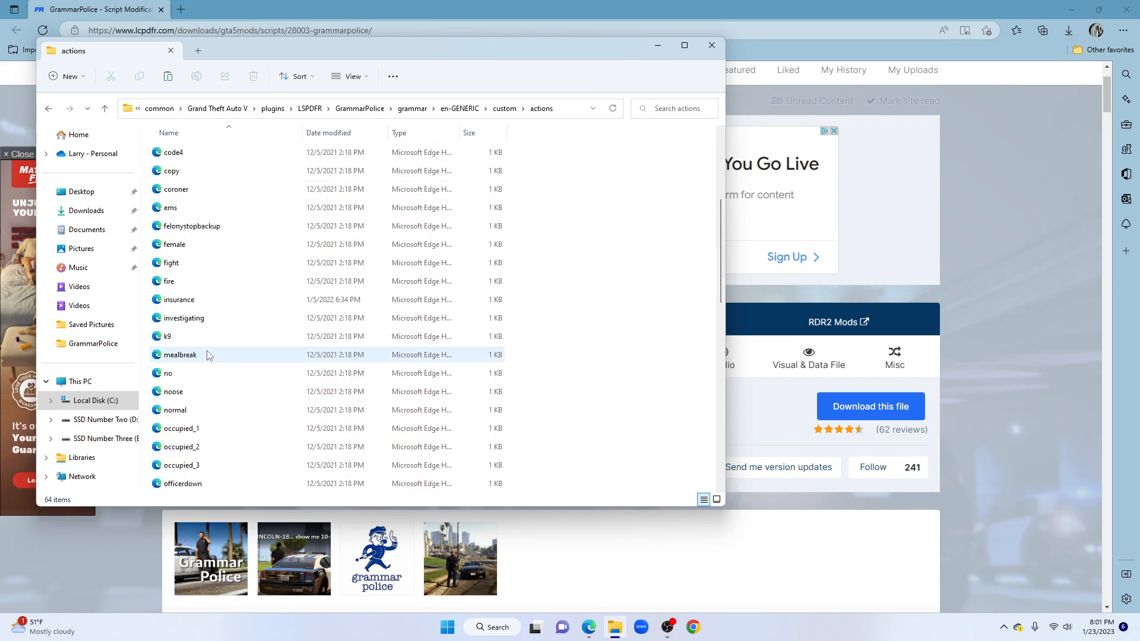
{"action": "scroll", "coordinate": [246, 333], "scroll_direction": "up", "scroll_amount": 5}
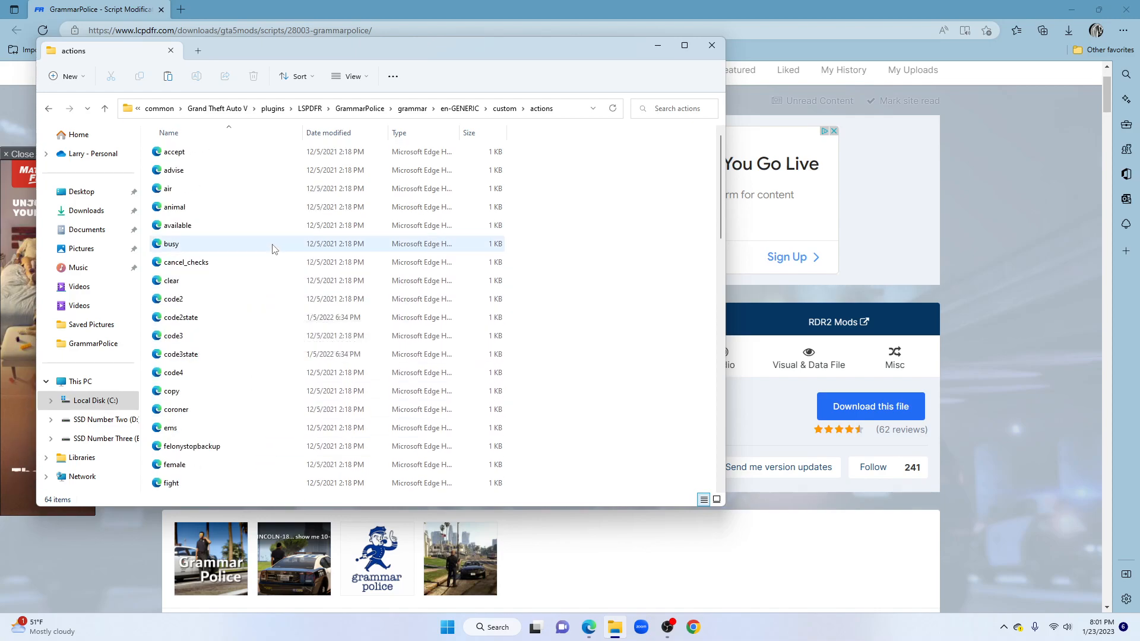
{"action": "left_click", "coordinate": [48, 110]}
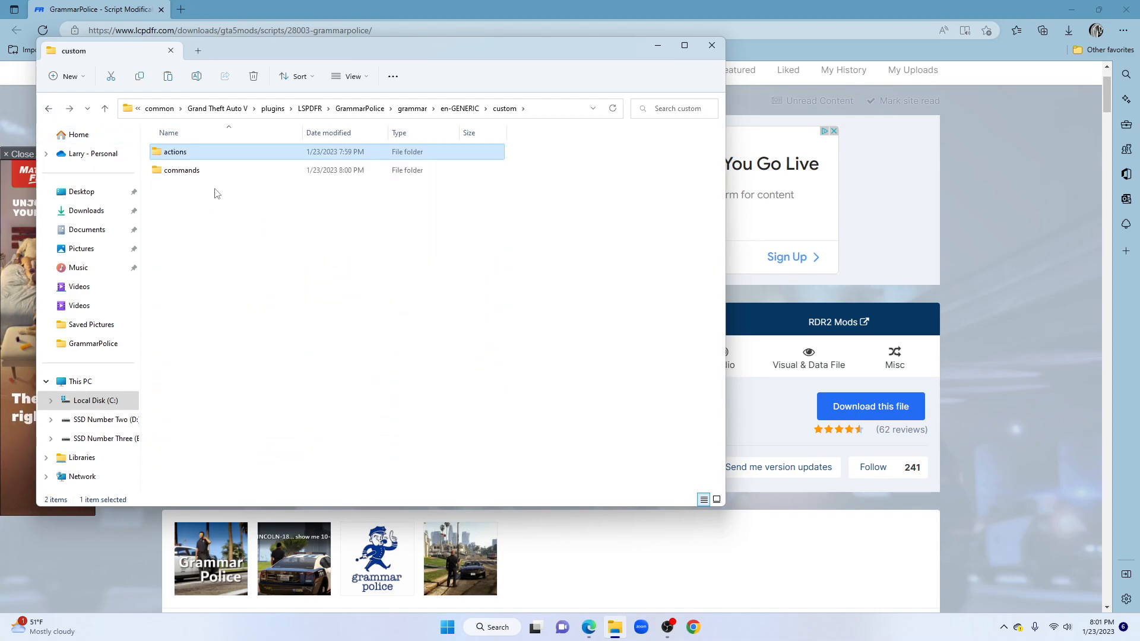
- Open the Grammar Police Action folder from the desktop and en-GENERIC's custom actions folder side by side
{"action": "left_click", "coordinate": [1071, 9]}
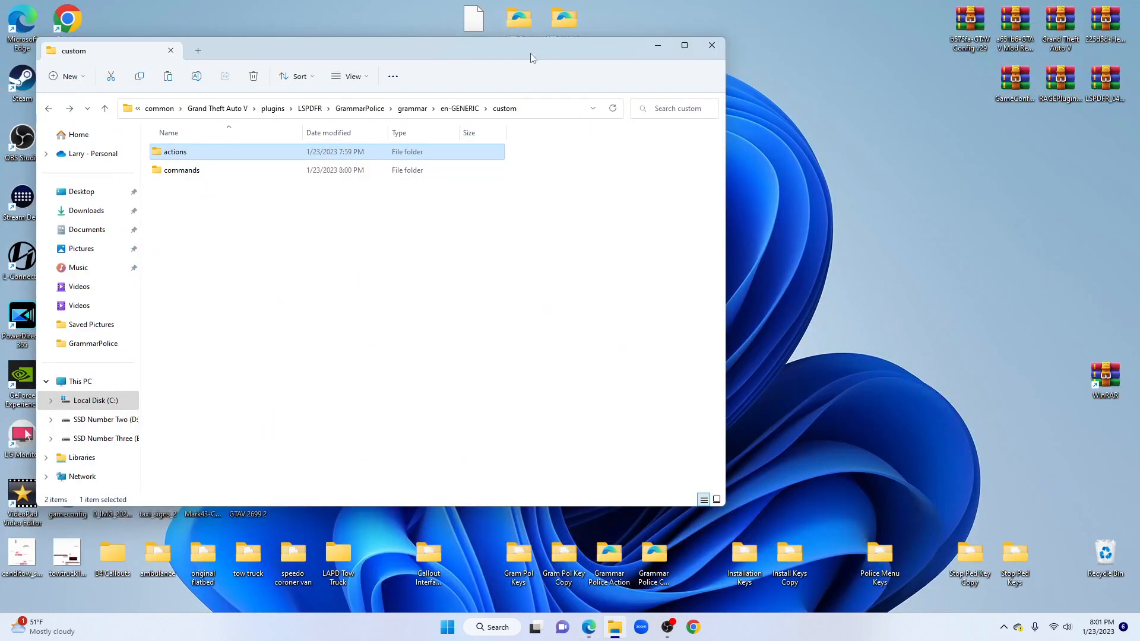
{"action": "left_click_drag", "start_coordinate": [529, 52], "coordinate": [520, 49]}
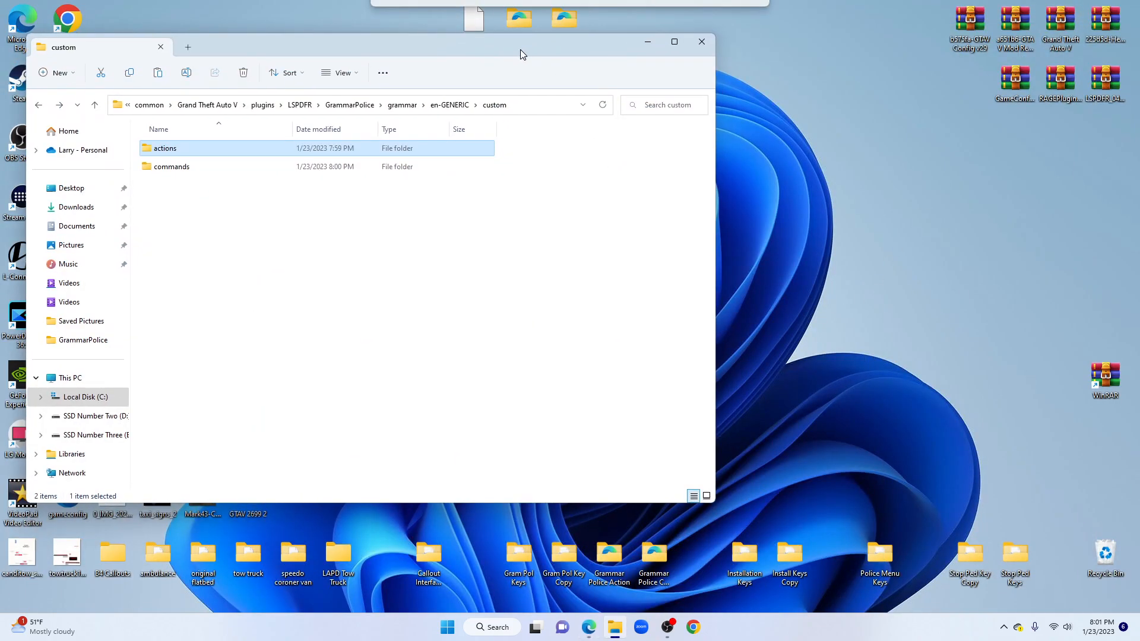
{"action": "double_click", "coordinate": [608, 566]}
{"action": "left_click_drag", "start_coordinate": [317, 68], "coordinate": [685, 109]}
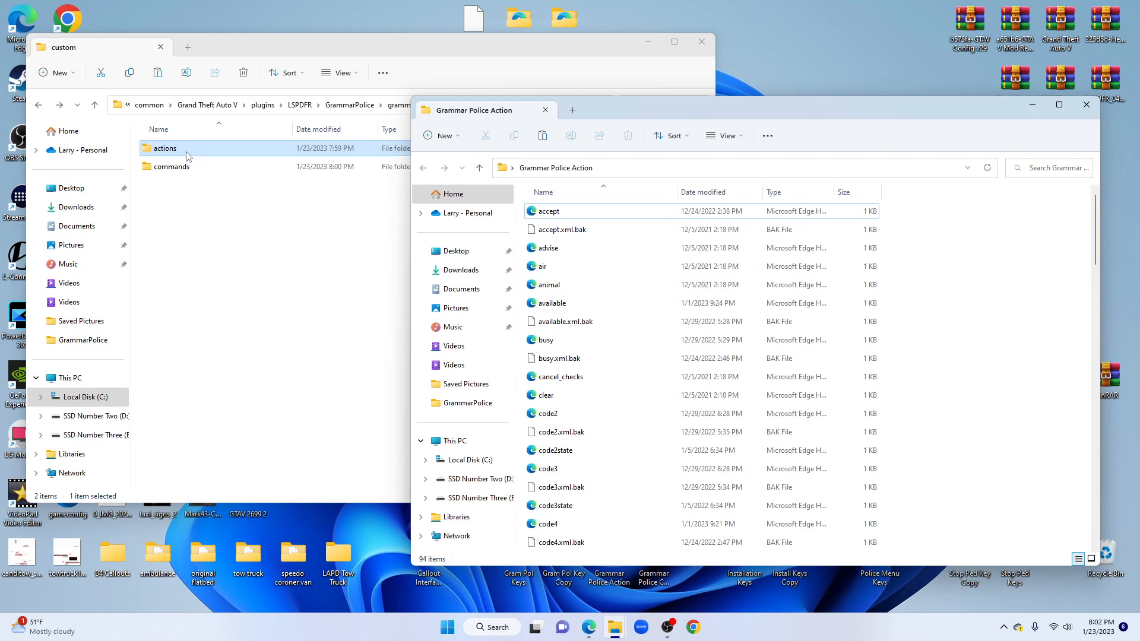
{"action": "double_click", "coordinate": [202, 154]}
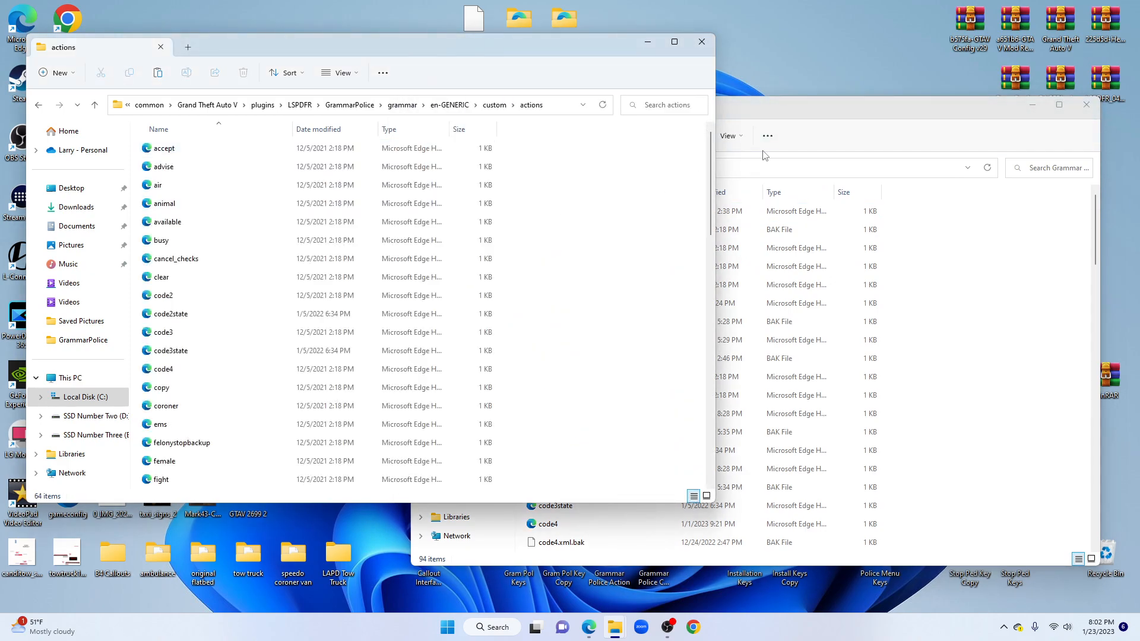
{"action": "left_click", "coordinate": [811, 114]}
{"action": "left_click_drag", "start_coordinate": [774, 114], "coordinate": [824, 105]}
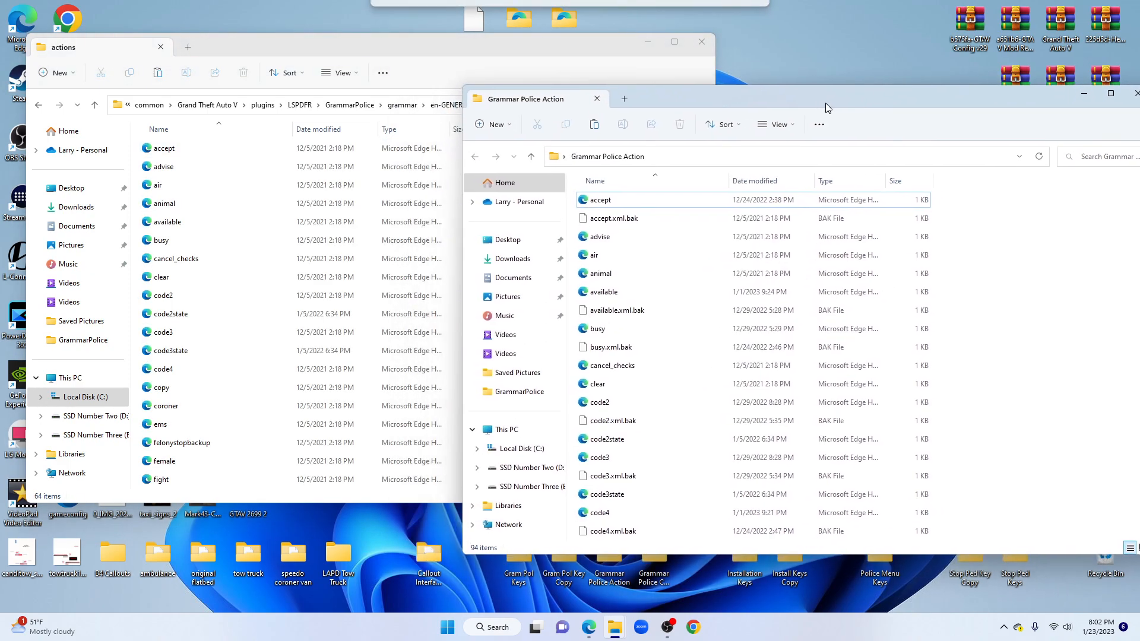
- Copy all files in the Grammar Police Action folder
{"action": "left_click_drag", "start_coordinate": [985, 196], "coordinate": [761, 601]}
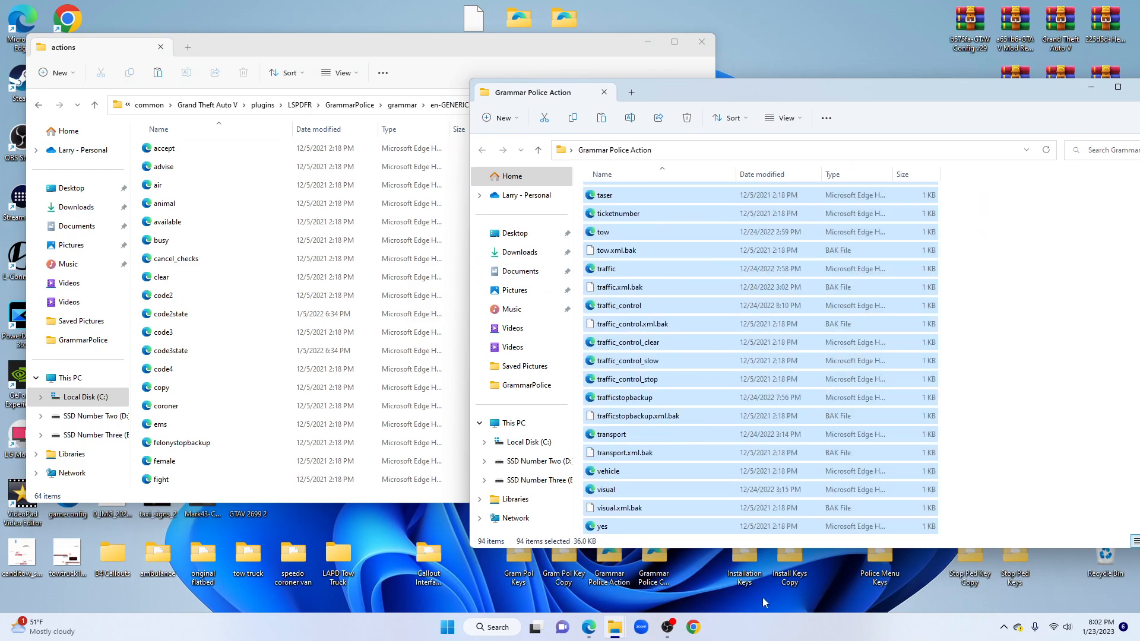
{"action": "right_click", "coordinate": [713, 318]}
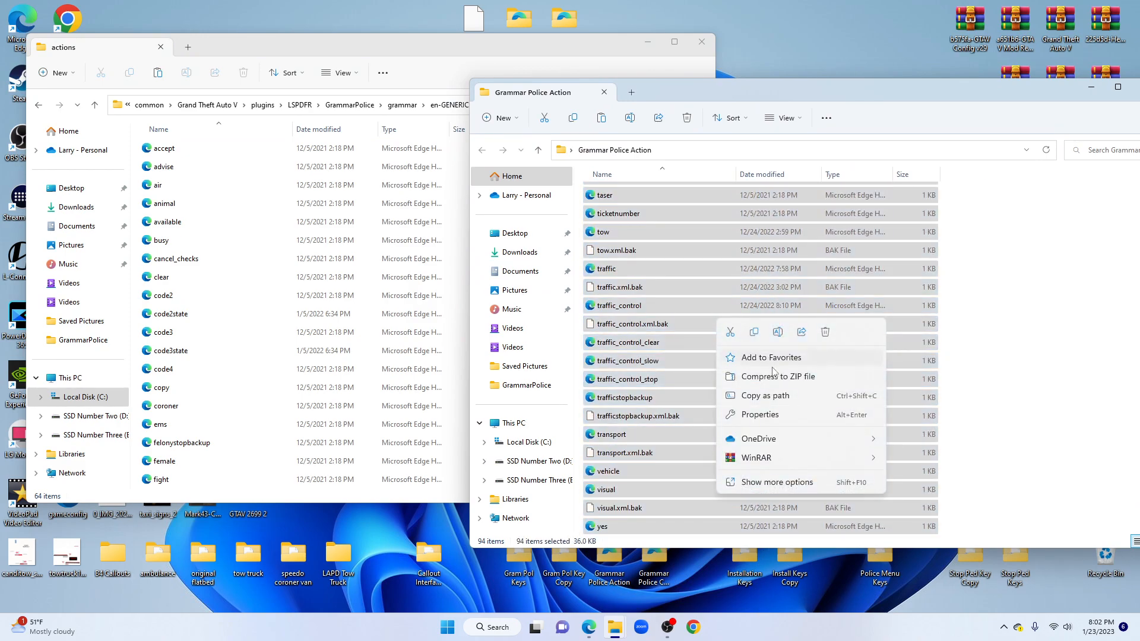
{"action": "left_click", "coordinate": [772, 482]}
{"action": "left_click", "coordinate": [813, 414]}
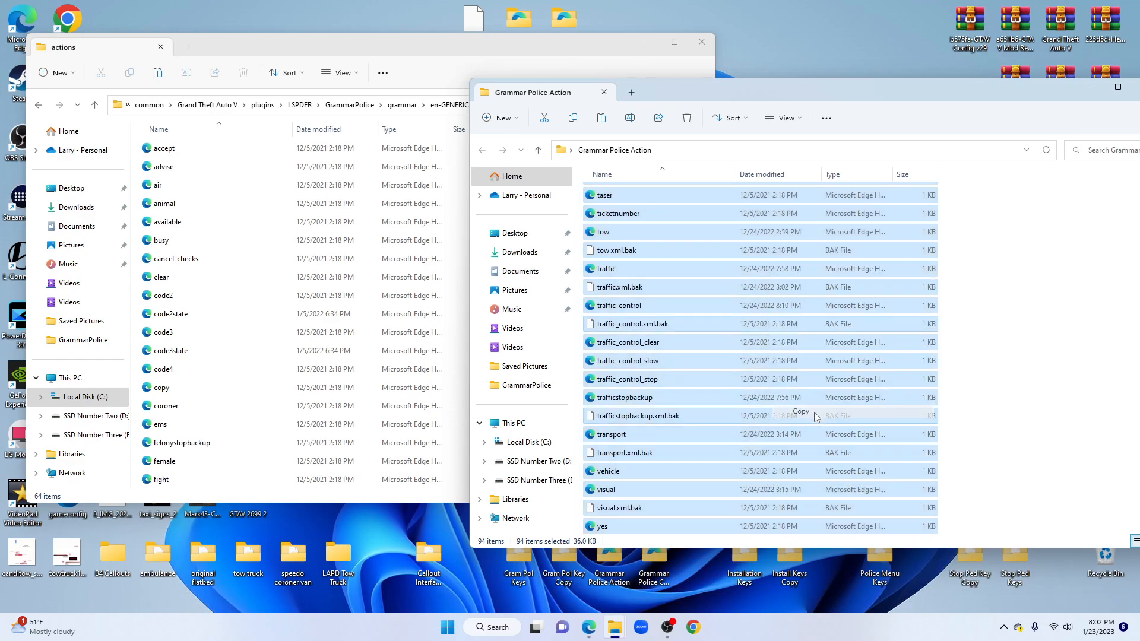
{"action": "left_click", "coordinate": [407, 52]}
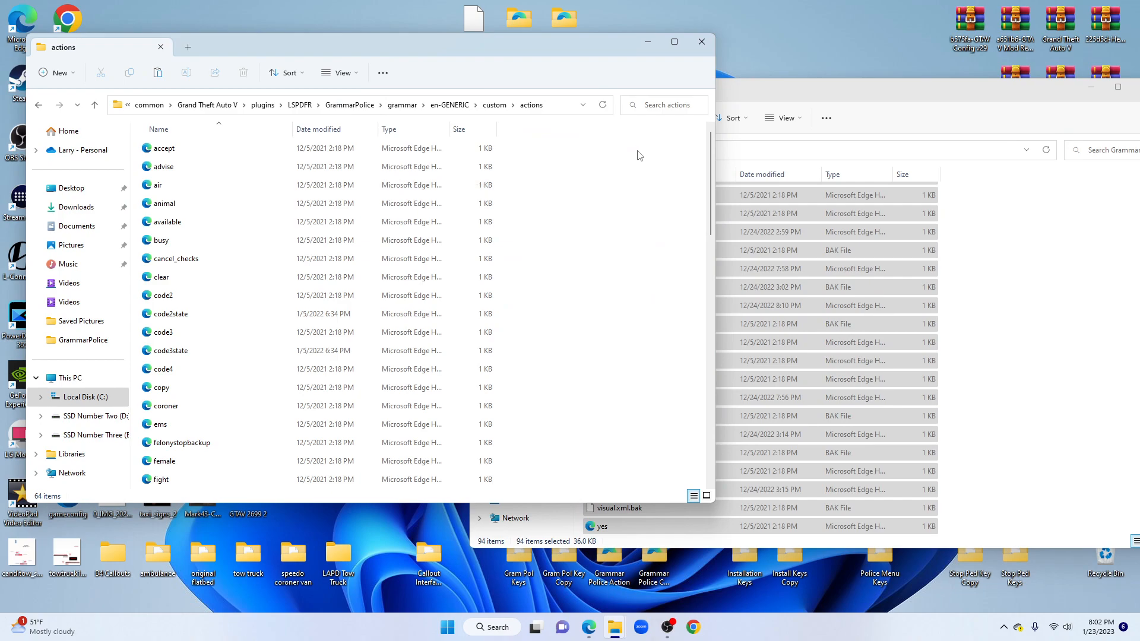
{"action": "left_click_drag", "start_coordinate": [641, 150], "coordinate": [247, 599]}
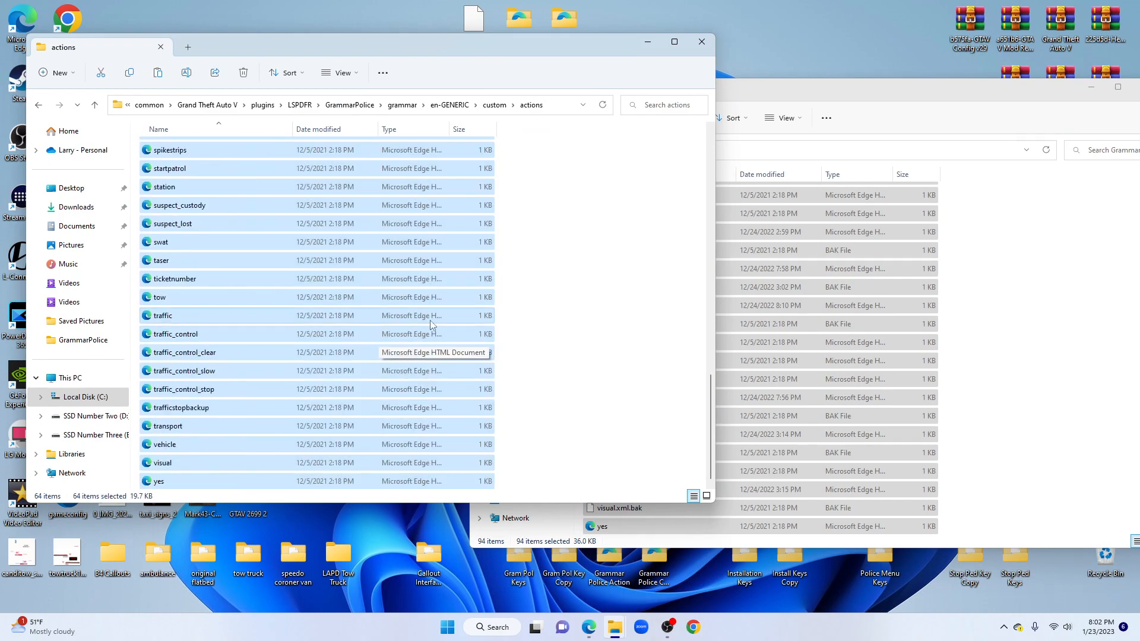
{"action": "right_click", "coordinate": [455, 265]}
{"action": "left_click", "coordinate": [514, 431]}
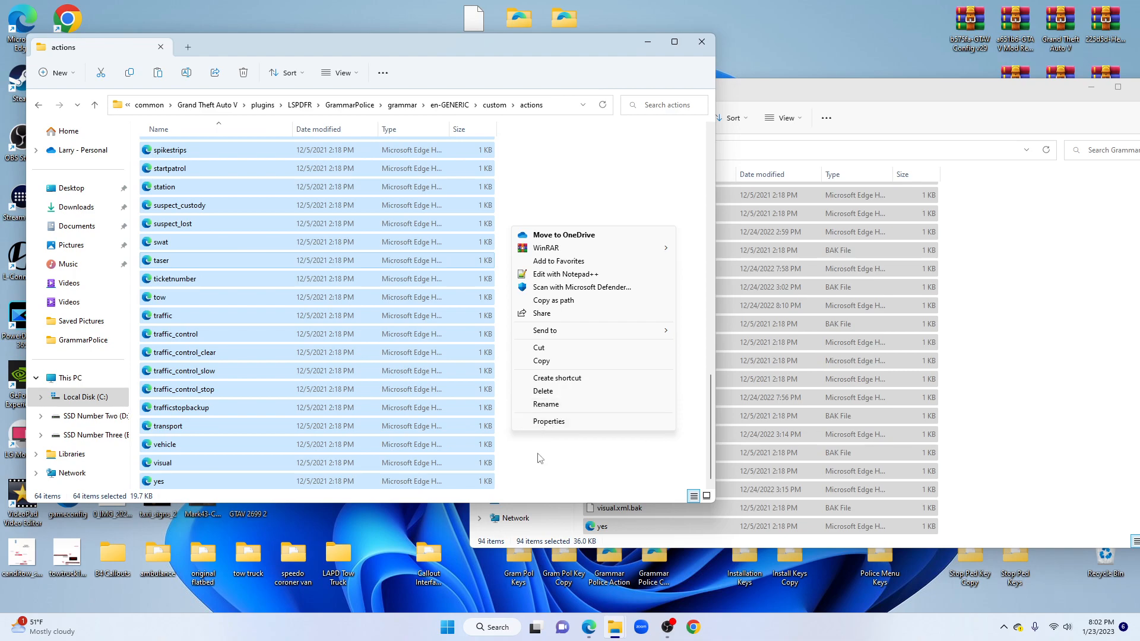
{"action": "left_click", "coordinate": [551, 464]}
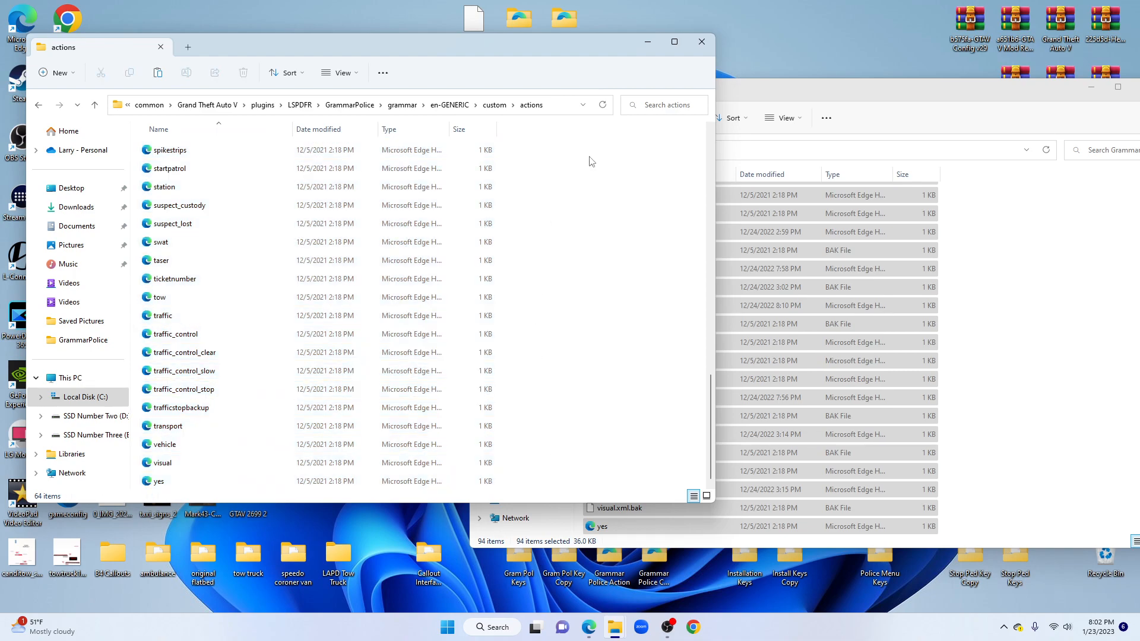
{"action": "left_click_drag", "start_coordinate": [603, 151], "coordinate": [332, 270]}
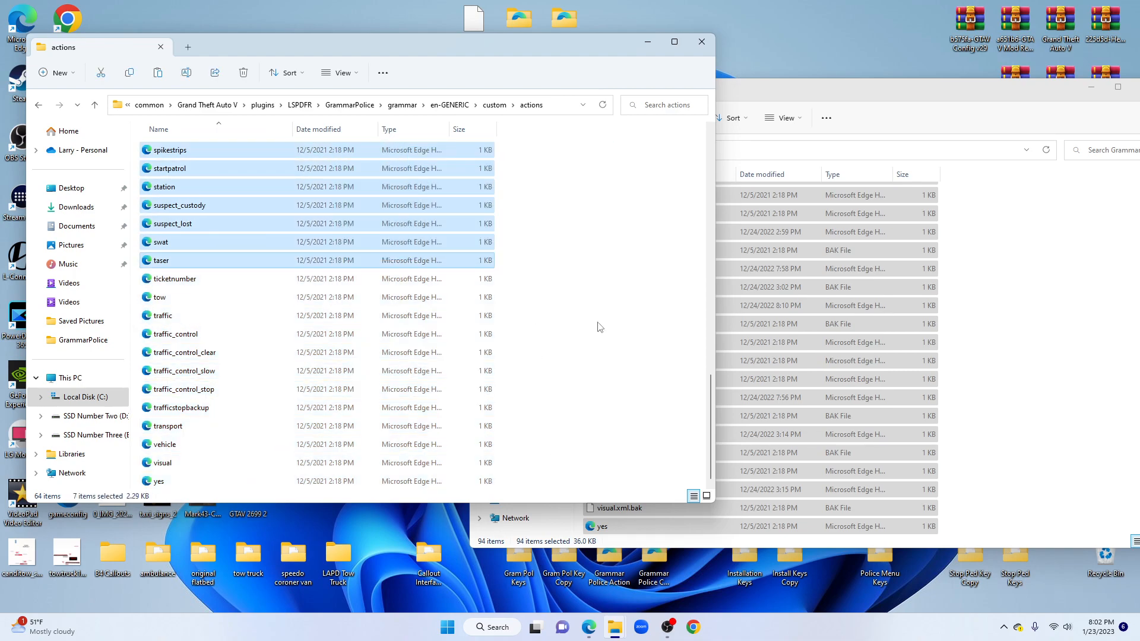
{"action": "scroll", "coordinate": [623, 292], "scroll_direction": "up", "scroll_amount": 12}
{"action": "scroll", "coordinate": [641, 249], "scroll_direction": "up", "scroll_amount": 3}
{"action": "left_click_drag", "start_coordinate": [597, 143], "coordinate": [475, 442]}
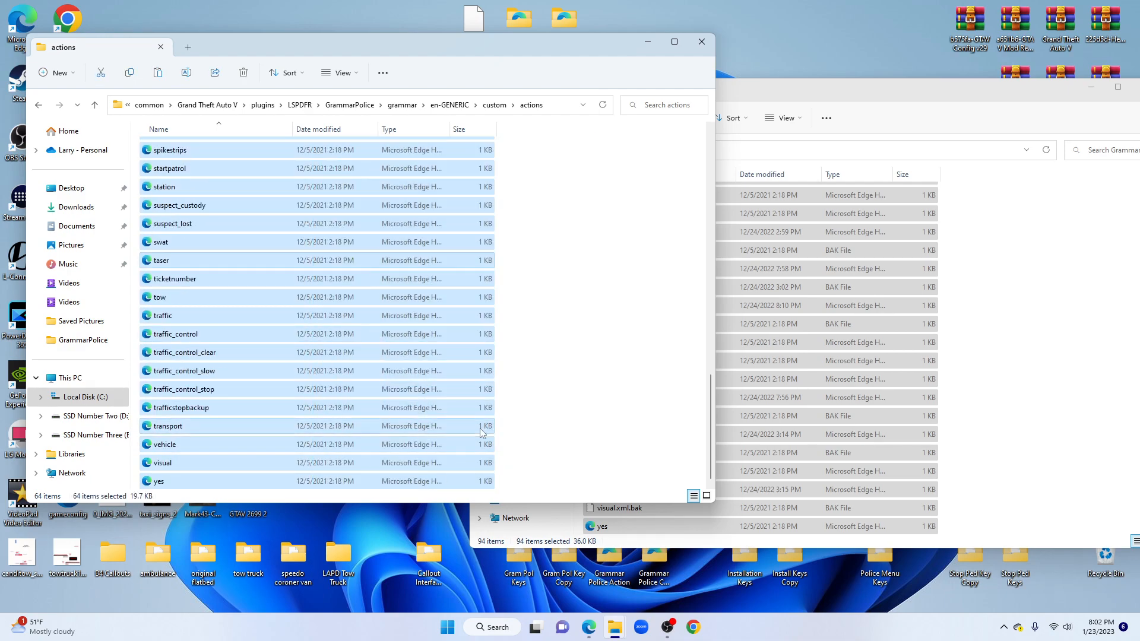
- Paste the copied action files into the custom actions folder, replacing the files with the same names
{"action": "right_click", "coordinate": [524, 297]}
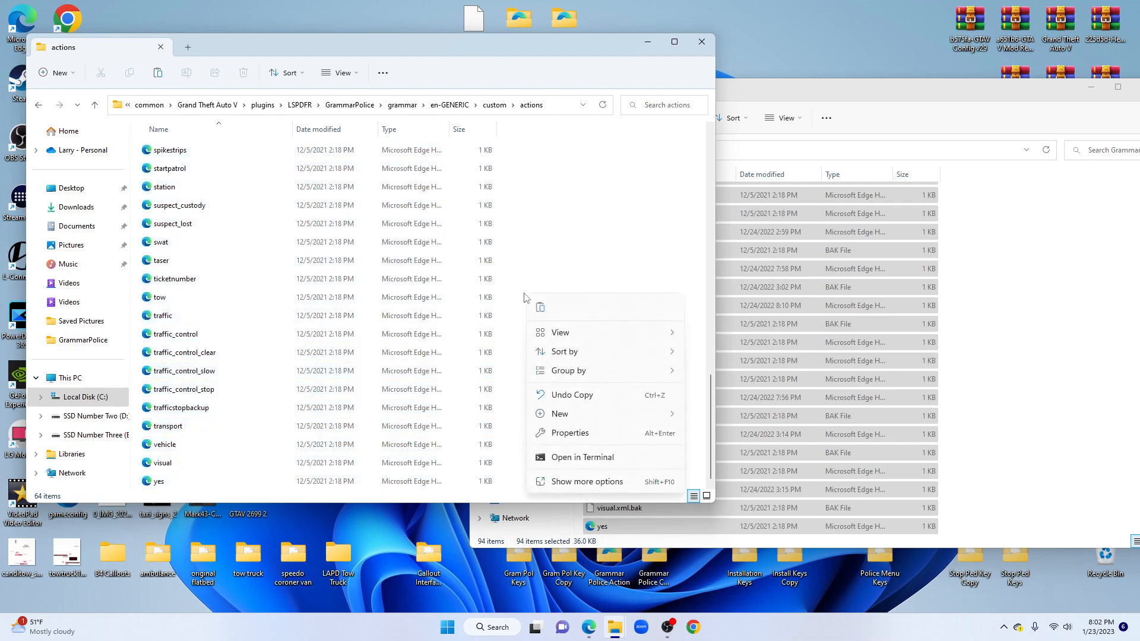
{"action": "left_click", "coordinate": [579, 482]}
{"action": "left_click", "coordinate": [635, 381]}
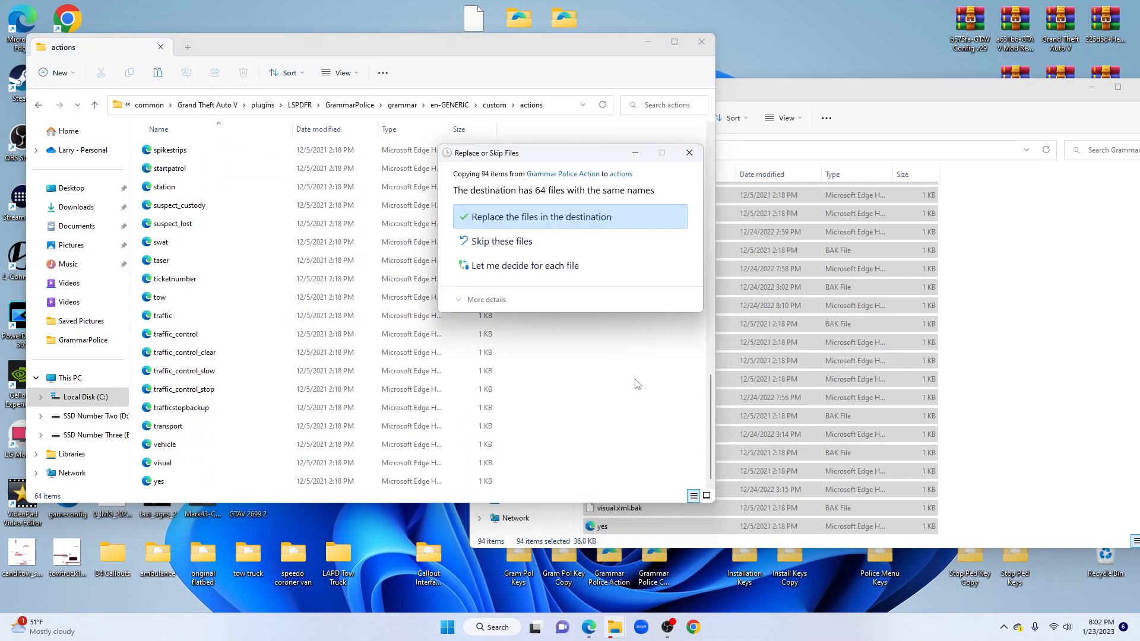
{"action": "left_click", "coordinate": [519, 218]}
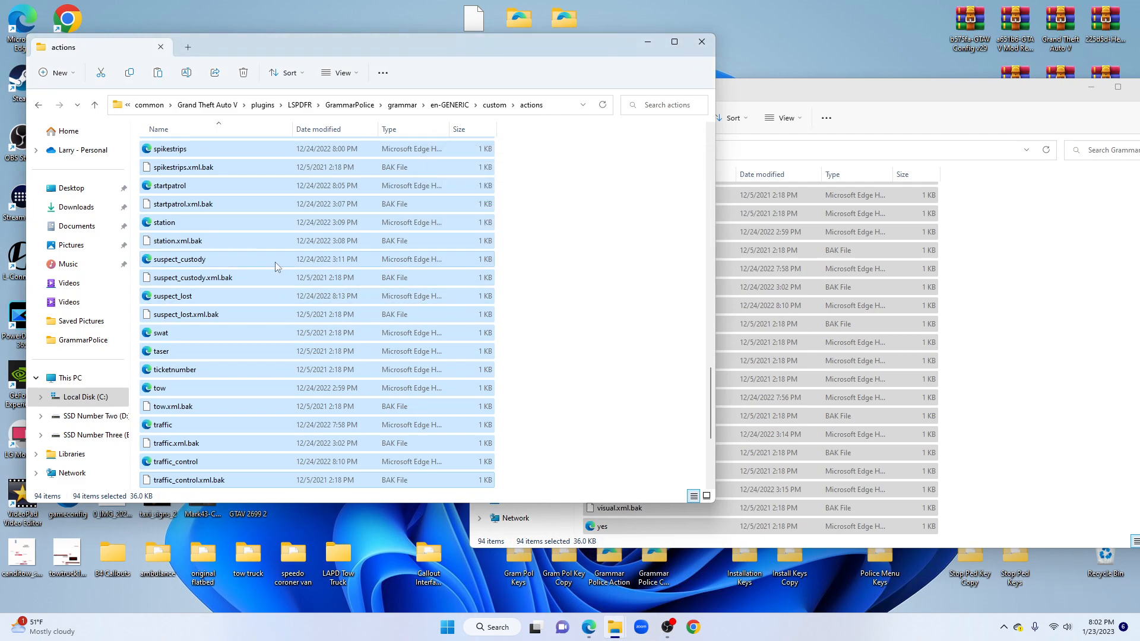
- Open the tow action file from the custom actions folder in Notepad++
{"action": "left_click", "coordinate": [237, 373]}
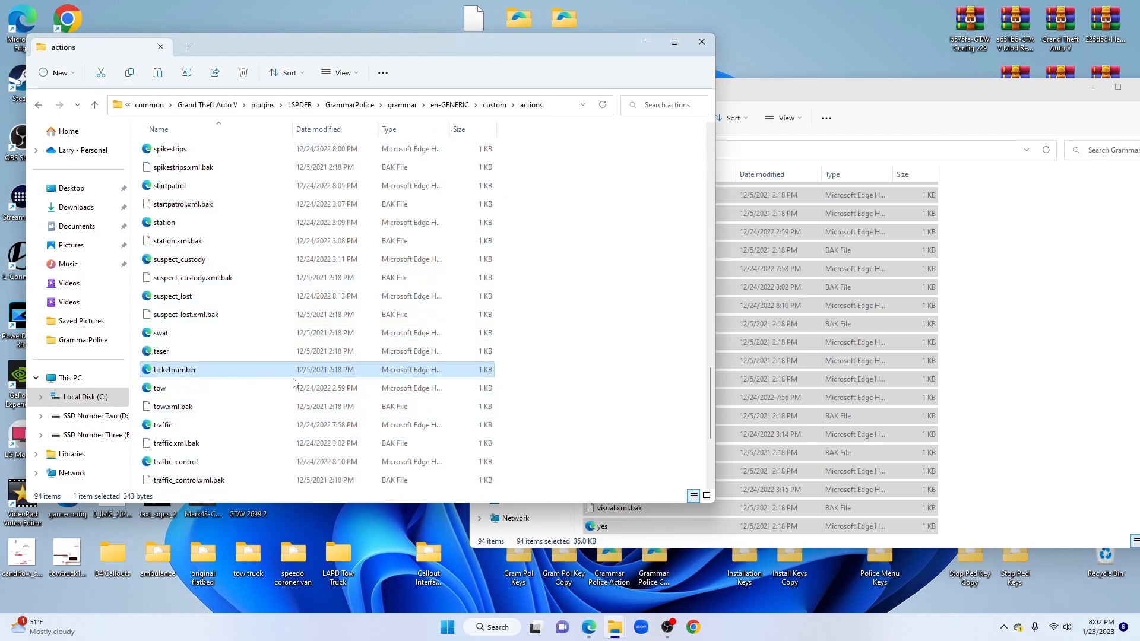
{"action": "scroll", "coordinate": [293, 382], "scroll_direction": "down", "scroll_amount": 1}
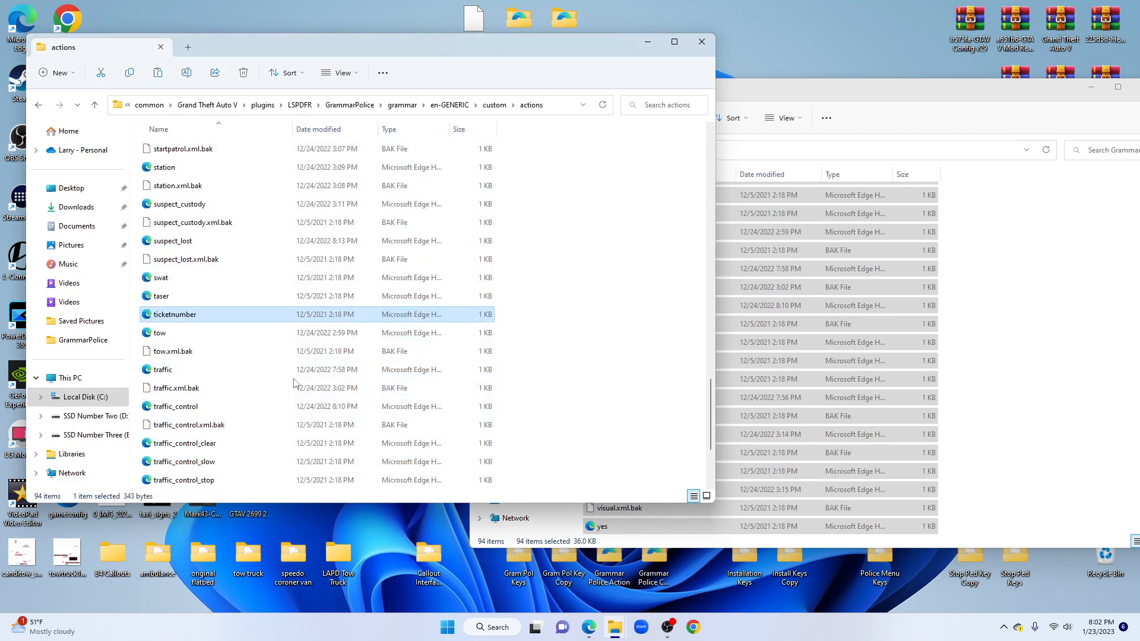
{"action": "left_click", "coordinate": [179, 334]}
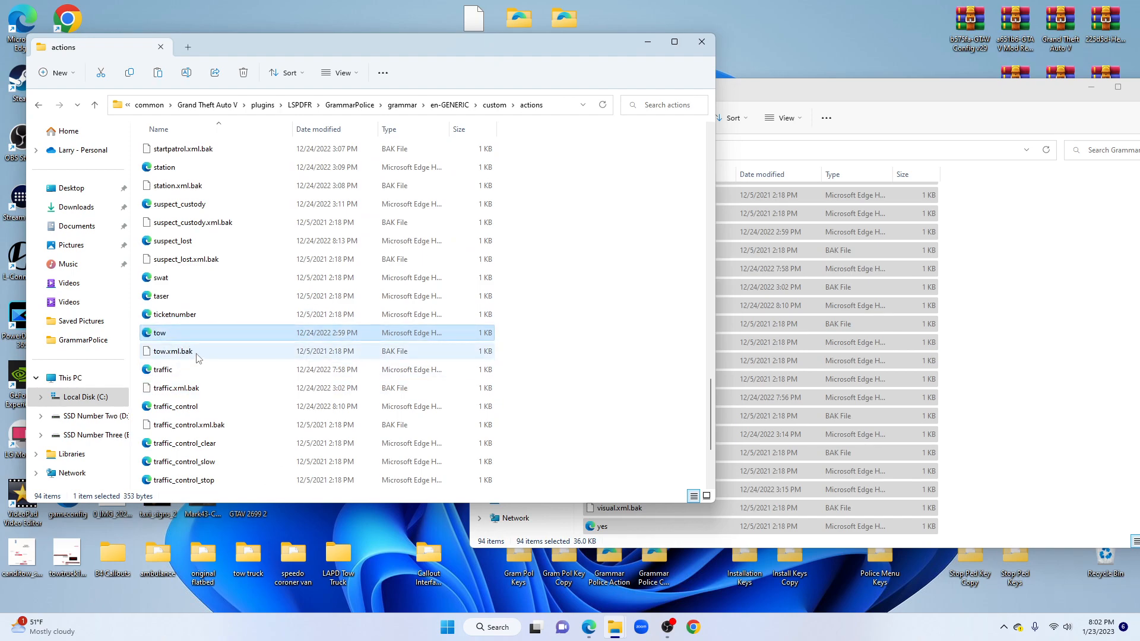
{"action": "double_click", "coordinate": [196, 339]}
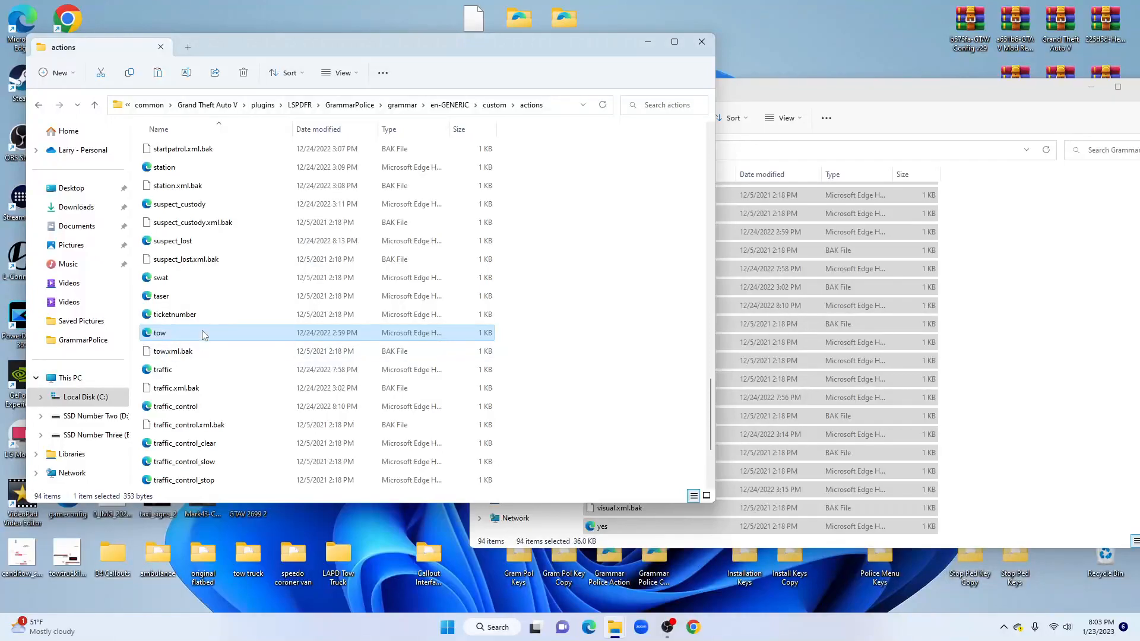
{"action": "right_click", "coordinate": [202, 334]}
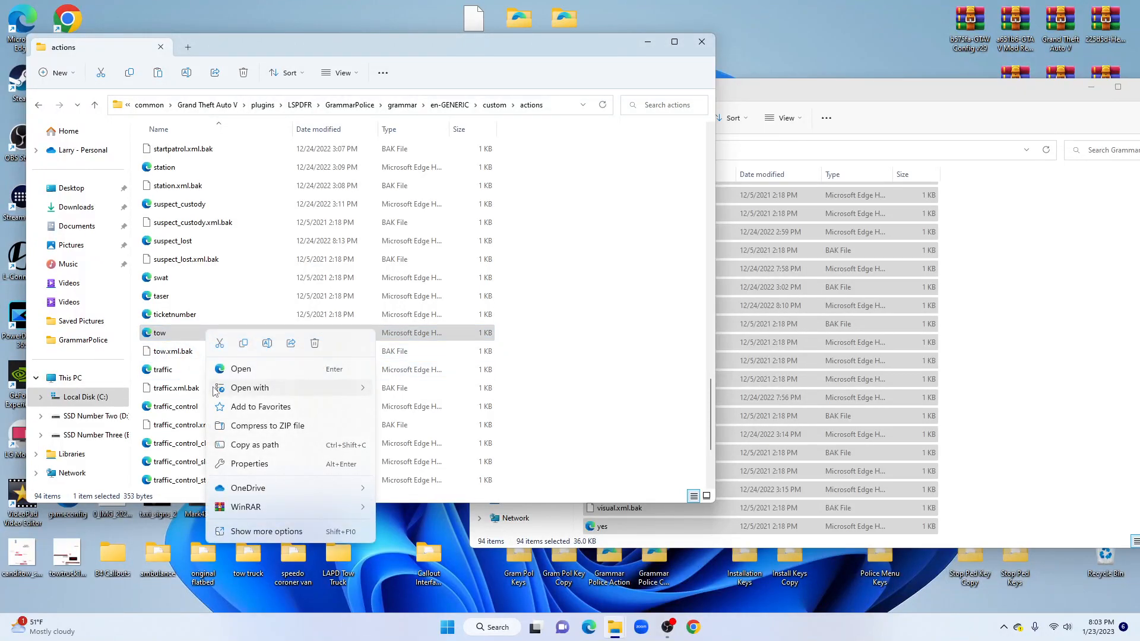
{"action": "mouse_move", "coordinate": [226, 387]}
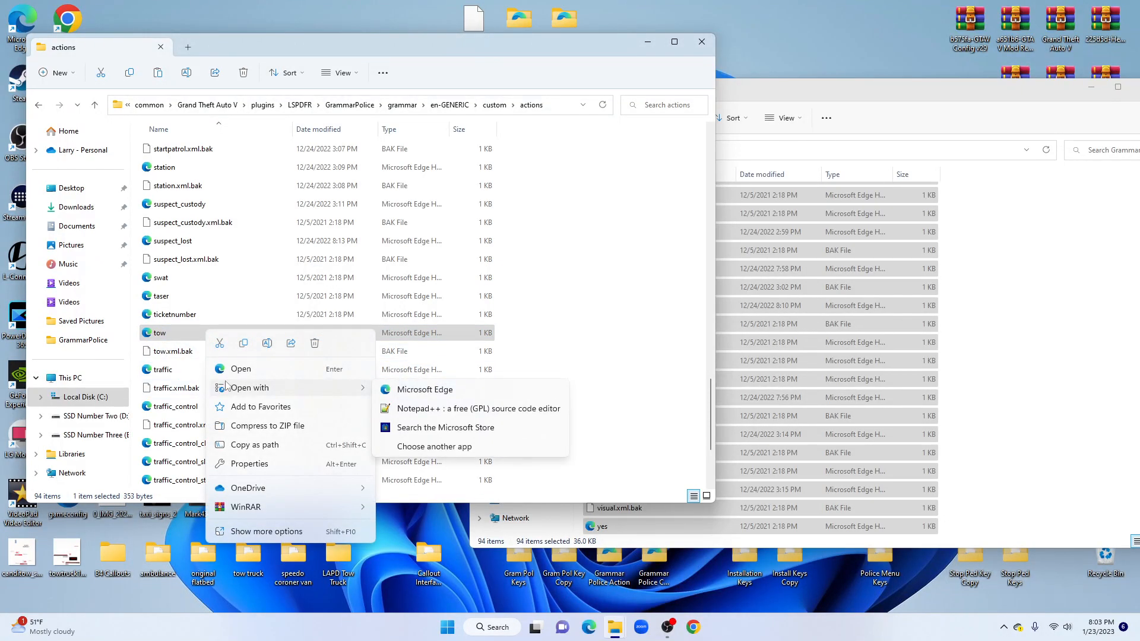
{"action": "right_click", "coordinate": [192, 338]}
{"action": "mouse_move", "coordinate": [235, 398]}
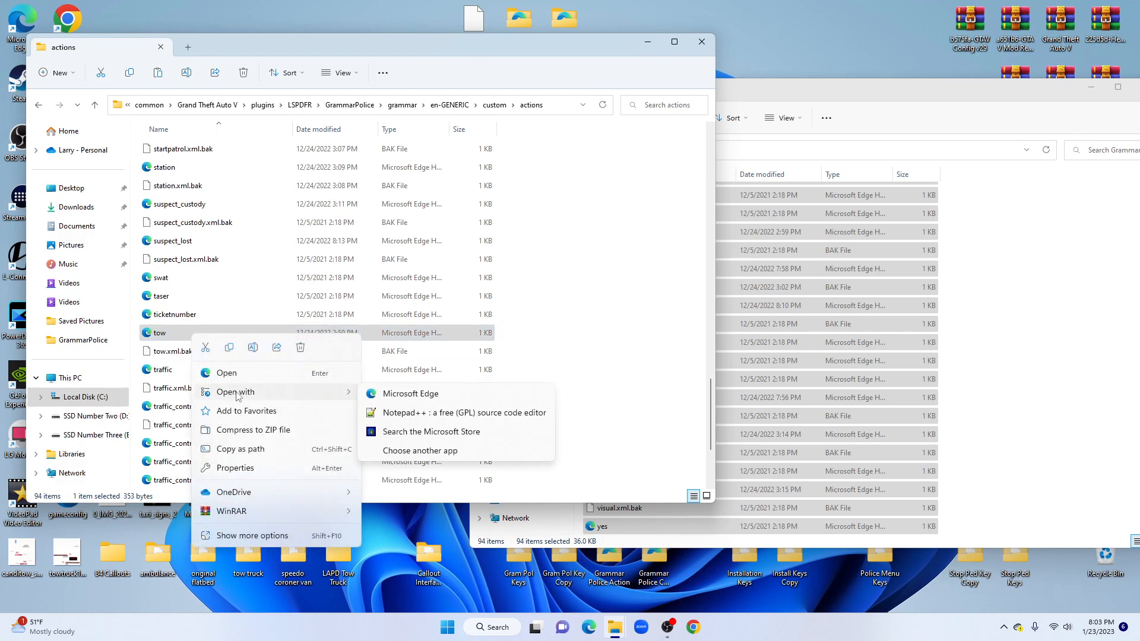
{"action": "left_click", "coordinate": [427, 414]}
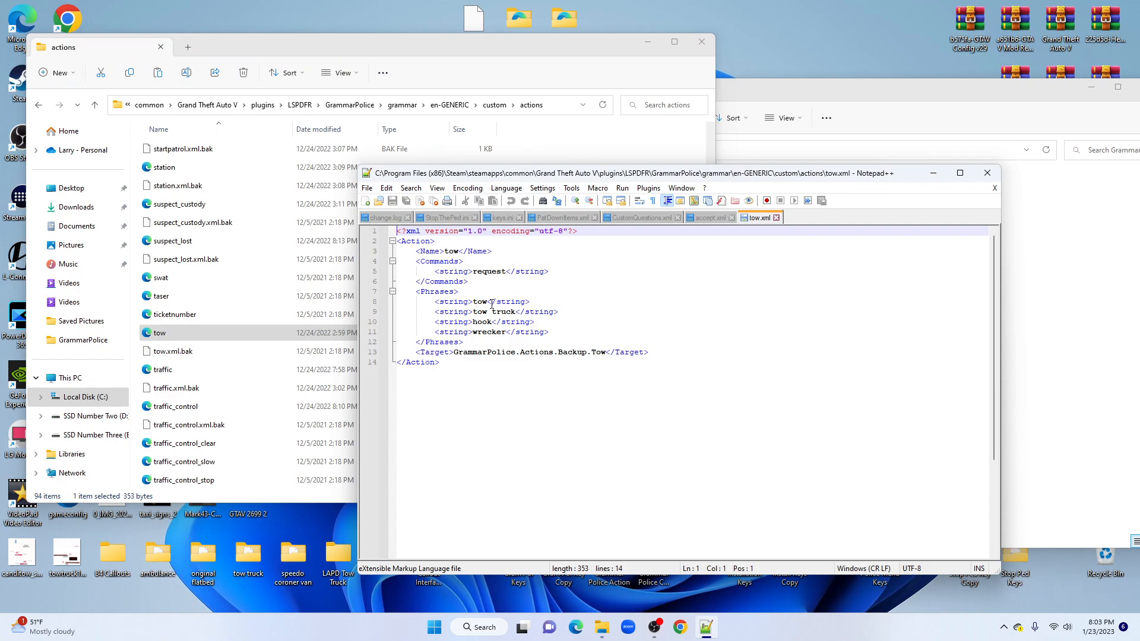
{"action": "left_click_drag", "start_coordinate": [600, 175], "coordinate": [492, 171]}
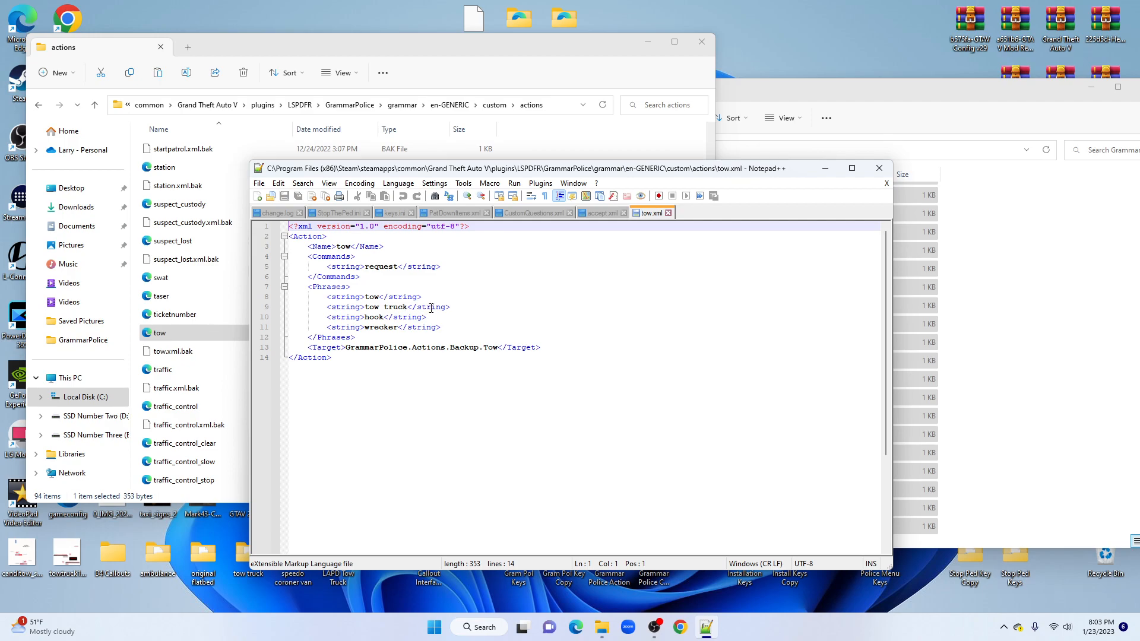
- Copy the "<string>tow truck</string>" phrase and paste it on a new line below the wrecker phrase
{"action": "left_click_drag", "start_coordinate": [451, 306], "coordinate": [327, 308]}
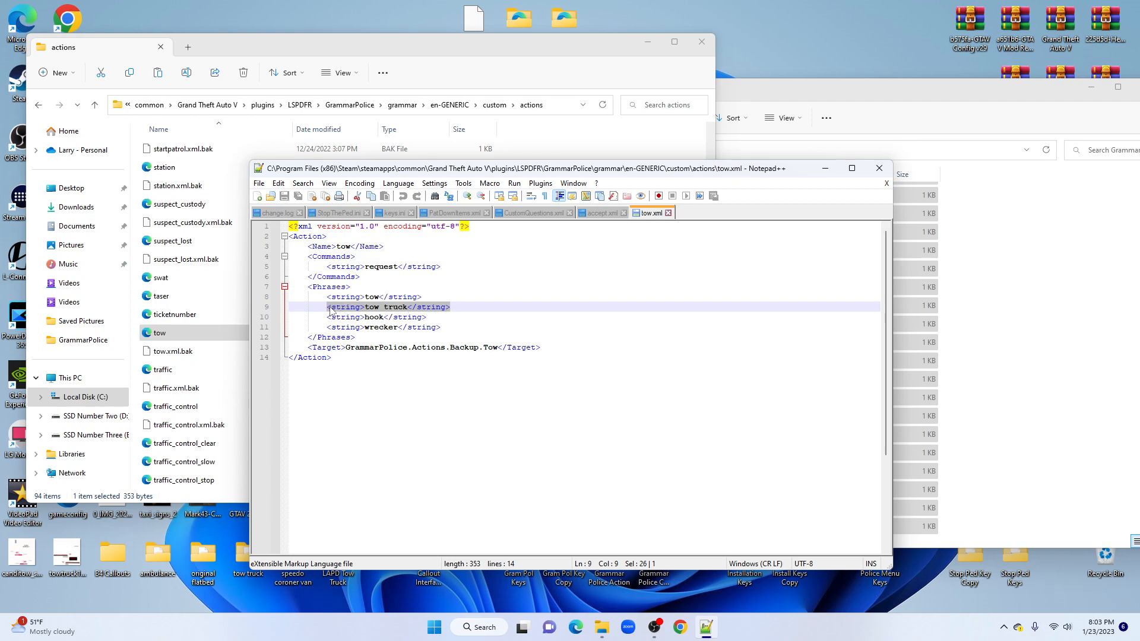
{"action": "right_click", "coordinate": [410, 311]}
{"action": "mouse_move", "coordinate": [472, 404]}
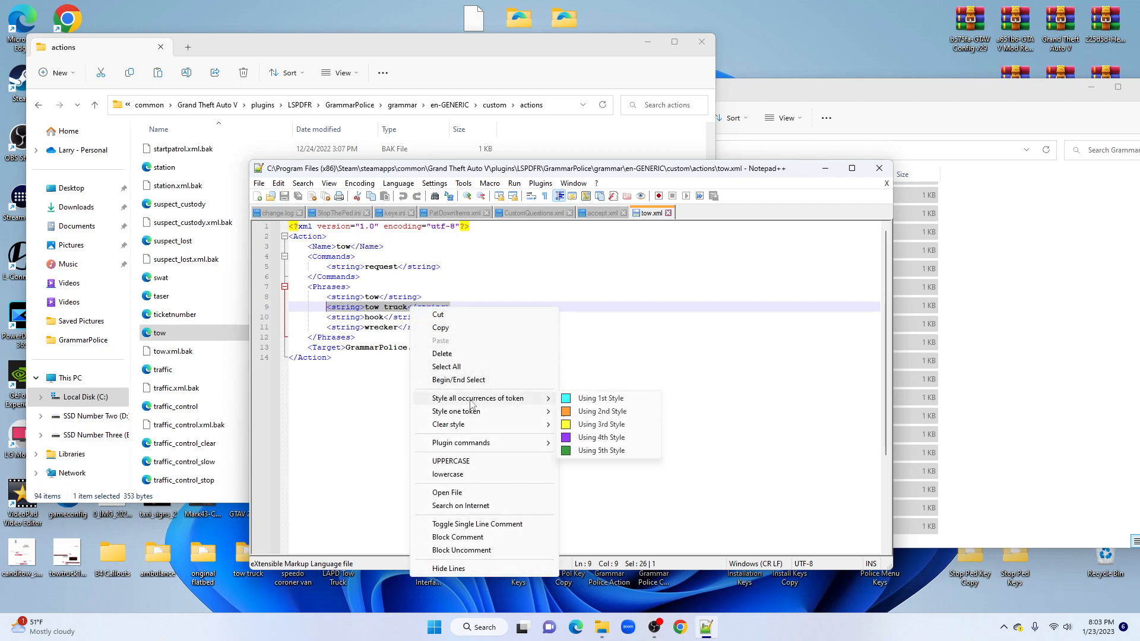
{"action": "left_click", "coordinate": [453, 330]}
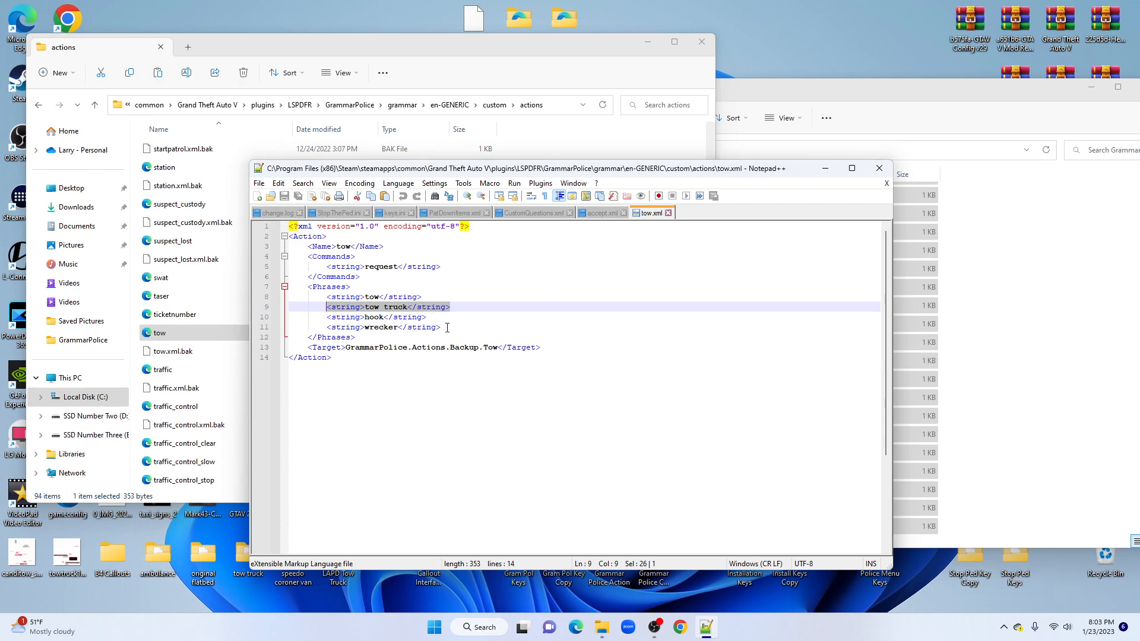
{"action": "left_click", "coordinate": [447, 327]}
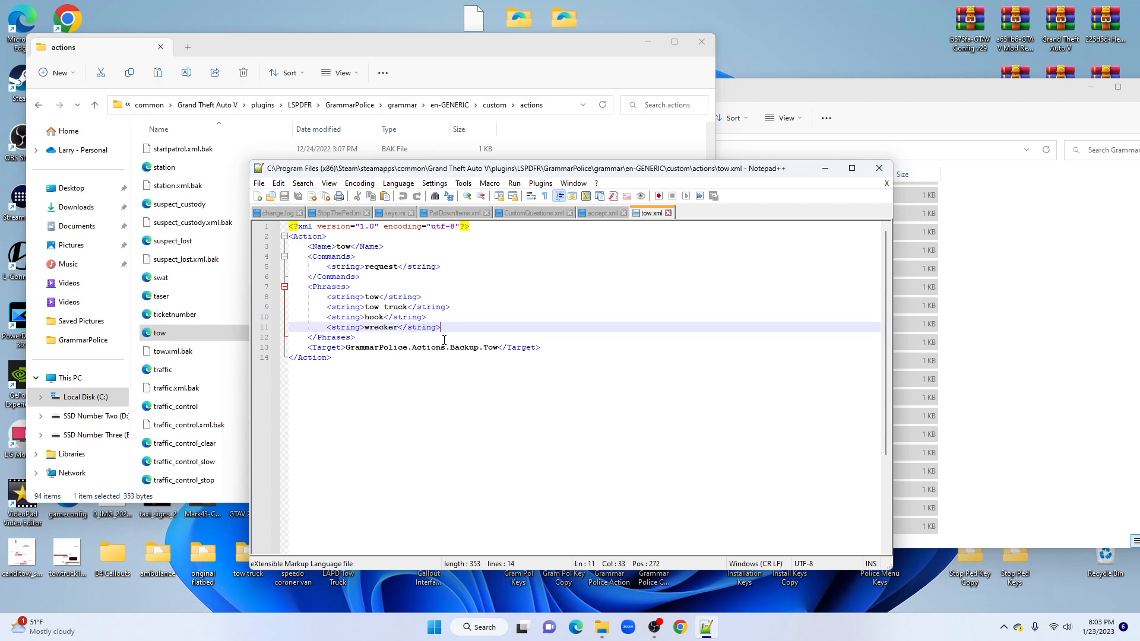
{"action": "key", "text": "Return"}
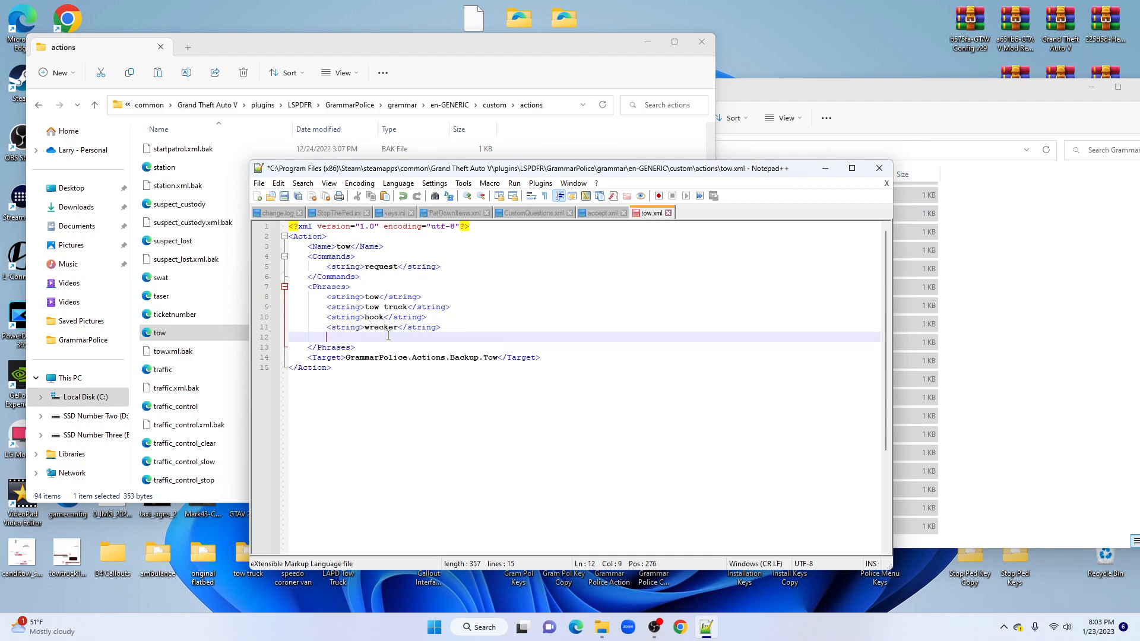
{"action": "right_click", "coordinate": [388, 335]}
{"action": "left_click", "coordinate": [435, 368]}
- Change the text of the pasted phrase line to "wrecker truck"
{"action": "left_click", "coordinate": [408, 337]}
{"action": "key", "text": "BackSpace"}
{"action": "key", "text": "BackSpace"}
{"action": "key", "text": "BackSpace"}
{"action": "key", "text": "BackSpace"}
{"action": "key", "text": "BackSpace"}
{"action": "key", "text": "BackSpace"}
{"action": "key", "text": "BackSpace"}
{"action": "key", "text": "BackSpace"}
{"action": "key", "text": "BackSpace"}
{"action": "type", "text": "wre"}
{"action": "type", "text": "cker tr"}
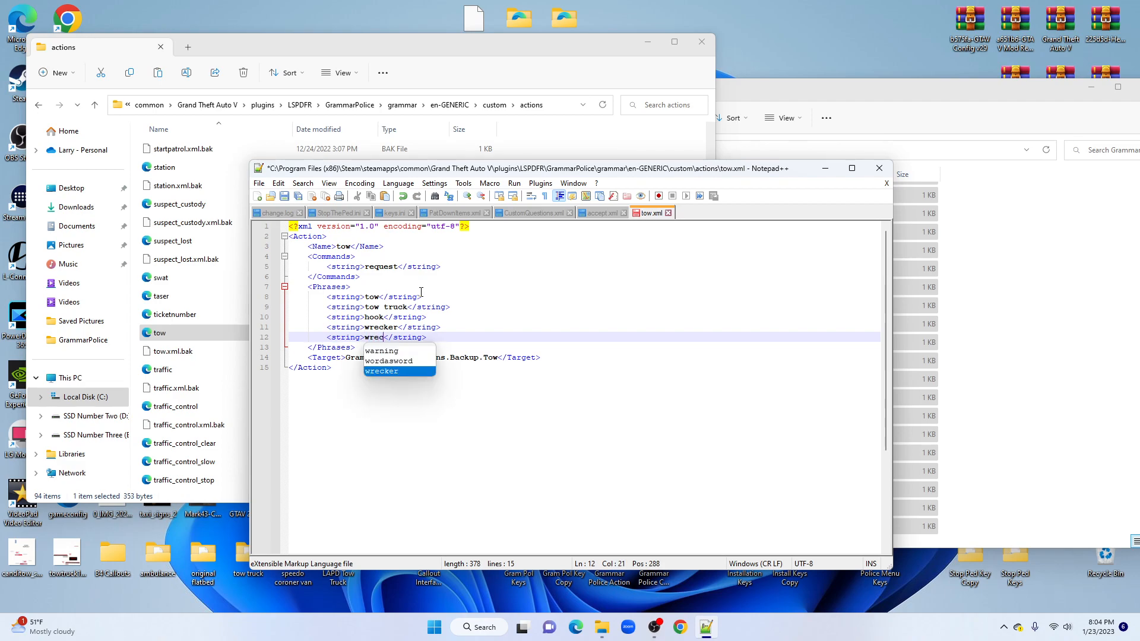
{"action": "type", "text": "uck"}
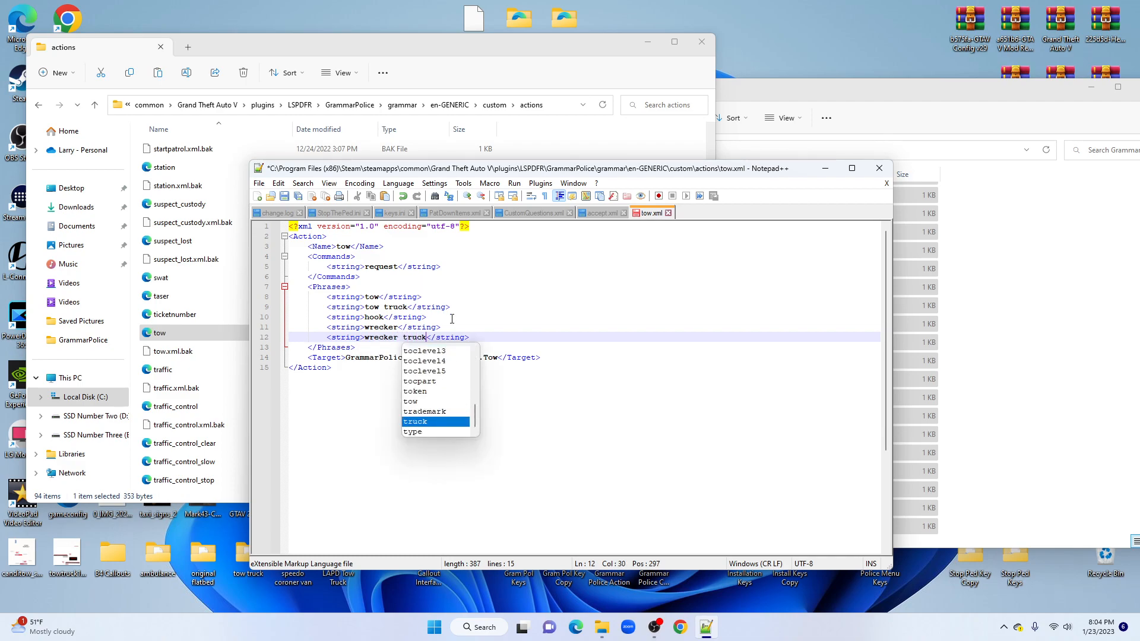
{"action": "left_click", "coordinate": [506, 337]}
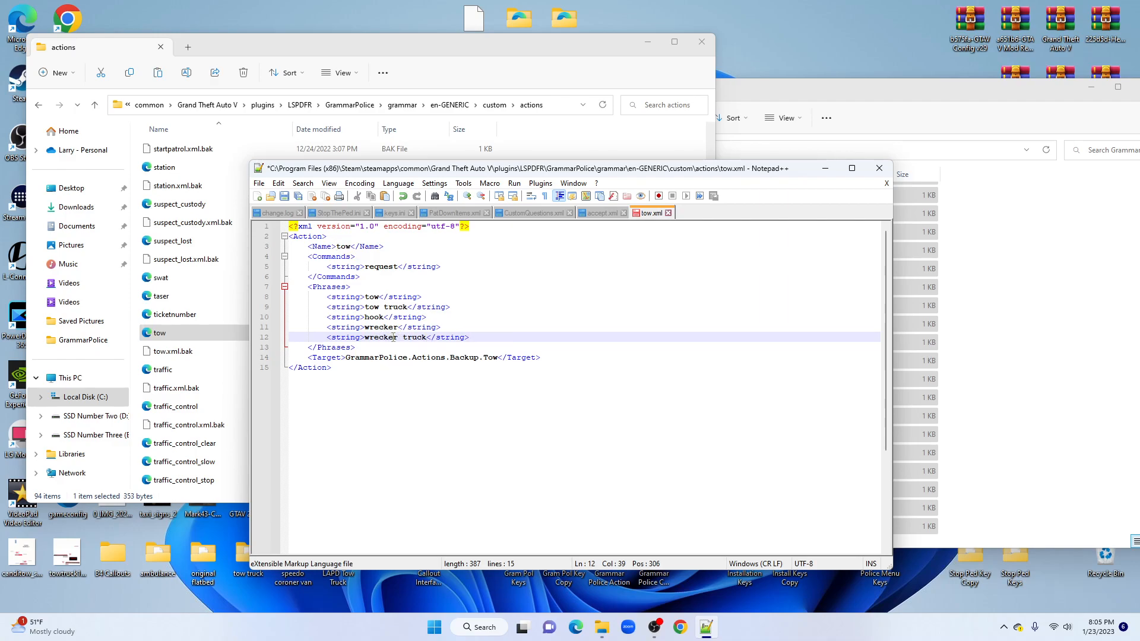
- Save the edited tow action file and close Notepad++
{"action": "left_click", "coordinate": [259, 184]}
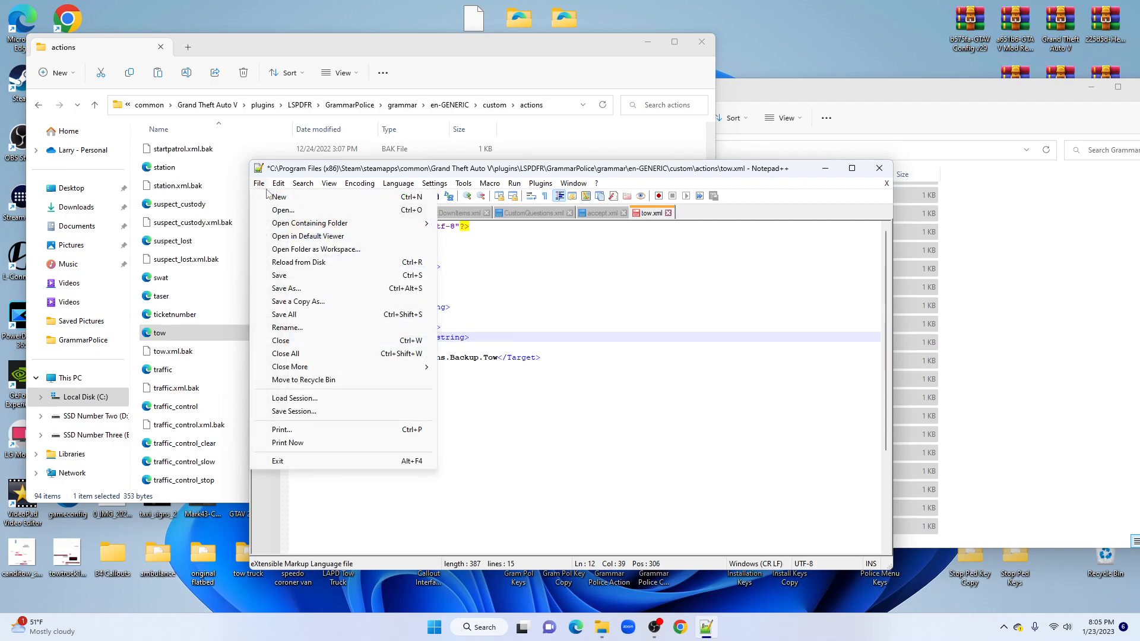
{"action": "left_click", "coordinate": [303, 278]}
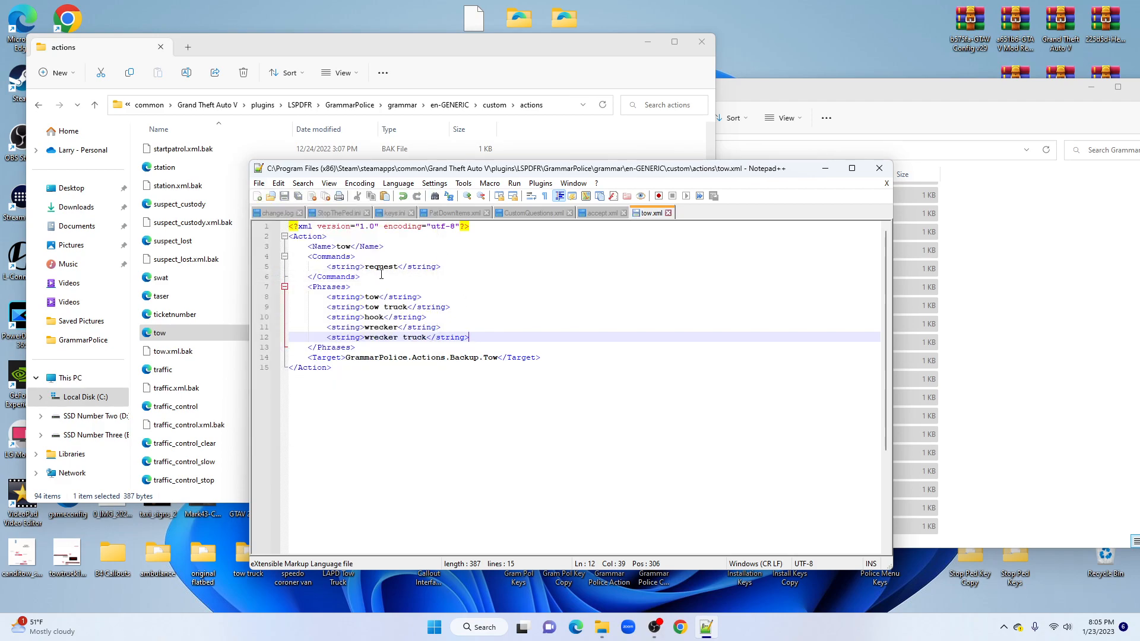
{"action": "left_click", "coordinate": [879, 169]}
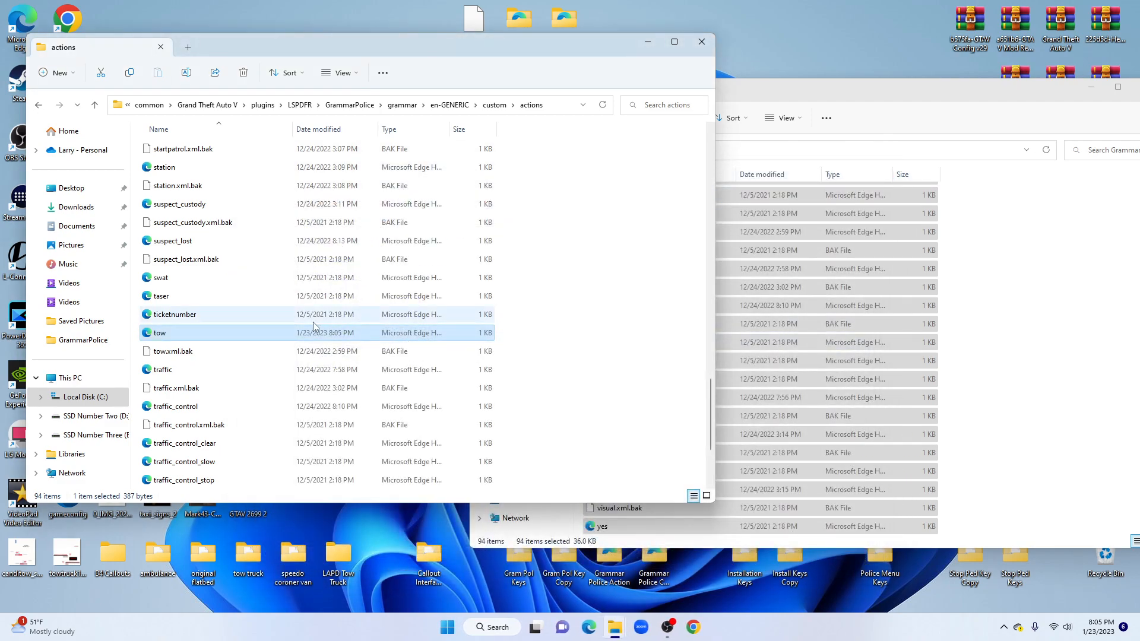
- Open the person_injured action file from the custom actions folder in Notepad++
{"action": "scroll", "coordinate": [259, 283], "scroll_direction": "down", "scroll_amount": 2}
{"action": "scroll", "coordinate": [260, 284], "scroll_direction": "down", "scroll_amount": 1}
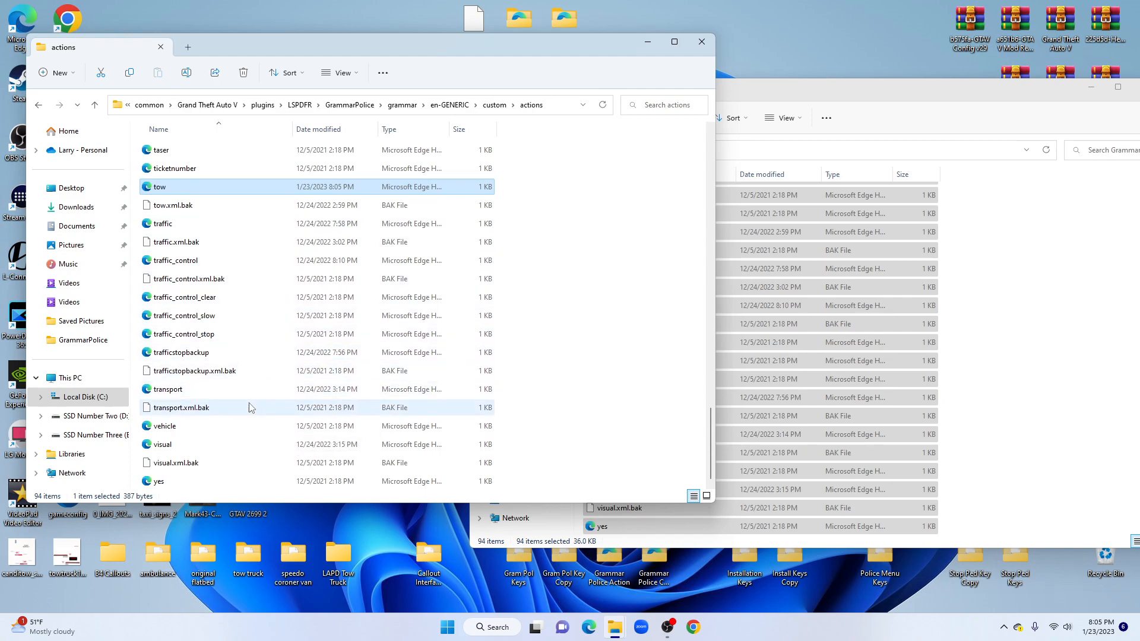
{"action": "scroll", "coordinate": [240, 369], "scroll_direction": "up", "scroll_amount": 3}
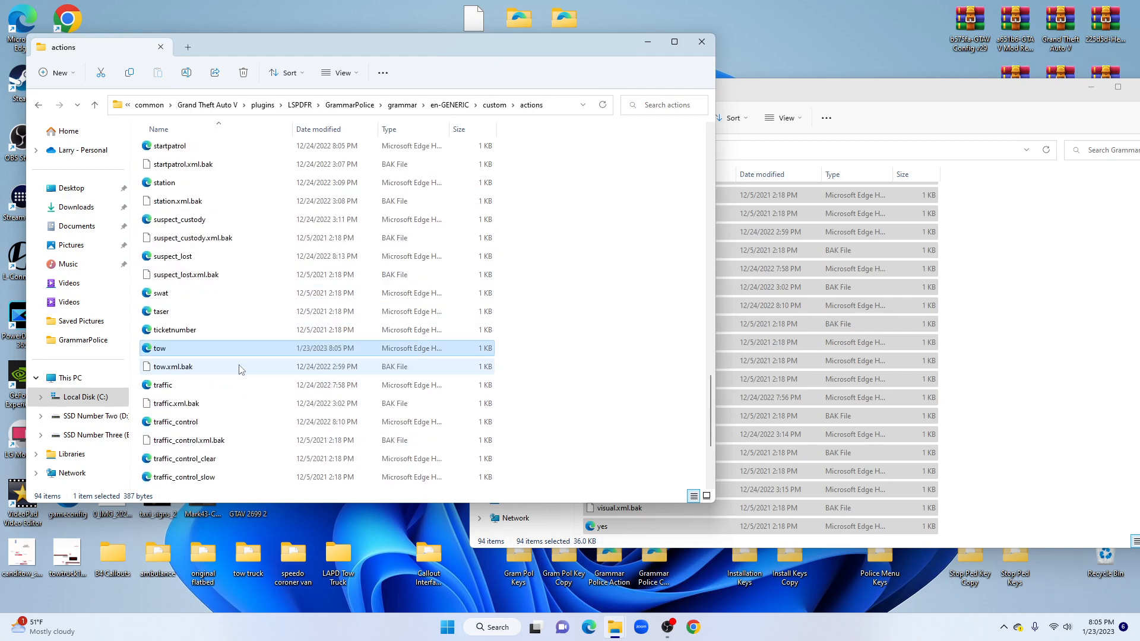
{"action": "scroll", "coordinate": [239, 403], "scroll_direction": "down", "scroll_amount": 1}
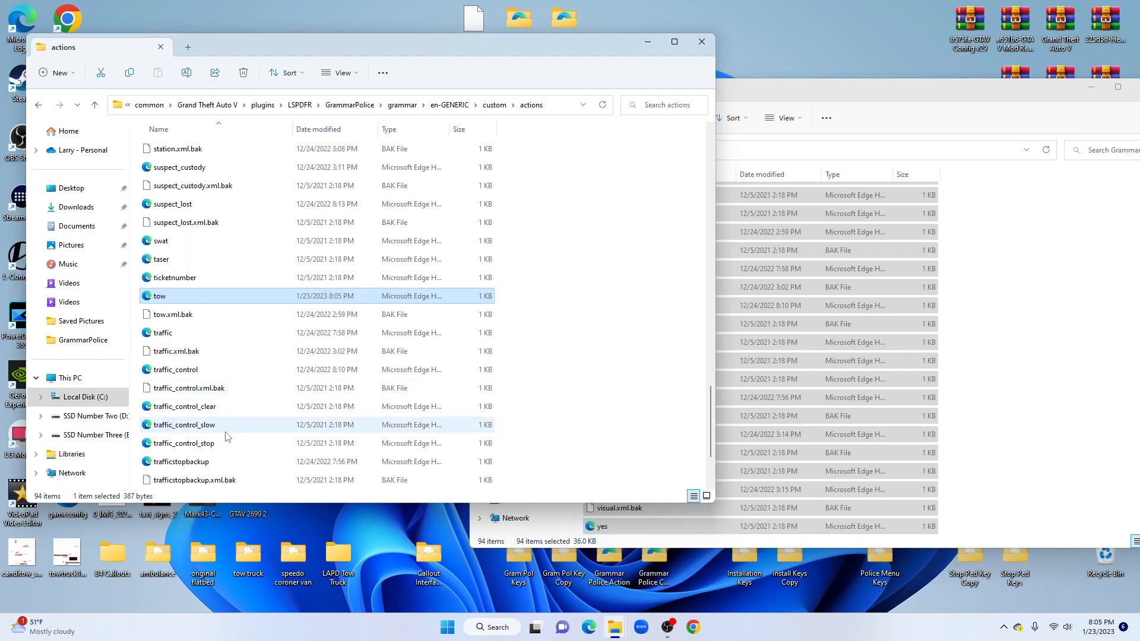
{"action": "scroll", "coordinate": [241, 461], "scroll_direction": "down", "scroll_amount": 2}
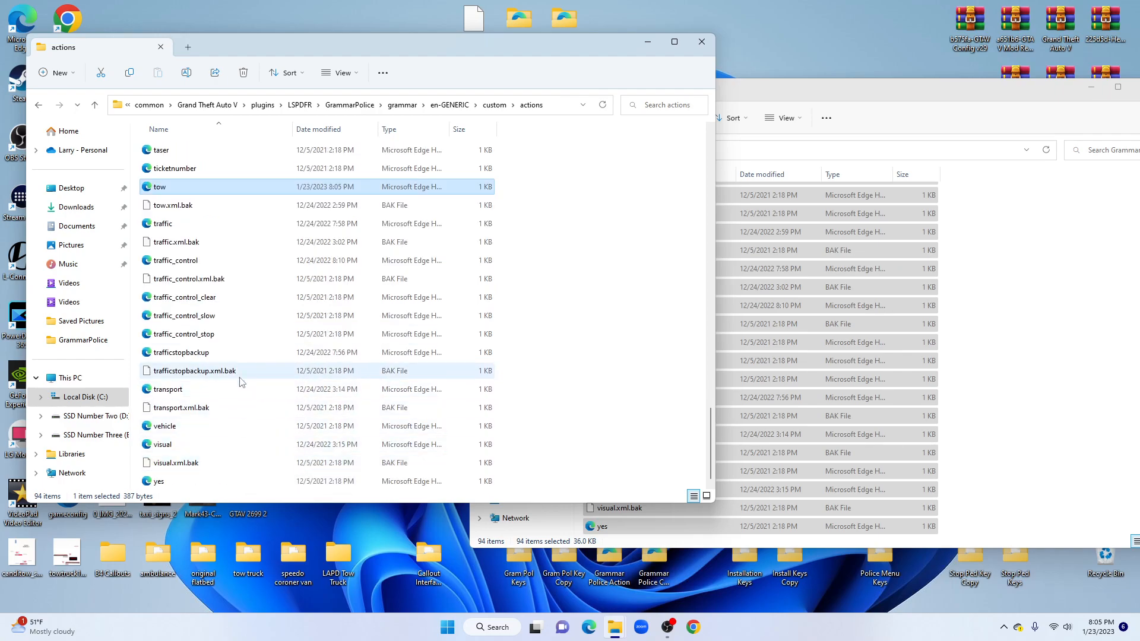
{"action": "scroll", "coordinate": [232, 368], "scroll_direction": "up", "scroll_amount": 10}
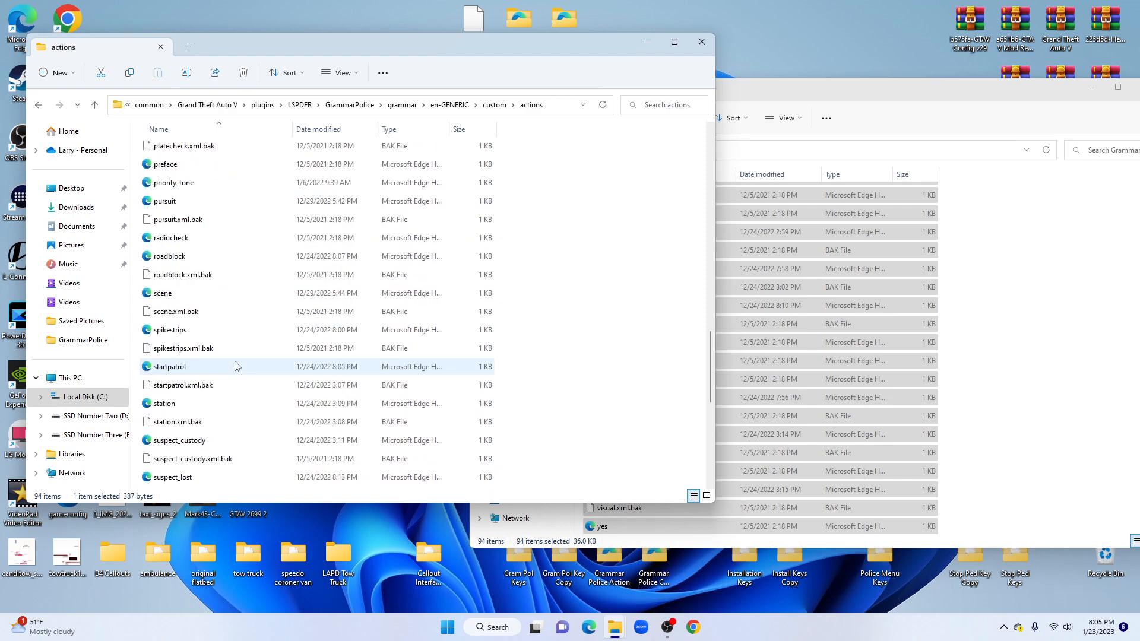
{"action": "scroll", "coordinate": [234, 366], "scroll_direction": "up", "scroll_amount": 1}
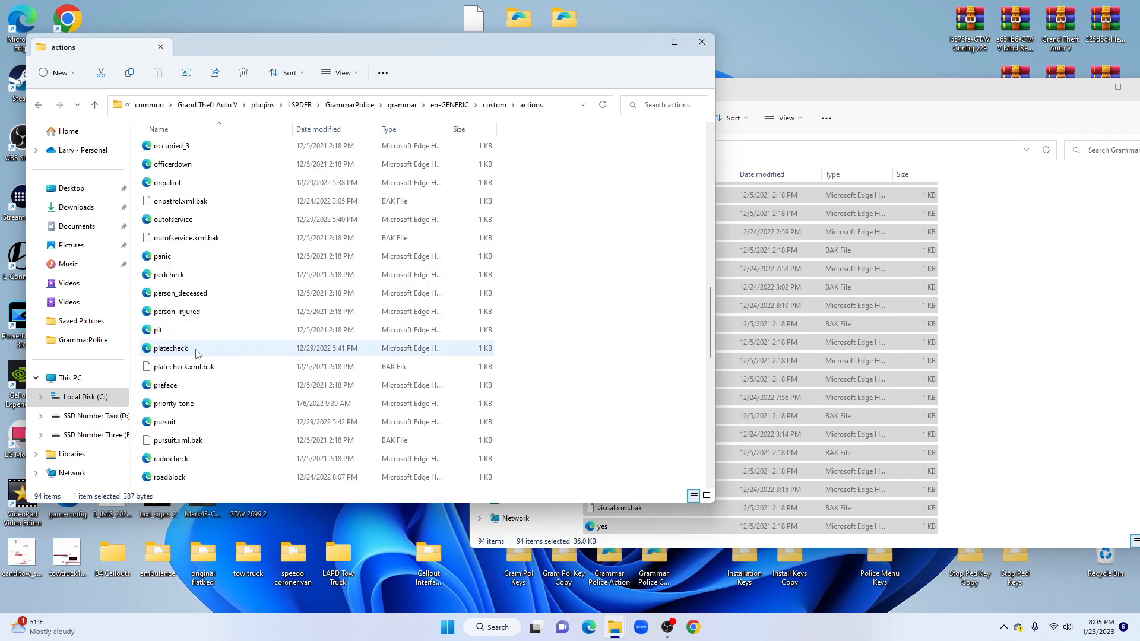
{"action": "left_click", "coordinate": [186, 314]}
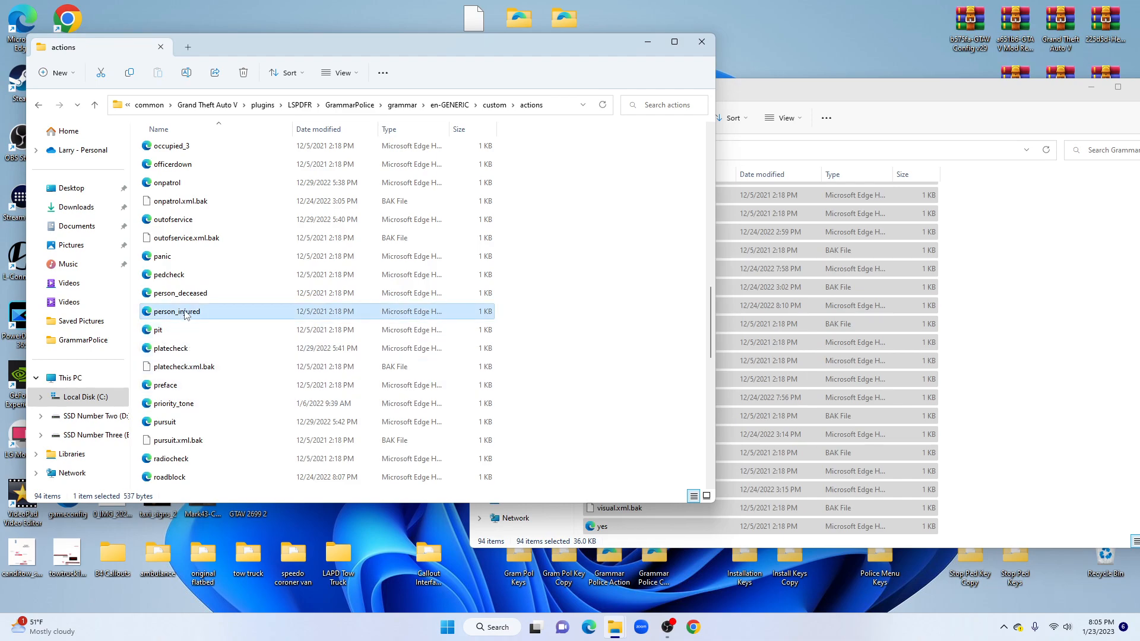
{"action": "right_click", "coordinate": [185, 314]}
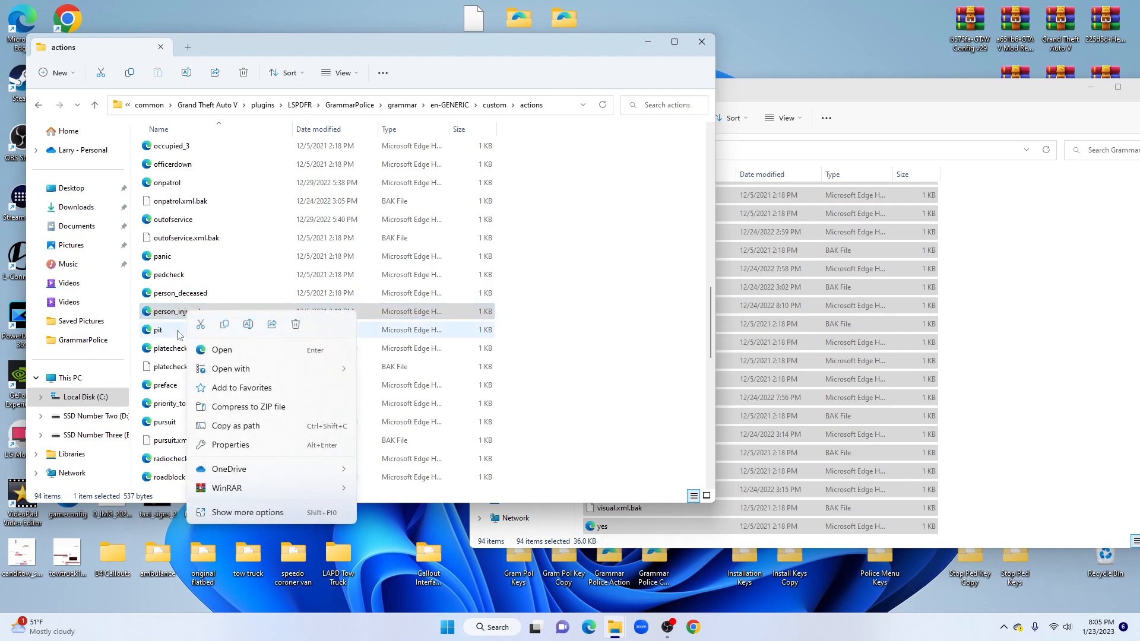
{"action": "mouse_move", "coordinate": [226, 371]}
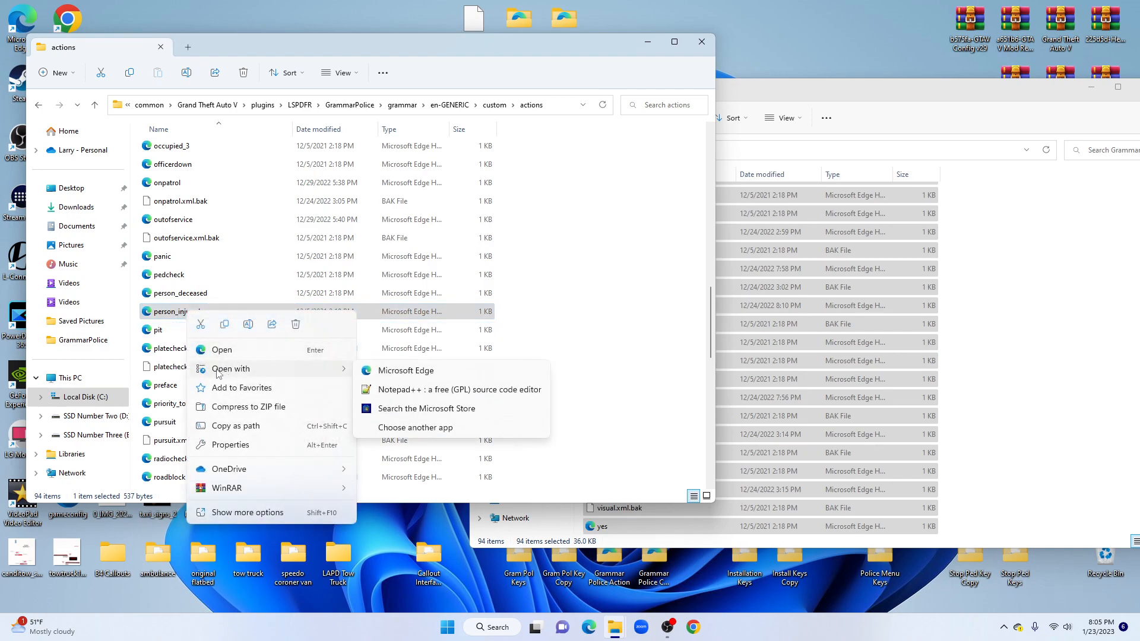
{"action": "left_click", "coordinate": [419, 392]}
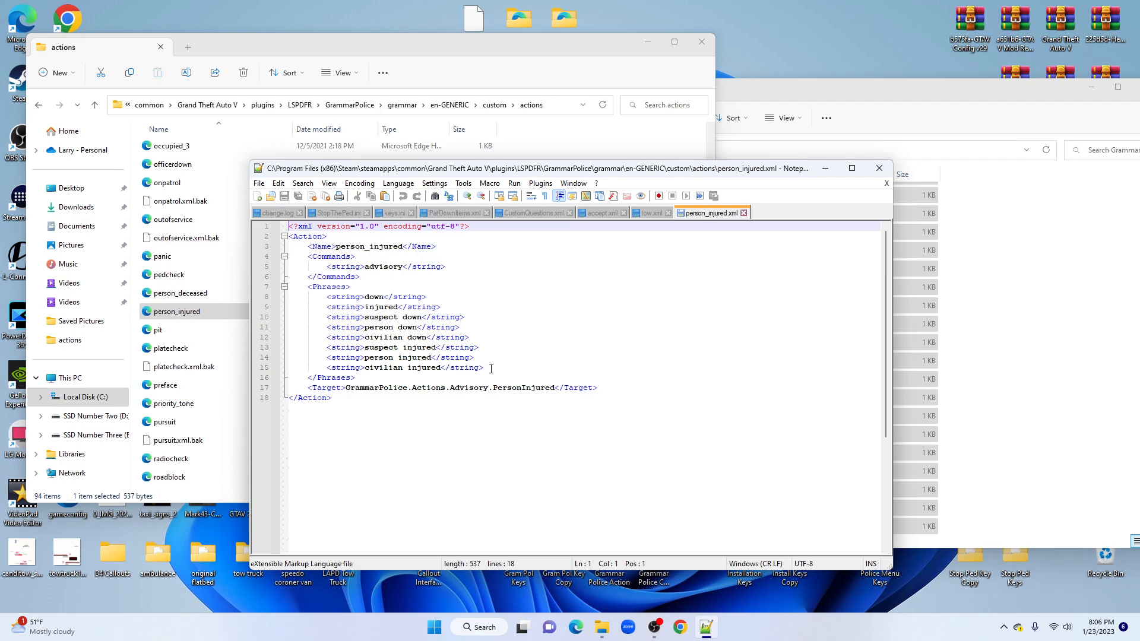
- Copy the "<string>injured</string>" phrase and paste it on a new line below the "person down" phrase
{"action": "left_click", "coordinate": [442, 306]}
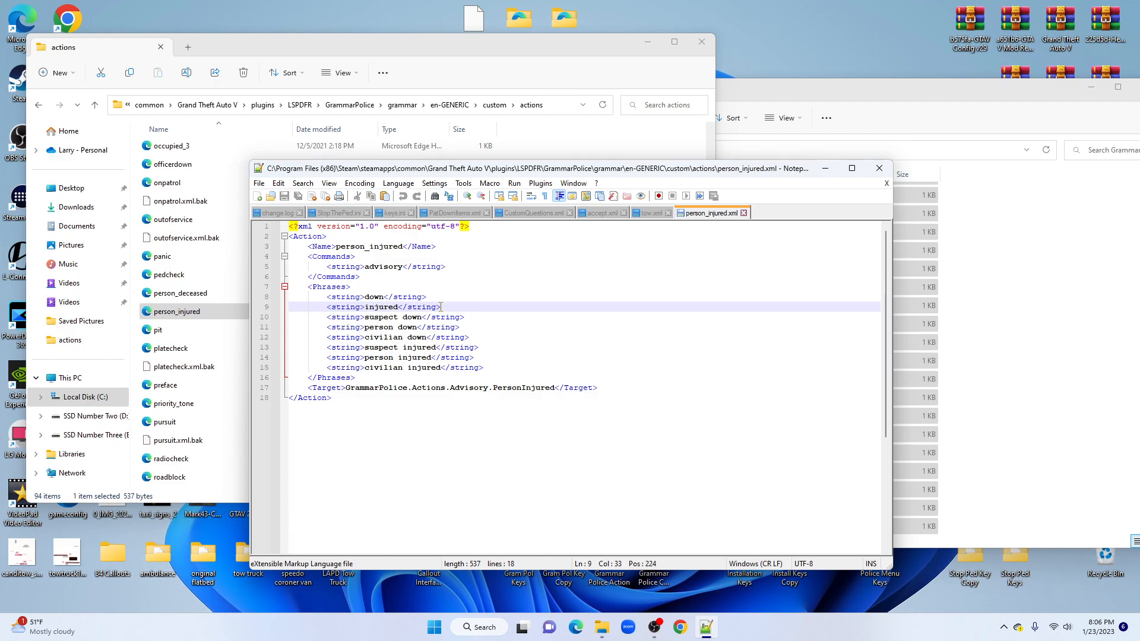
{"action": "left_click_drag", "start_coordinate": [441, 307], "coordinate": [357, 307]}
{"action": "left_click_drag", "start_coordinate": [330, 307], "coordinate": [326, 307]}
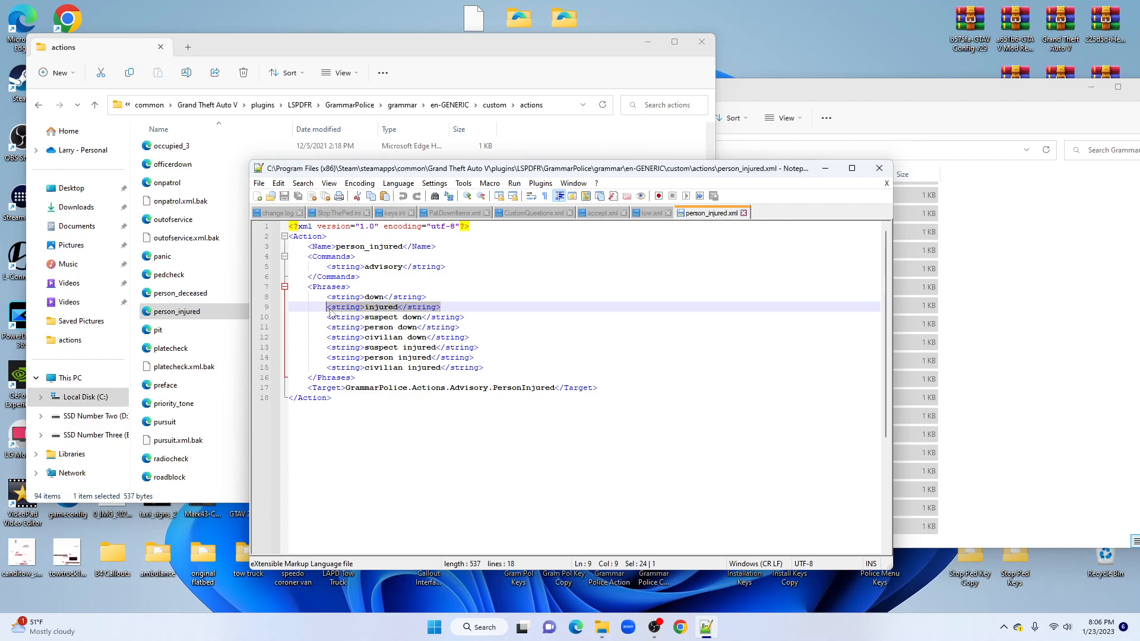
{"action": "right_click", "coordinate": [383, 309]}
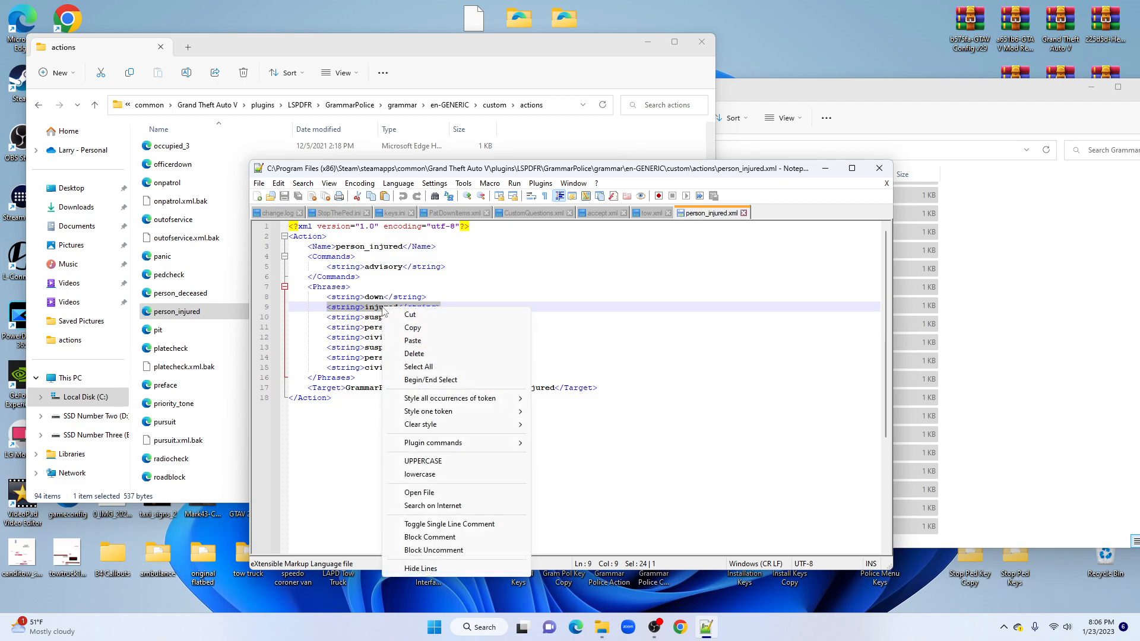
{"action": "left_click", "coordinate": [419, 331]}
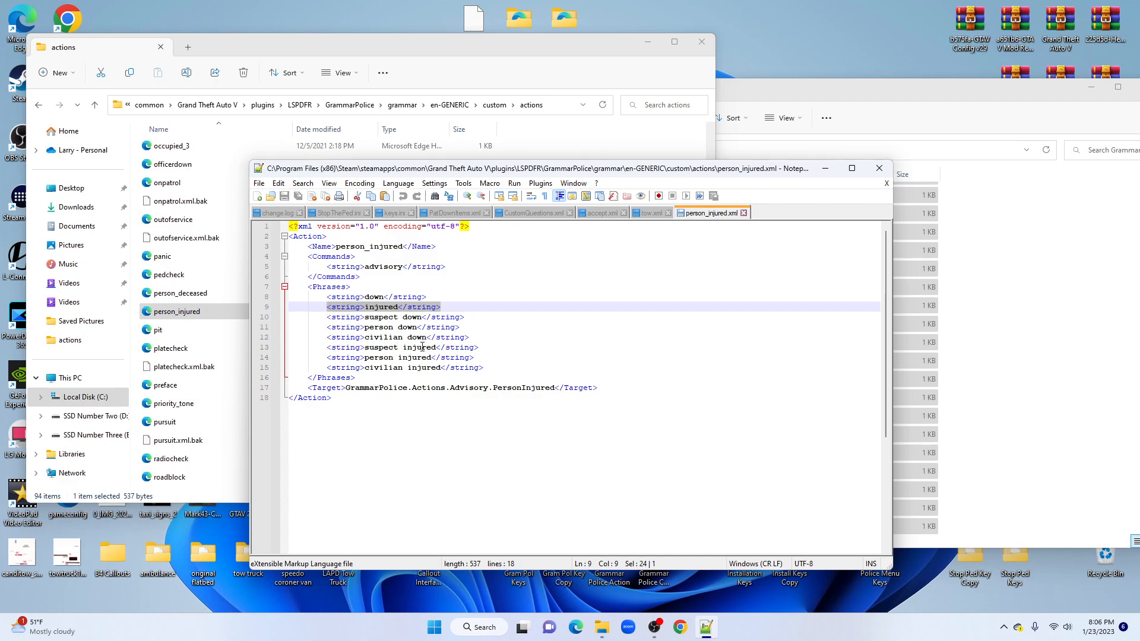
{"action": "left_click", "coordinate": [471, 326]}
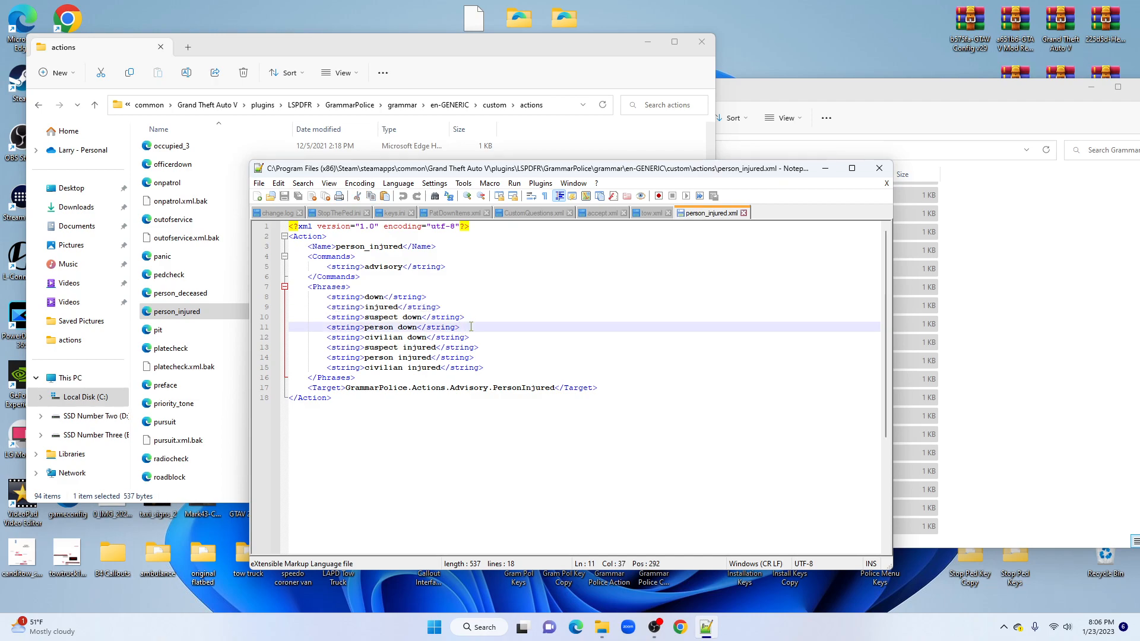
{"action": "key", "text": "Return"}
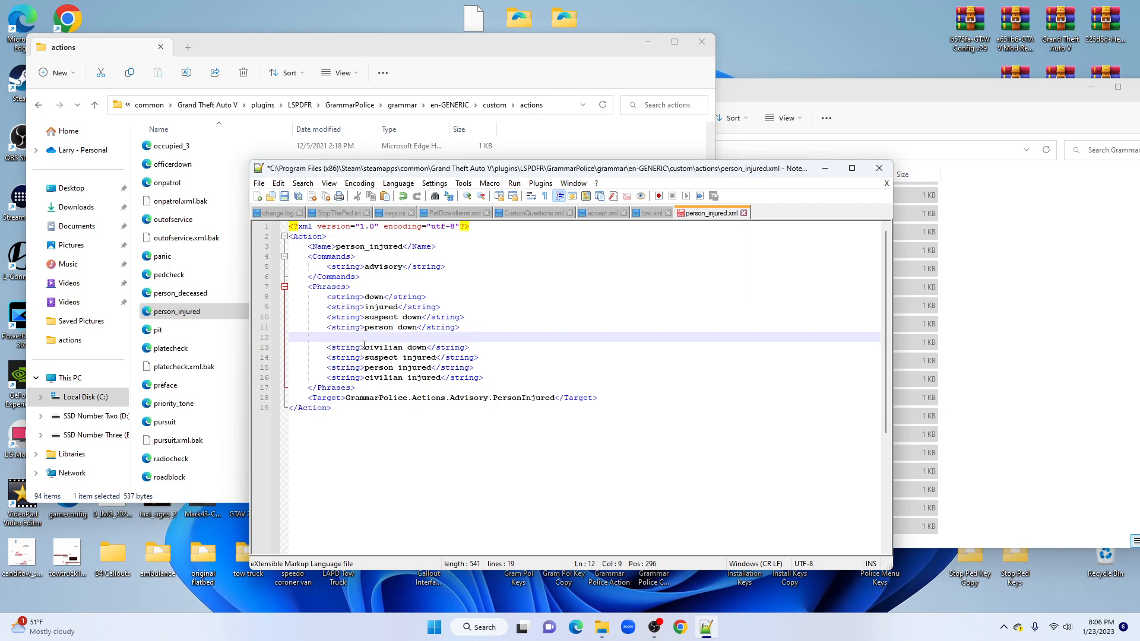
{"action": "right_click", "coordinate": [380, 337]}
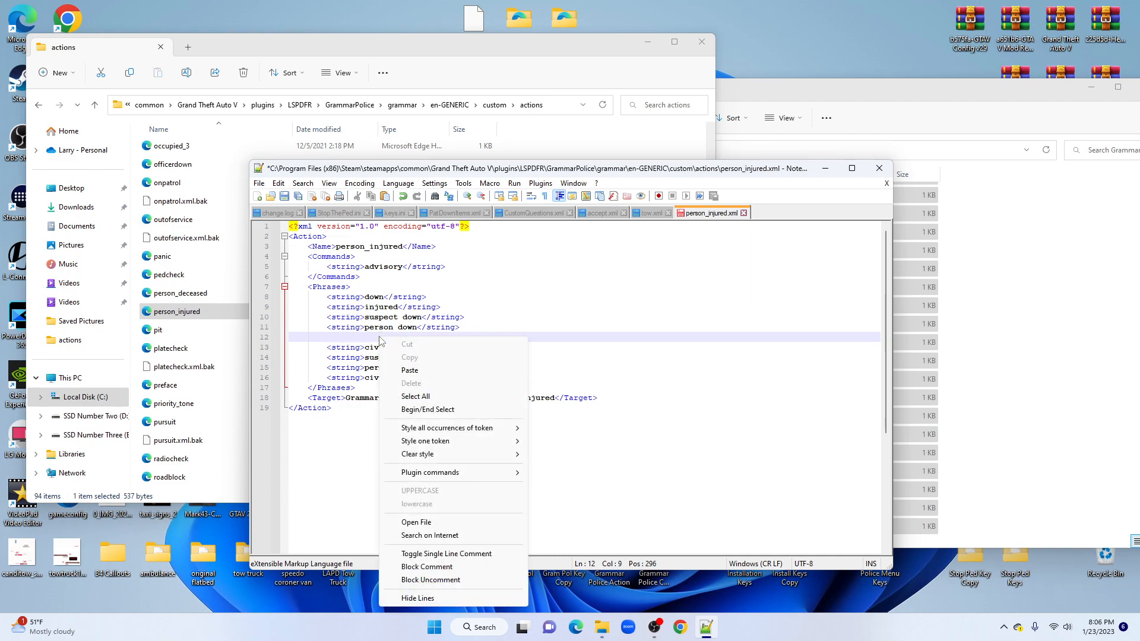
{"action": "left_click", "coordinate": [434, 367]}
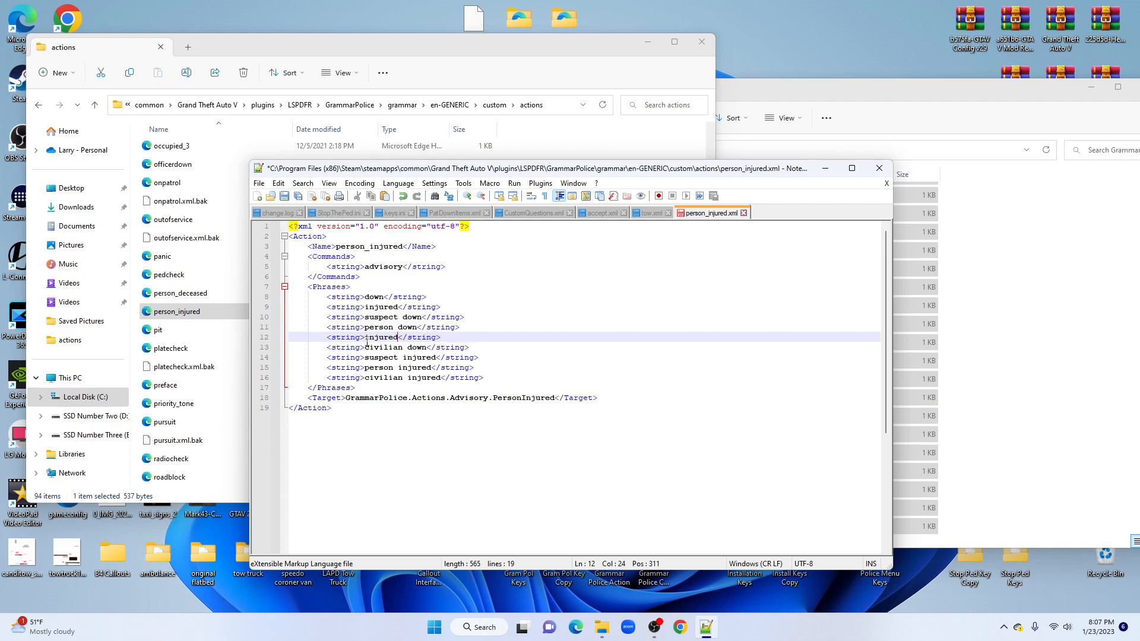
- Replace the text of the pasted "injured" phrase with "man down"
{"action": "key", "text": "BackSpace"}
{"action": "key", "text": "BackSpace"}
{"action": "key", "text": "BackSpace"}
{"action": "key", "text": "BackSpace"}
{"action": "key", "text": "BackSpace"}
{"action": "key", "text": "BackSpace"}
{"action": "key", "text": "BackSpace"}
{"action": "type", "text": "man do"}
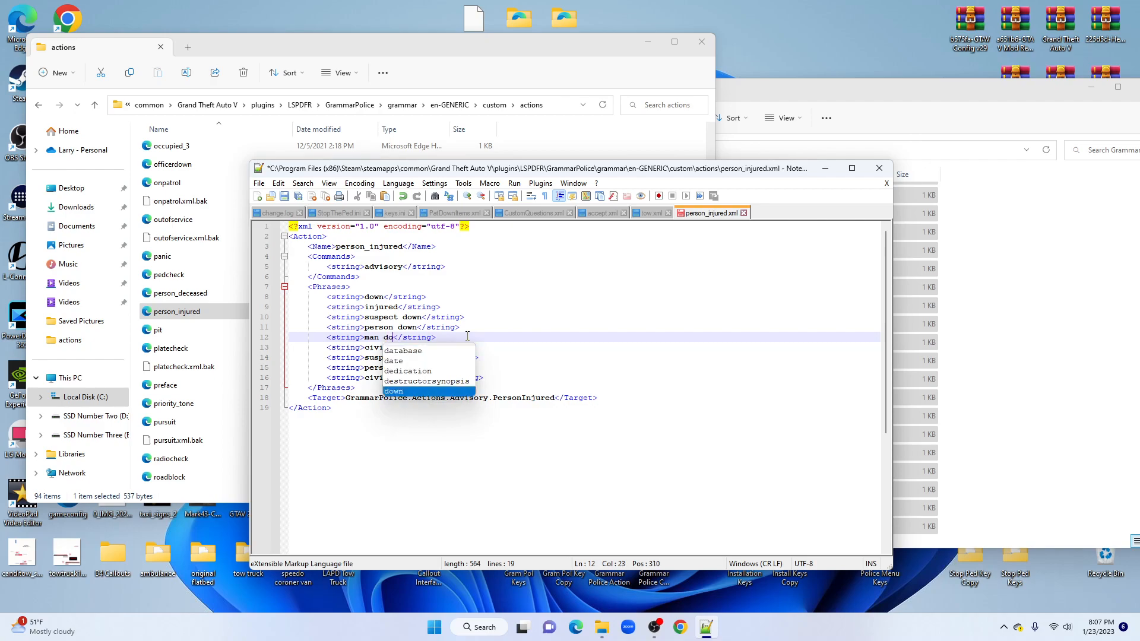
{"action": "type", "text": "wn"}
{"action": "key", "text": "Escape"}
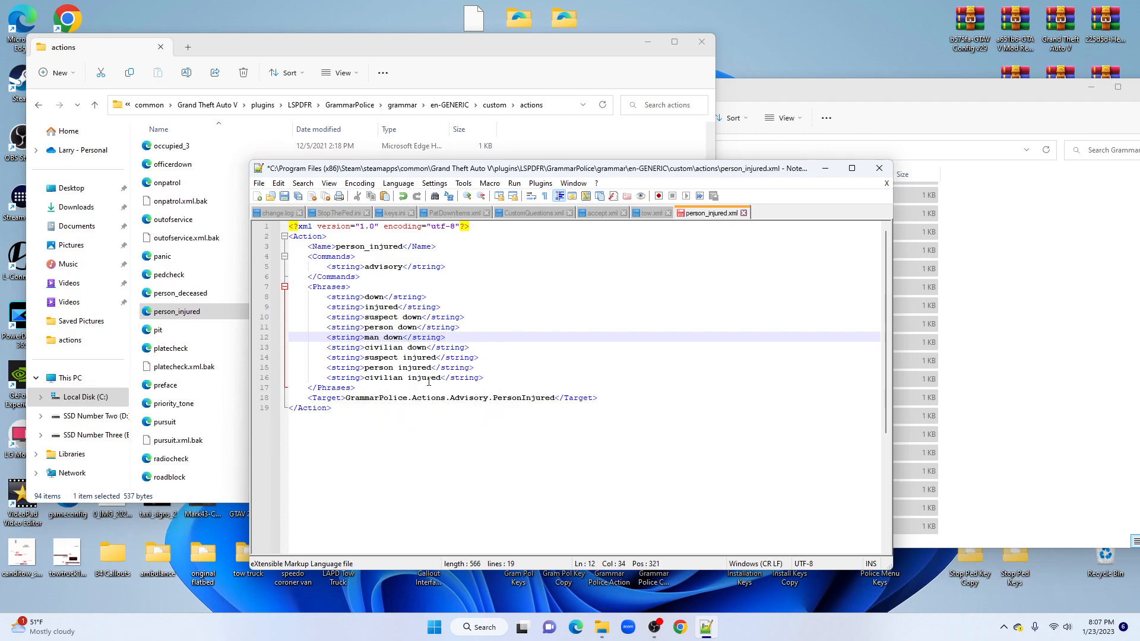
- Replace "man" in the new phrase with "fleeing suspect", making it "fleeing suspect down"
{"action": "left_click", "coordinate": [379, 337]}
{"action": "key", "text": "BackSpace"}
{"action": "key", "text": "BackSpace"}
{"action": "key", "text": "BackSpace"}
{"action": "type", "text": "fl"}
{"action": "type", "text": "ee"}
{"action": "type", "text": "ing suspe"}
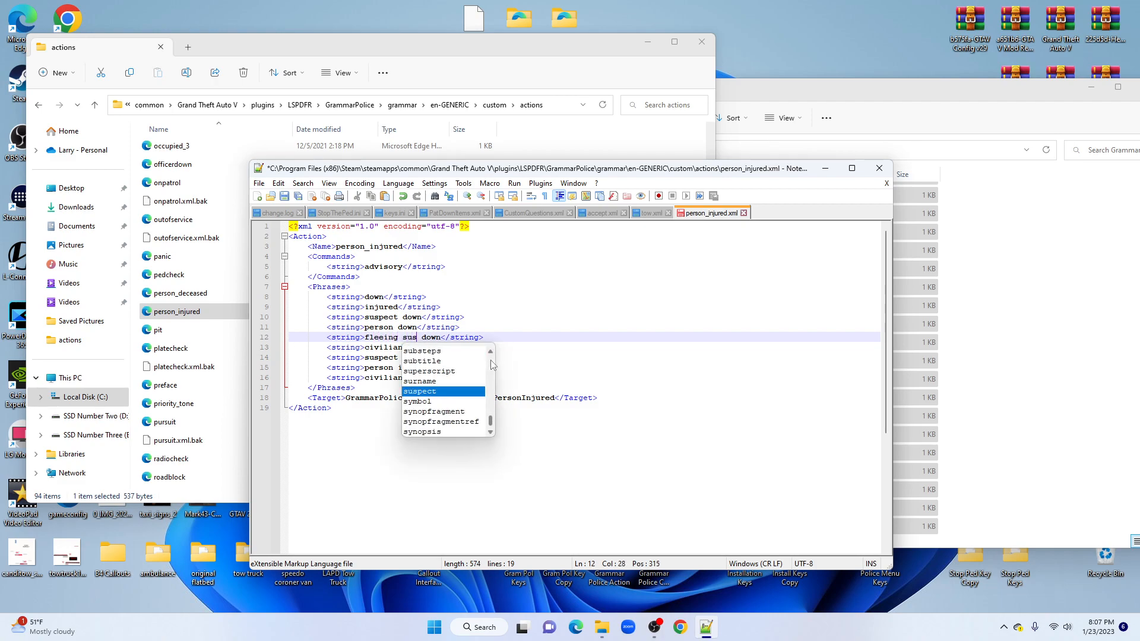
{"action": "type", "text": "ct"}
- Change "fleeing" to "shooting" in the new phrase, making it "shooting suspect down"
{"action": "left_click", "coordinate": [384, 338]}
{"action": "key", "text": "BackSpace"}
{"action": "key", "text": "BackSpace"}
{"action": "key", "text": "BackSpace"}
{"action": "key", "text": "BackSpace"}
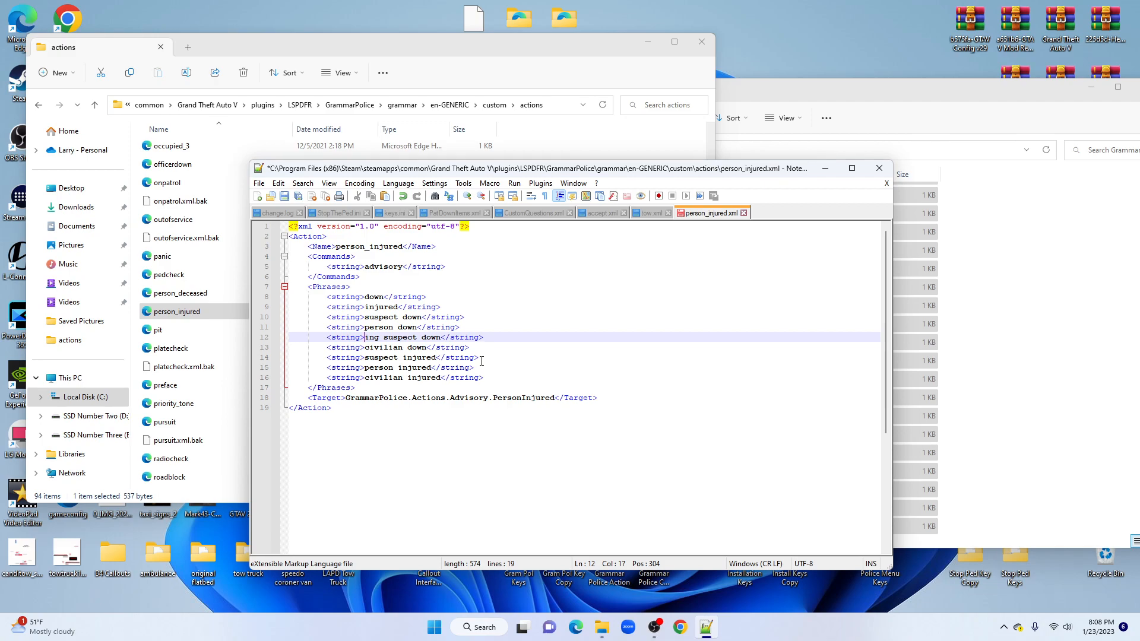
{"action": "type", "text": "shoo"}
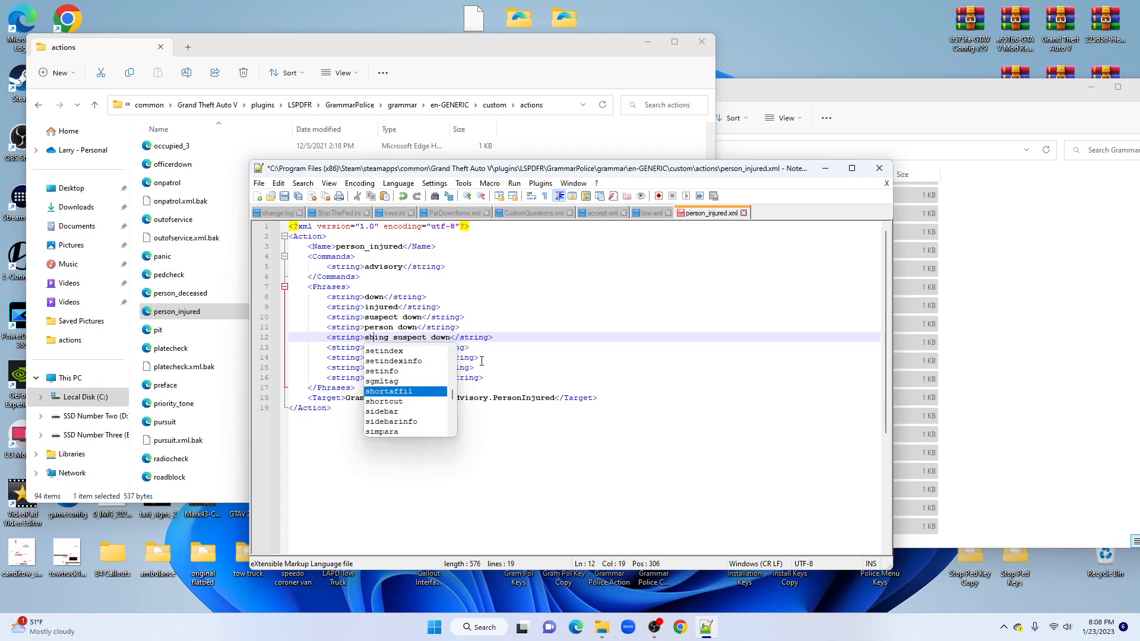
{"action": "type", "text": "t"}
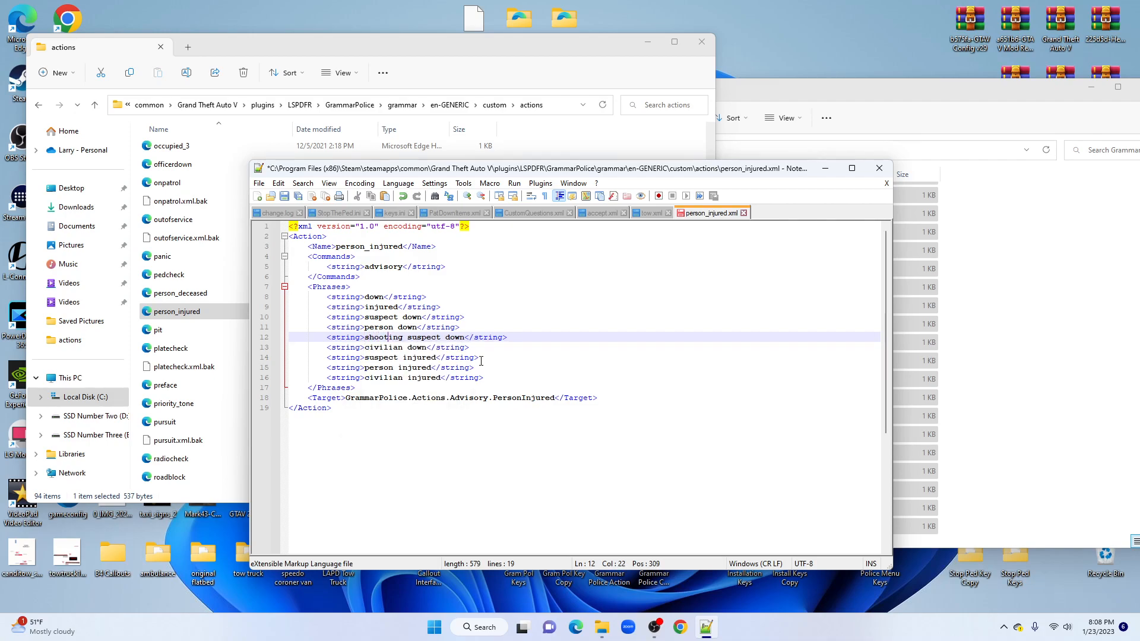
- Save the edited person_injured action file and close Notepad++
{"action": "left_click", "coordinate": [515, 336]}
{"action": "left_click", "coordinate": [503, 359]}
{"action": "left_click", "coordinate": [259, 184]}
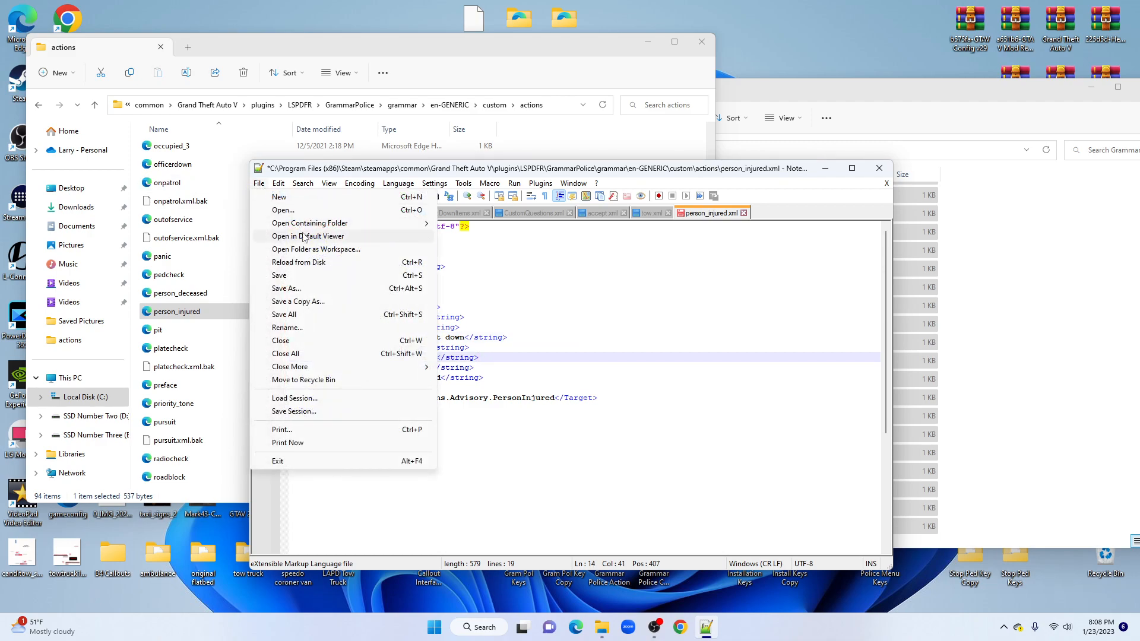
{"action": "left_click", "coordinate": [313, 280]}
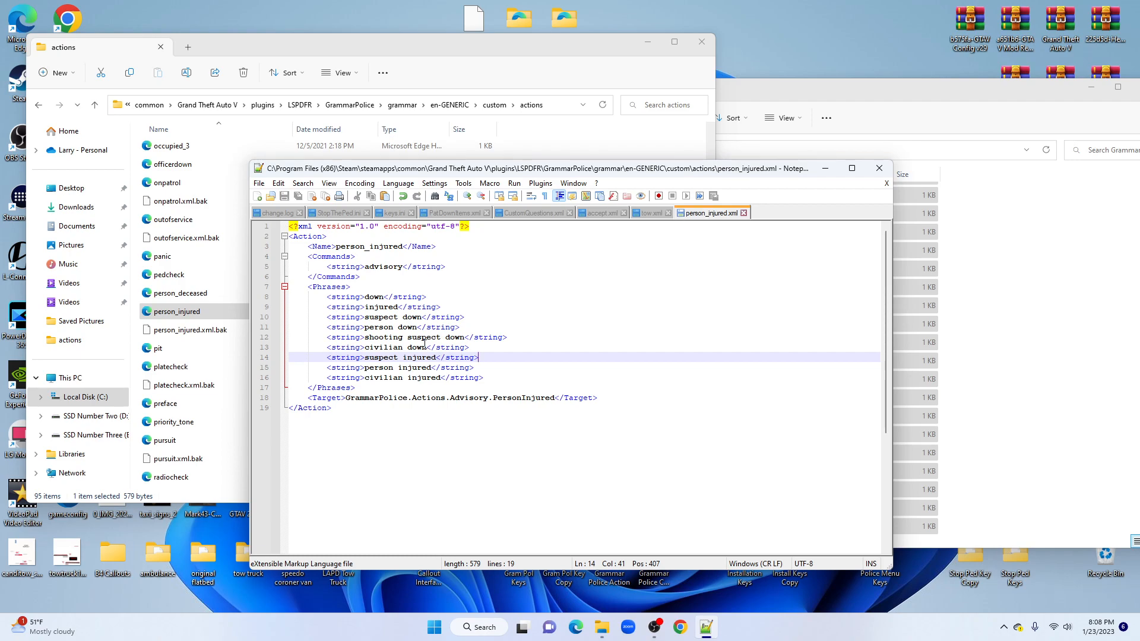
{"action": "left_click", "coordinate": [500, 378]}
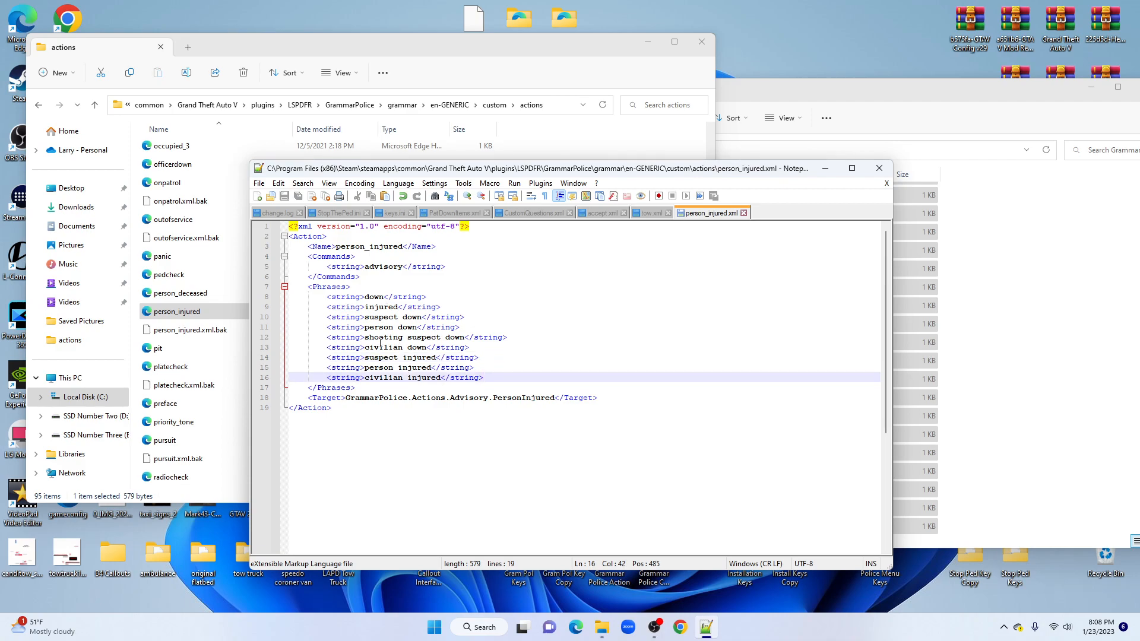
{"action": "left_click", "coordinate": [879, 168]}
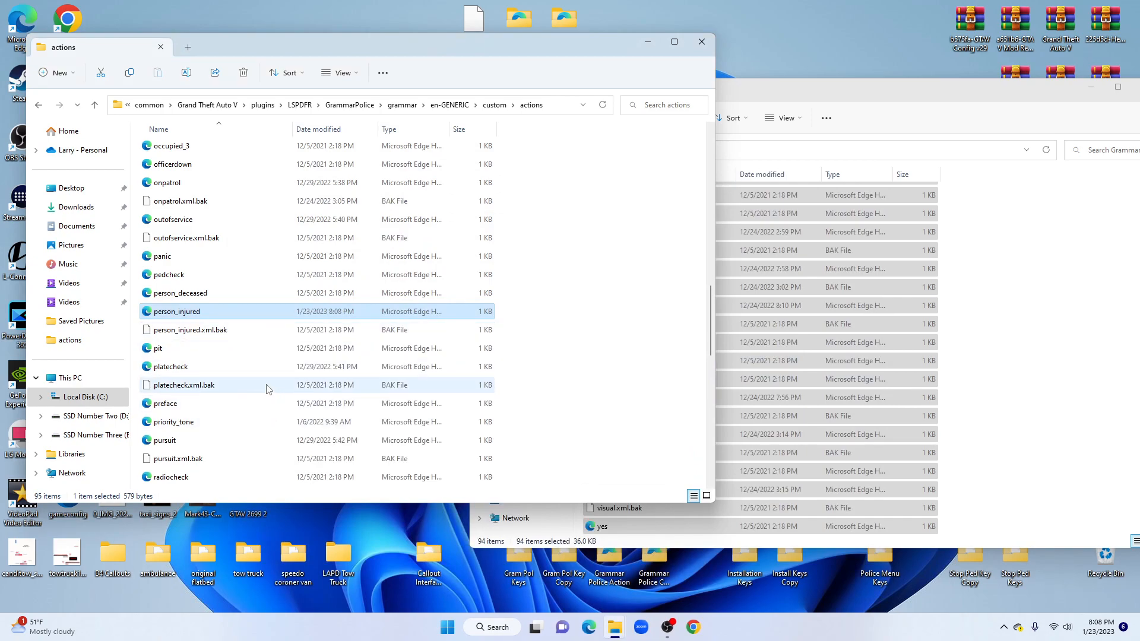
- Look through the list of action files in the custom actions folder
{"action": "scroll", "coordinate": [202, 406], "scroll_direction": "down", "scroll_amount": 3}
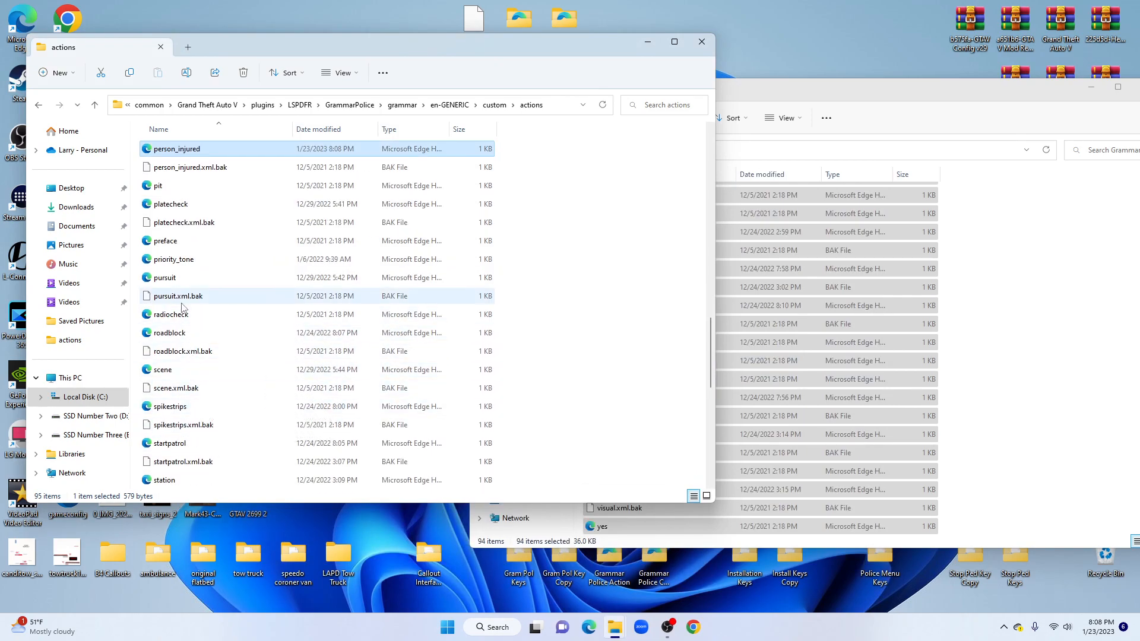
{"action": "scroll", "coordinate": [207, 386], "scroll_direction": "up", "scroll_amount": 6}
{"action": "scroll", "coordinate": [202, 343], "scroll_direction": "up", "scroll_amount": 3}
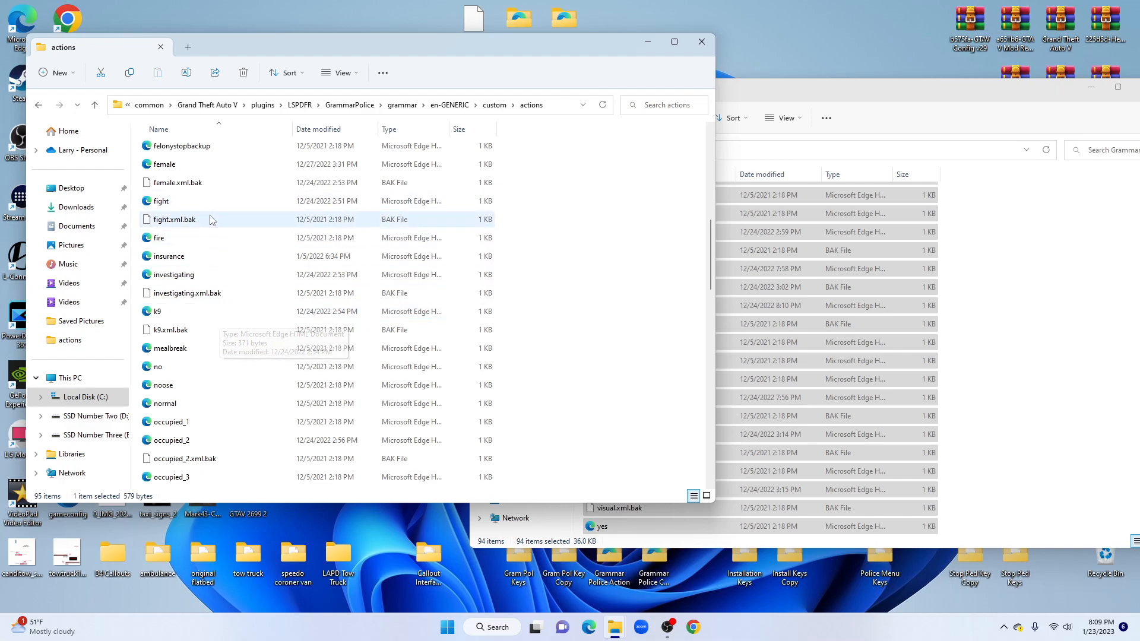
{"action": "scroll", "coordinate": [250, 238], "scroll_direction": "up", "scroll_amount": 2}
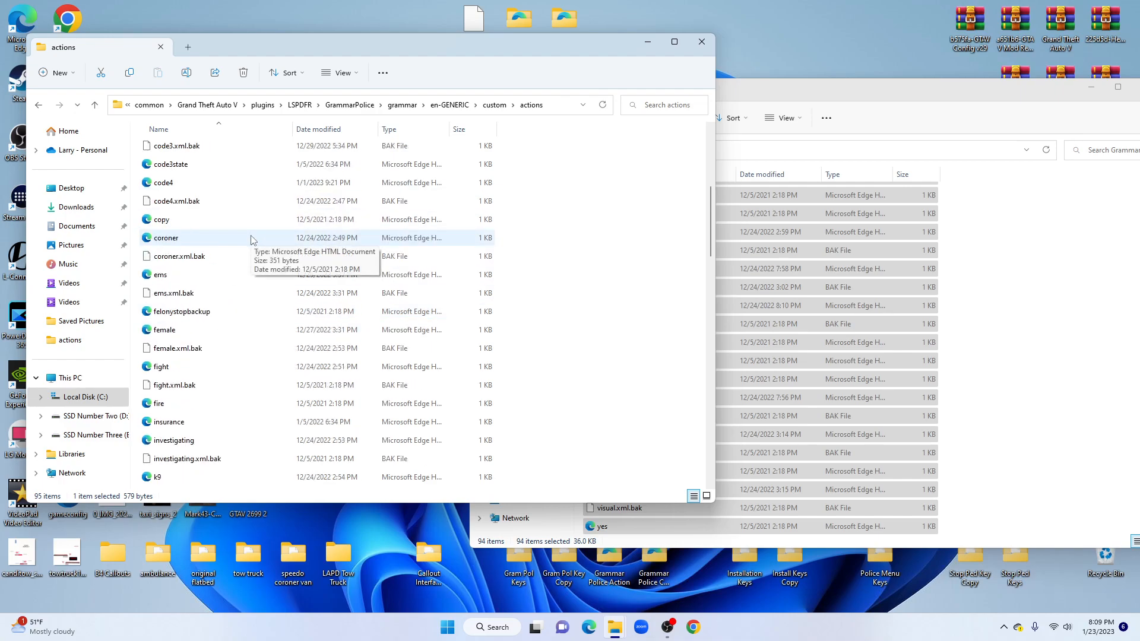
{"action": "scroll", "coordinate": [250, 237], "scroll_direction": "down", "scroll_amount": 1}
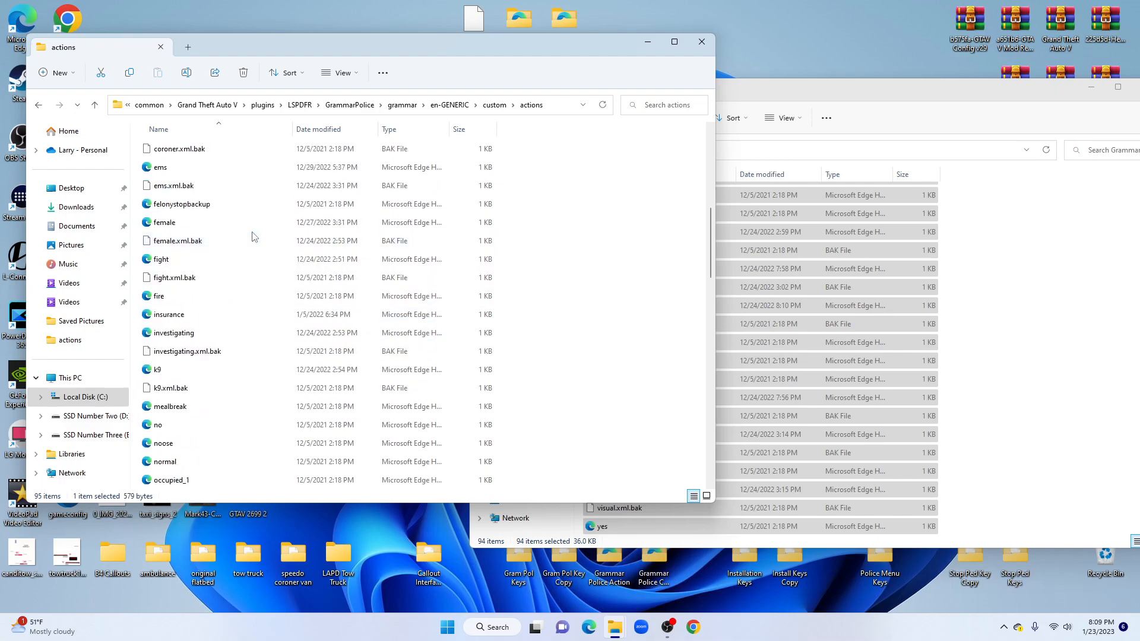
- Open the k9 action file from the custom actions folder in Notepad++
{"action": "left_click", "coordinate": [181, 374]}
{"action": "right_click", "coordinate": [181, 374]}
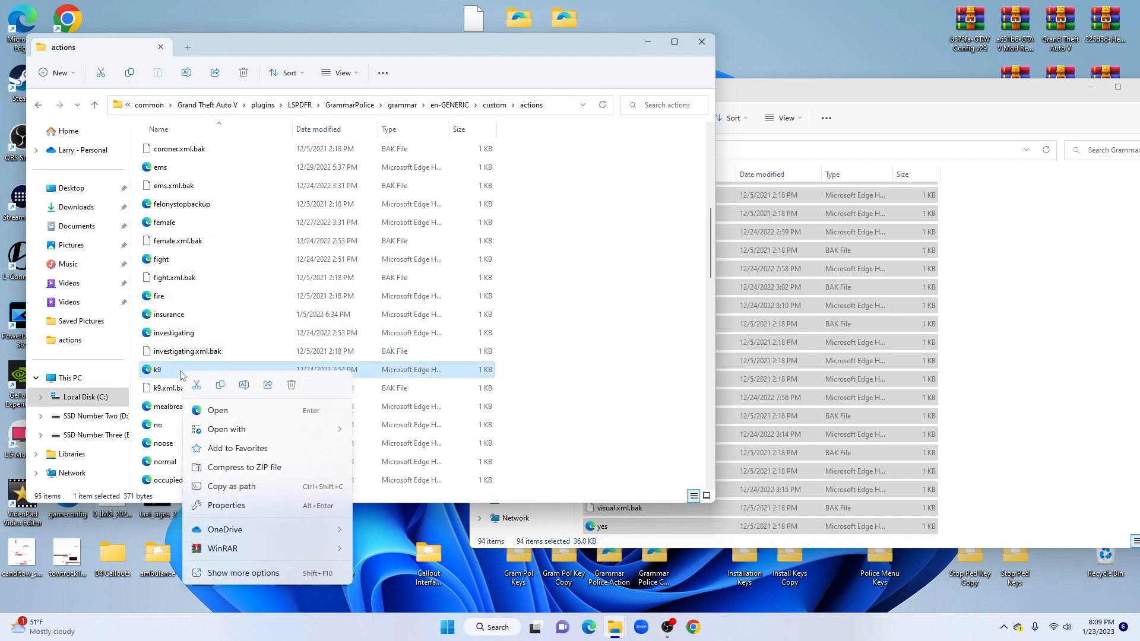
{"action": "mouse_move", "coordinate": [234, 435]}
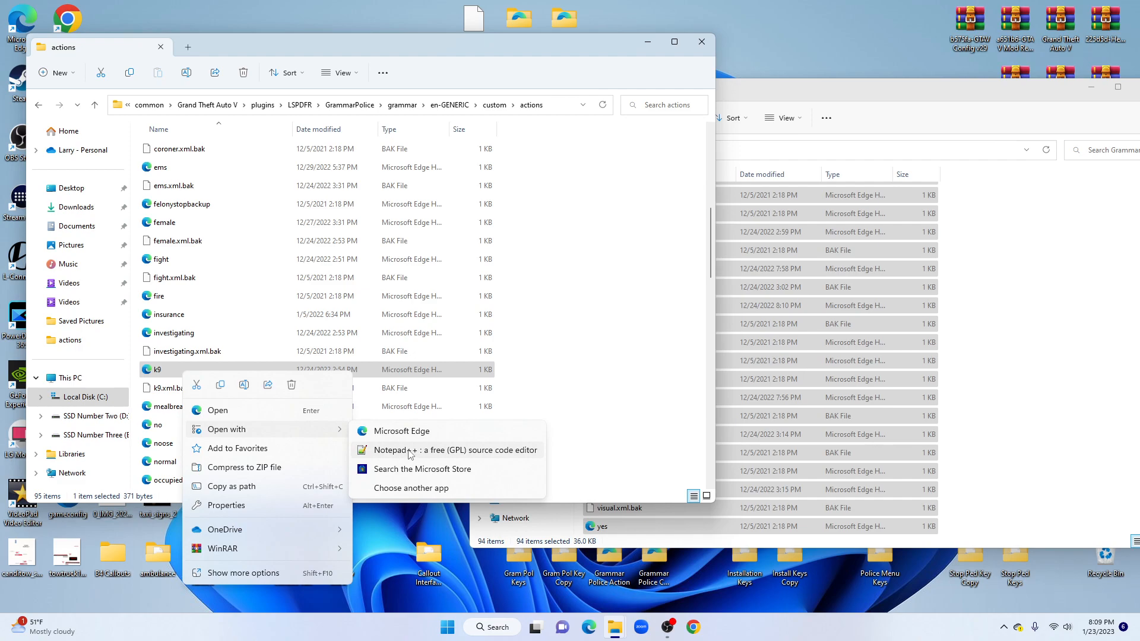
{"action": "left_click", "coordinate": [410, 452]}
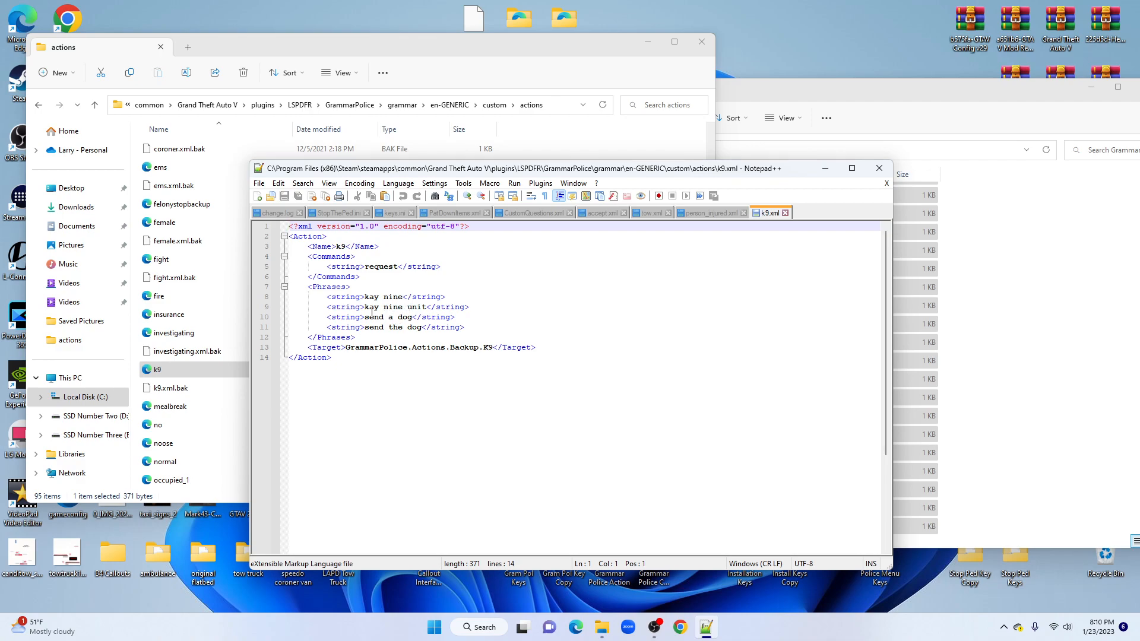
- Copy the "kay nine unit" phrase line onto a new line below "send a dog"
{"action": "left_click_drag", "start_coordinate": [470, 307], "coordinate": [328, 307]}
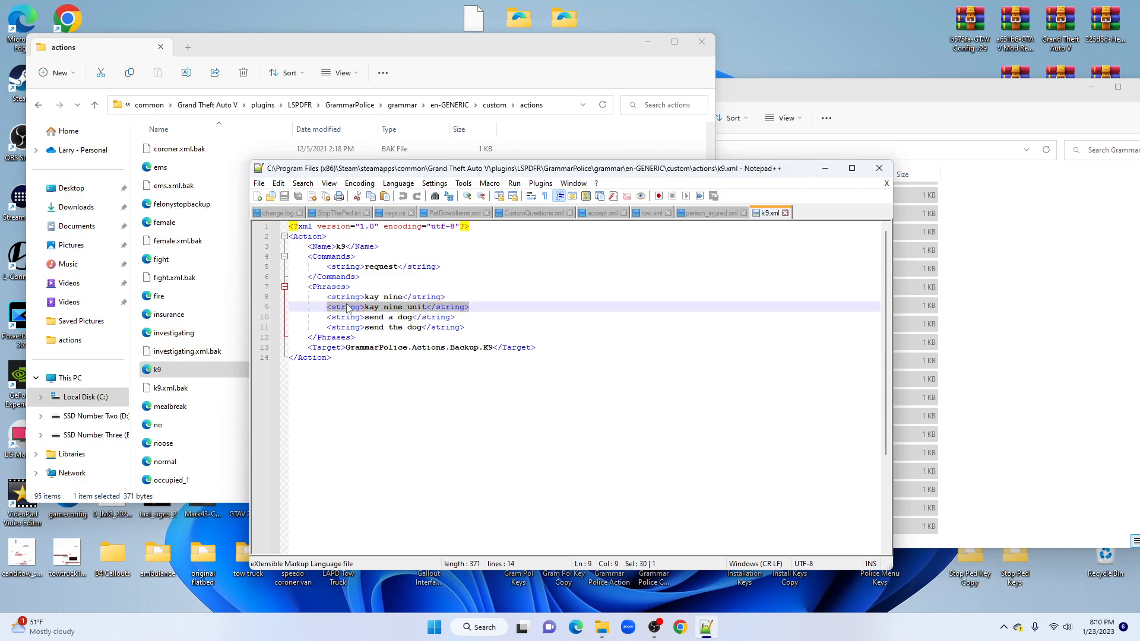
{"action": "right_click", "coordinate": [351, 309]}
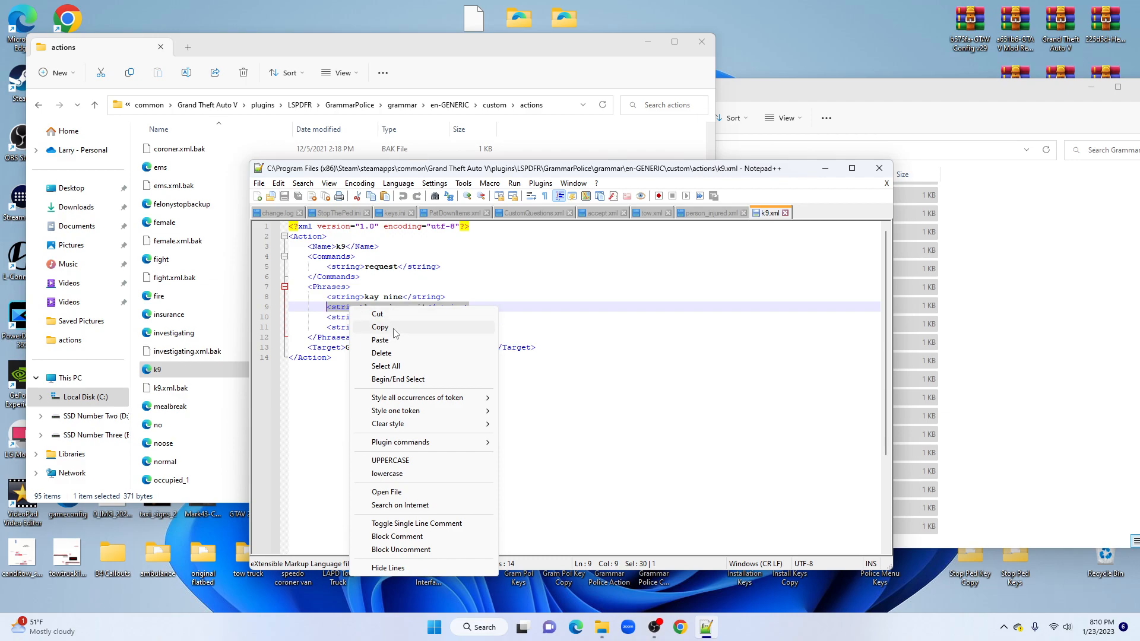
{"action": "left_click", "coordinate": [394, 328]}
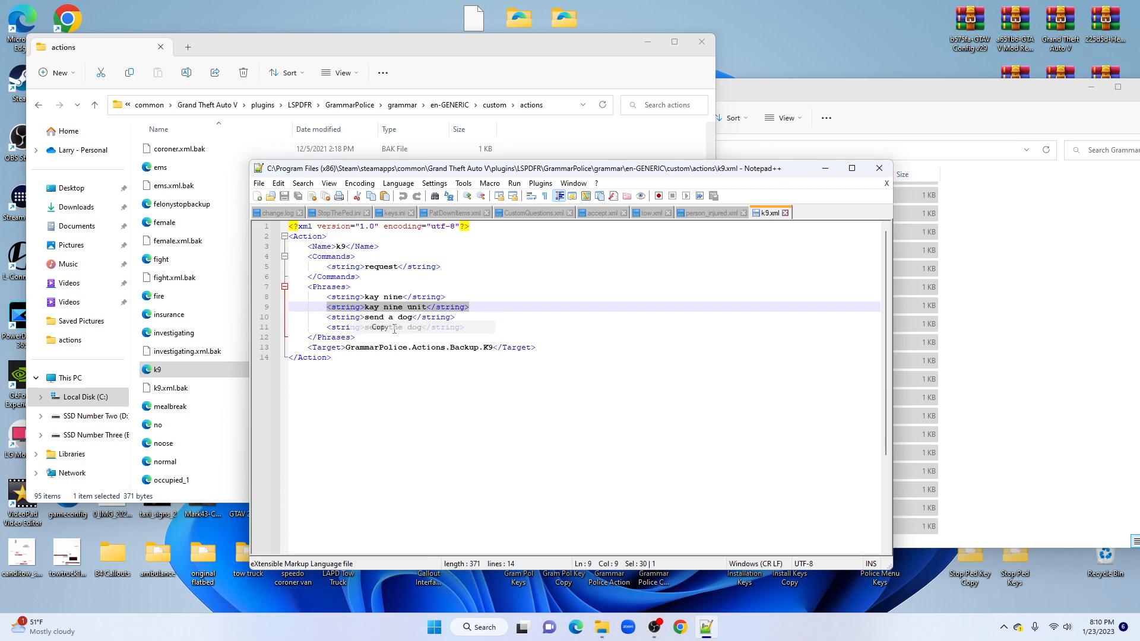
{"action": "left_click", "coordinate": [469, 318]}
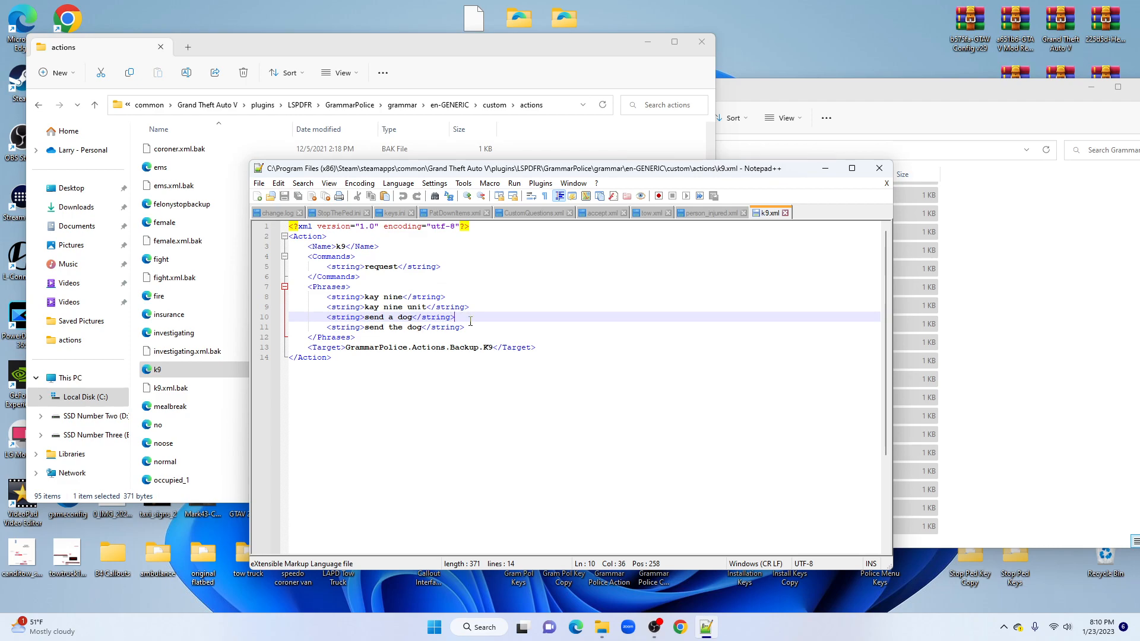
{"action": "key", "text": "Return"}
{"action": "right_click", "coordinate": [409, 326]}
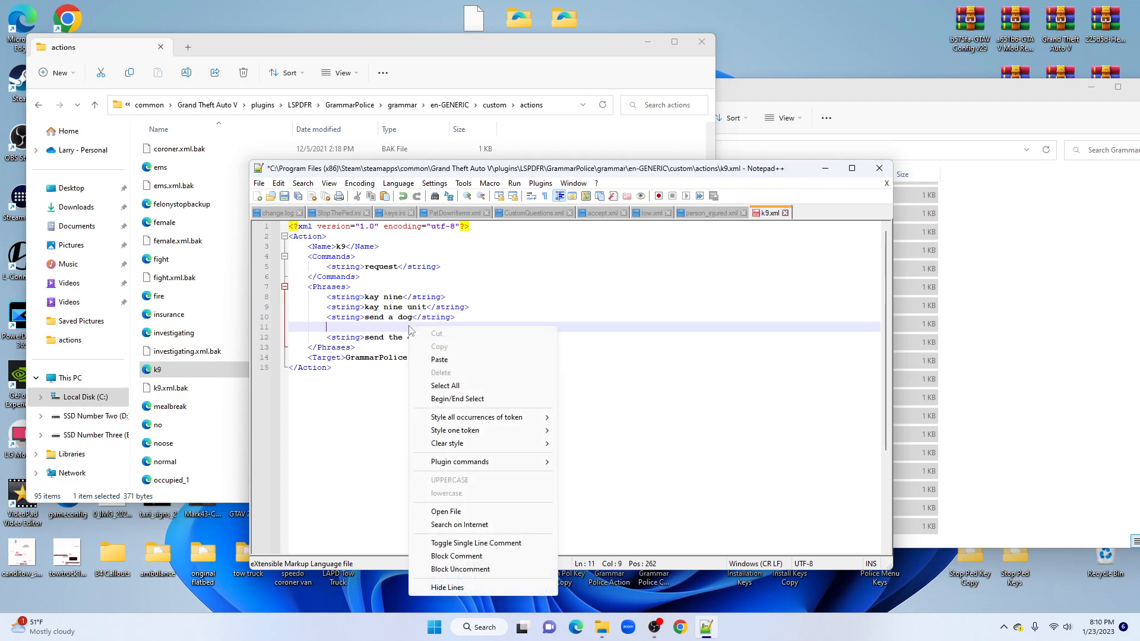
{"action": "left_click", "coordinate": [438, 361]}
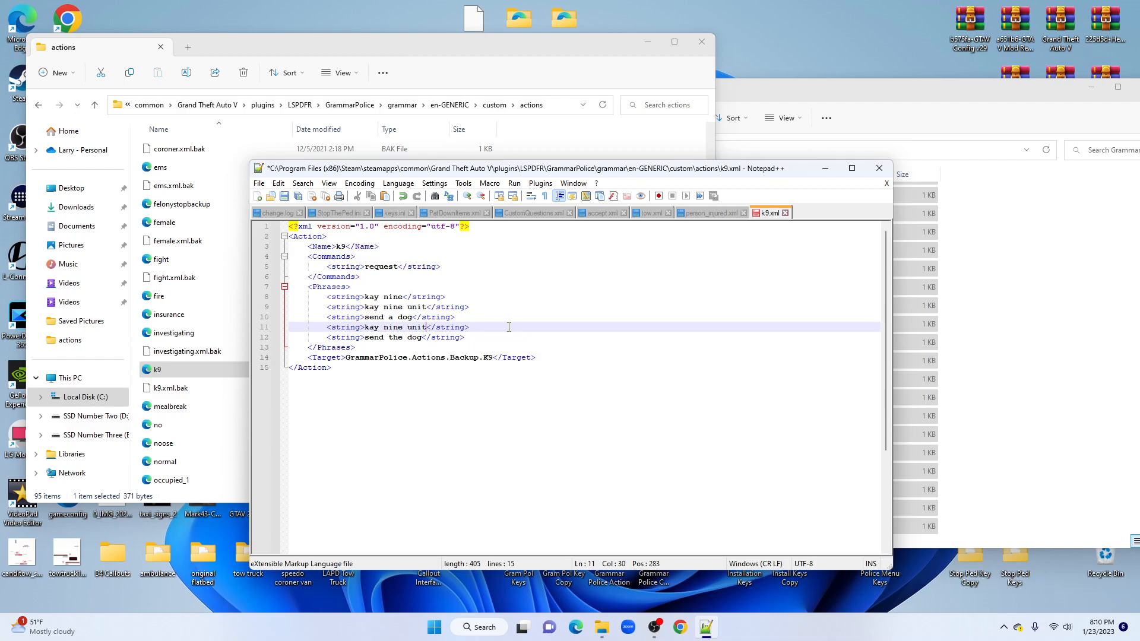
- Replace the text of the pasted phrase below "send a dog" with "dog unit"
{"action": "key", "text": "BackSpace"}
{"action": "key", "text": "BackSpace"}
{"action": "key", "text": "BackSpace"}
{"action": "key", "text": "BackSpace"}
{"action": "key", "text": "BackSpace"}
{"action": "key", "text": "BackSpace"}
{"action": "key", "text": "BackSpace"}
{"action": "key", "text": "BackSpace"}
{"action": "key", "text": "BackSpace"}
{"action": "key", "text": "BackSpace"}
{"action": "key", "text": "BackSpace"}
{"action": "key", "text": "BackSpace"}
{"action": "key", "text": "BackSpace"}
{"action": "type", "text": "dog unit"}
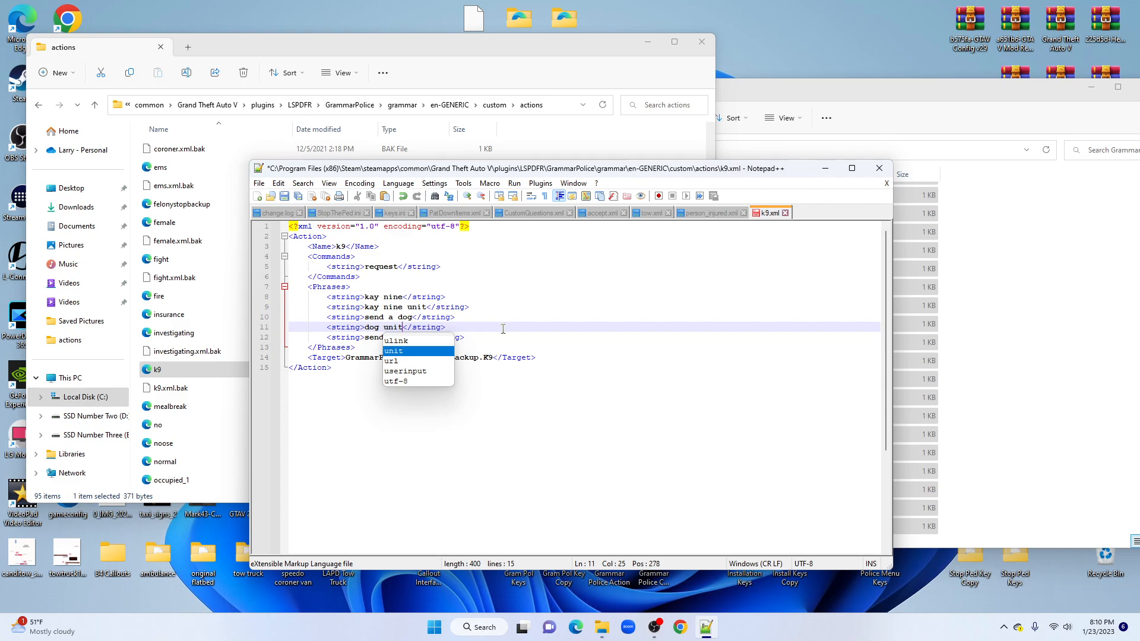
{"action": "left_click", "coordinate": [502, 329]}
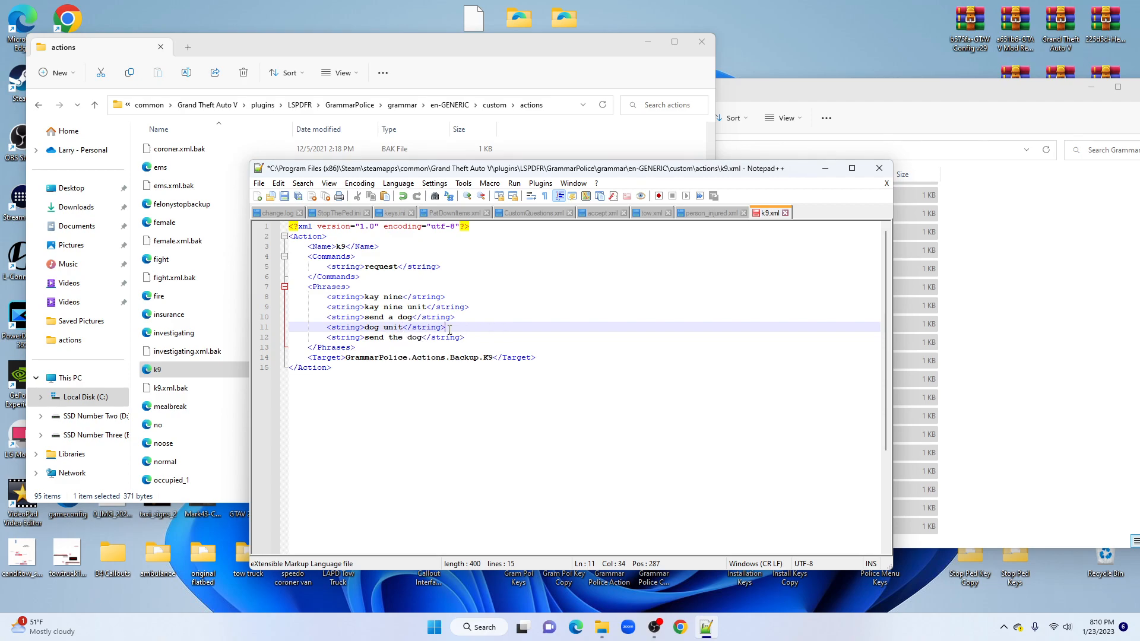
- Duplicate the "dog unit" phrase line on a new line beneath it and shorten the copy to "dog"
{"action": "left_click_drag", "start_coordinate": [445, 327], "coordinate": [328, 329]}
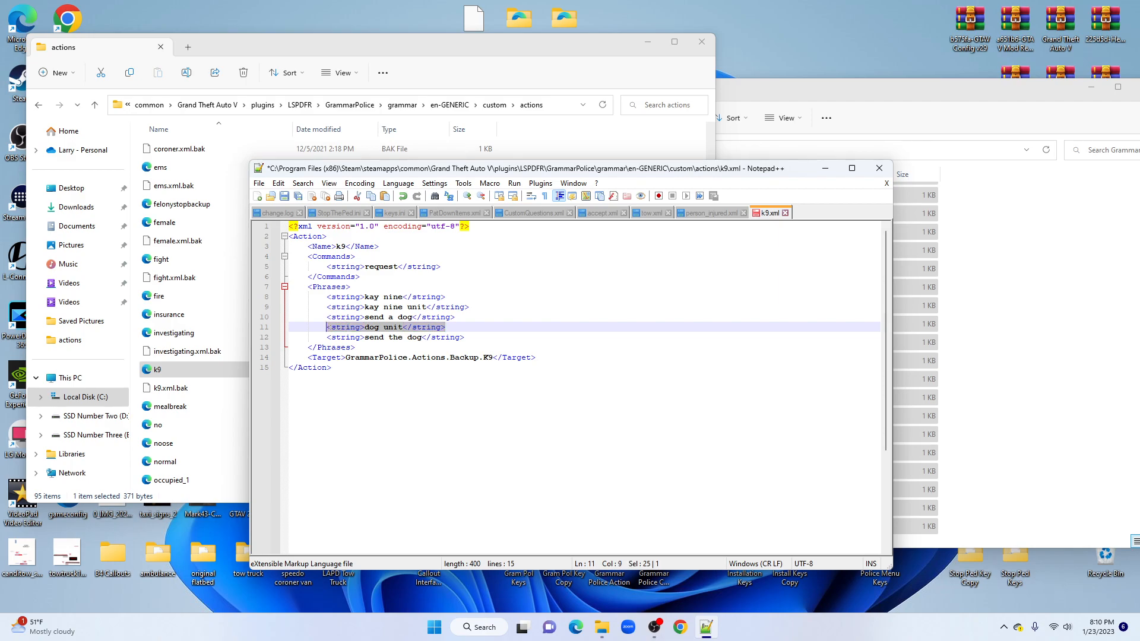
{"action": "right_click", "coordinate": [329, 328]}
{"action": "left_click", "coordinate": [380, 350]}
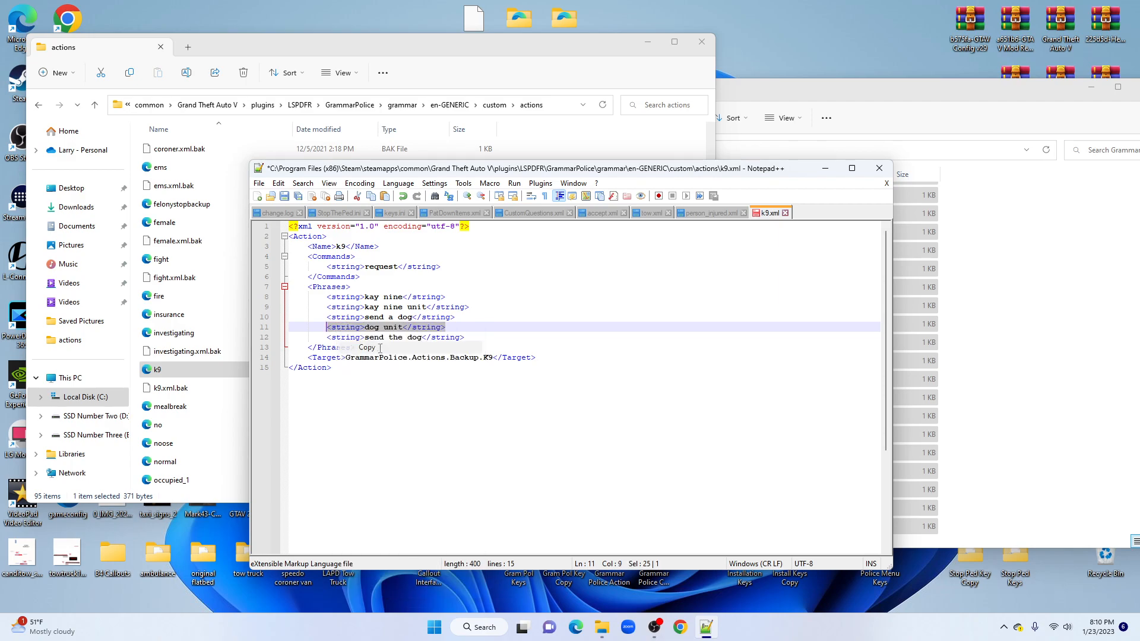
{"action": "left_click", "coordinate": [454, 328]}
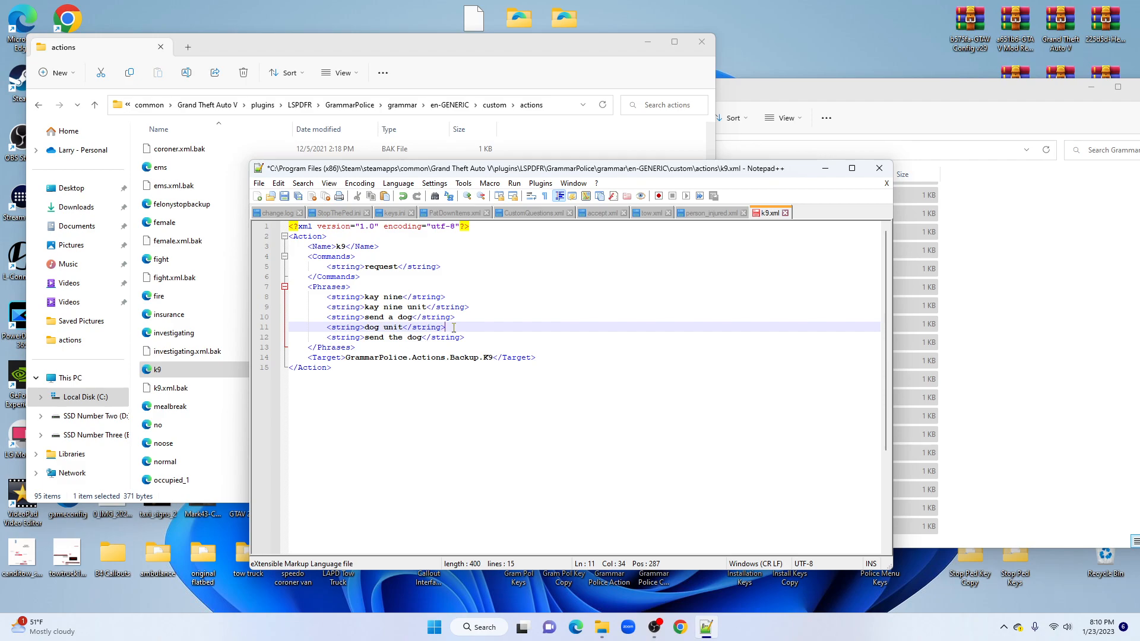
{"action": "key", "text": "Return"}
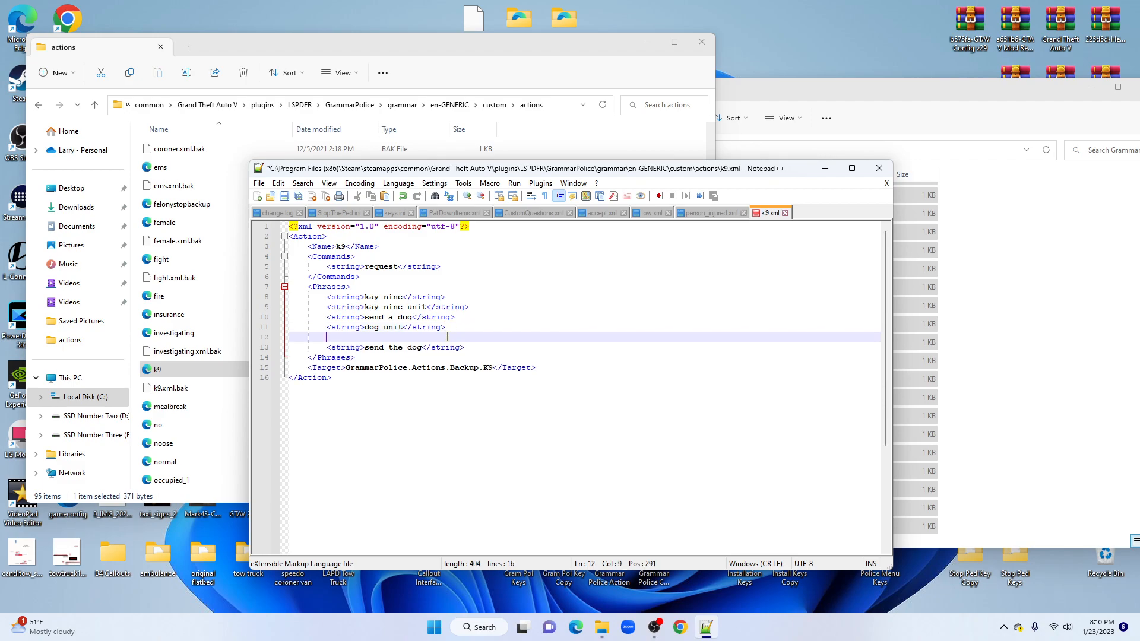
{"action": "right_click", "coordinate": [447, 337]}
{"action": "left_click", "coordinate": [476, 372]}
{"action": "key", "text": "BackSpace"}
{"action": "key", "text": "BackSpace"}
{"action": "key", "text": "BackSpace"}
{"action": "key", "text": "BackSpace"}
{"action": "key", "text": "BackSpace"}
{"action": "type", "text": "send "}
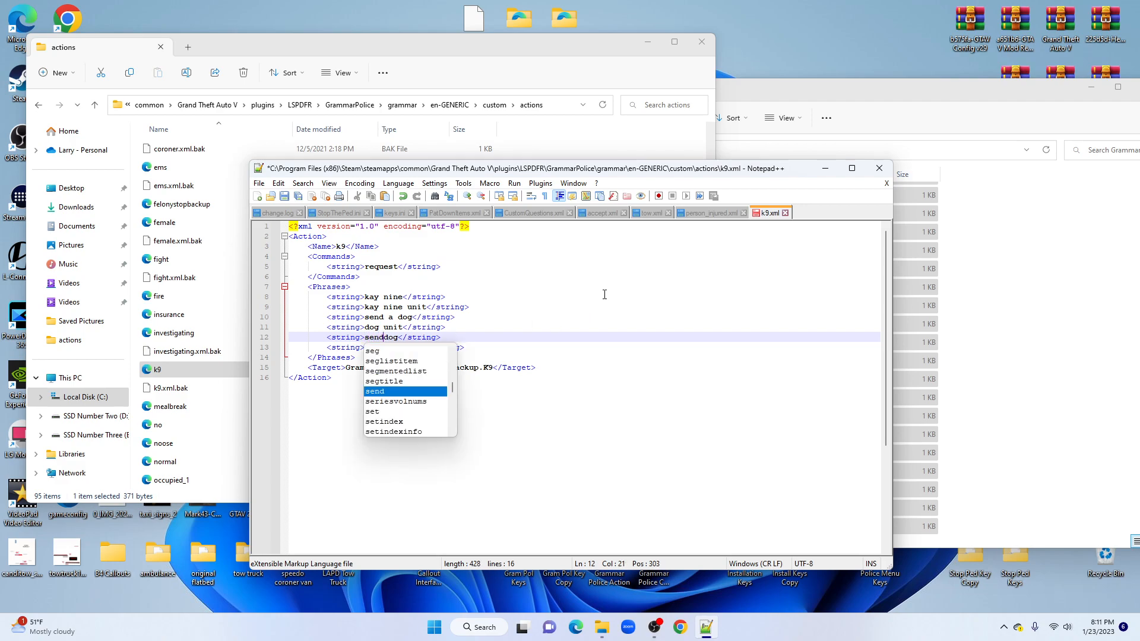
{"action": "type", "text": "a"}
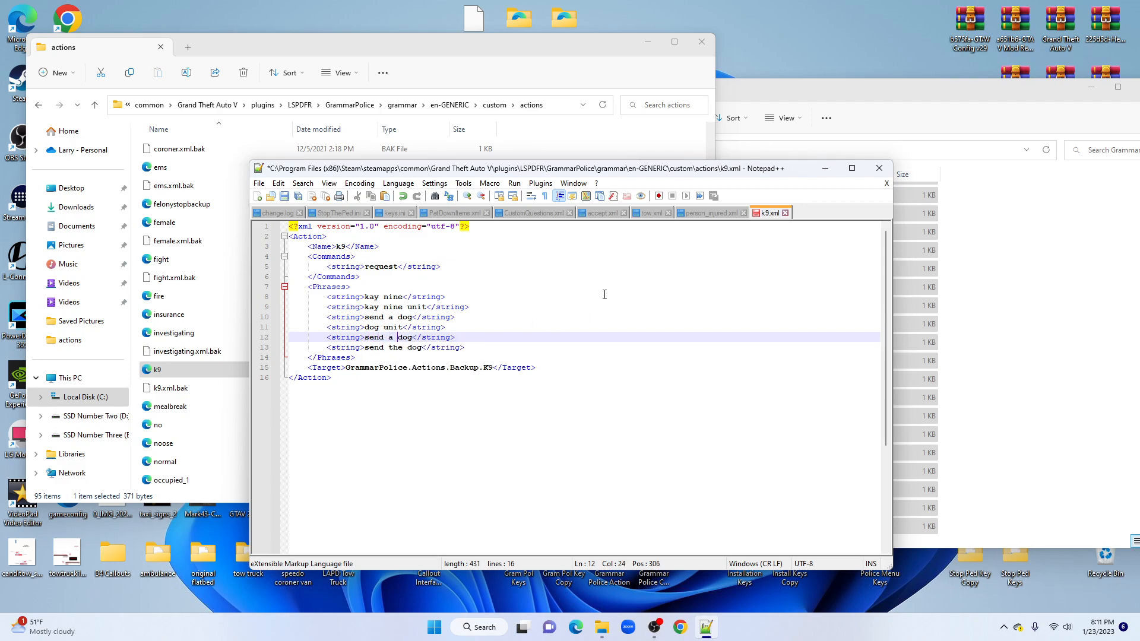
{"action": "key", "text": "BackSpace"}
{"action": "key", "text": "BackSpace"}
{"action": "key", "text": "BackSpace"}
{"action": "key", "text": "BackSpace"}
{"action": "key", "text": "BackSpace"}
{"action": "key", "text": "BackSpace"}
{"action": "key", "text": "BackSpace"}
- Save the edited k9 action file and close Notepad++
{"action": "left_click", "coordinate": [259, 183]}
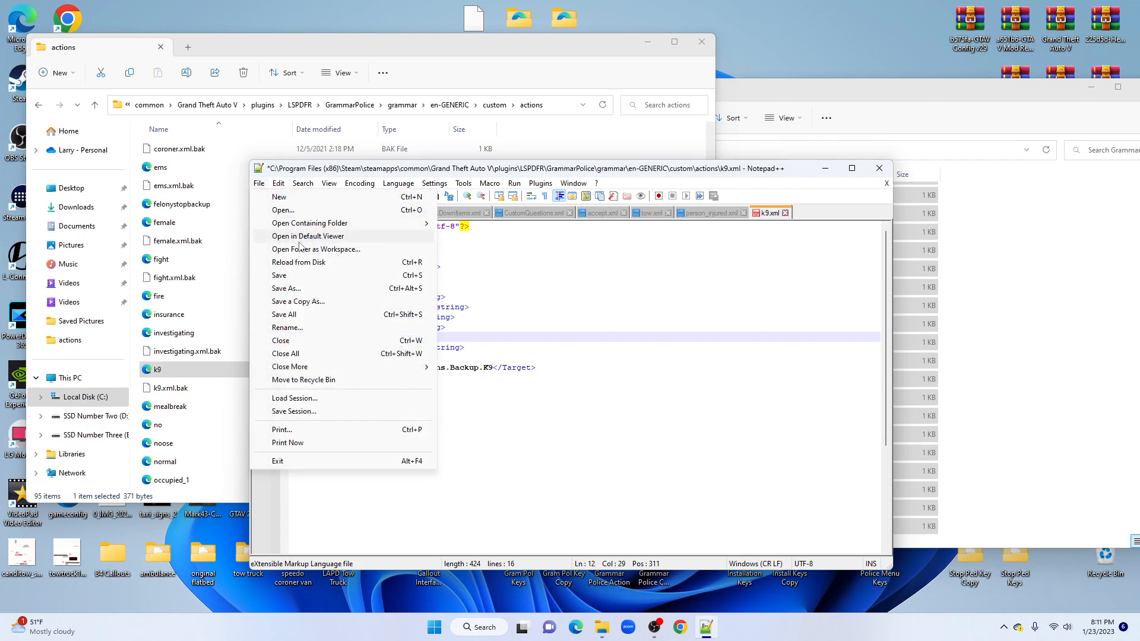
{"action": "left_click", "coordinate": [305, 277]}
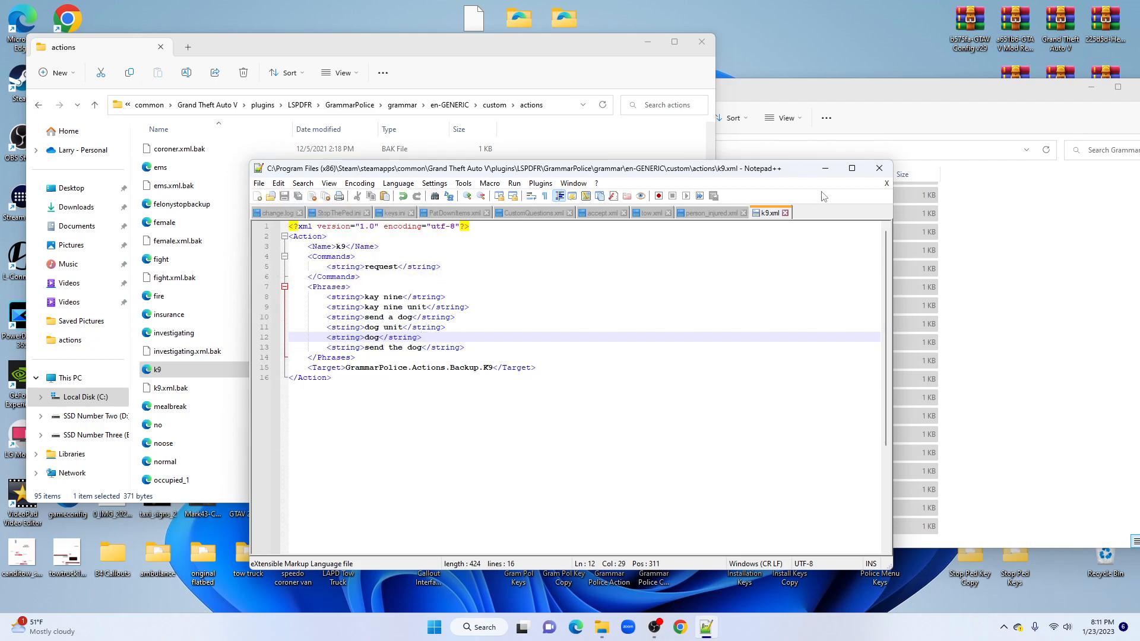
{"action": "left_click", "coordinate": [879, 168]}
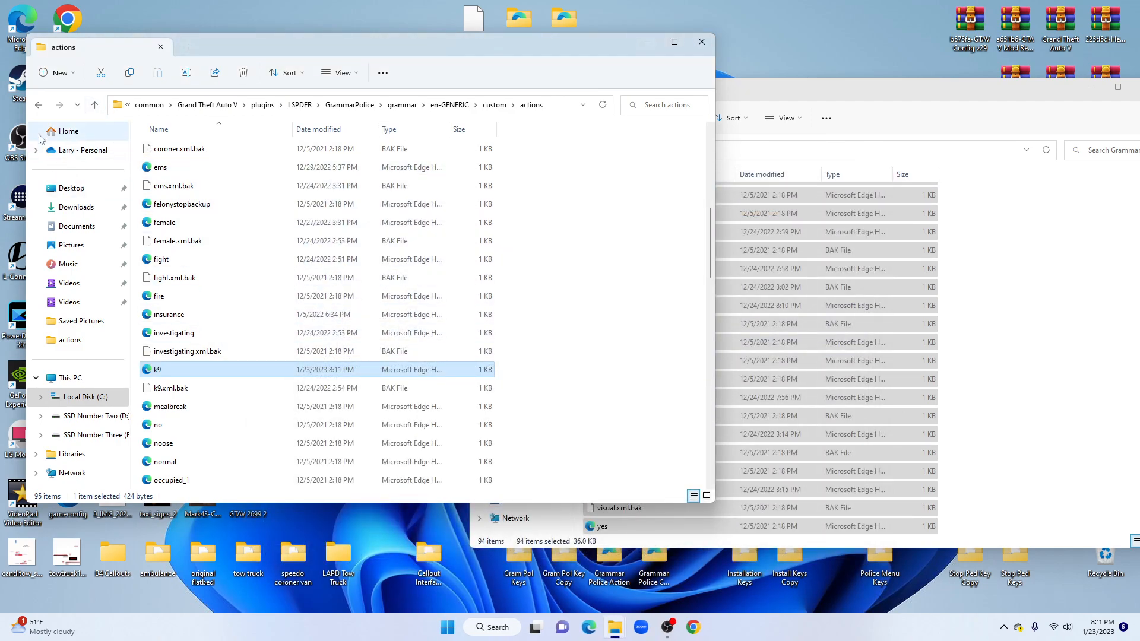
- Go to the custom commands folder and close the Grammar Police Action folder window
{"action": "left_click", "coordinate": [38, 104]}
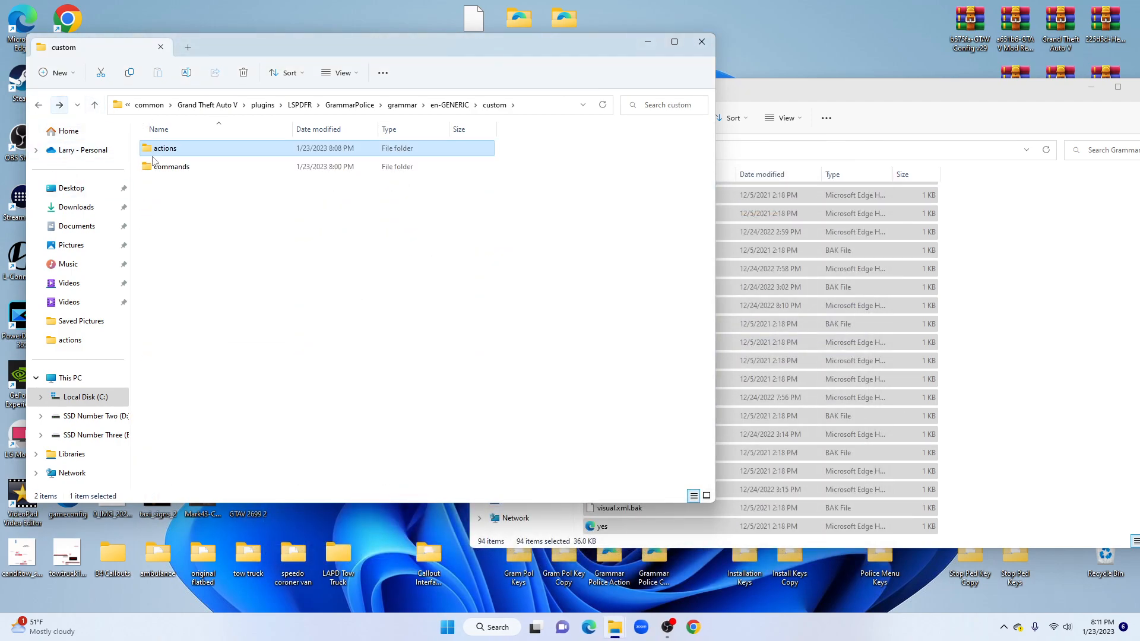
{"action": "double_click", "coordinate": [184, 169]}
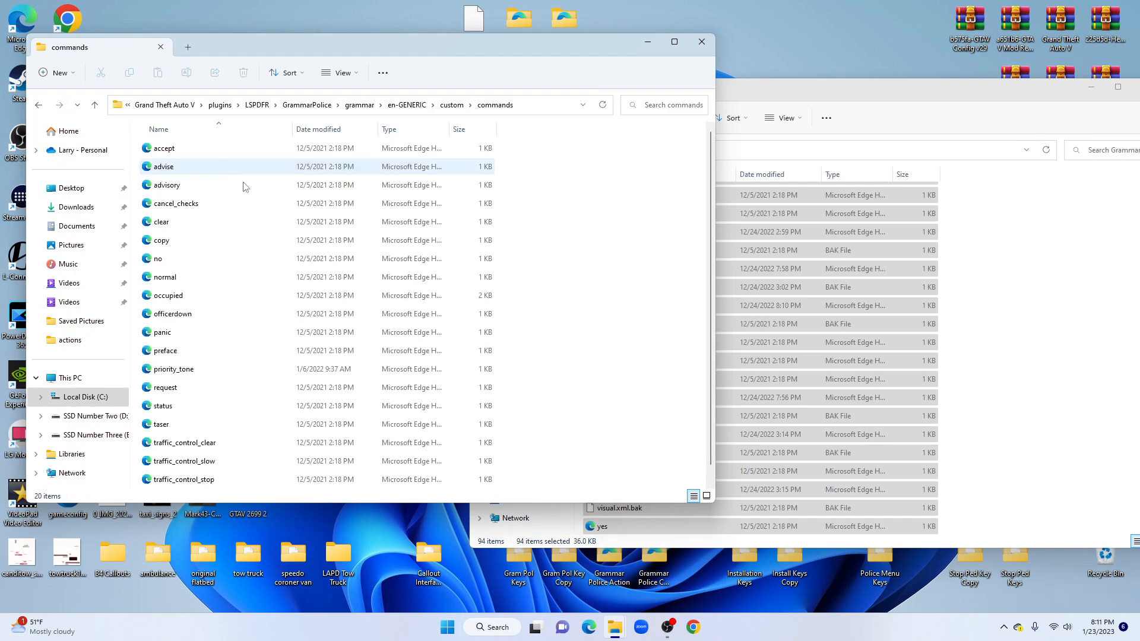
{"action": "left_click", "coordinate": [879, 83]}
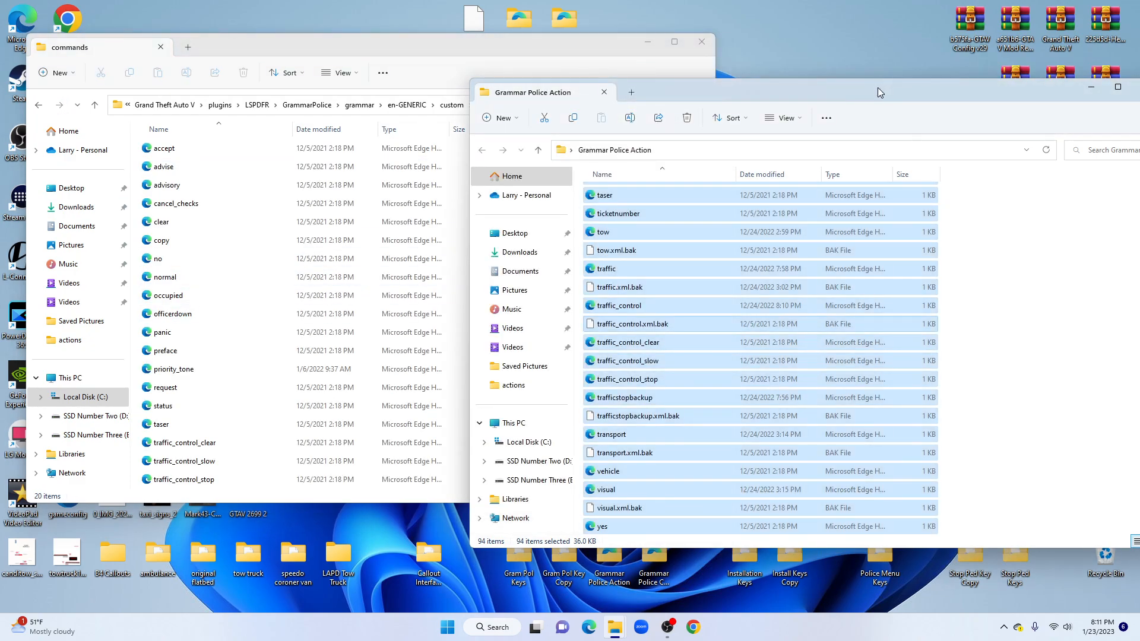
{"action": "left_click_drag", "start_coordinate": [879, 86], "coordinate": [622, 119]}
{"action": "left_click", "coordinate": [880, 122]}
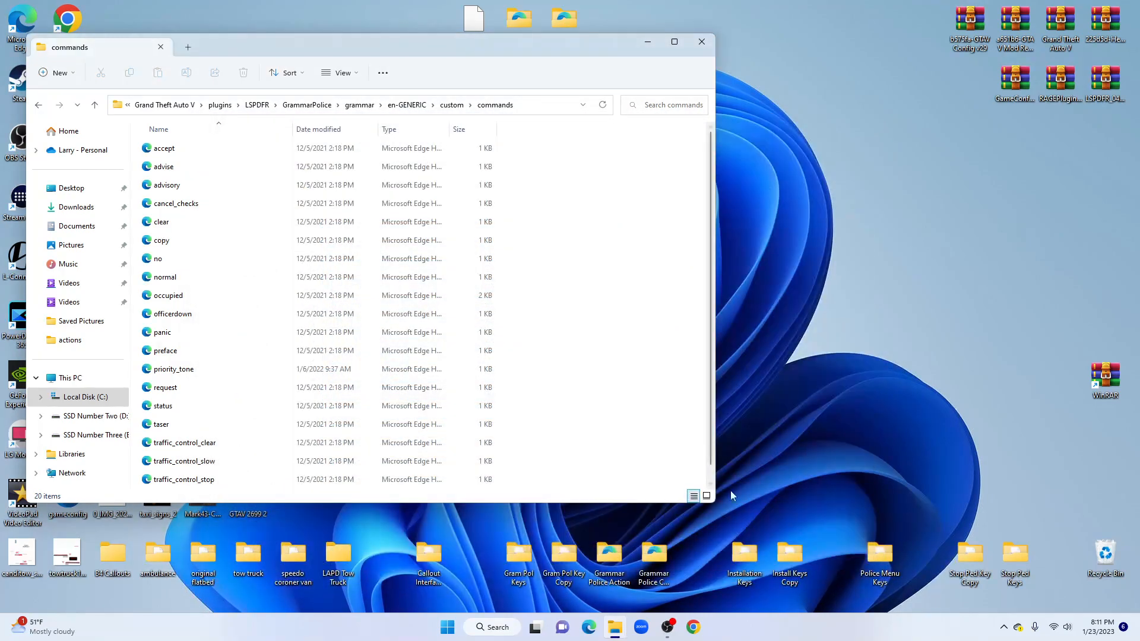
- Open the Grammar Police Command folder from the desktop beside the game folder and copy all its files
{"action": "double_click", "coordinate": [667, 561]}
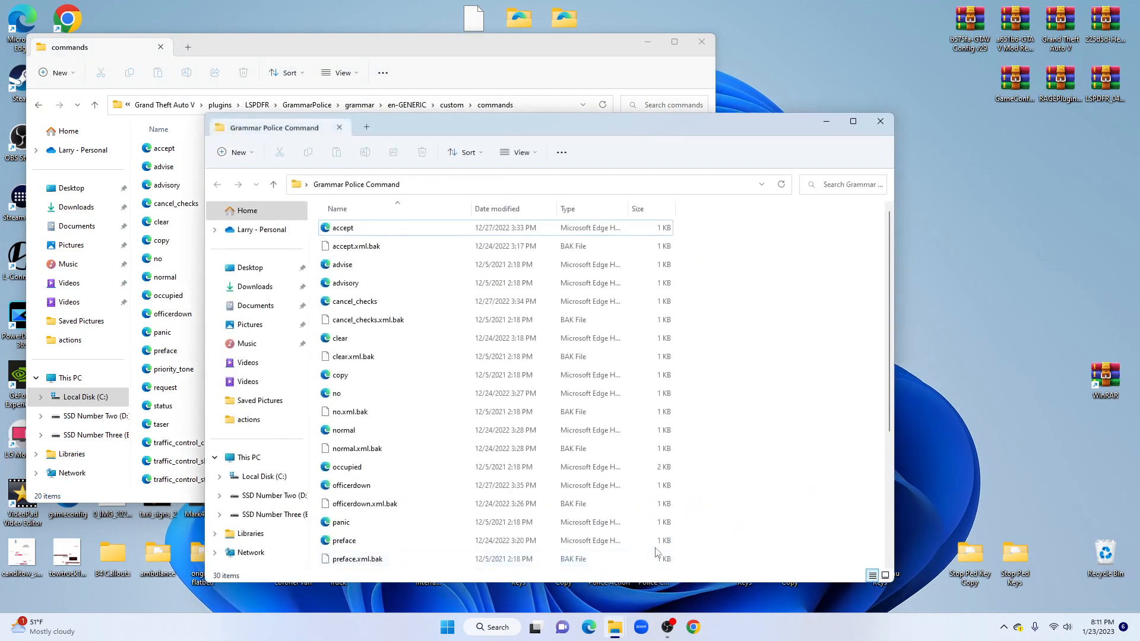
{"action": "left_click_drag", "start_coordinate": [522, 123], "coordinate": [624, 63]}
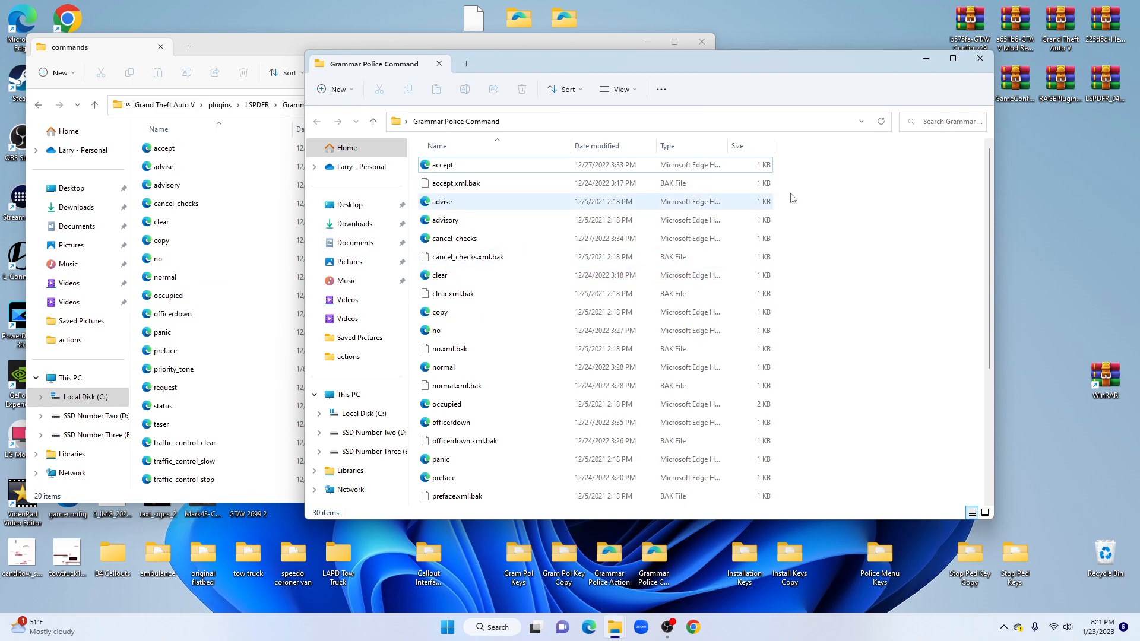
{"action": "left_click_drag", "start_coordinate": [926, 165], "coordinate": [522, 575]}
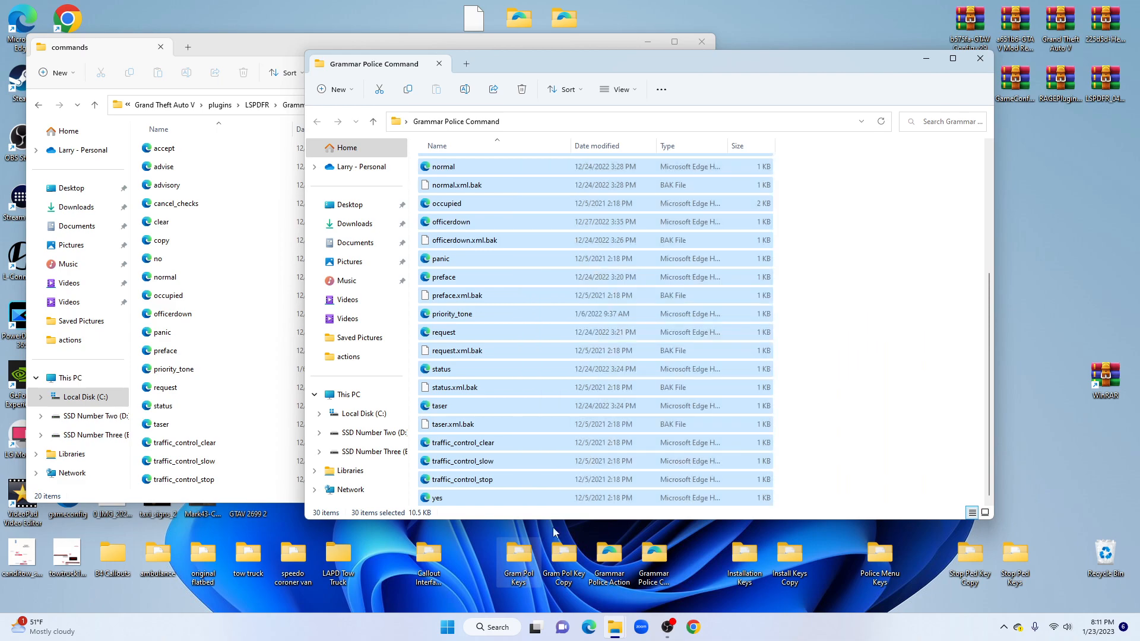
{"action": "right_click", "coordinate": [663, 298]}
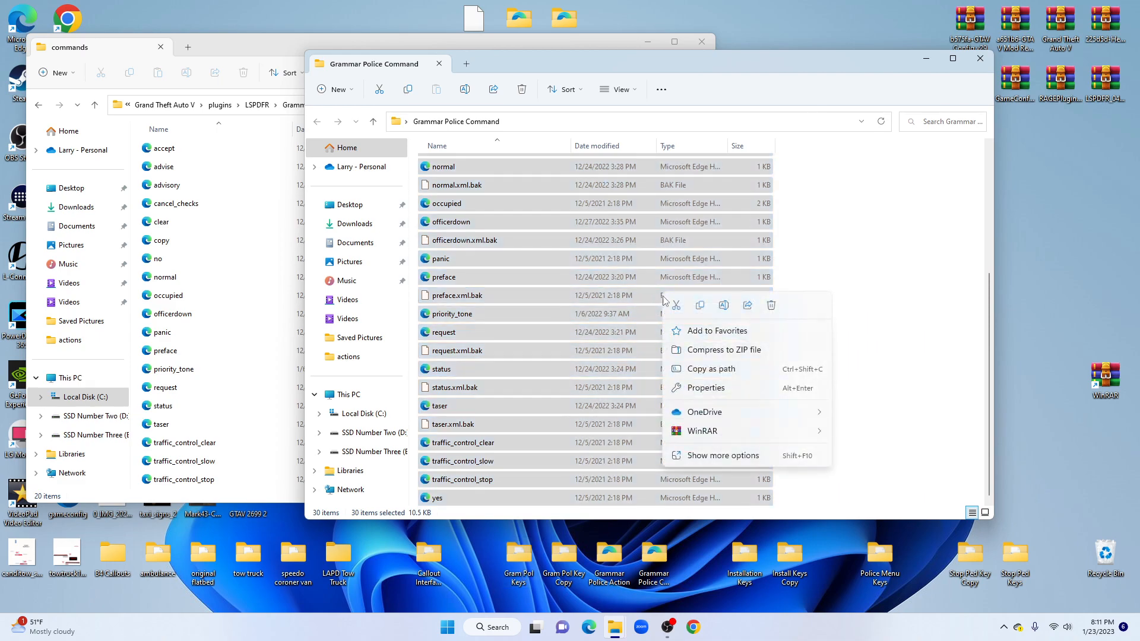
{"action": "left_click", "coordinate": [721, 456]}
{"action": "left_click", "coordinate": [768, 385]}
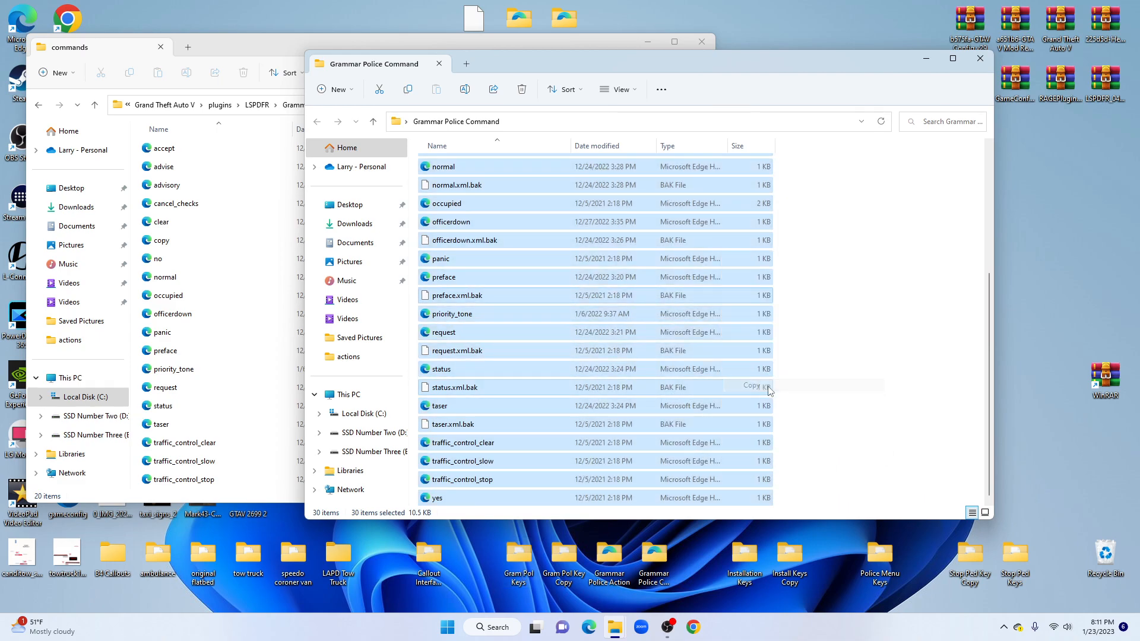
- Paste the copied command files into the custom commands folder, replacing the files with the same names
{"action": "left_click", "coordinate": [268, 48]}
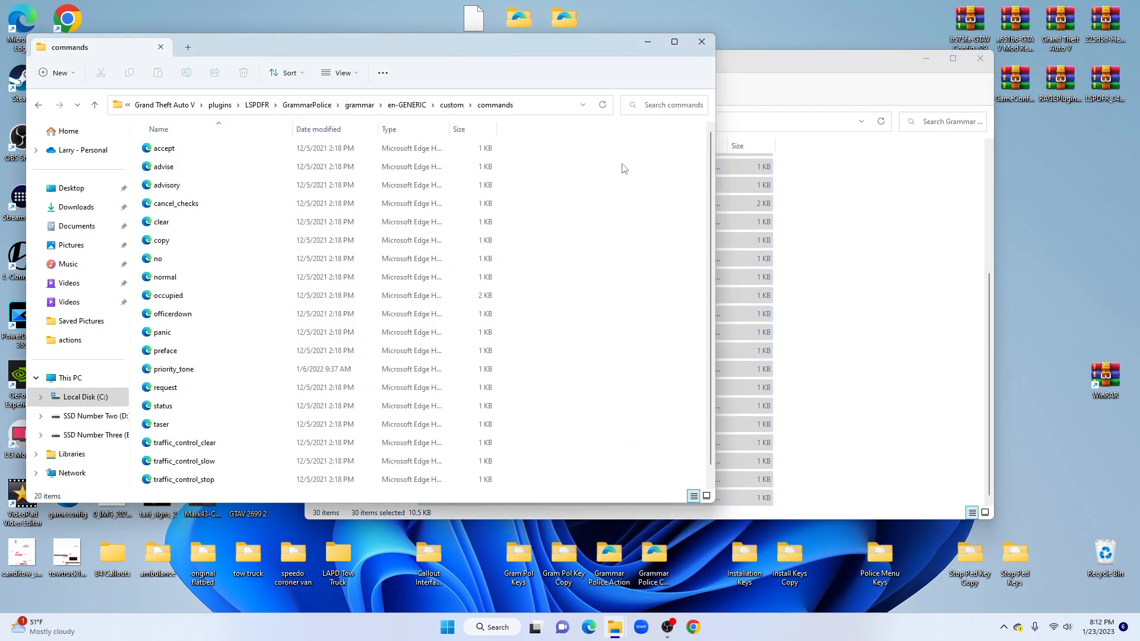
{"action": "left_click_drag", "start_coordinate": [639, 152], "coordinate": [481, 490]}
{"action": "right_click", "coordinate": [530, 288]}
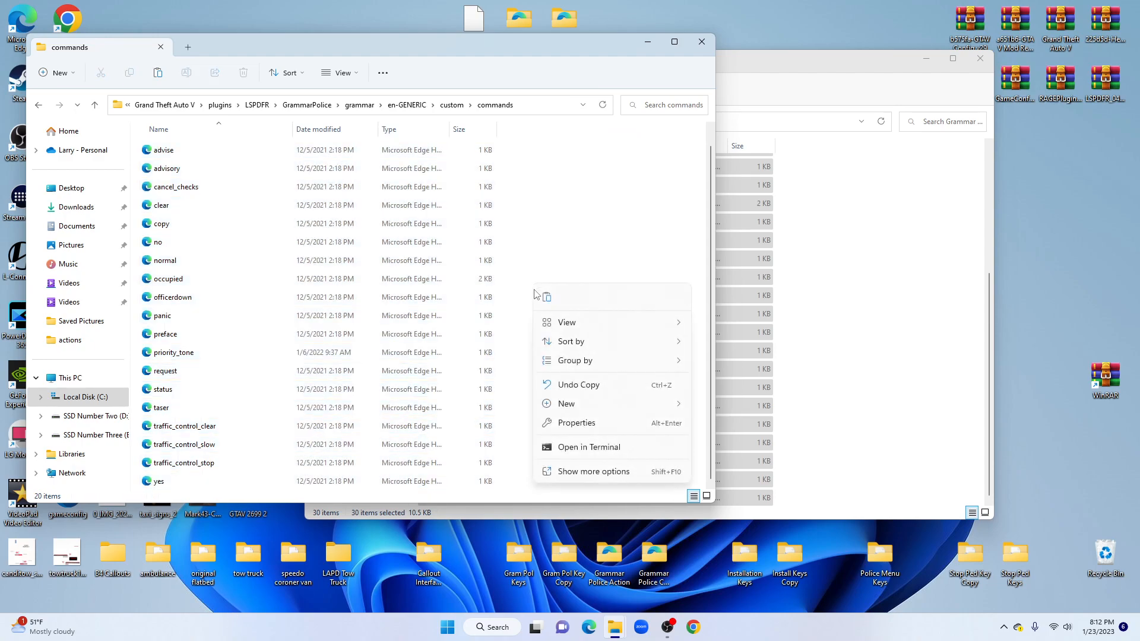
{"action": "left_click", "coordinate": [568, 473]}
{"action": "left_click", "coordinate": [624, 372]}
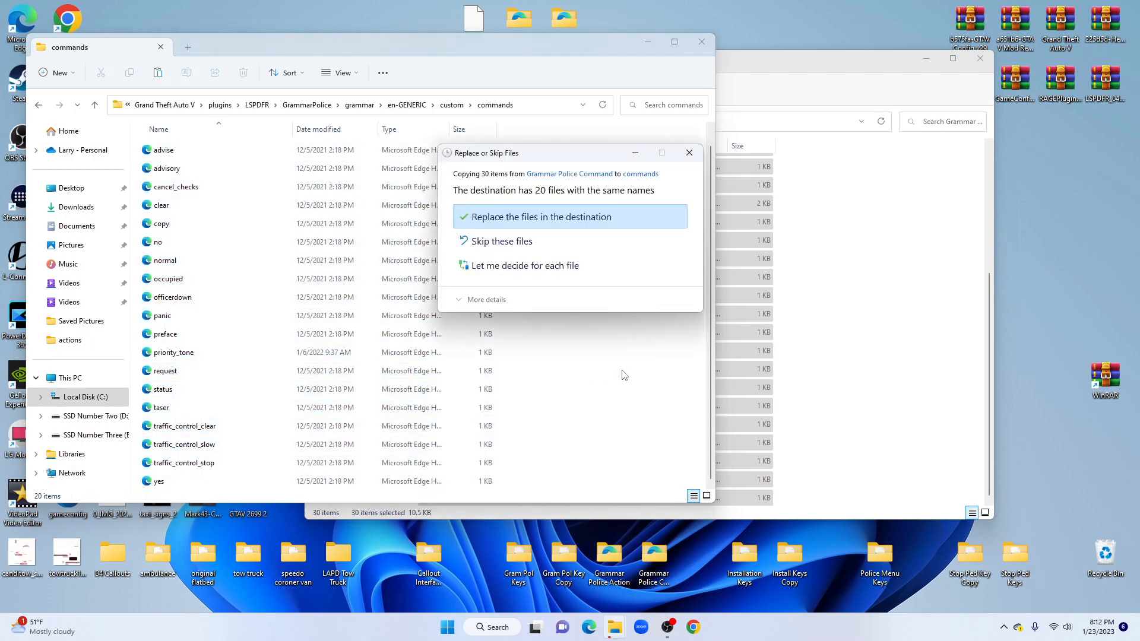
{"action": "left_click", "coordinate": [517, 215]}
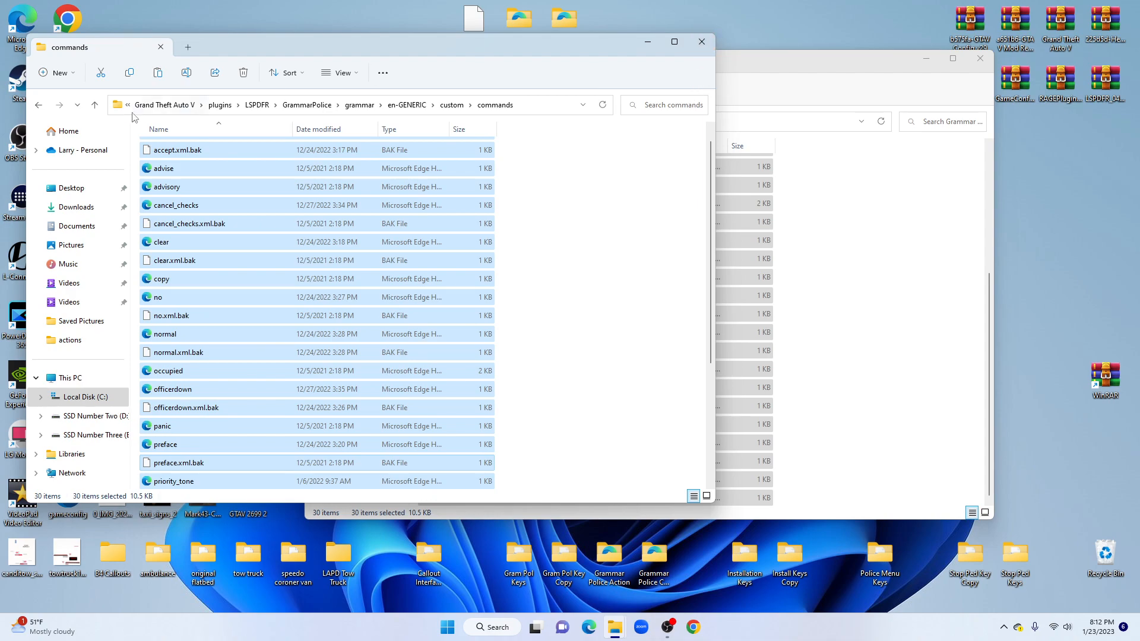
- Go back from the commands folder to the en-GENERIC folder
{"action": "left_click", "coordinate": [39, 107]}
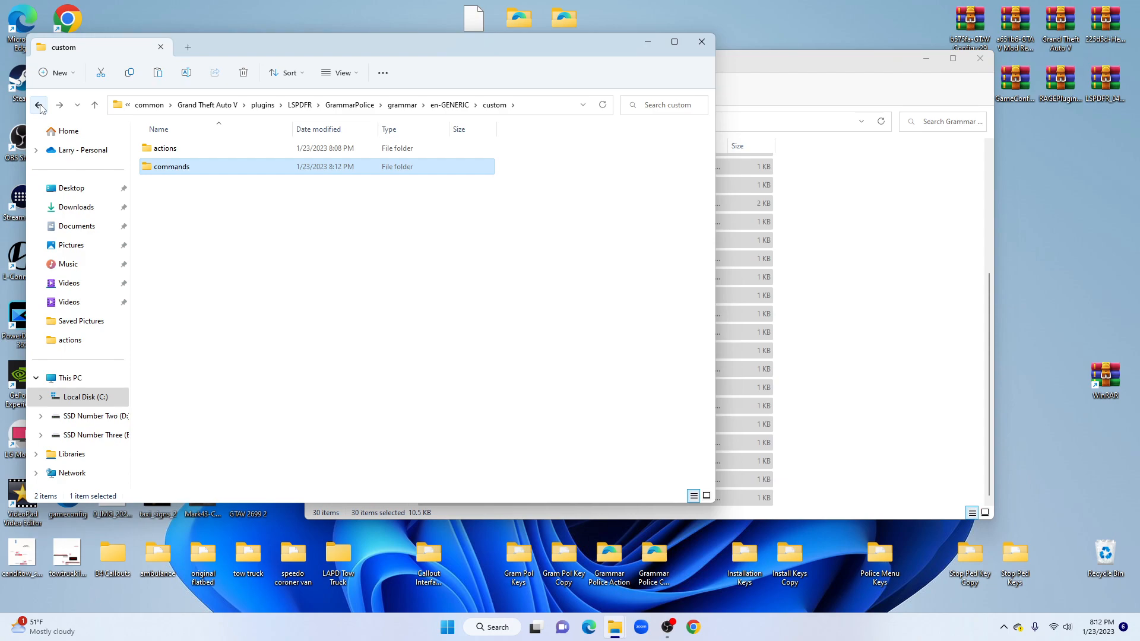
{"action": "left_click", "coordinate": [40, 107]}
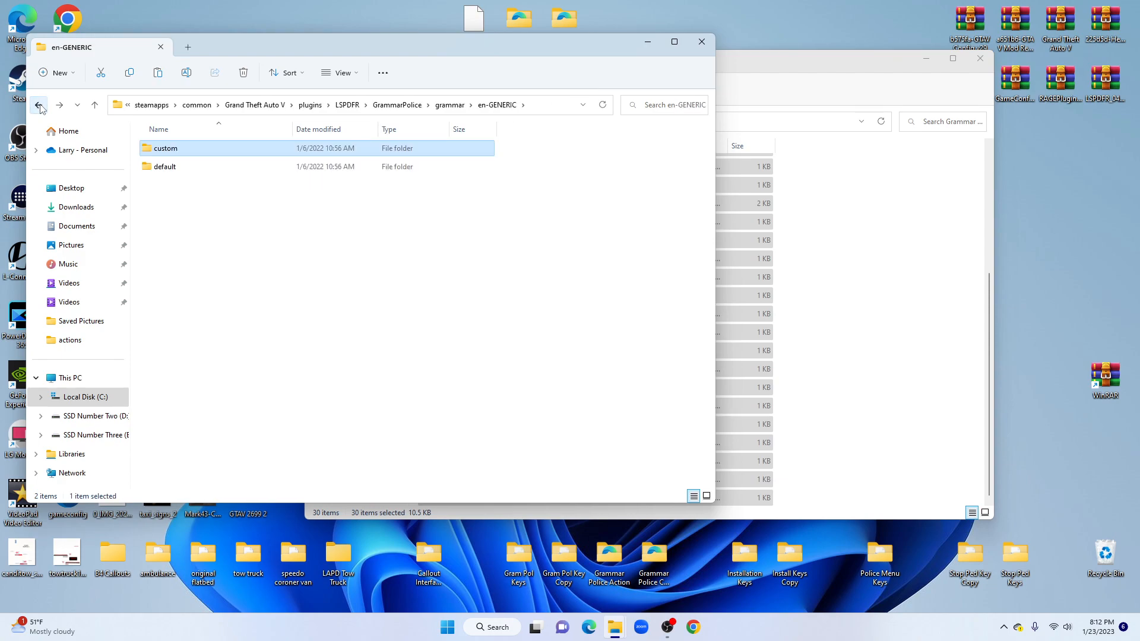
- Go back to the grammar folder and open the custom actions folder inside en-CALIFORNIA
{"action": "left_click", "coordinate": [39, 106]}
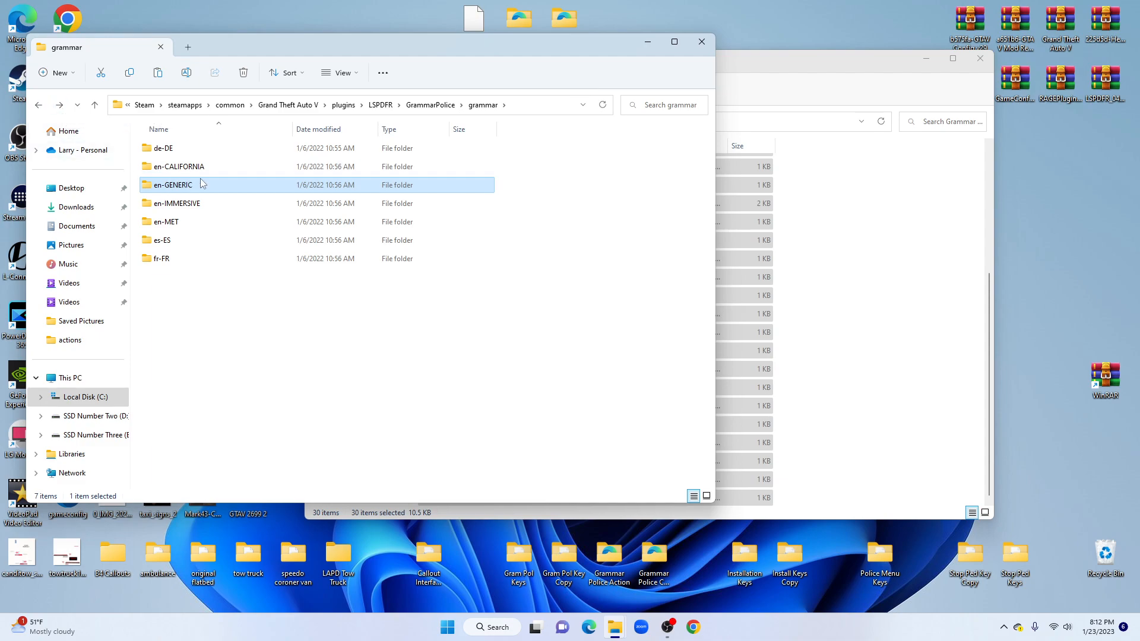
{"action": "left_click", "coordinate": [197, 167]}
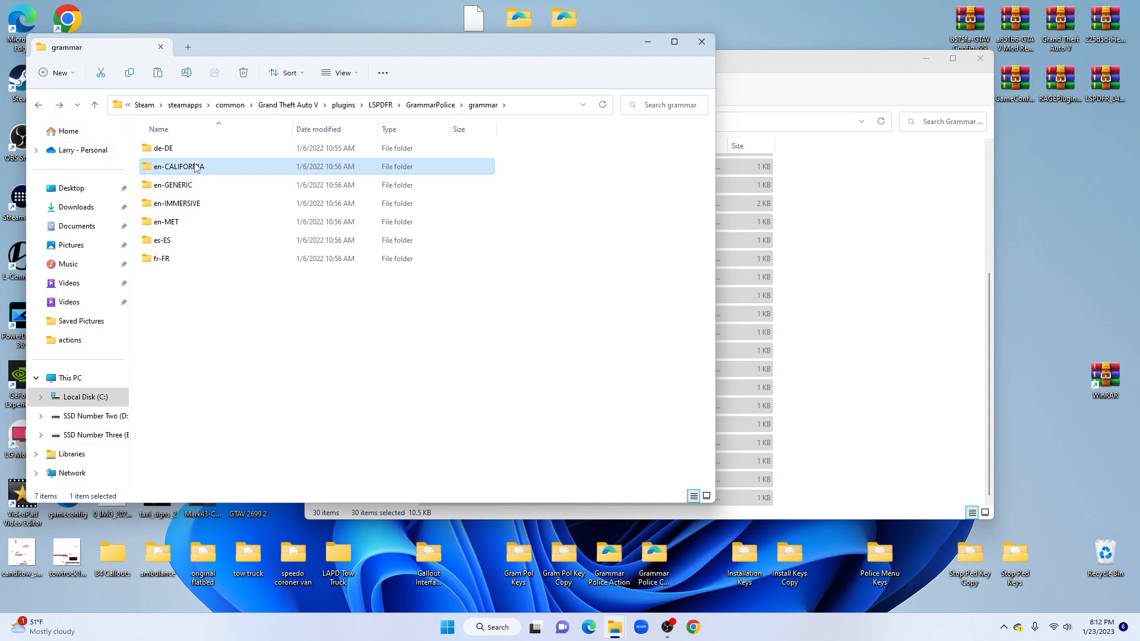
{"action": "left_click", "coordinate": [200, 206]}
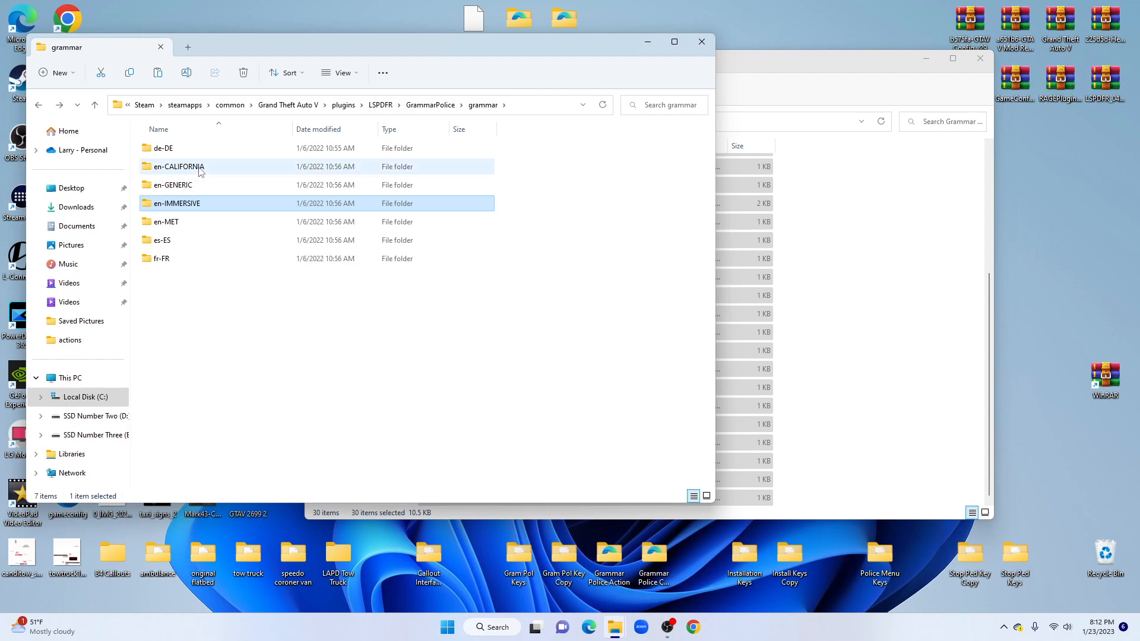
{"action": "double_click", "coordinate": [199, 169]}
{"action": "left_click", "coordinate": [183, 150]}
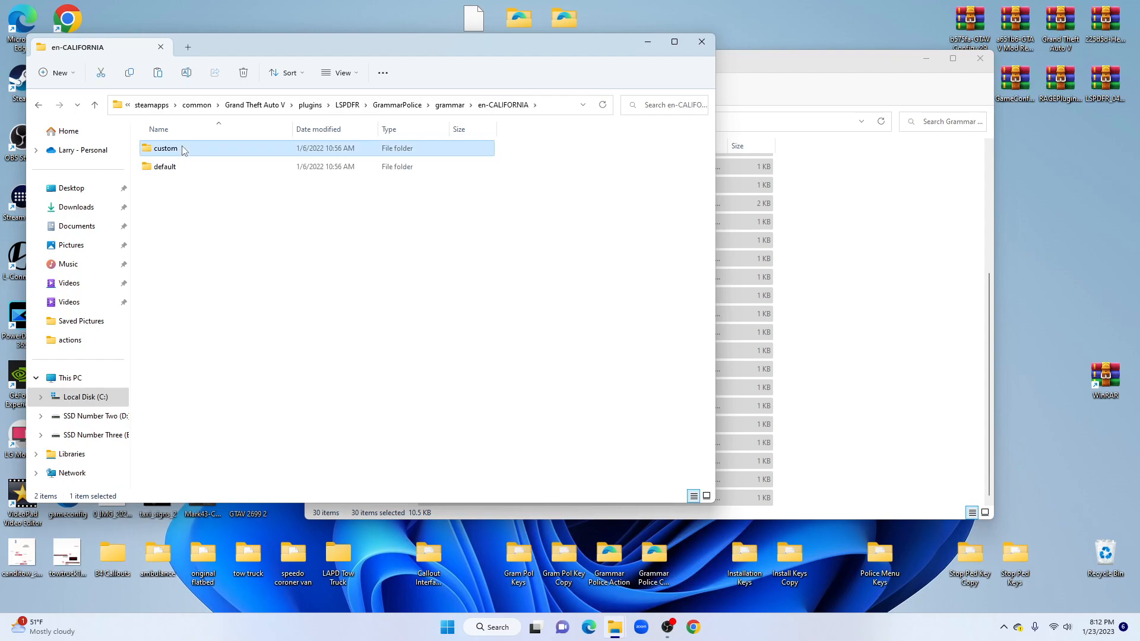
{"action": "double_click", "coordinate": [183, 149]}
{"action": "double_click", "coordinate": [183, 150]}
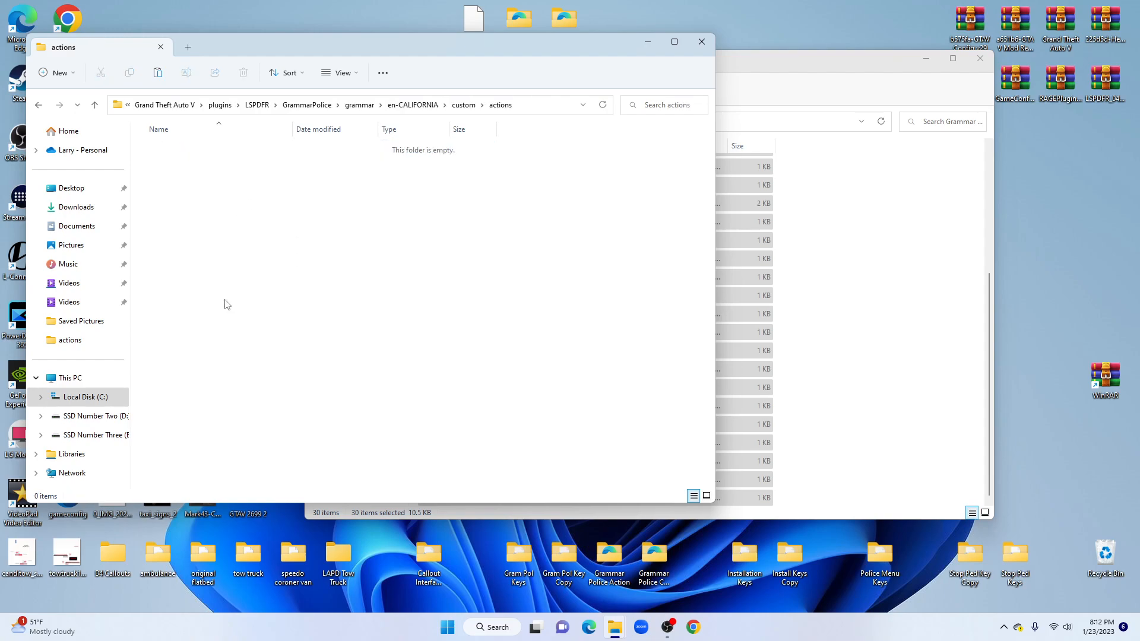
- Return to the en-CALIFORNIA folder and open its default actions folder to view the files
{"action": "left_click", "coordinate": [39, 105]}
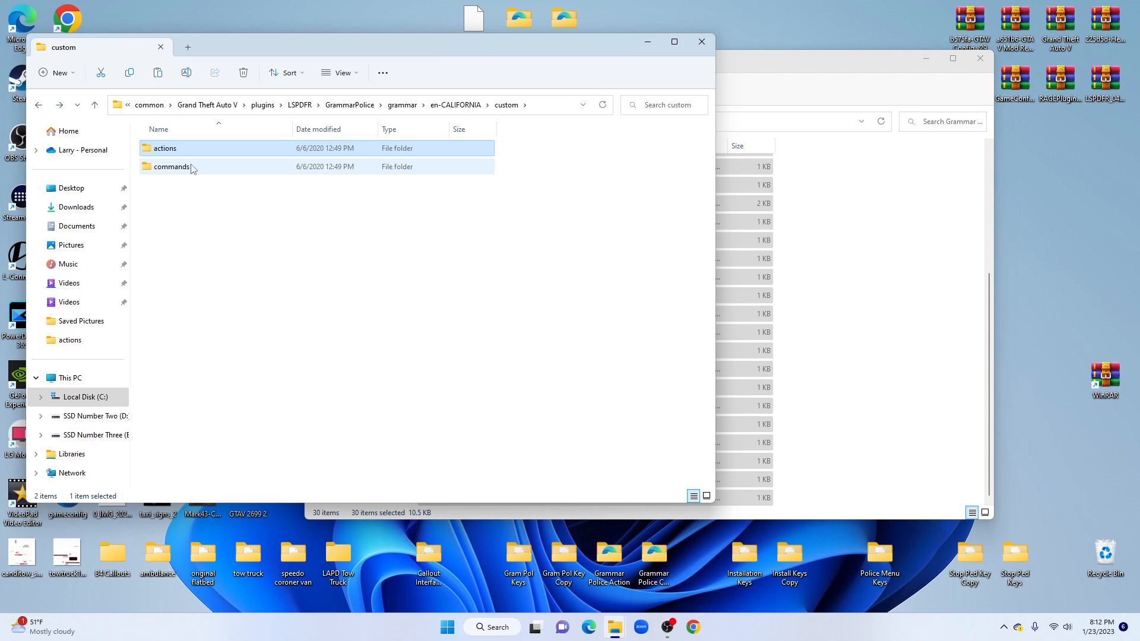
{"action": "left_click", "coordinate": [39, 105]}
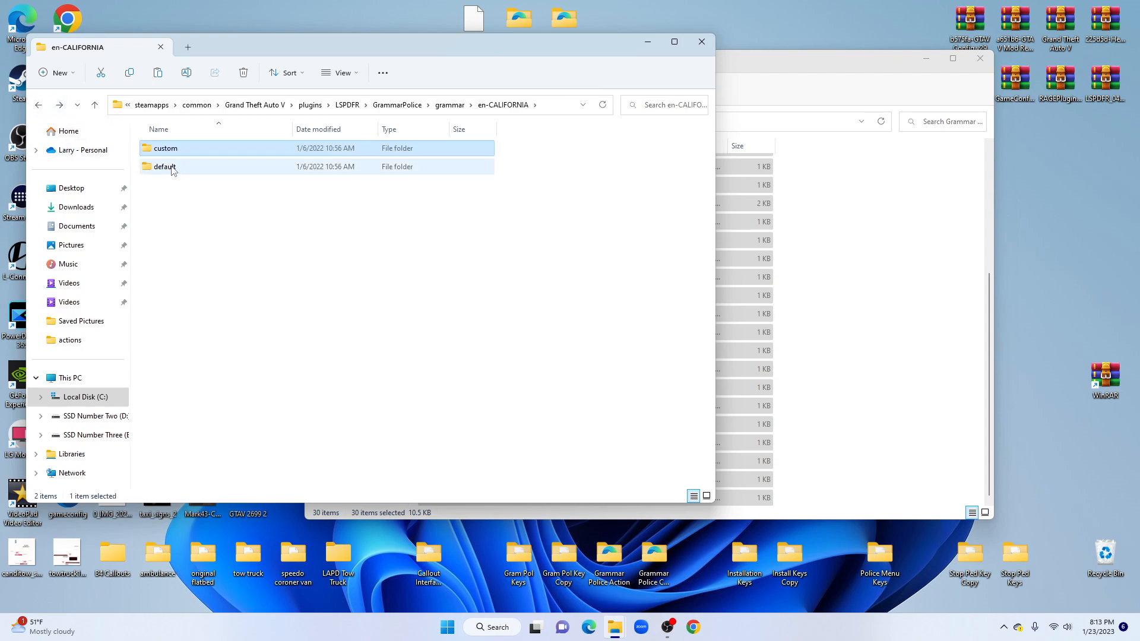
{"action": "double_click", "coordinate": [172, 169]}
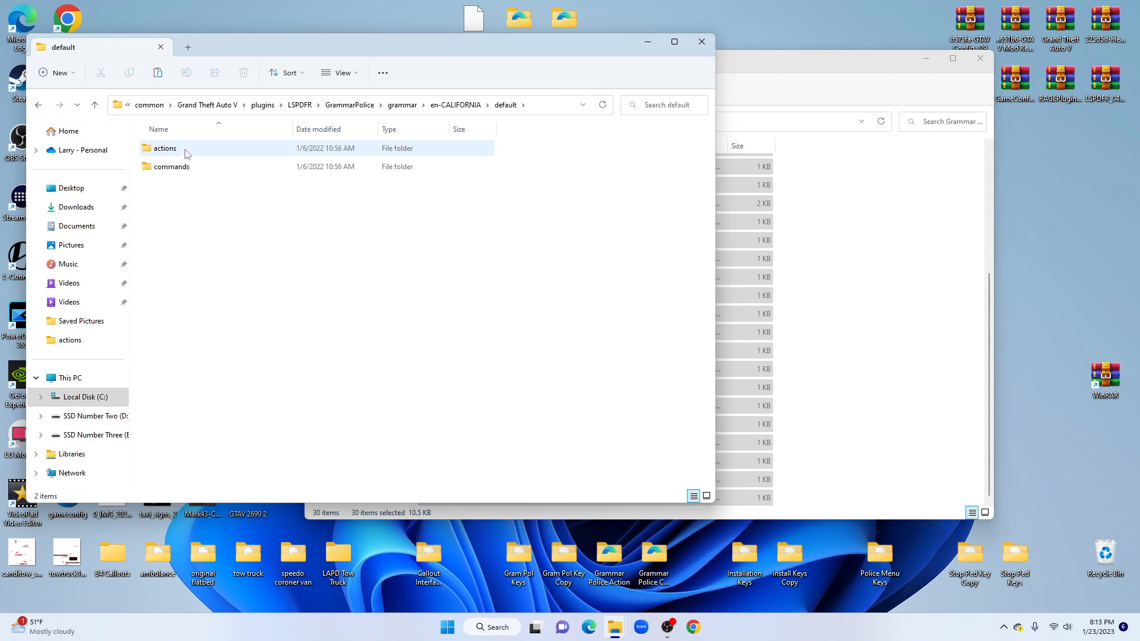
{"action": "double_click", "coordinate": [187, 154]}
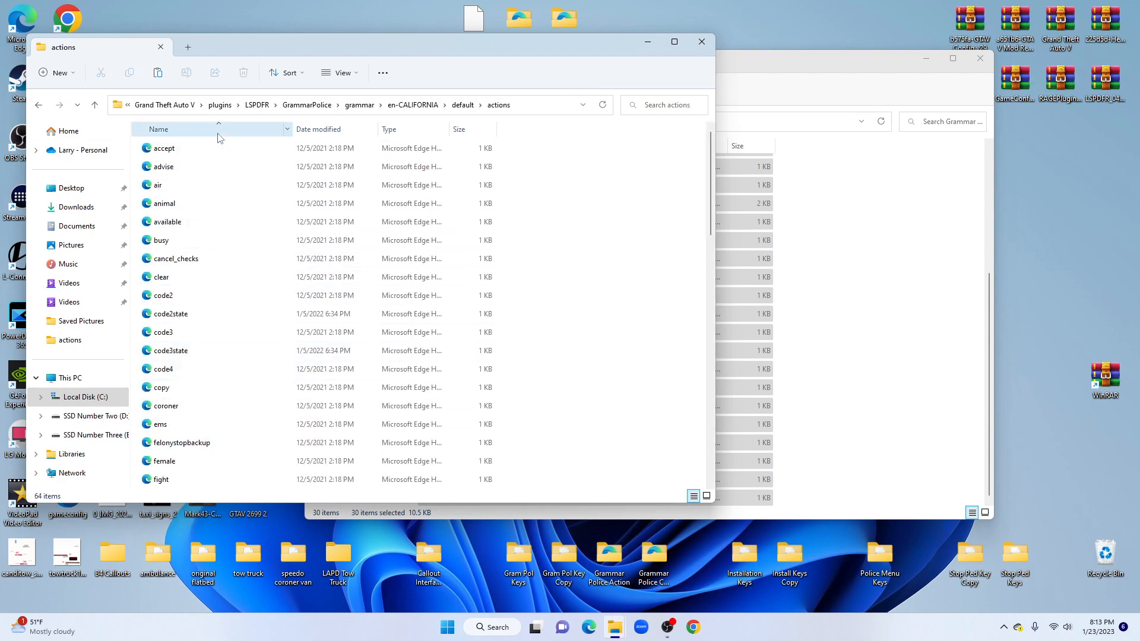
- Leave the default folder and check the en-CALIFORNIA custom actions folder again
{"action": "left_click", "coordinate": [38, 105]}
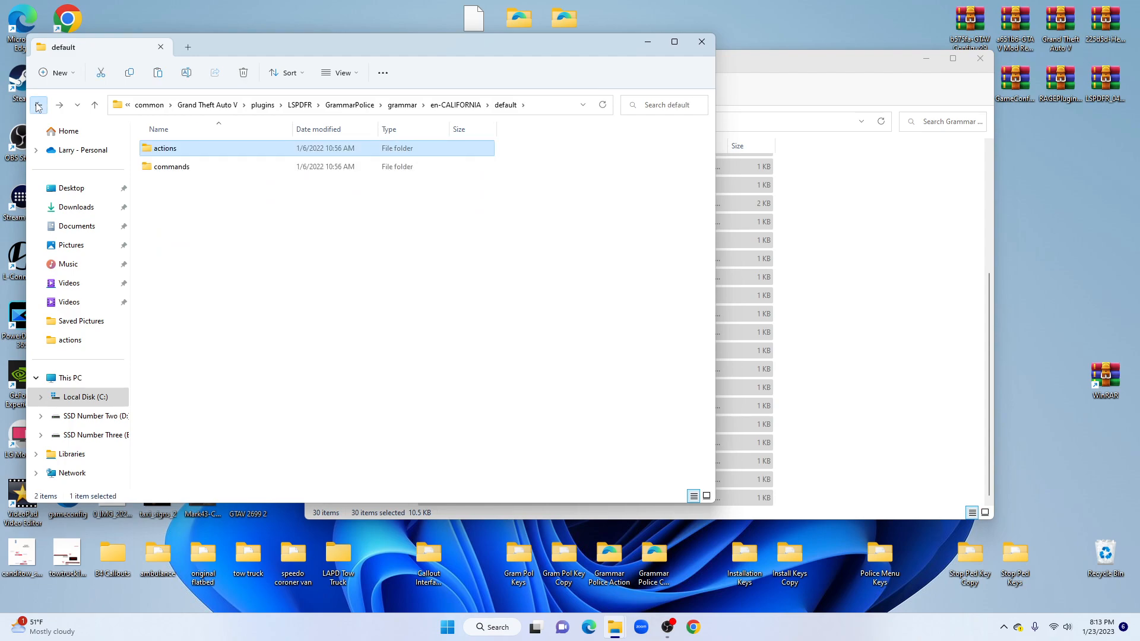
{"action": "left_click", "coordinate": [38, 105]}
{"action": "double_click", "coordinate": [172, 149]}
{"action": "double_click", "coordinate": [174, 149]}
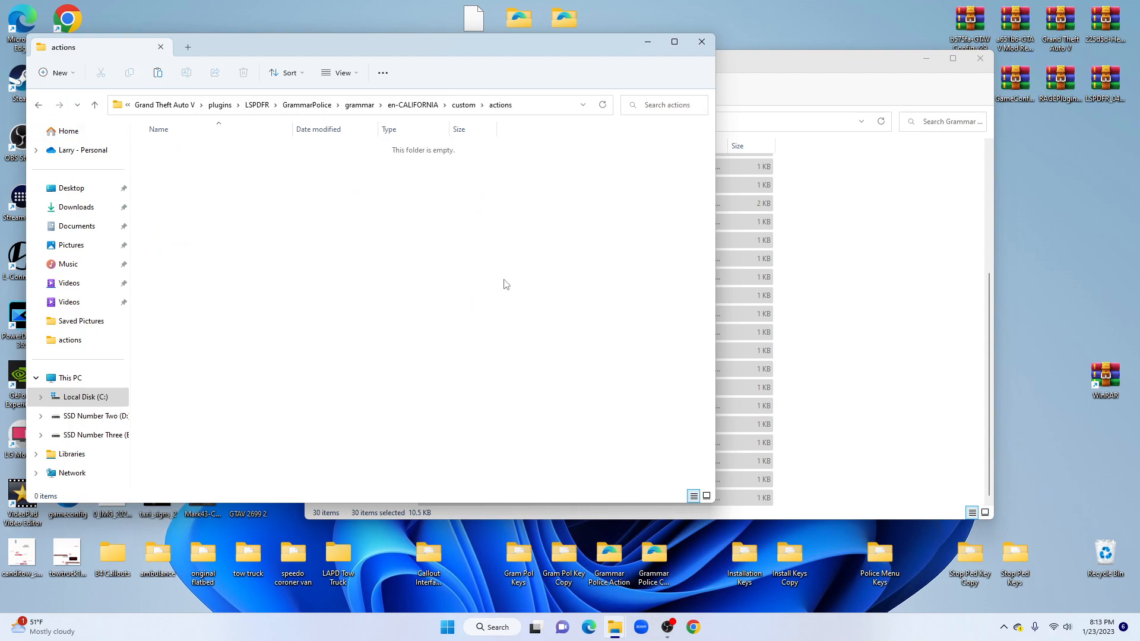
- Go back up to the grammar folder and select the en-GENERIC folder
{"action": "left_click", "coordinate": [38, 106]}
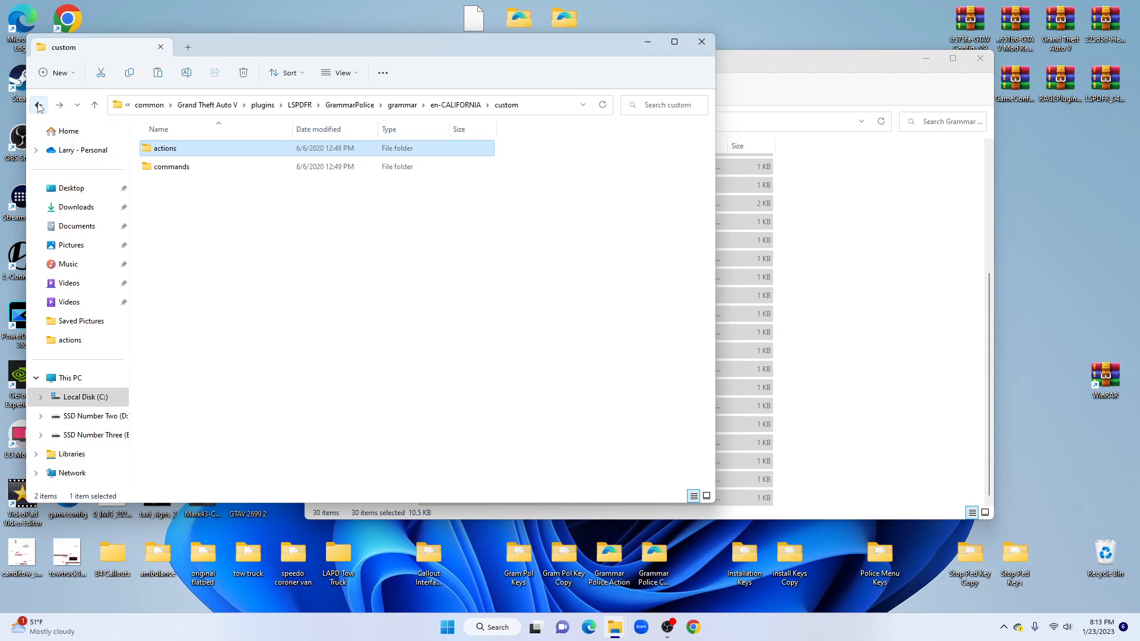
{"action": "left_click", "coordinate": [38, 105]}
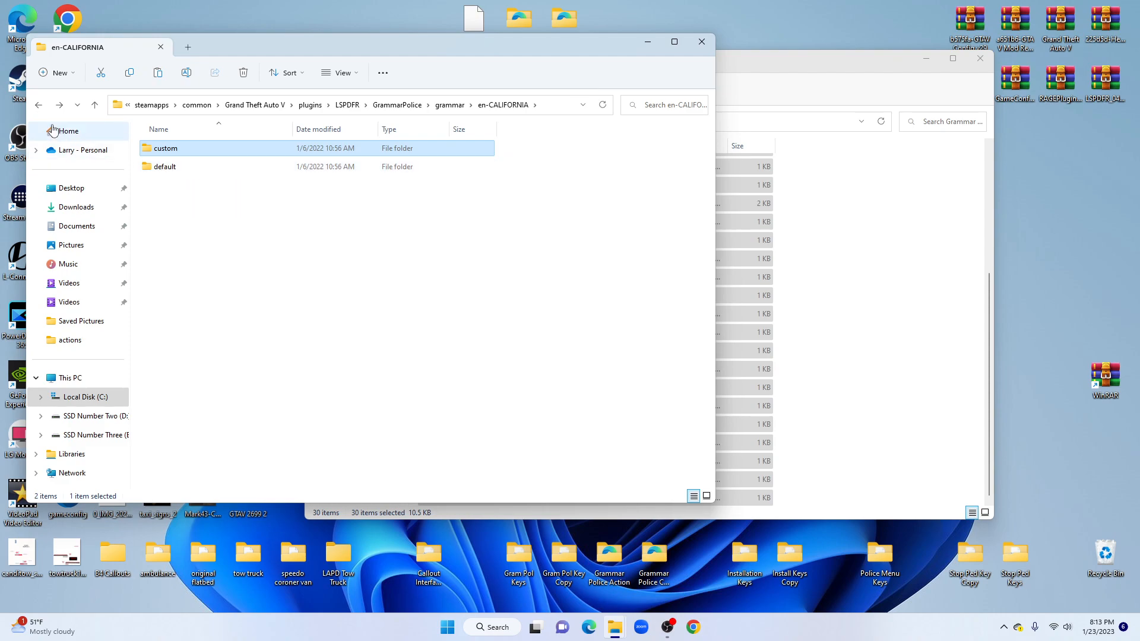
{"action": "left_click", "coordinate": [39, 105]}
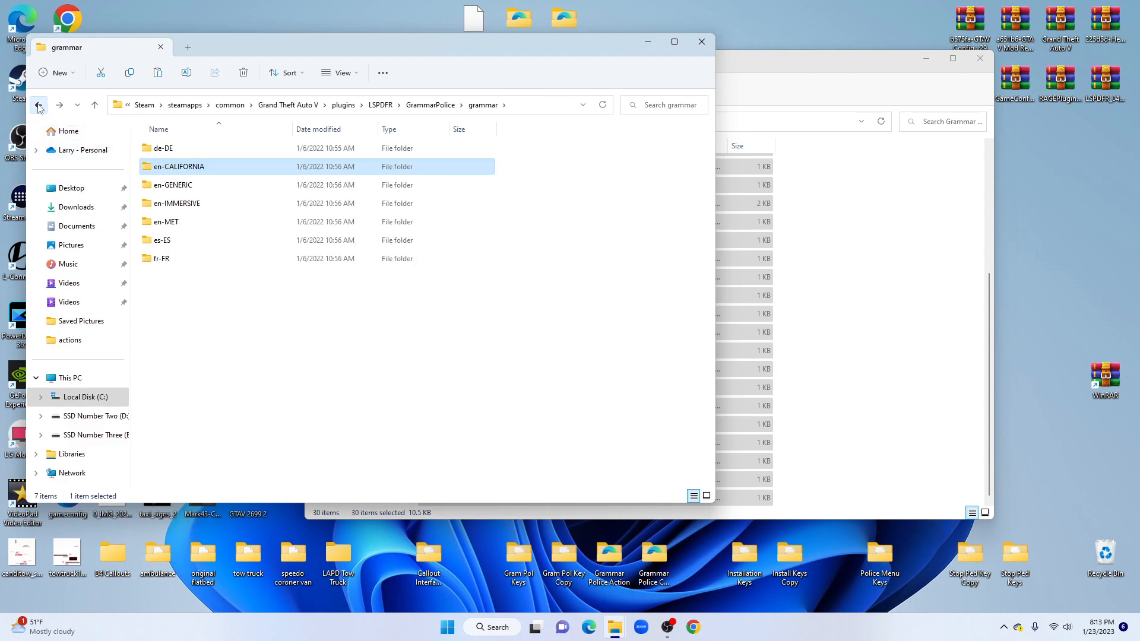
{"action": "left_click", "coordinate": [201, 204]}
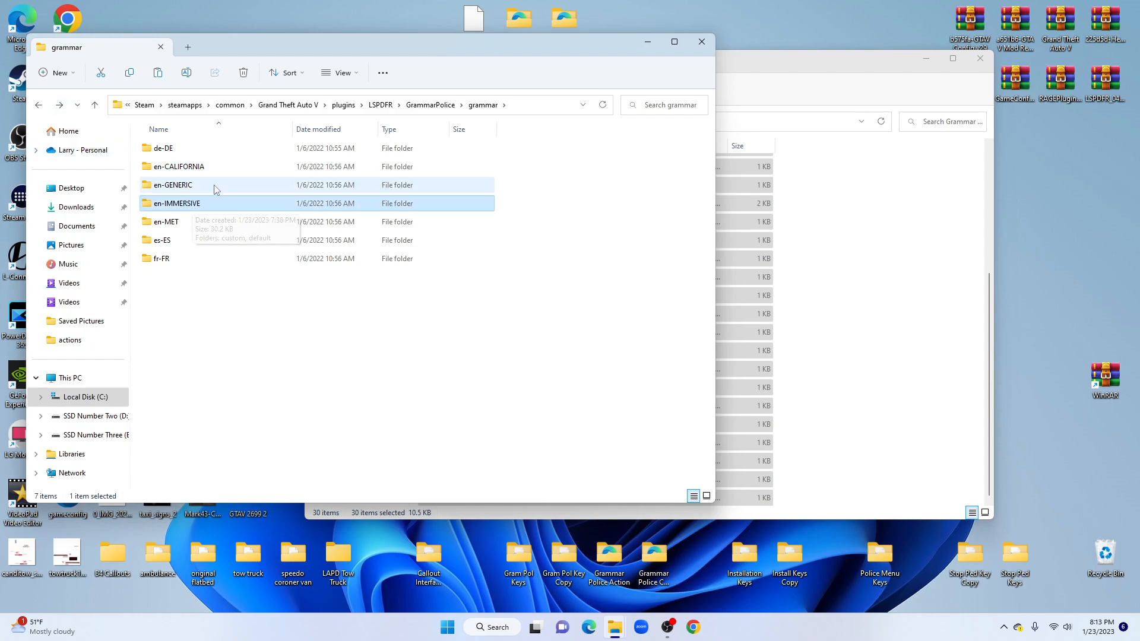
{"action": "left_click", "coordinate": [215, 186]}
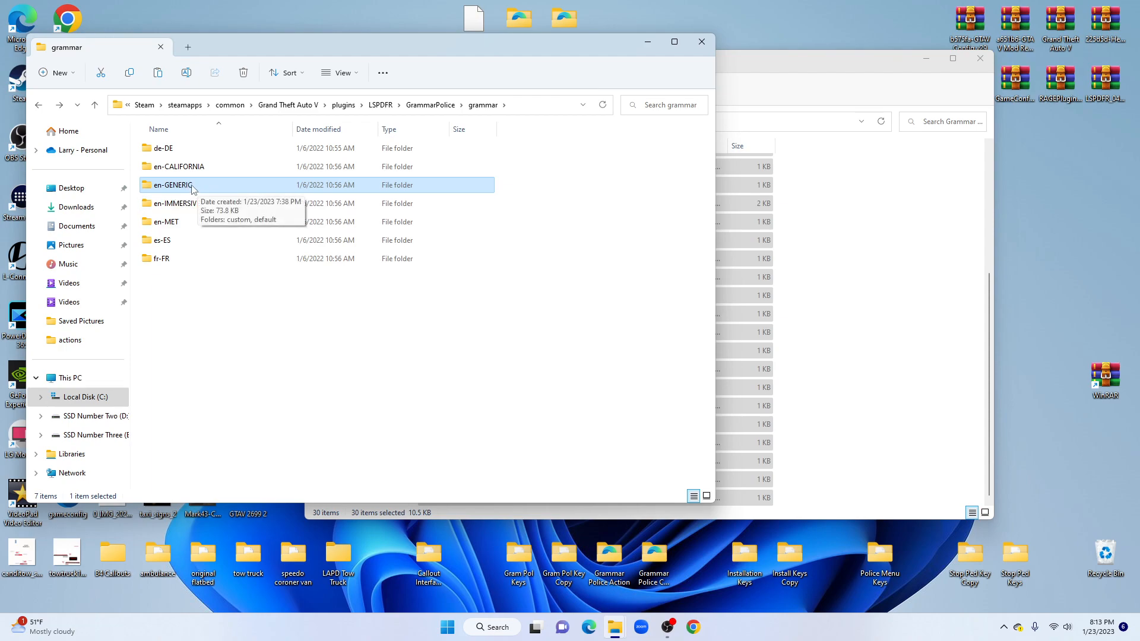
- Open the custom configuration file in the GrammarPolice folder, review its settings down to the Advanced section, and close it
{"action": "left_click", "coordinate": [40, 107]}
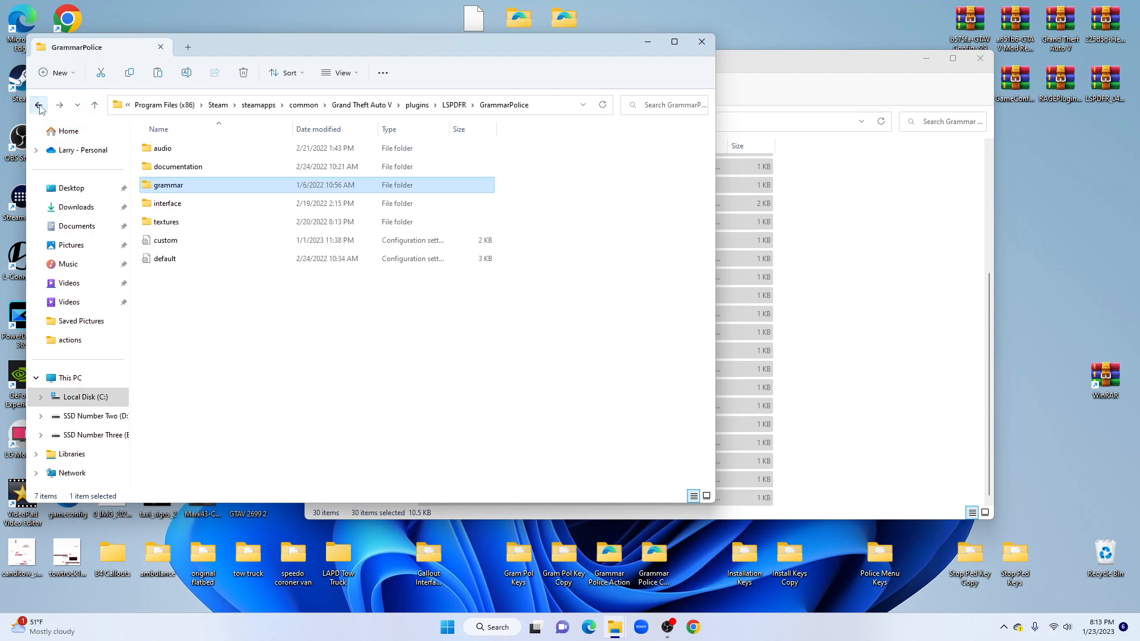
{"action": "double_click", "coordinate": [189, 243]}
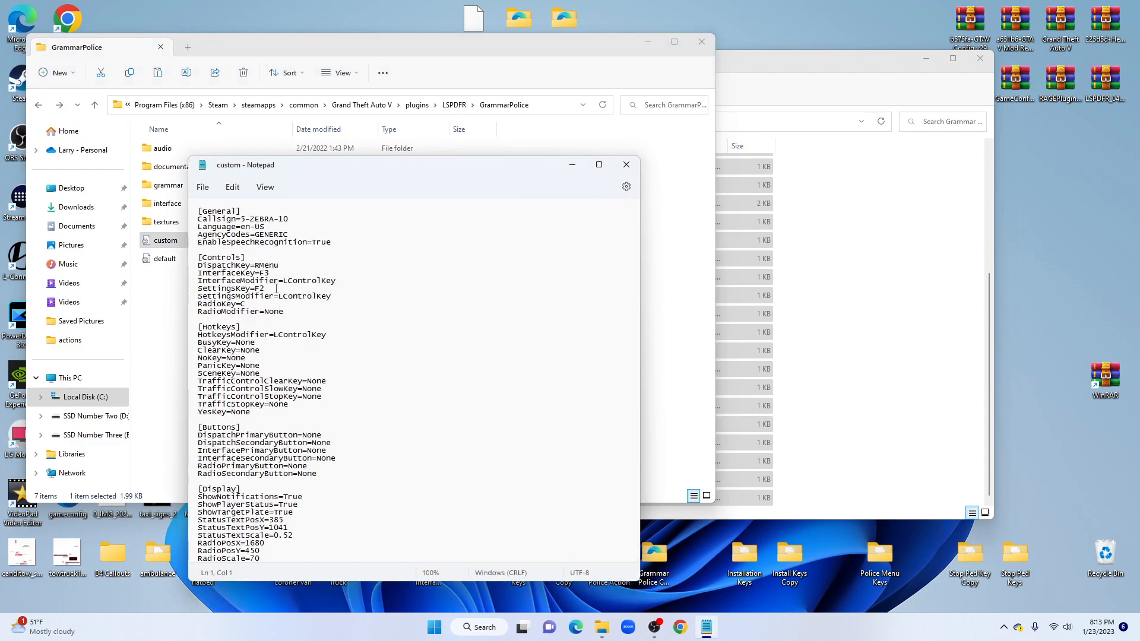
{"action": "left_click", "coordinate": [626, 165]}
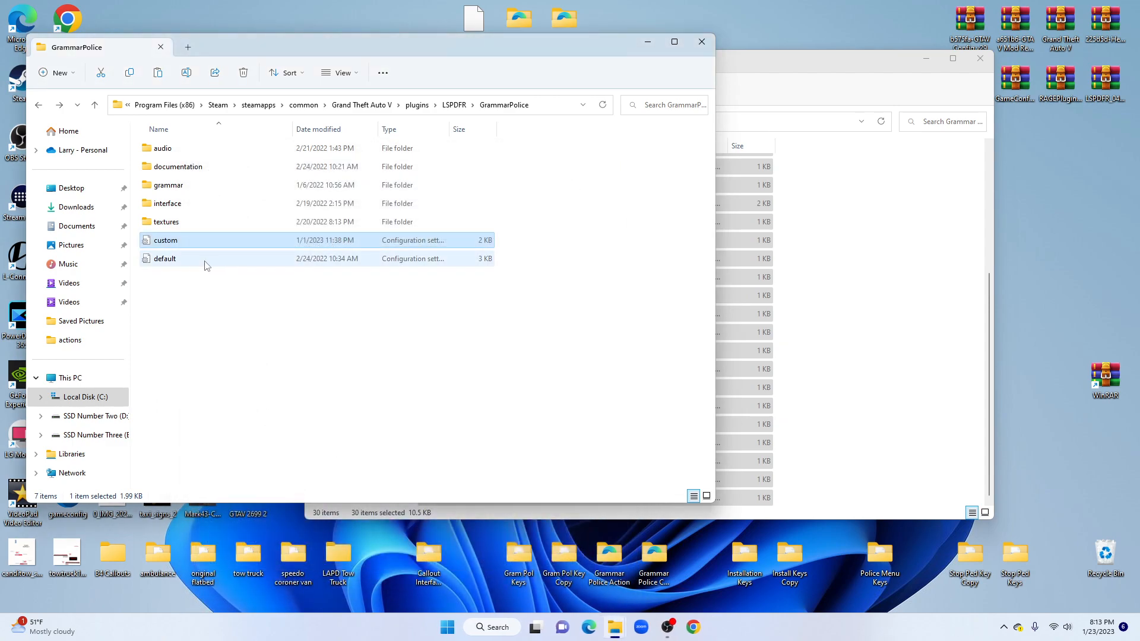
{"action": "double_click", "coordinate": [188, 245]}
{"action": "scroll", "coordinate": [340, 427], "scroll_direction": "down", "scroll_amount": 10}
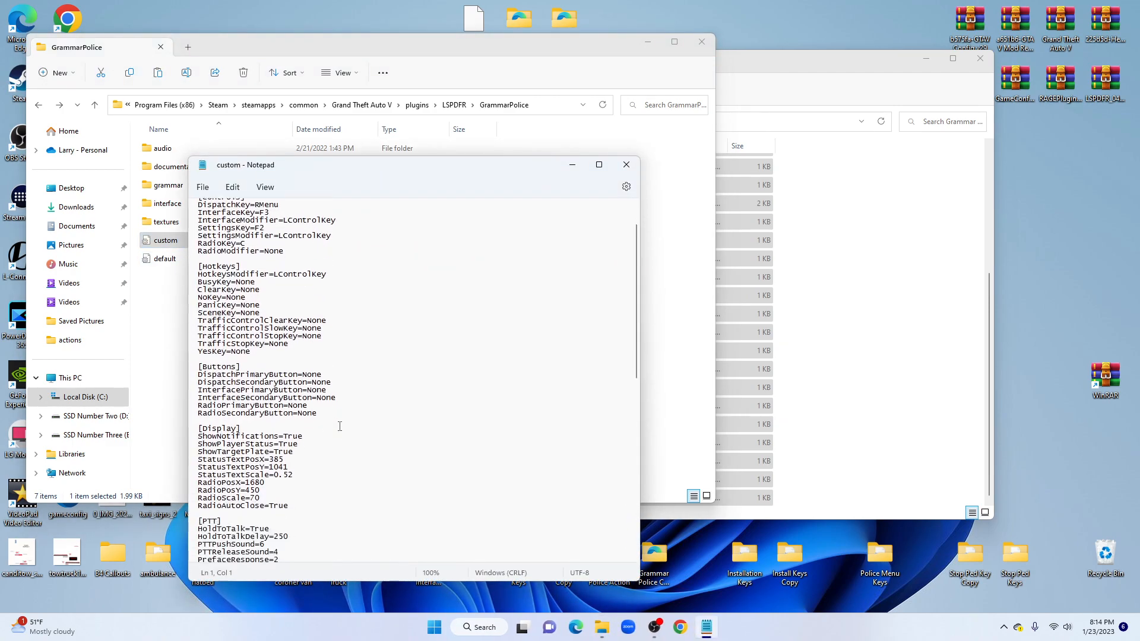
{"action": "scroll", "coordinate": [340, 427], "scroll_direction": "down", "scroll_amount": 2}
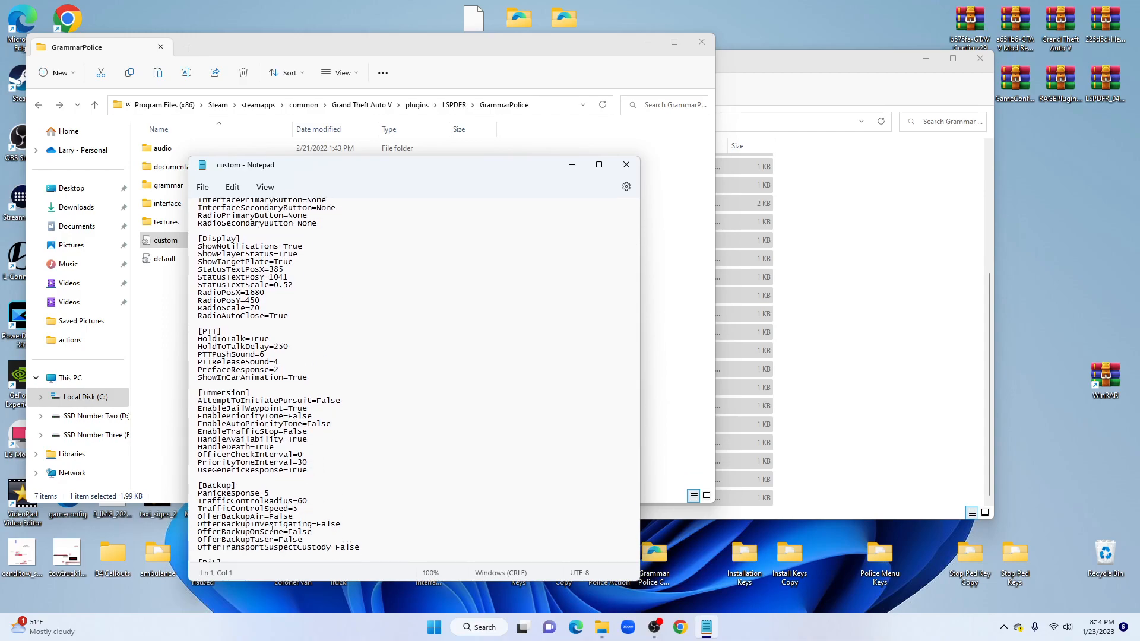
{"action": "scroll", "coordinate": [280, 512], "scroll_direction": "down", "scroll_amount": 1}
{"action": "scroll", "coordinate": [280, 512], "scroll_direction": "down", "scroll_amount": 4}
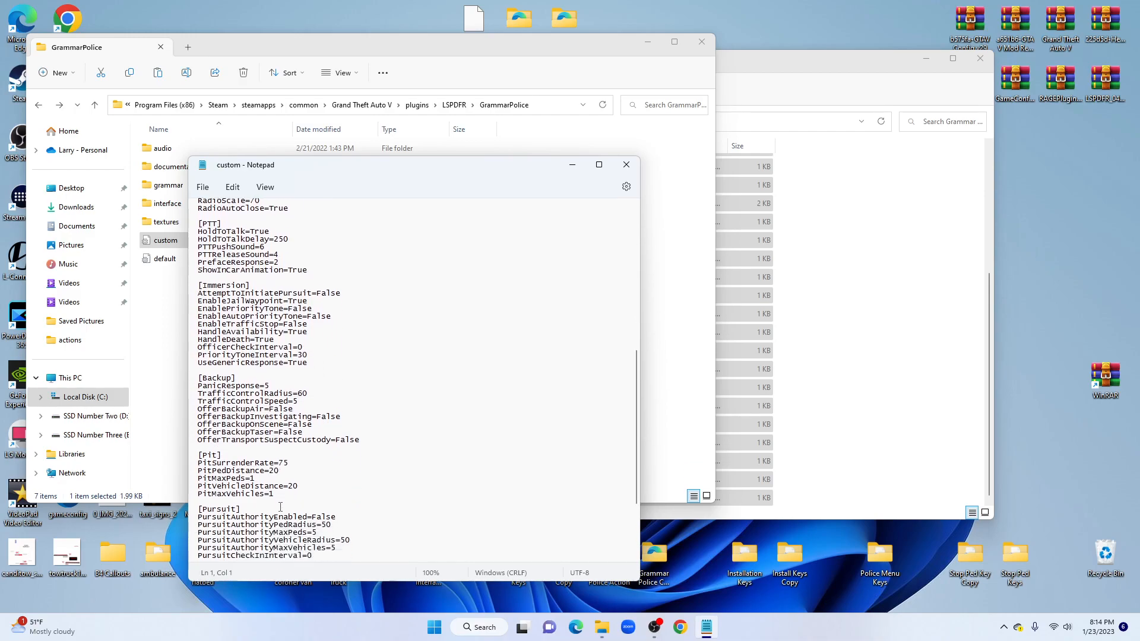
{"action": "scroll", "coordinate": [265, 432], "scroll_direction": "down", "scroll_amount": 5}
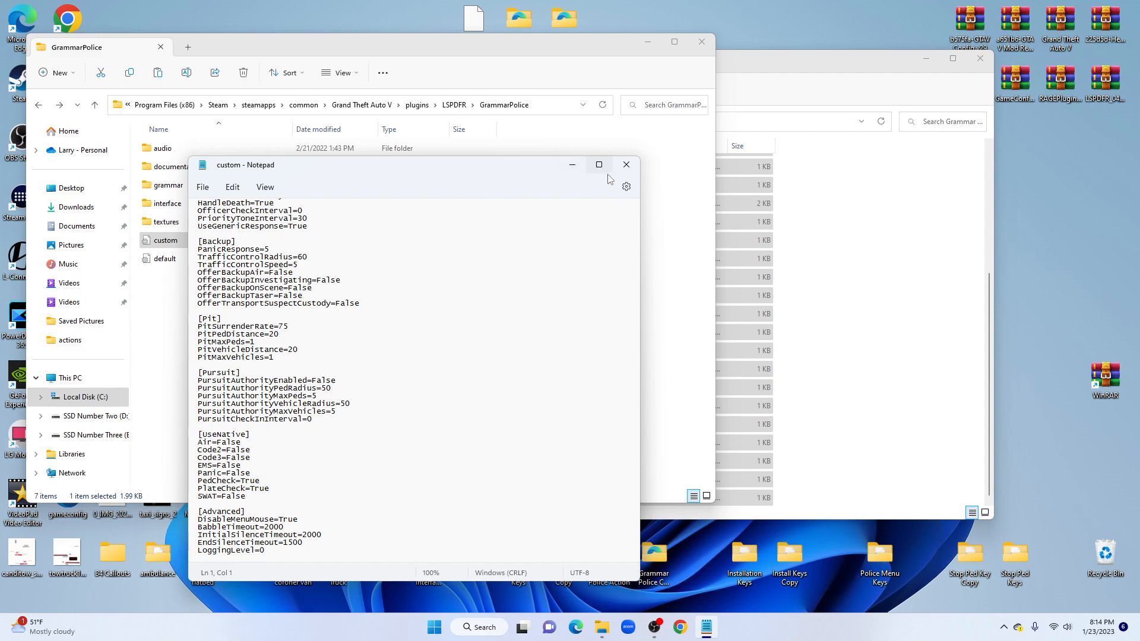
{"action": "scroll", "coordinate": [592, 205], "scroll_direction": "up", "scroll_amount": 14}
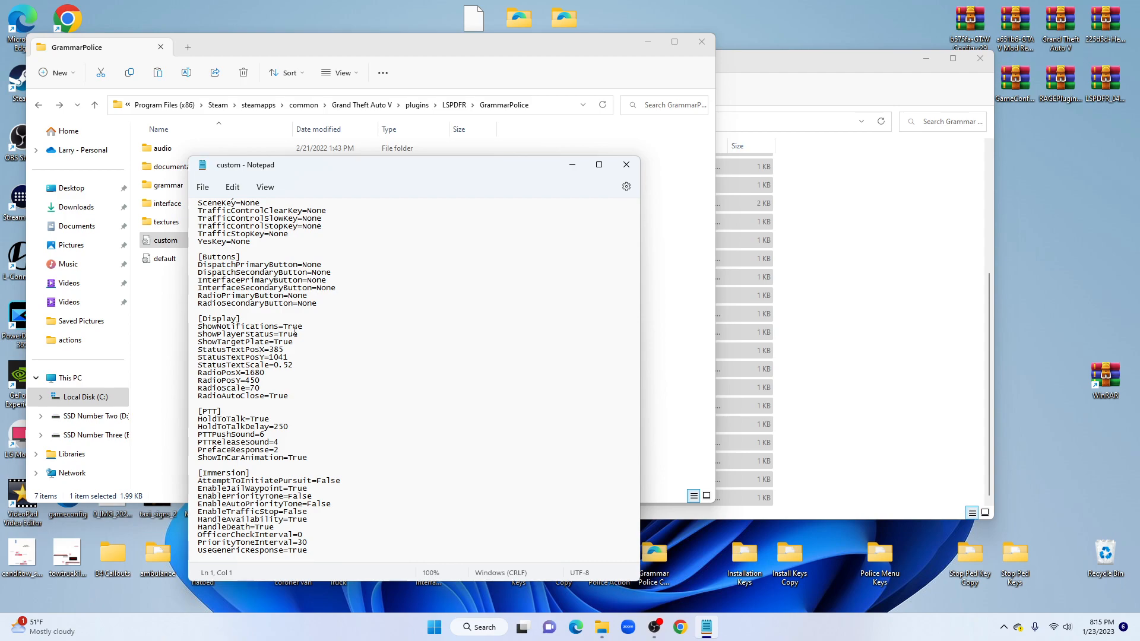
{"action": "left_click", "coordinate": [627, 165]}
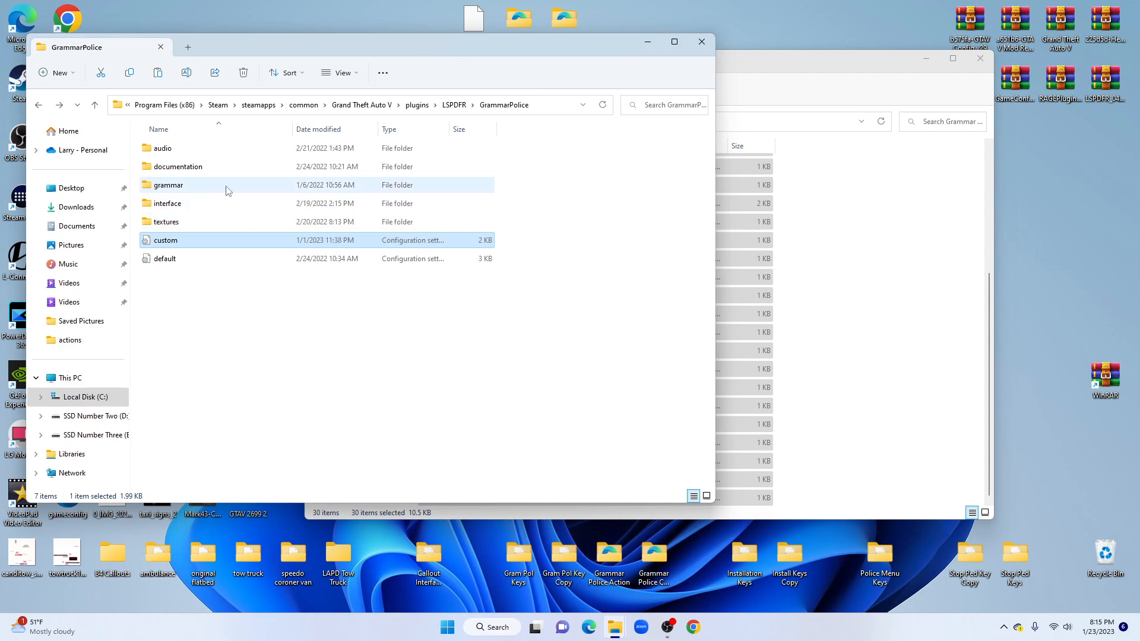
- Go back to the LSPDFR plugins folder and close the game folder window
{"action": "left_click", "coordinate": [38, 107]}
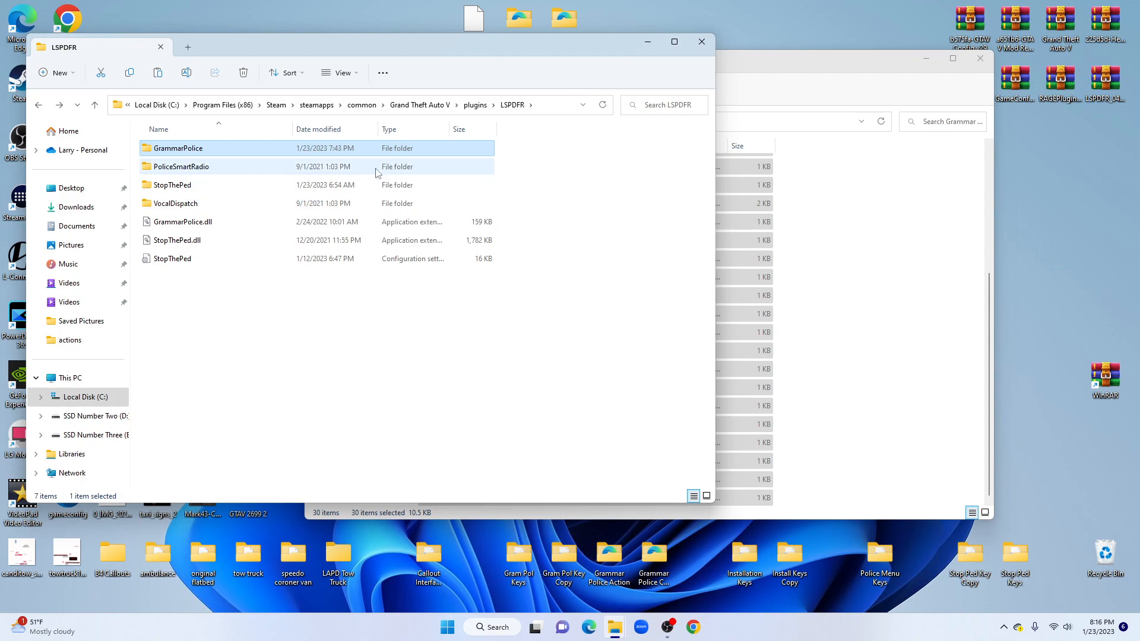
{"action": "left_click", "coordinate": [701, 43]}
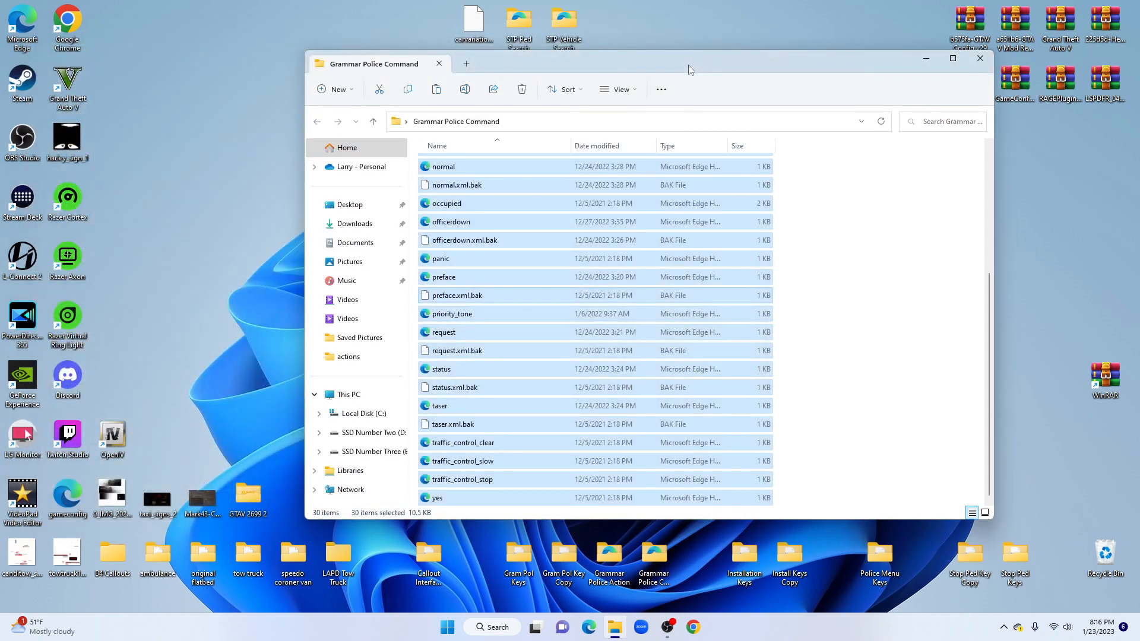